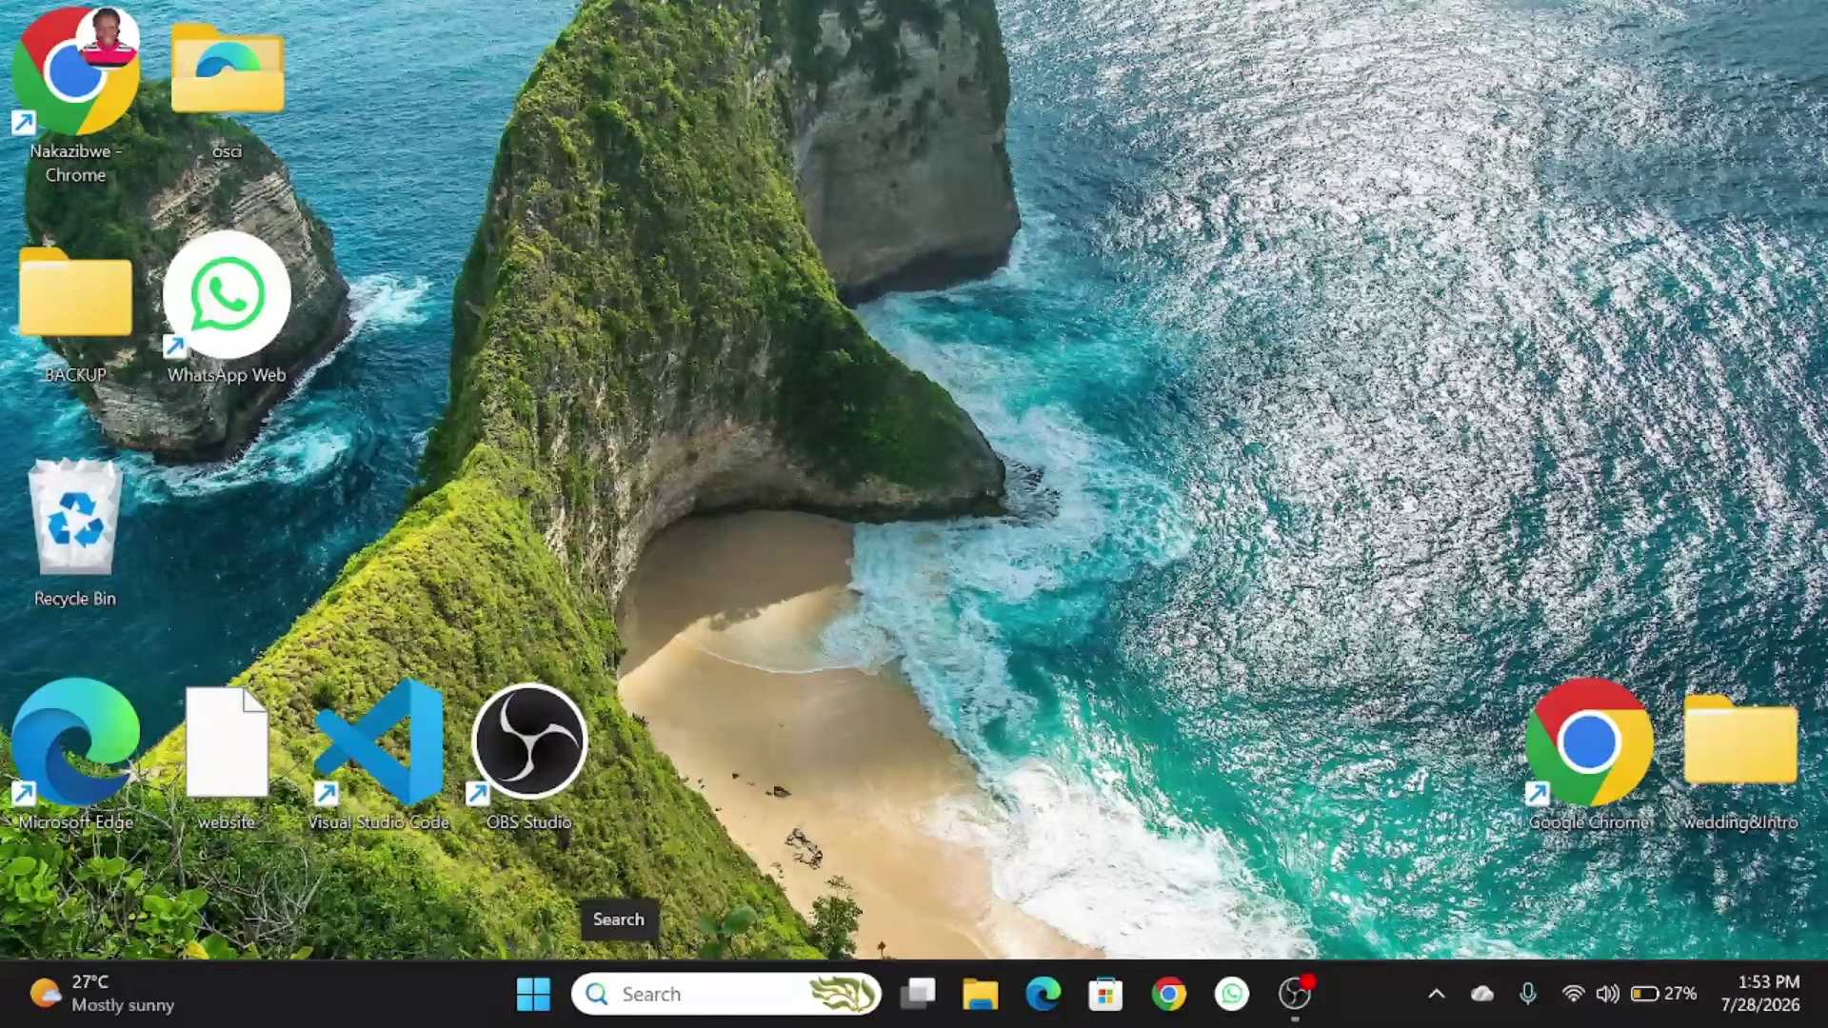
Step: Search Windows for "microsoft word", open the Word app and create a blank document
left_click(624, 1000)
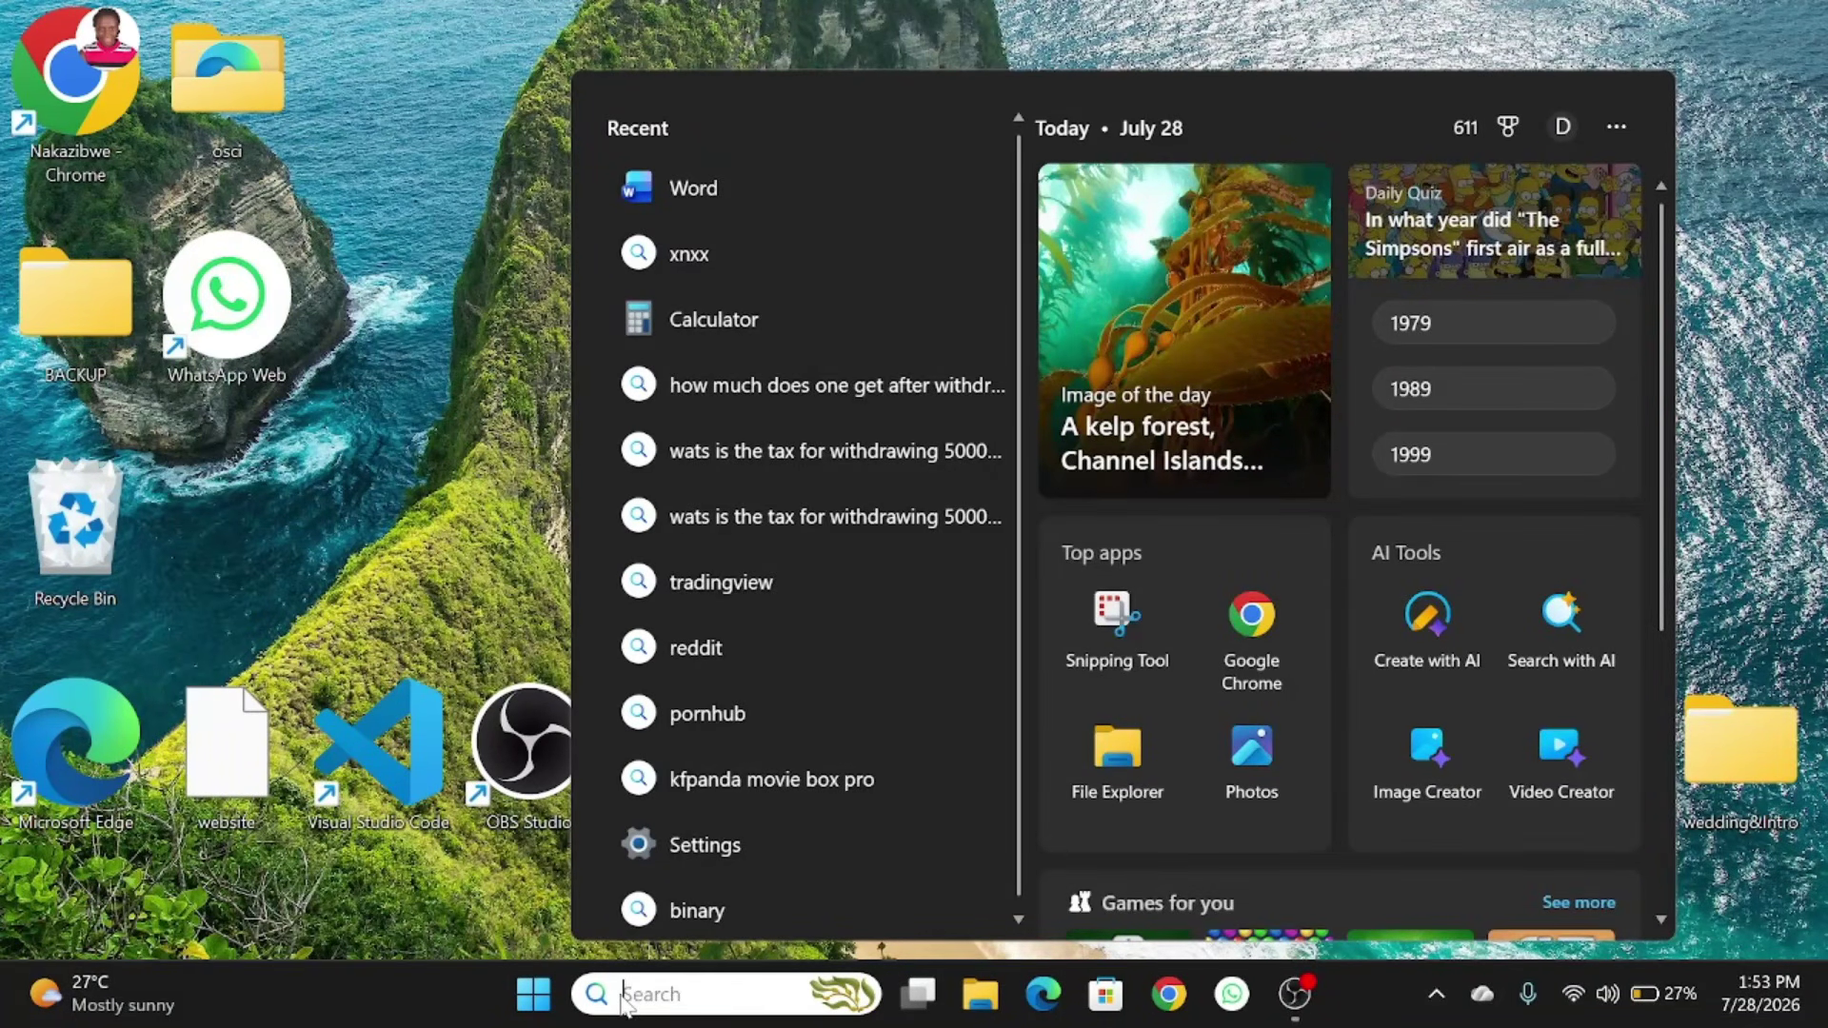
type("mic")
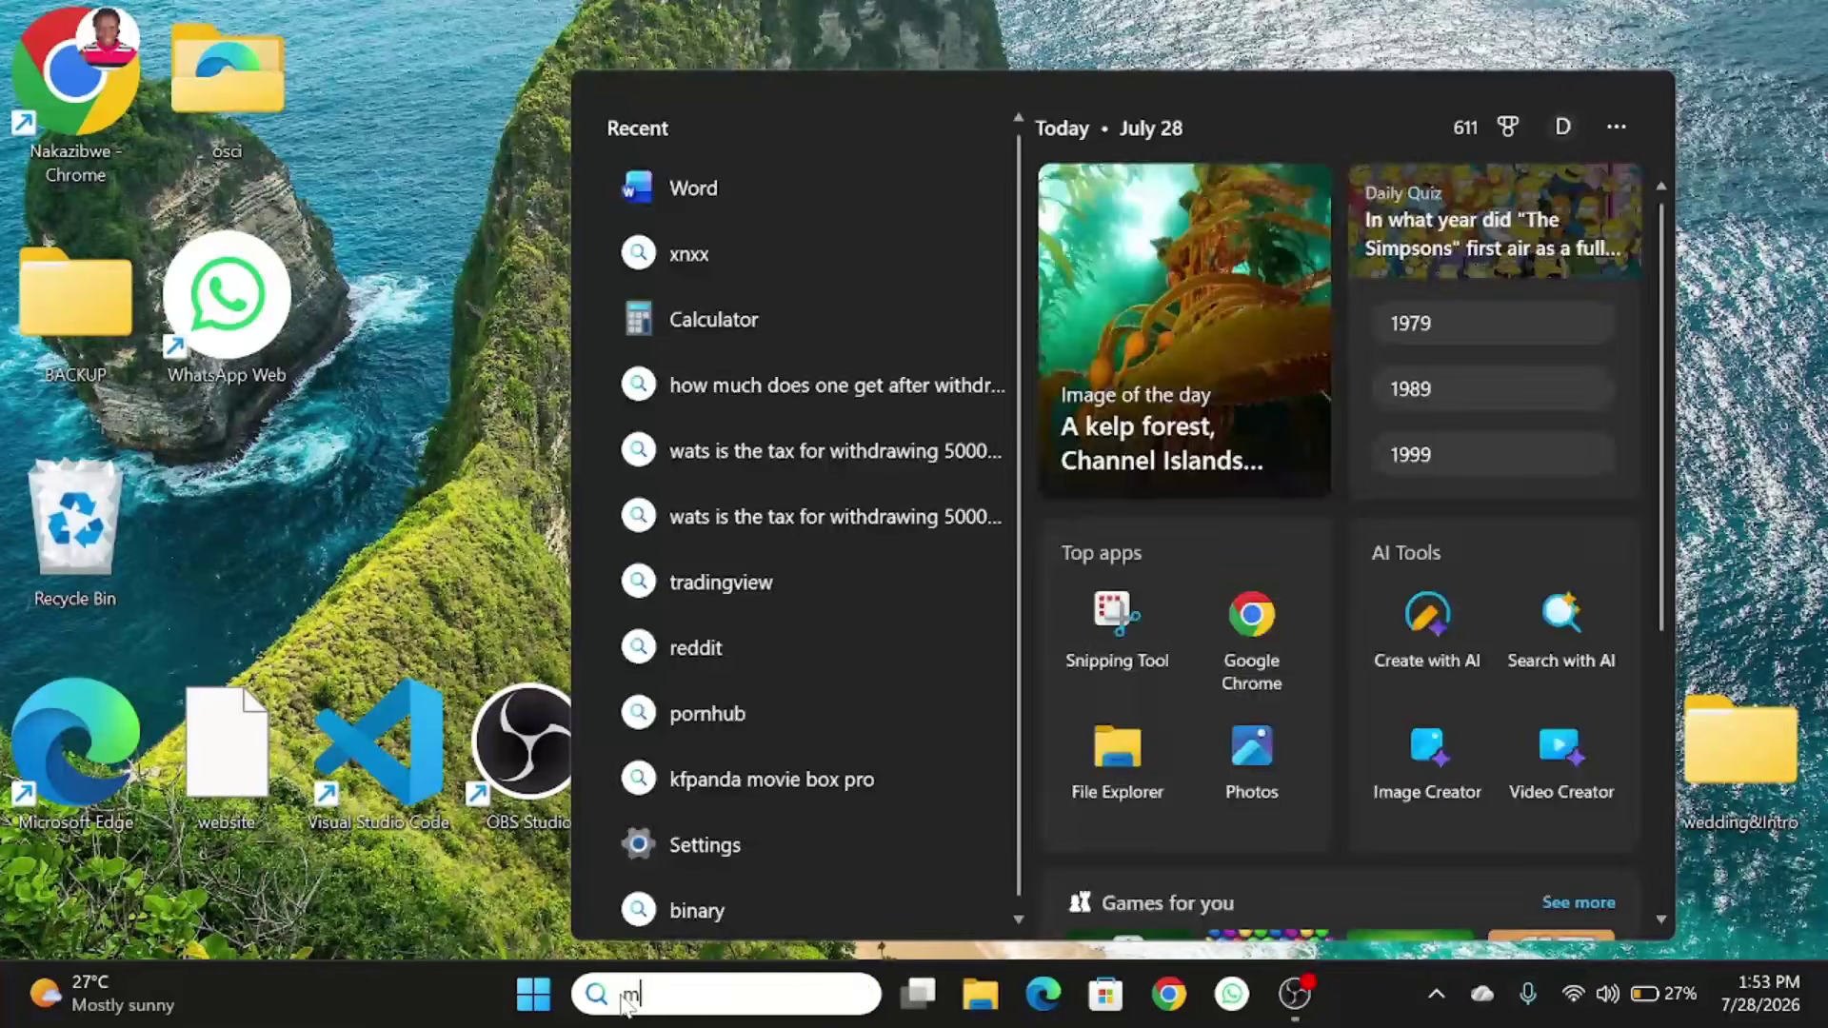
type("ro")
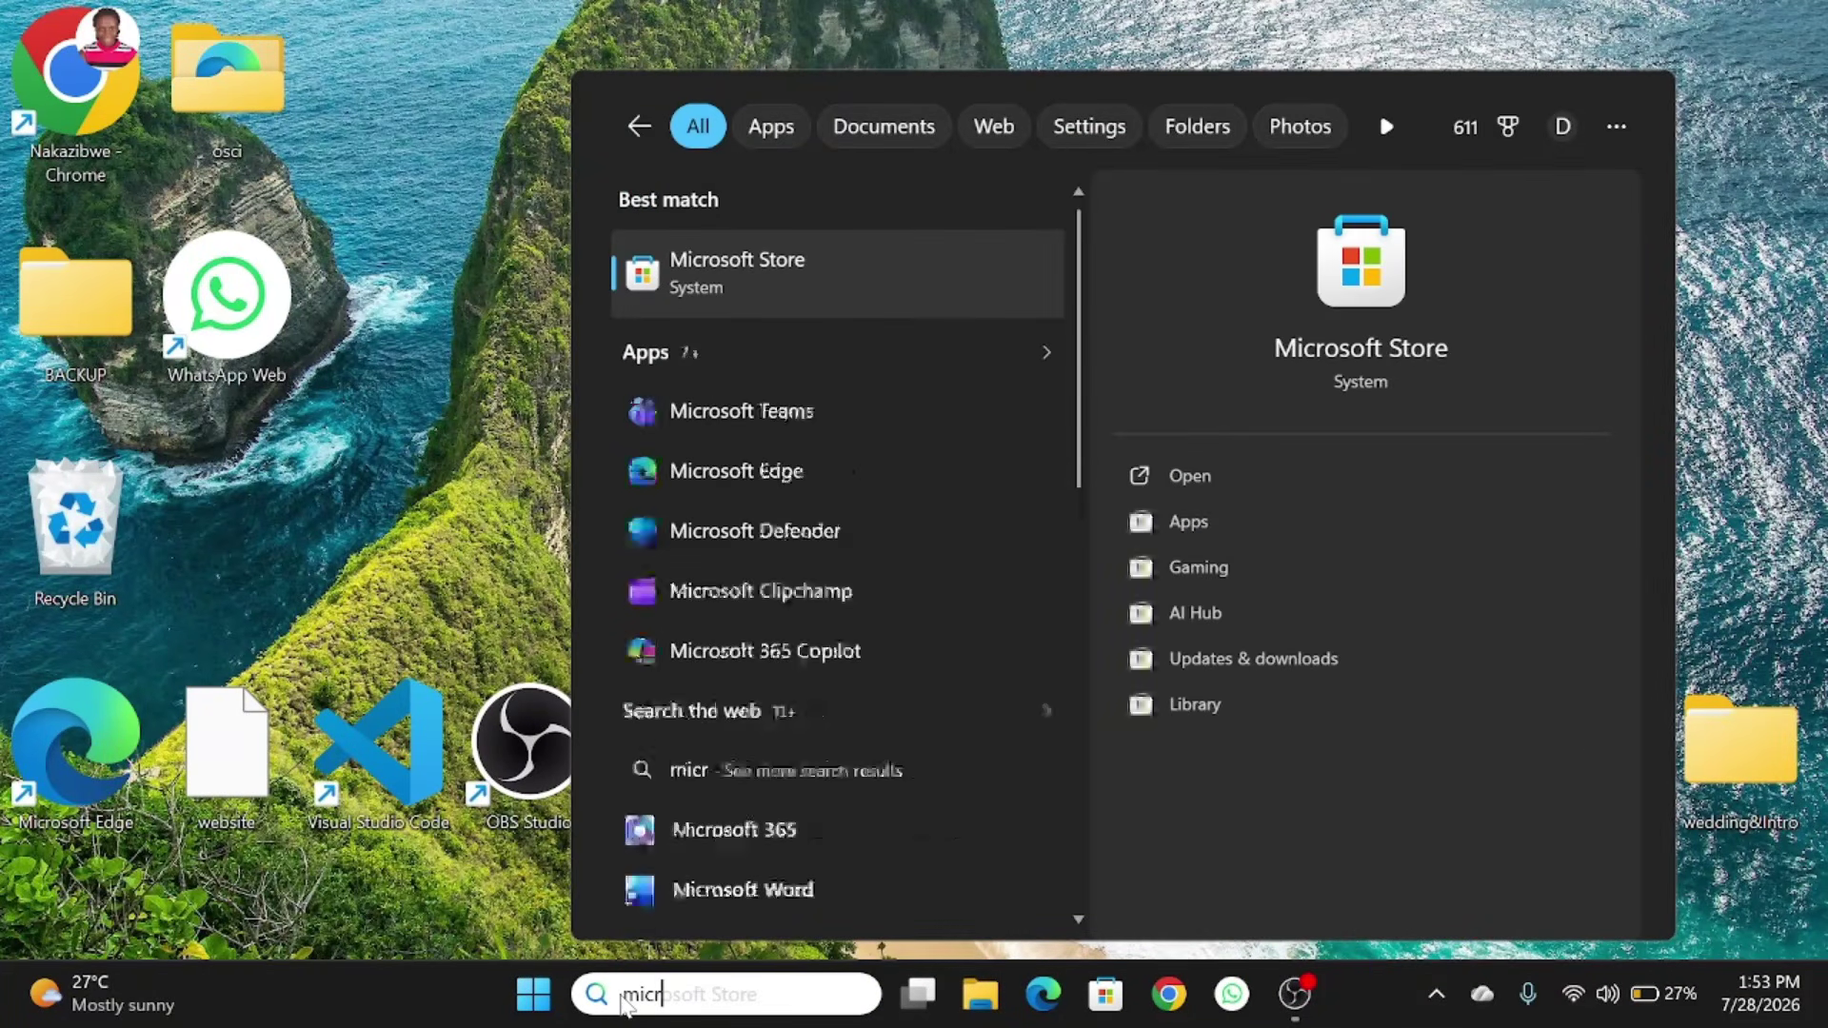
type("soft word")
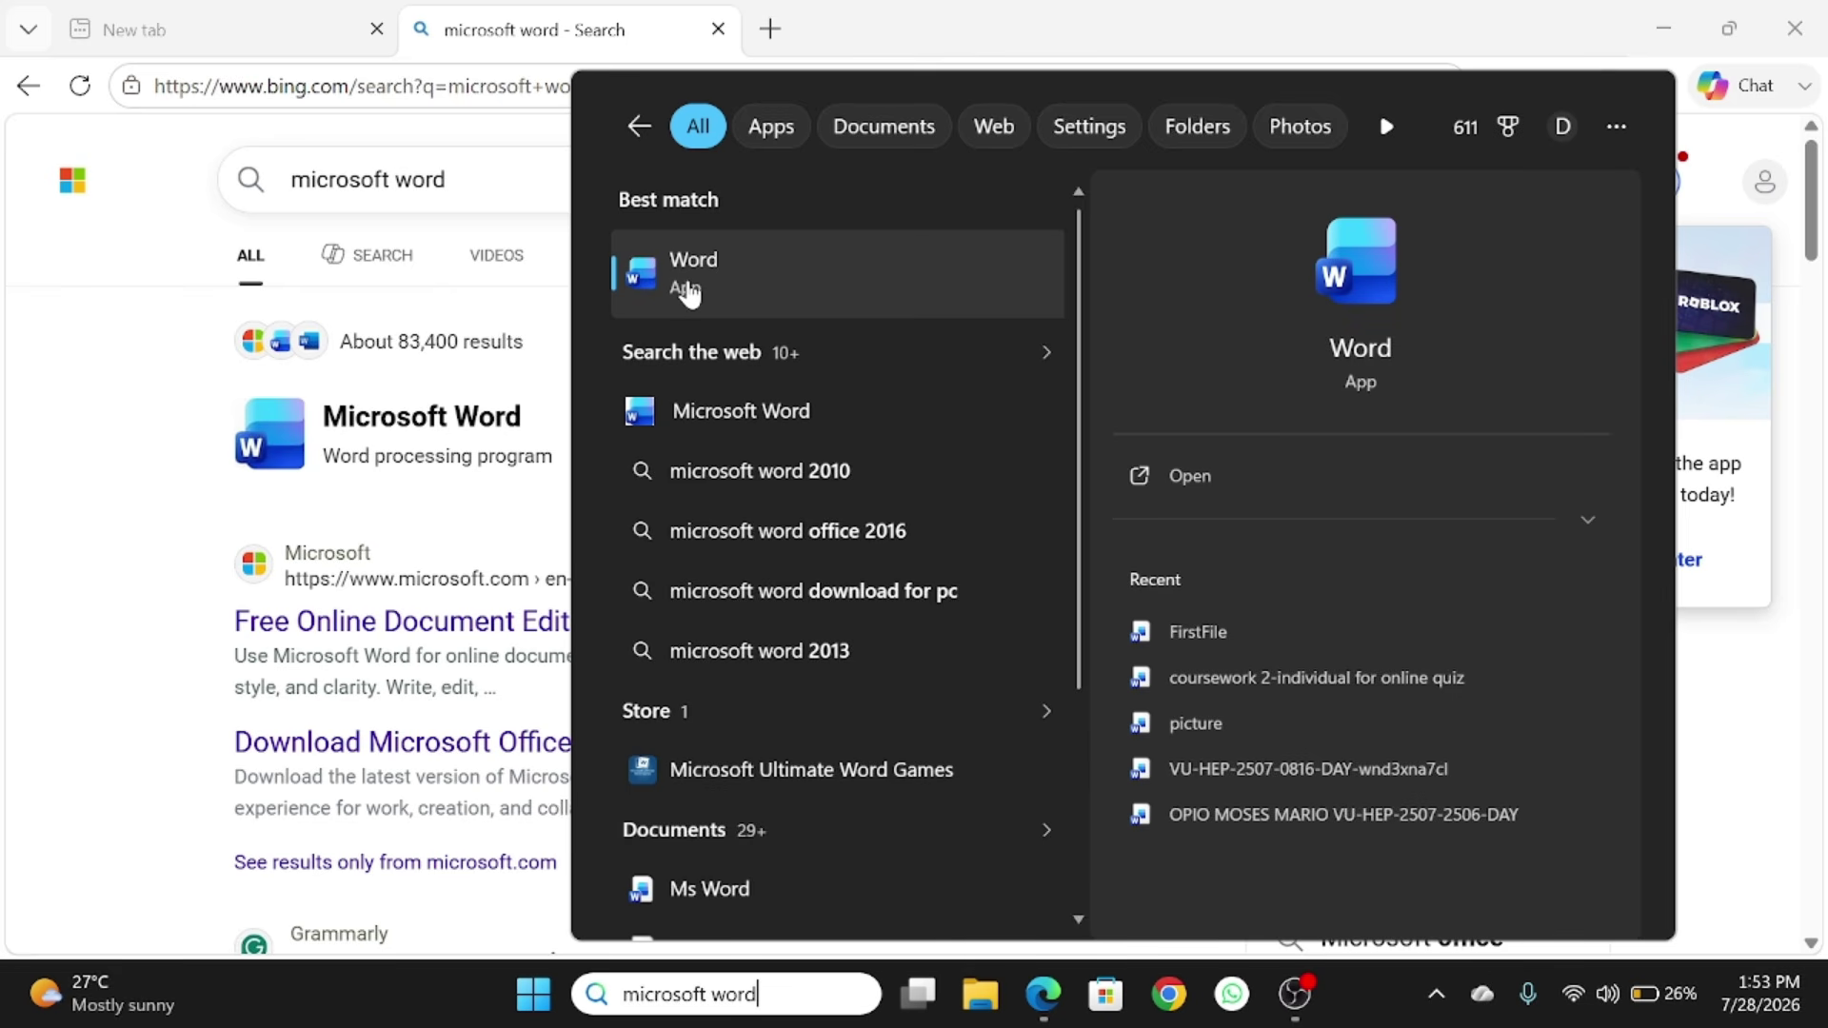
left_click(1187, 476)
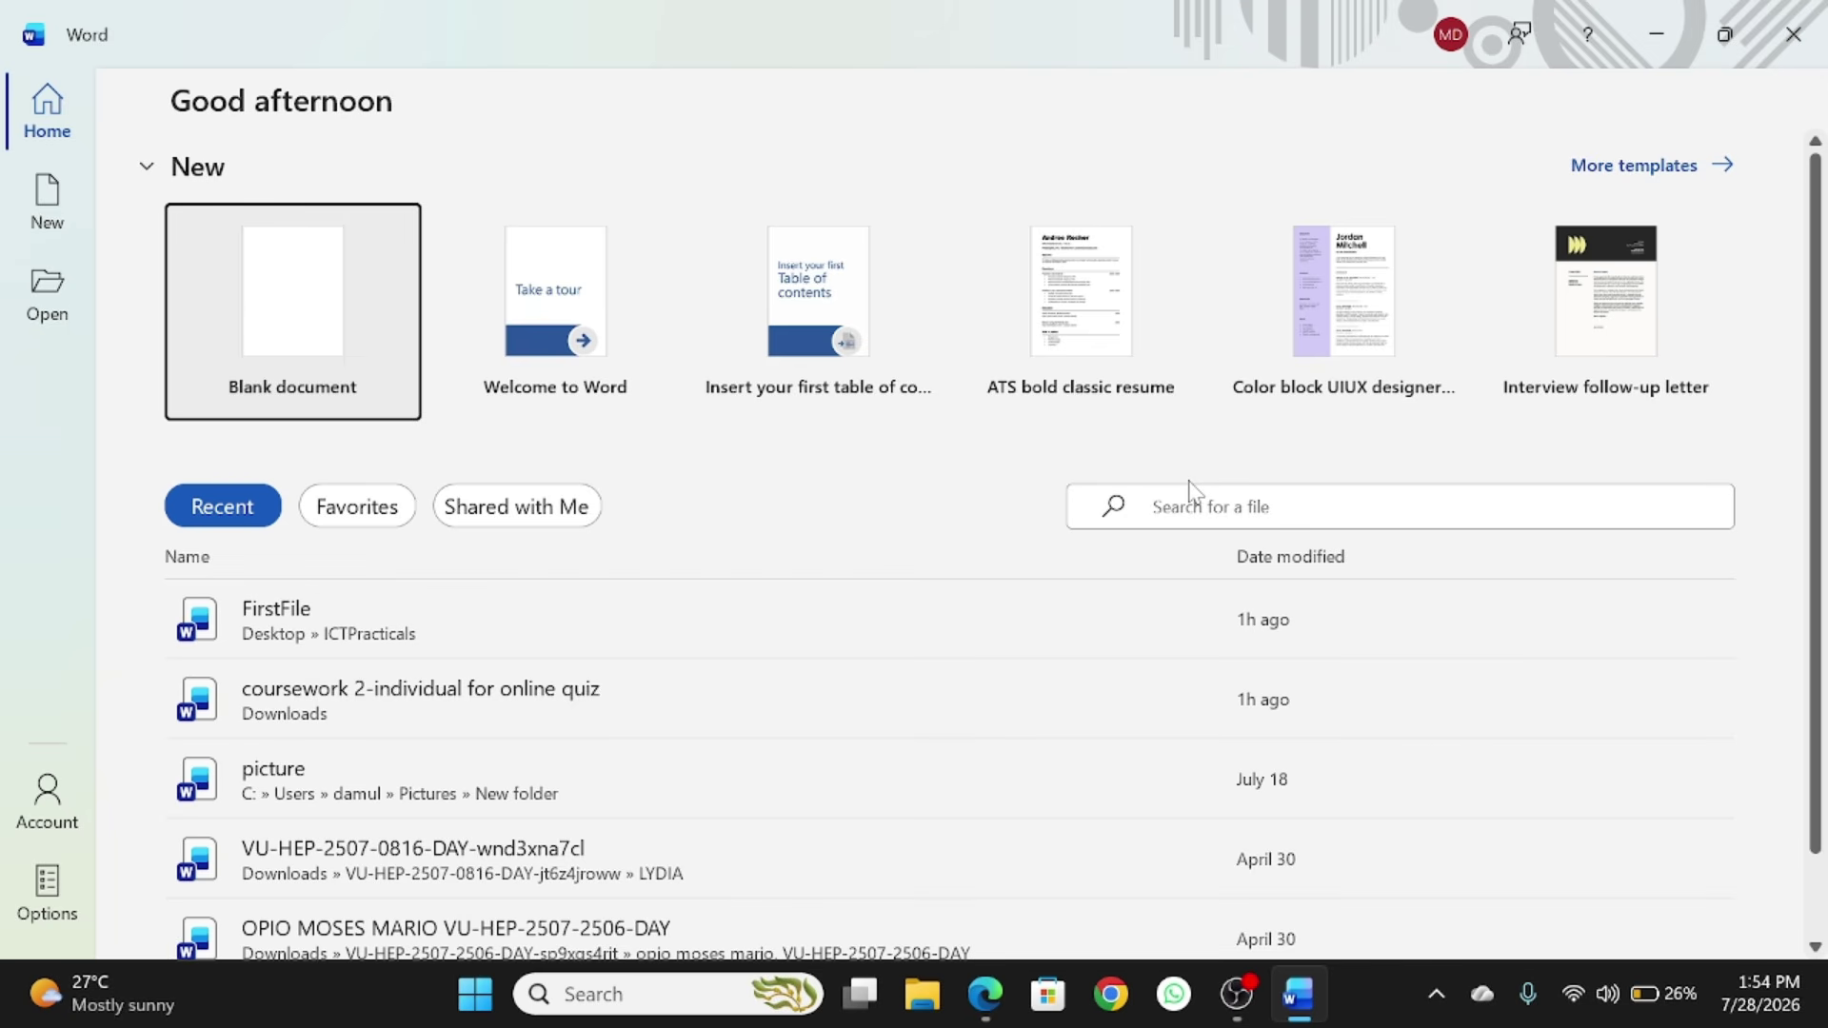
left_click(323, 317)
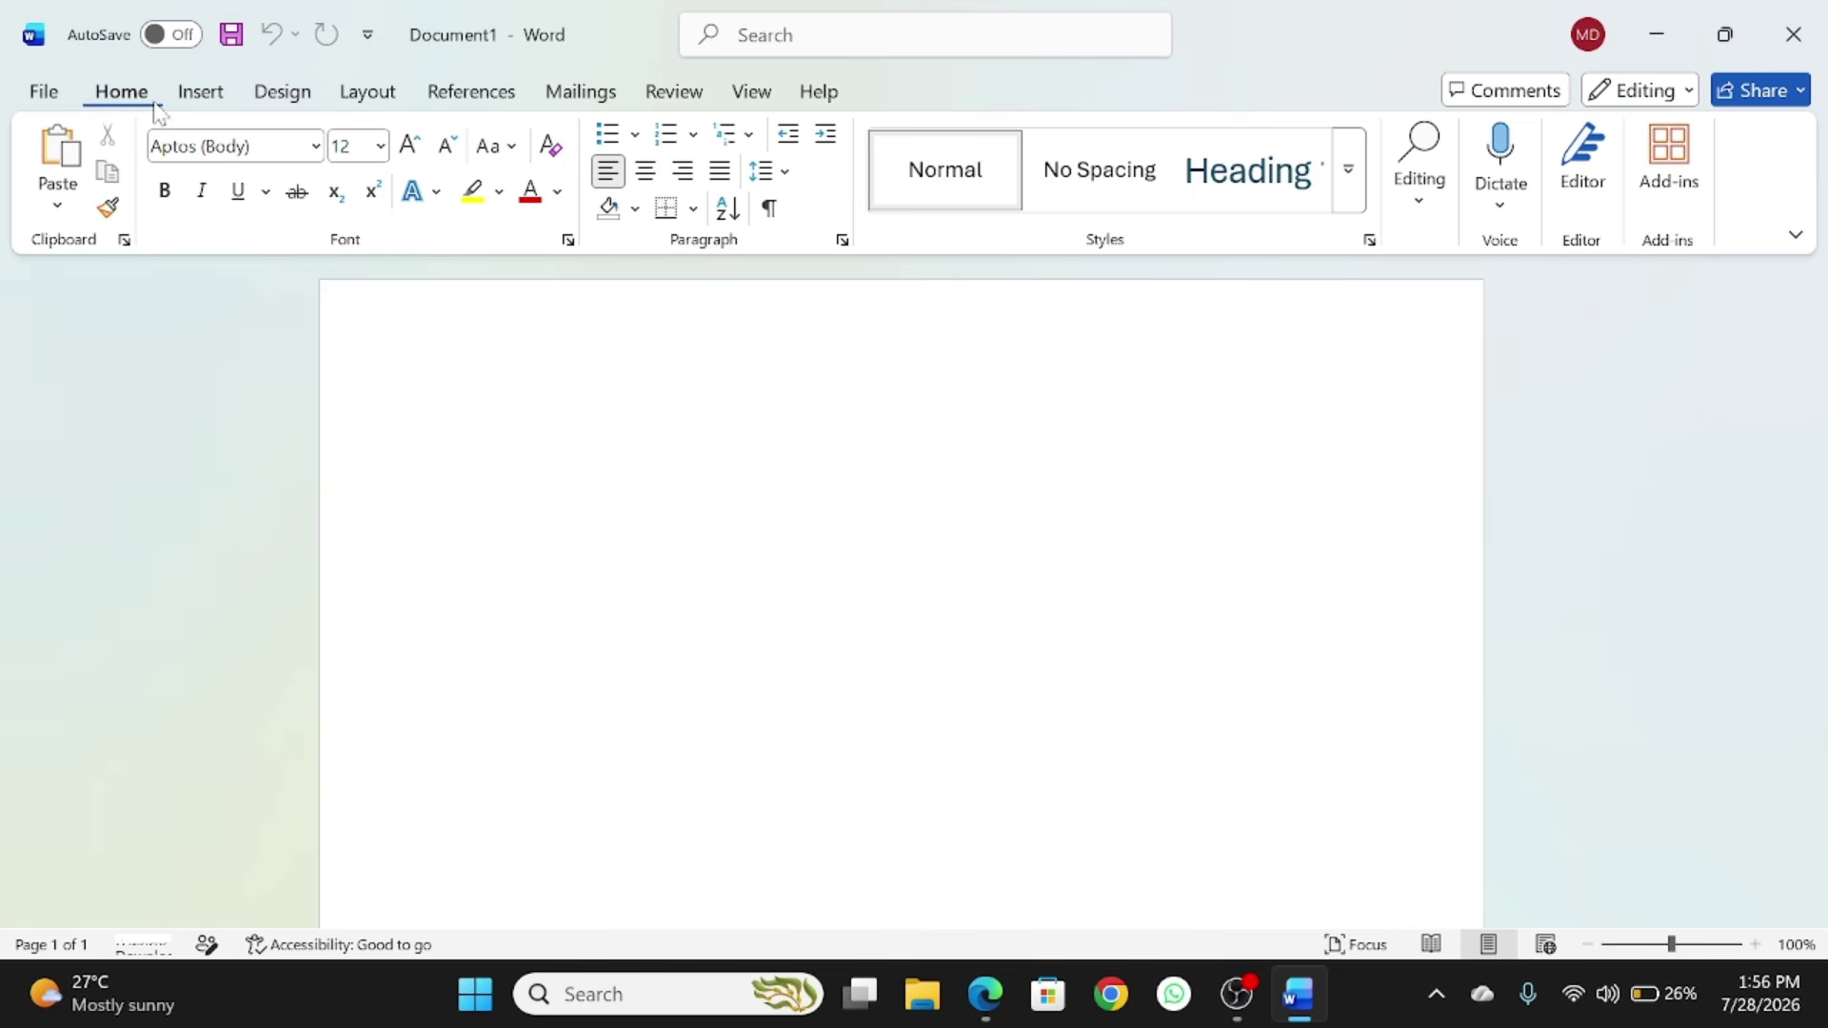
Step: Enter the title "Introduction to Information and Communication Technology" on the document's first line
left_click(193, 106)
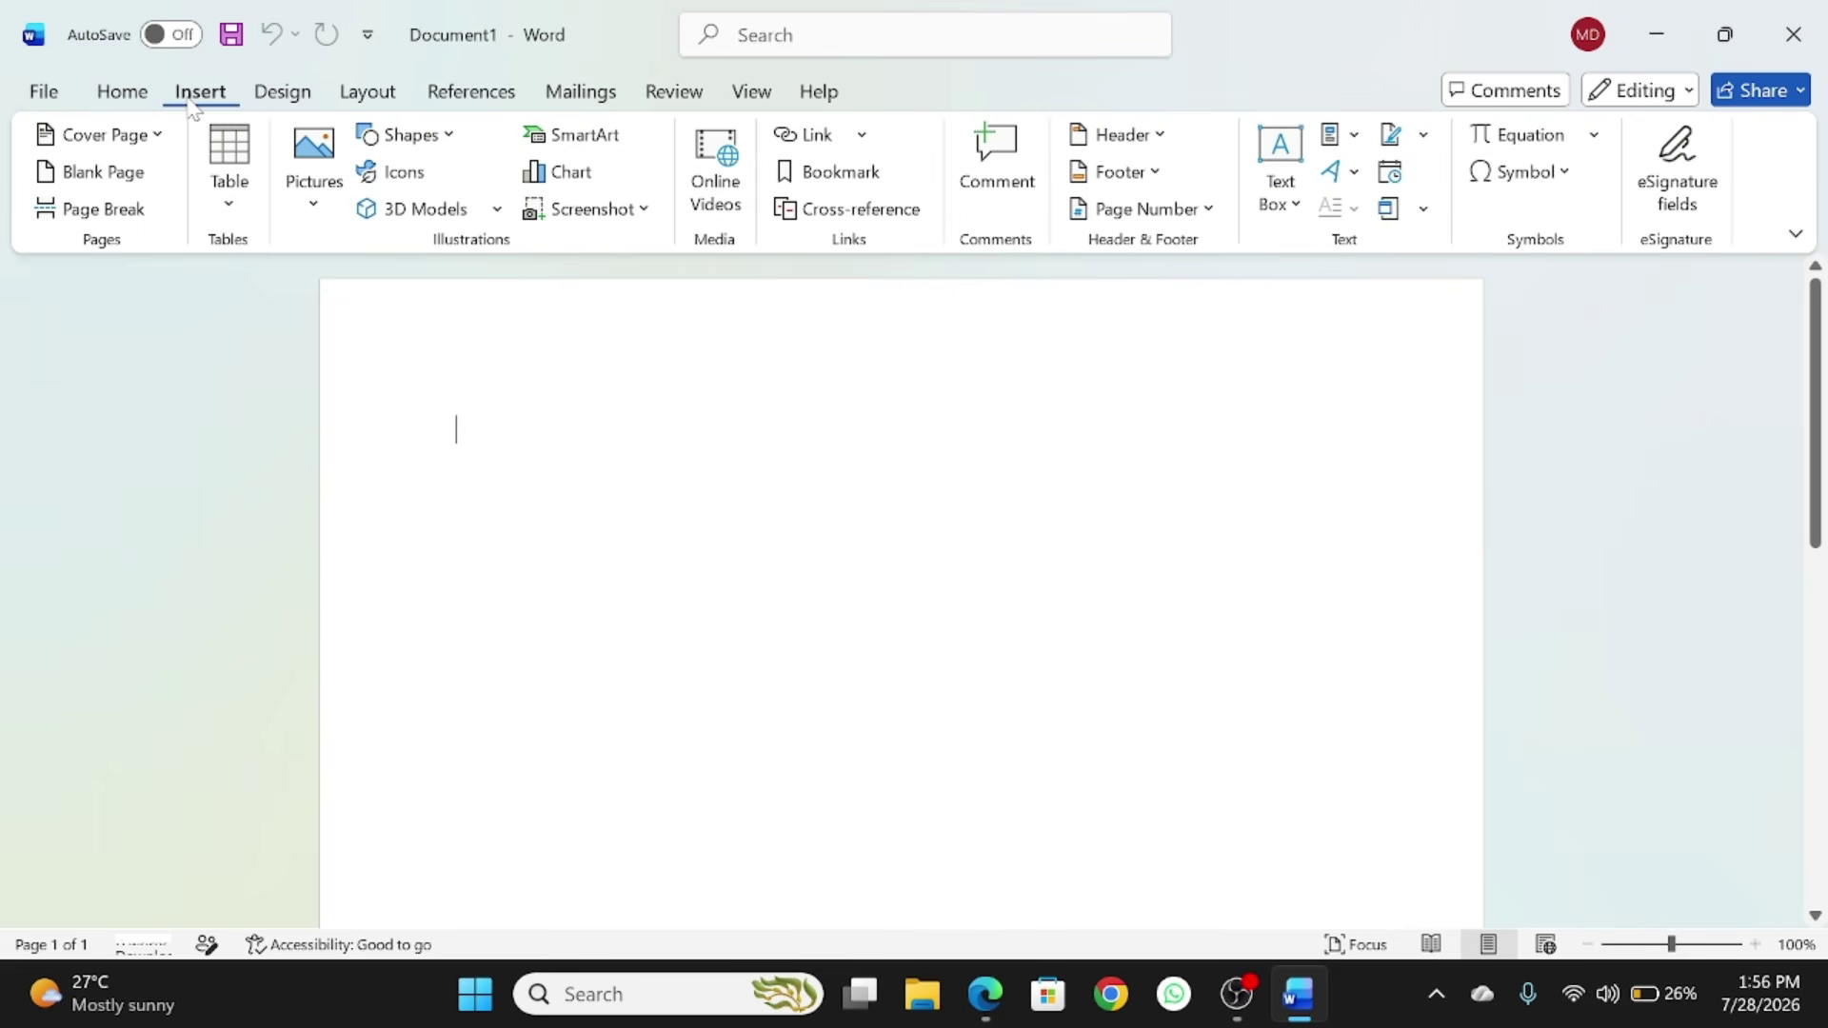
left_click(124, 107)
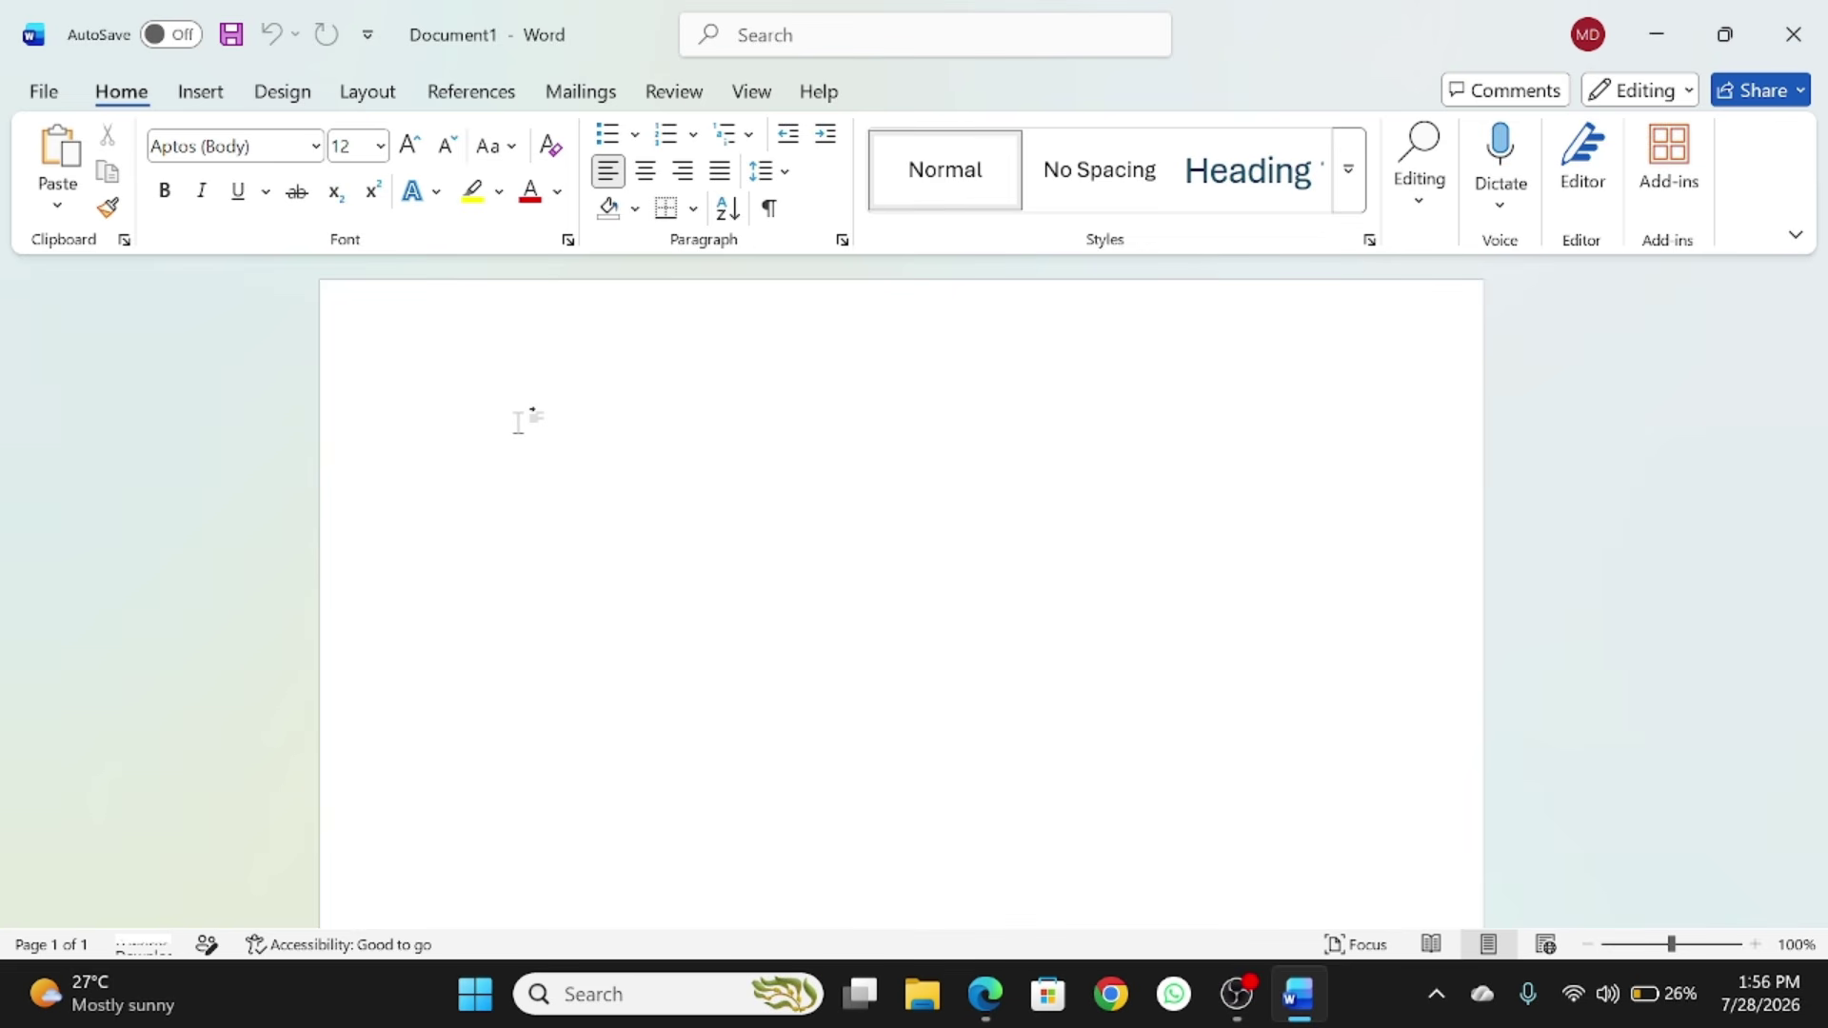
type("Intro")
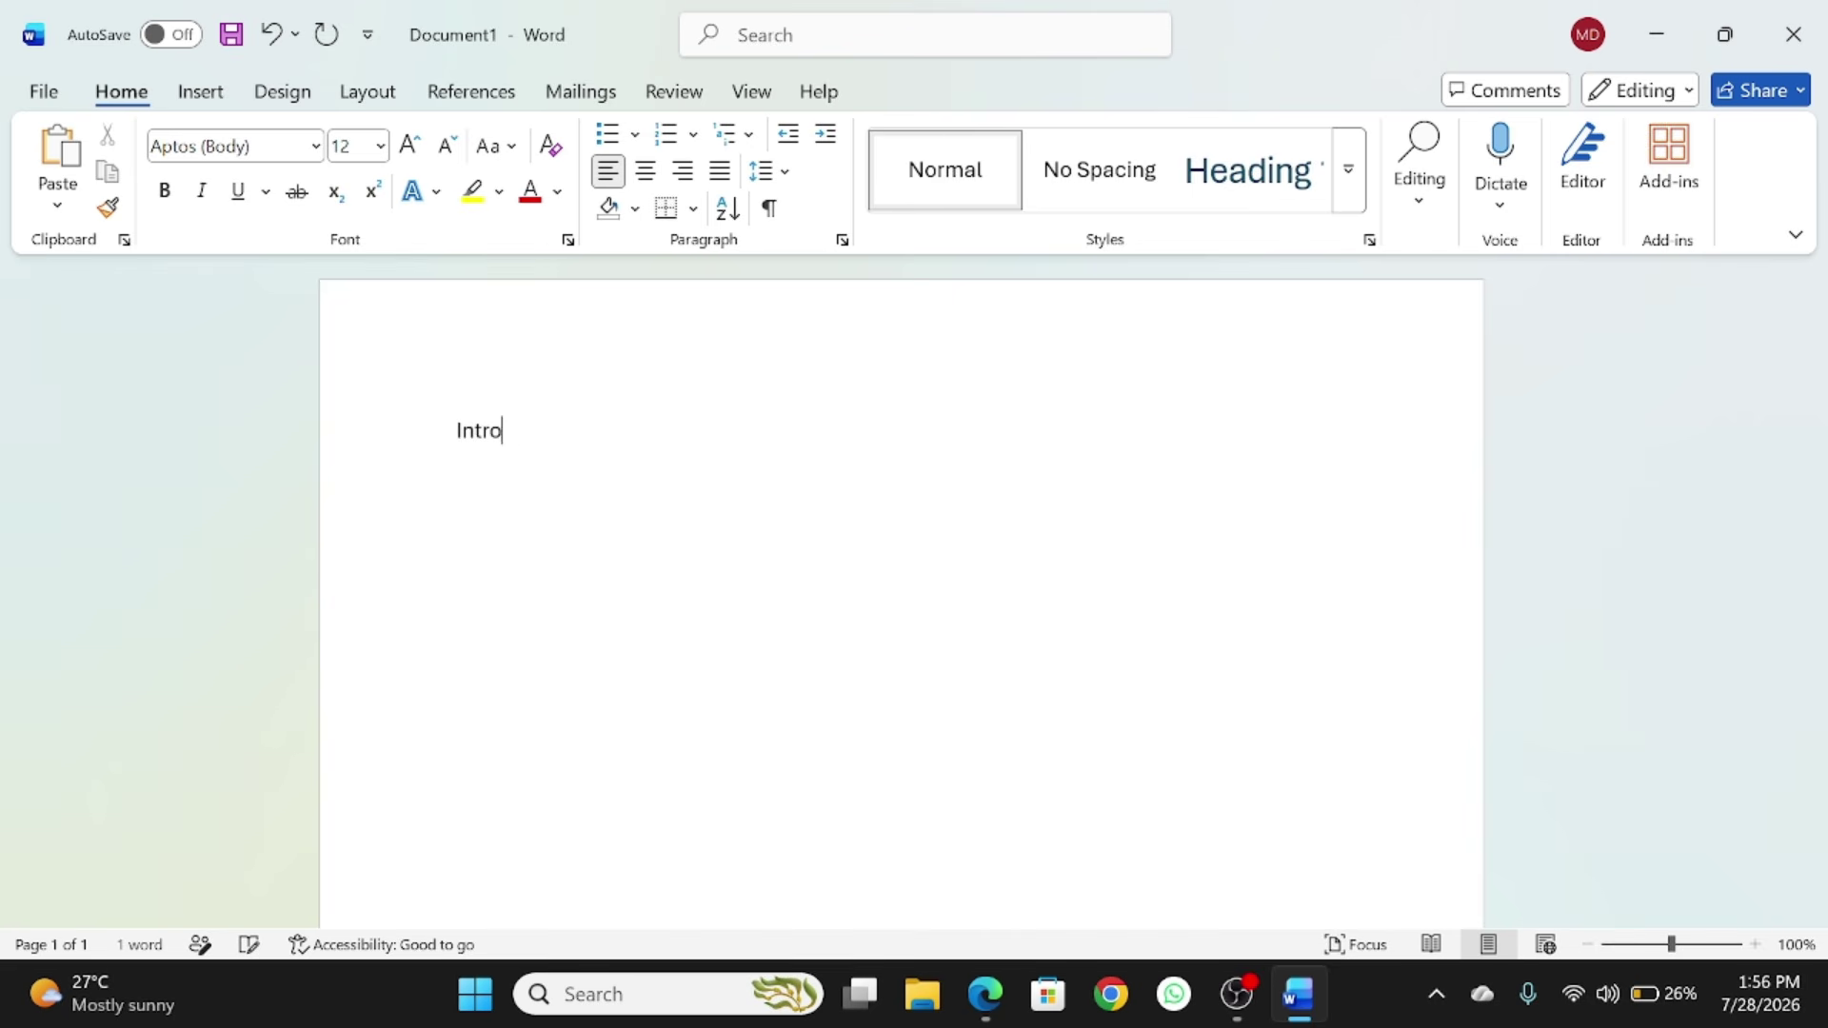
type("duction to Informat")
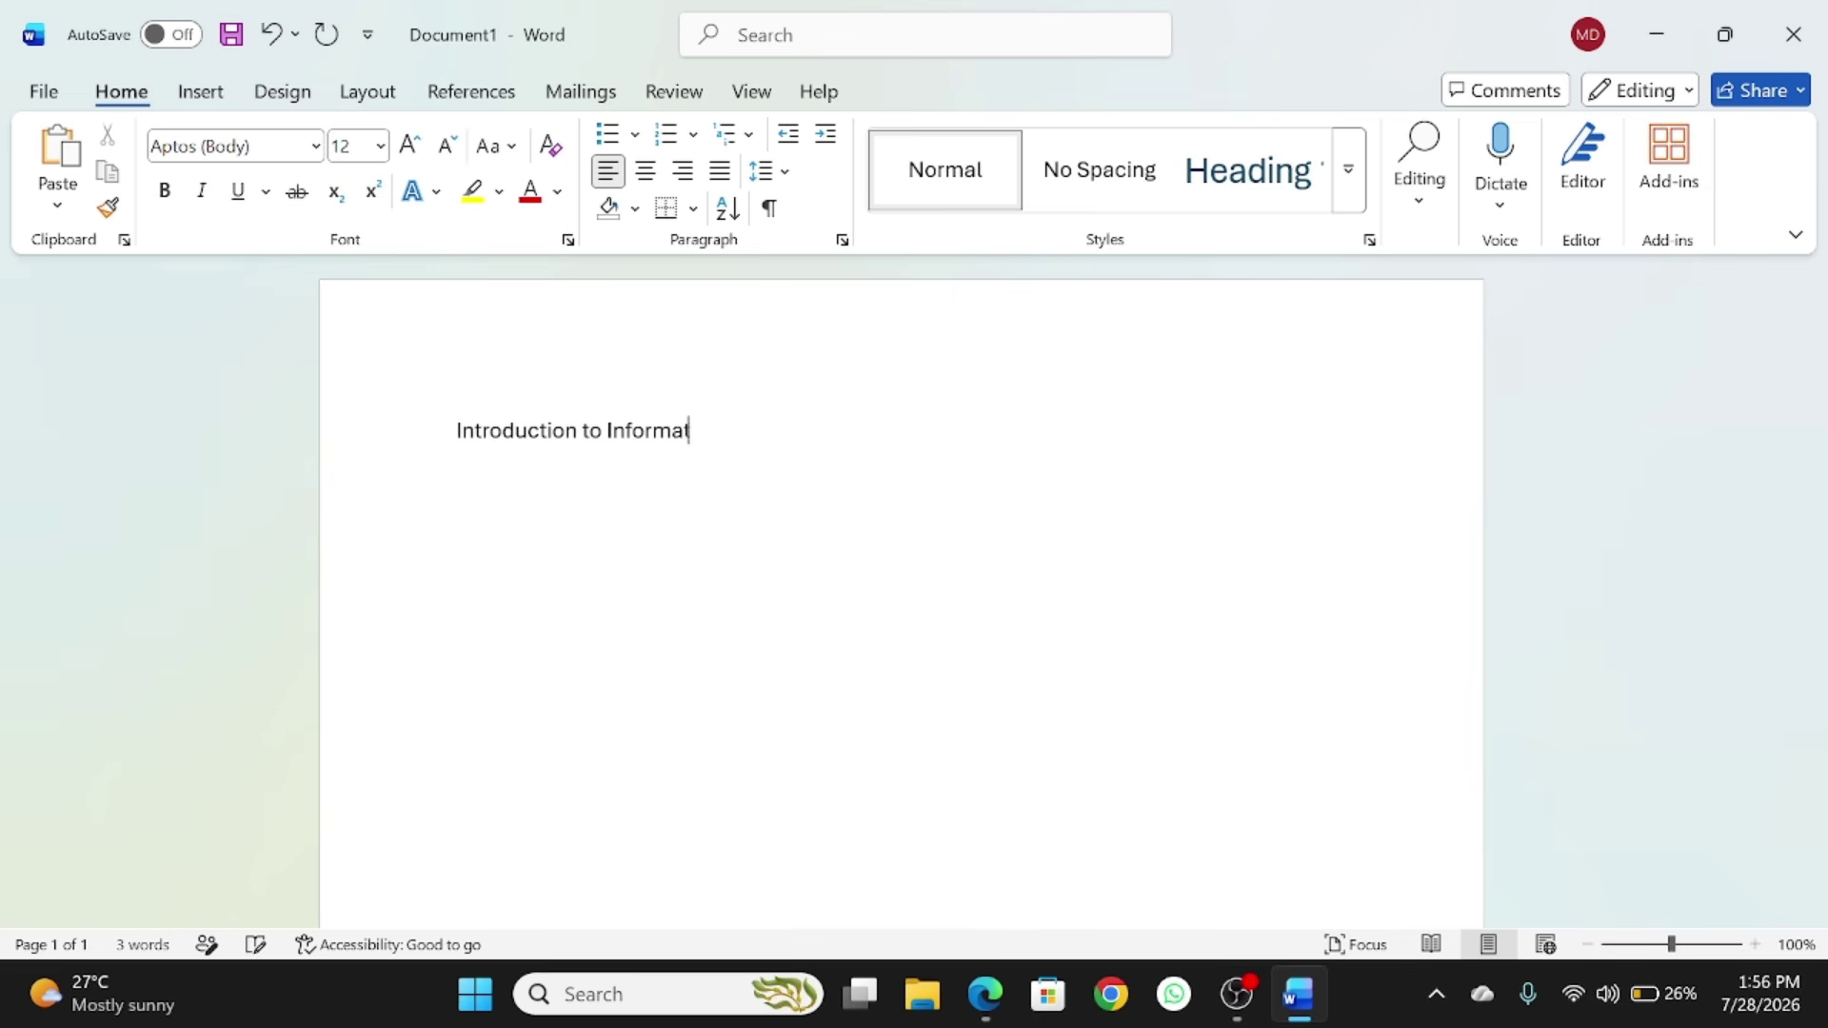
type("ion and Communicai")
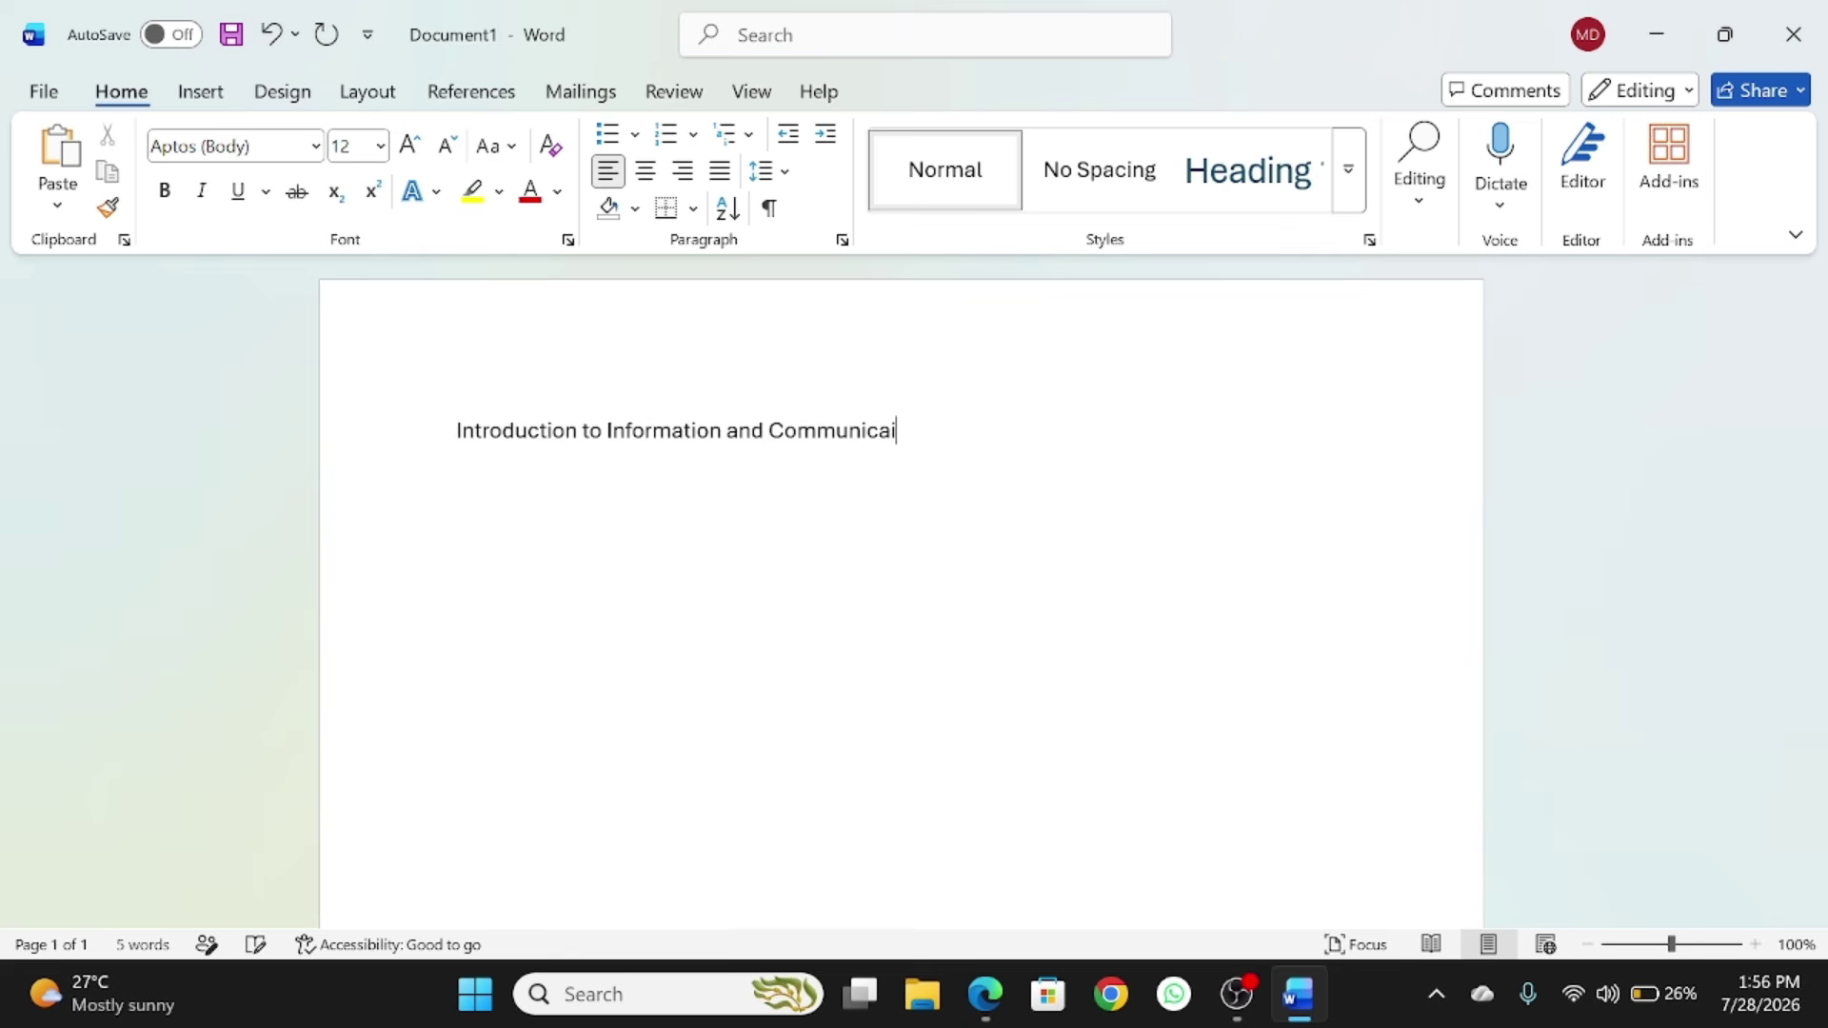
key("BackSpace")
type("tion Technology")
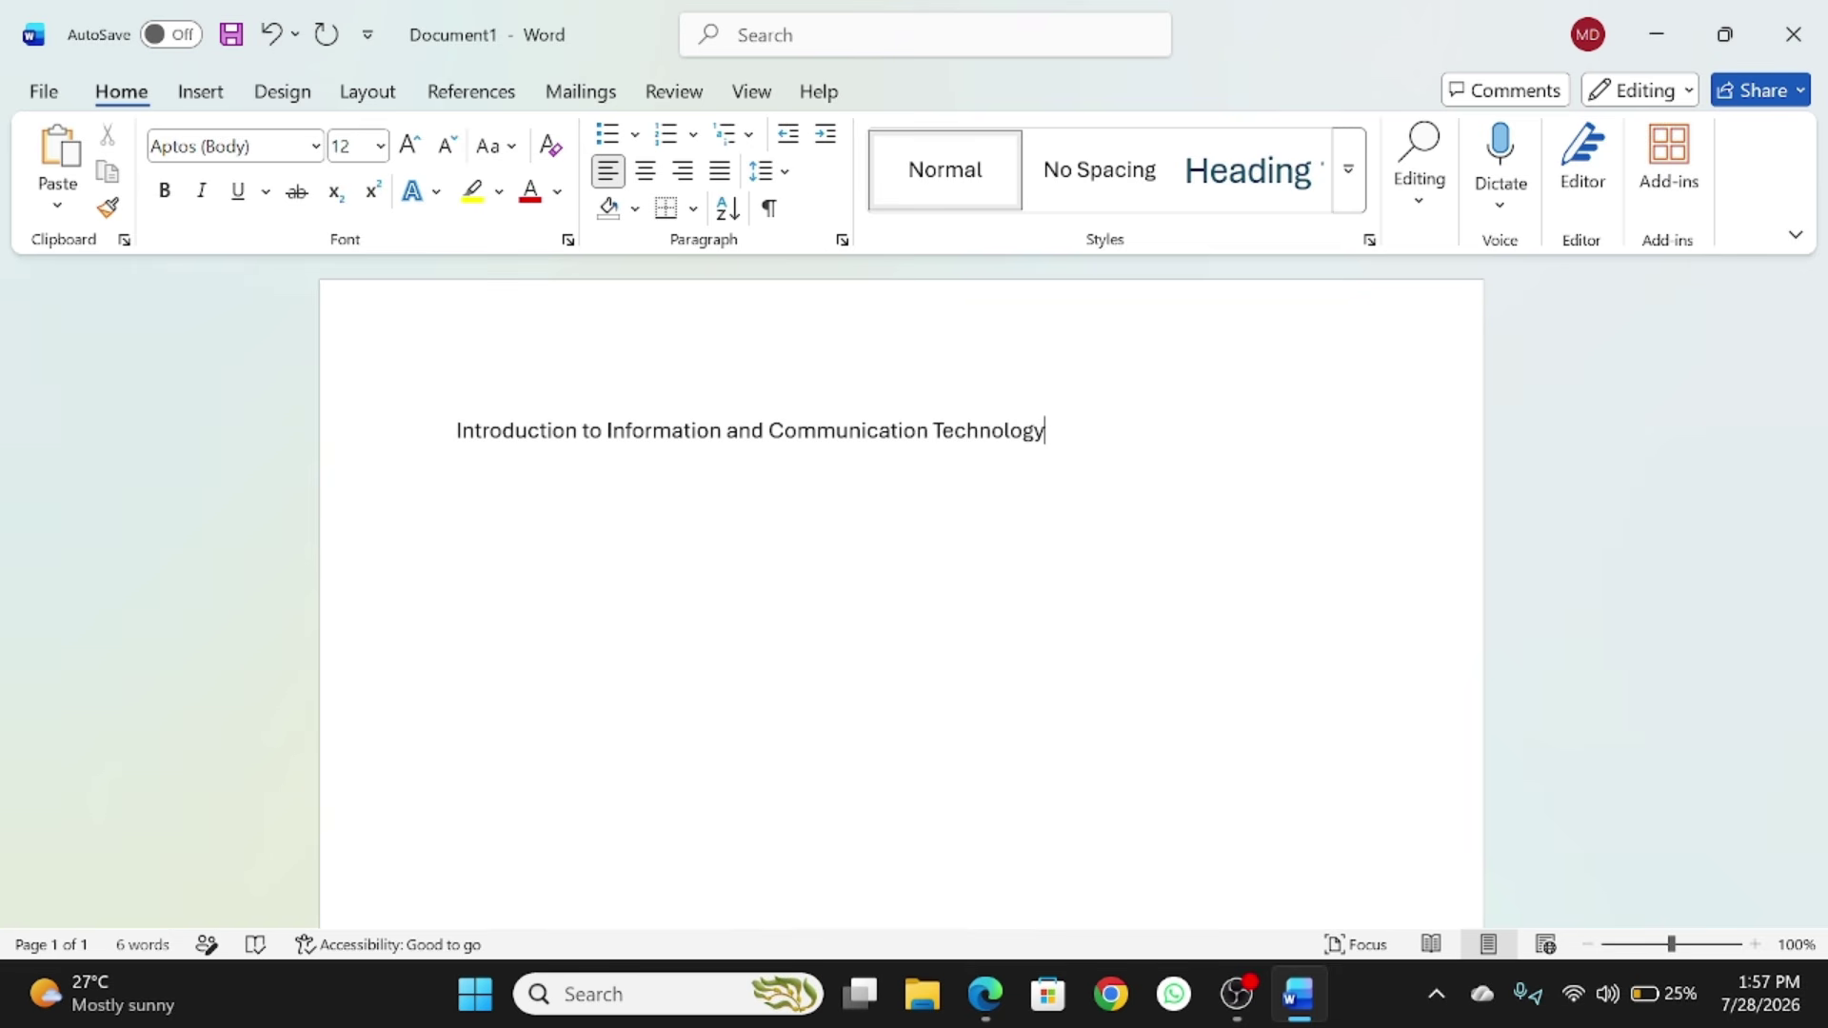
Step: Below the title, write "In today's tutorial were learning about Microsoft word application and some basics."
key("Return")
type("In t")
type("oday")
type("'s tutorila")
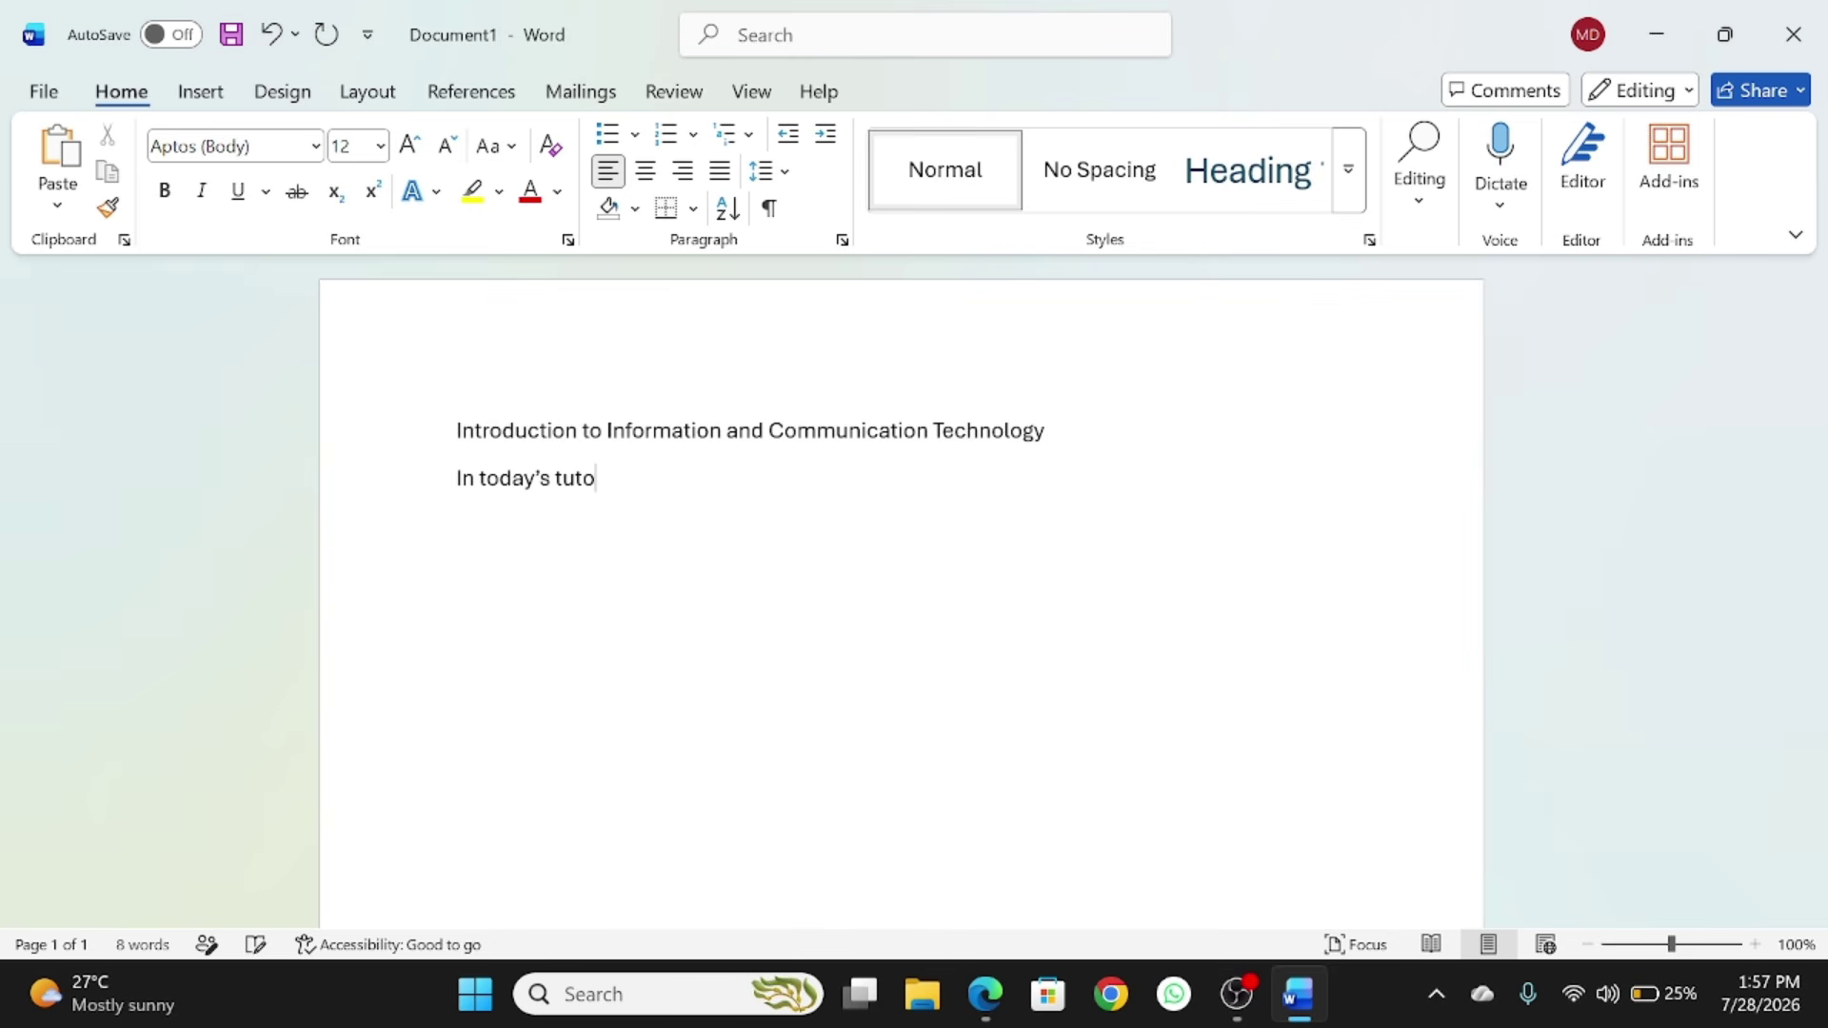
key("BackSpace")
key("BackSpace")
type("al were learn")
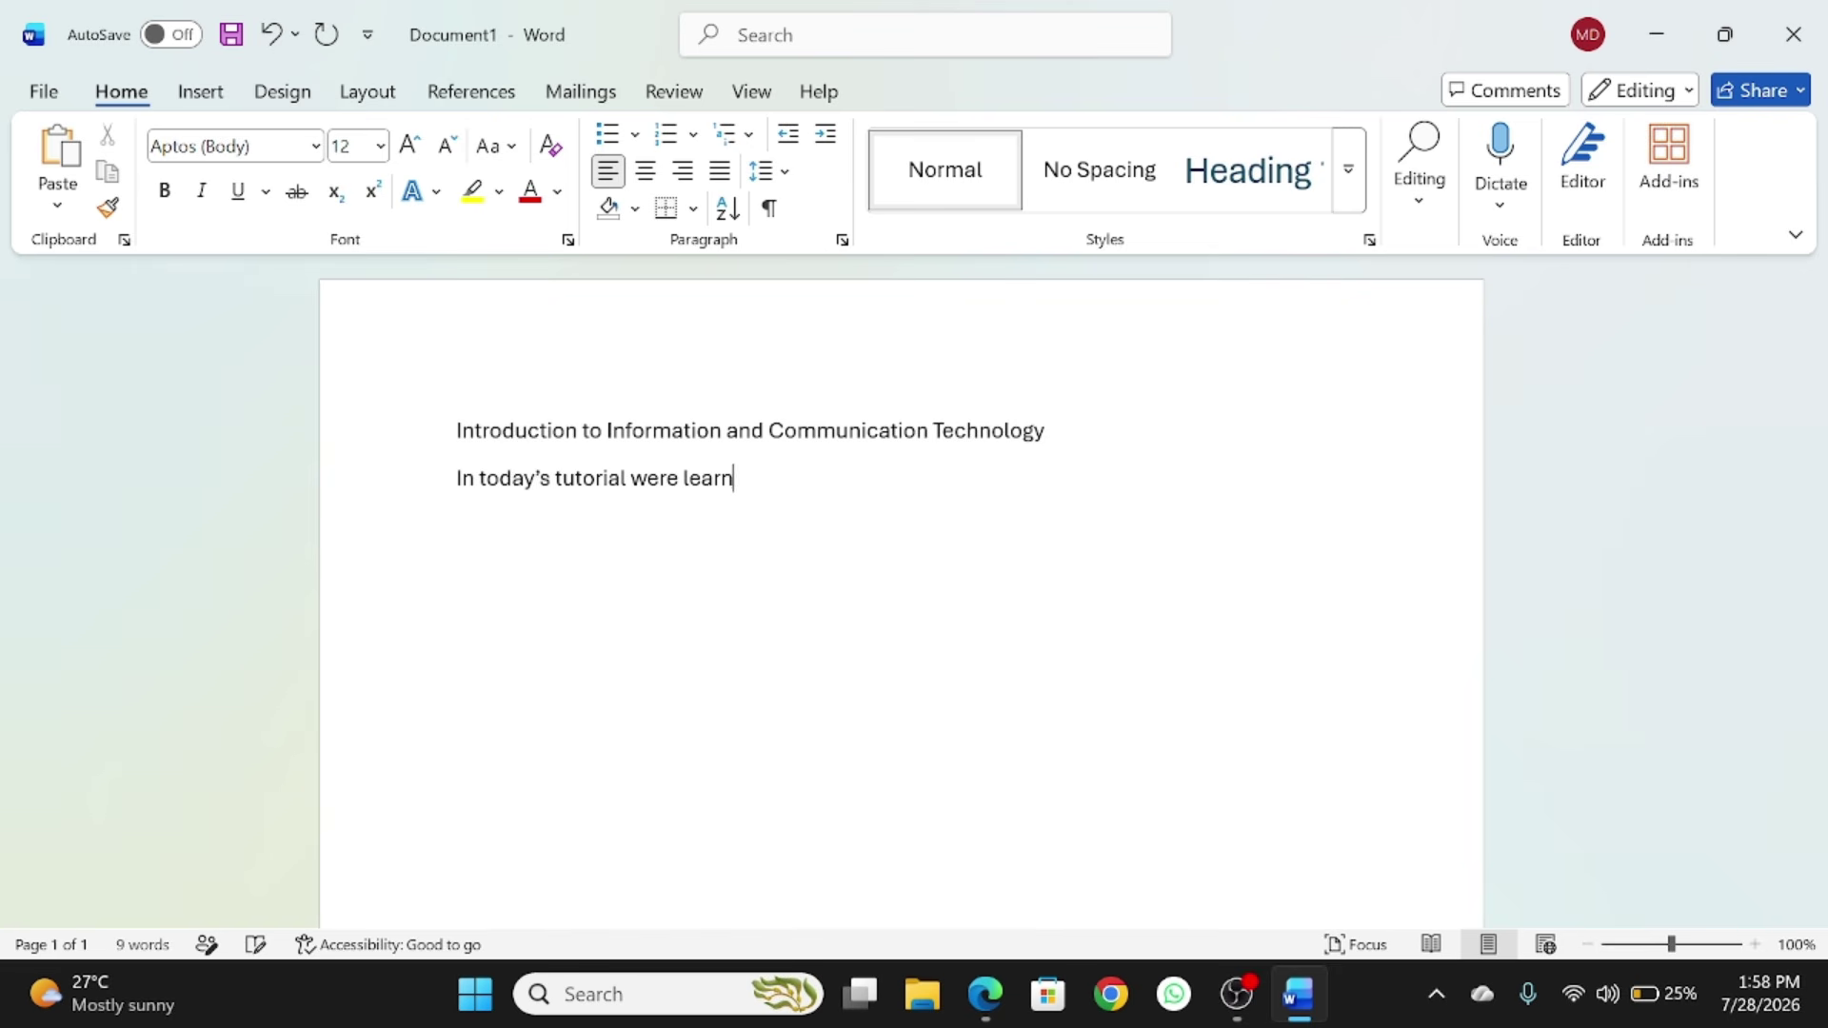
type("ing abou")
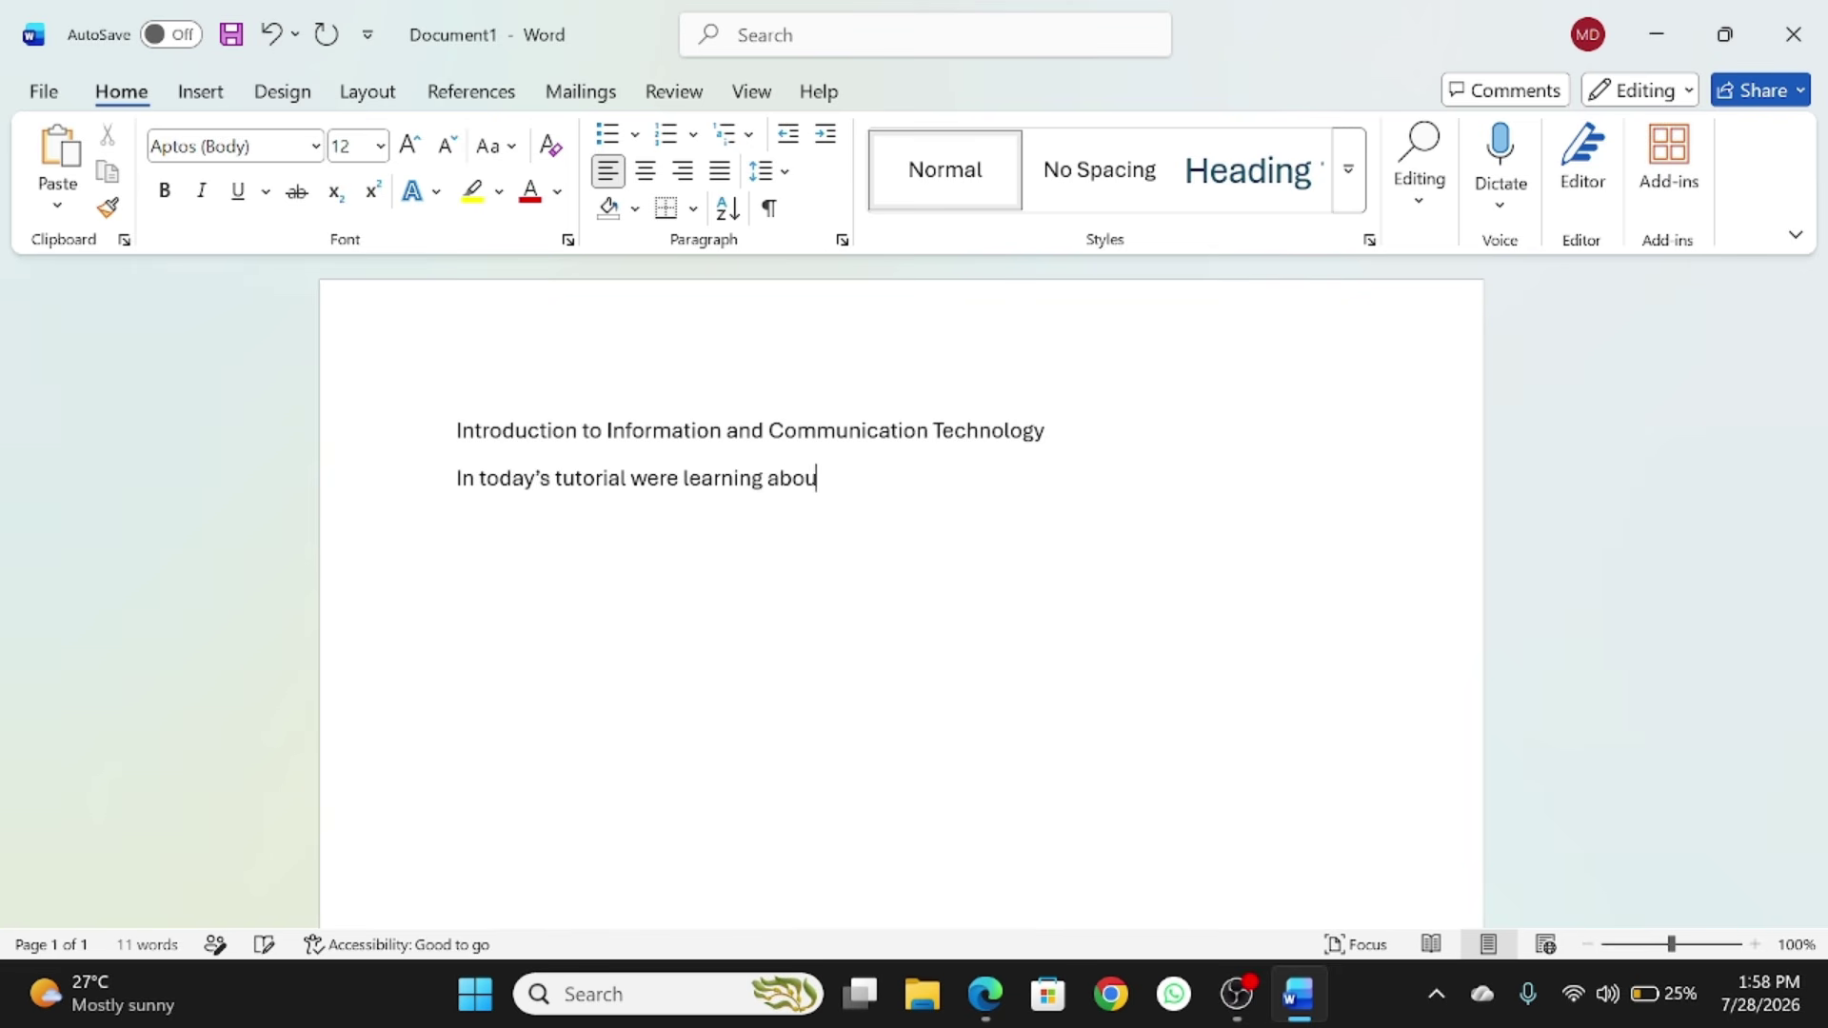
type("t microsoft word applicai")
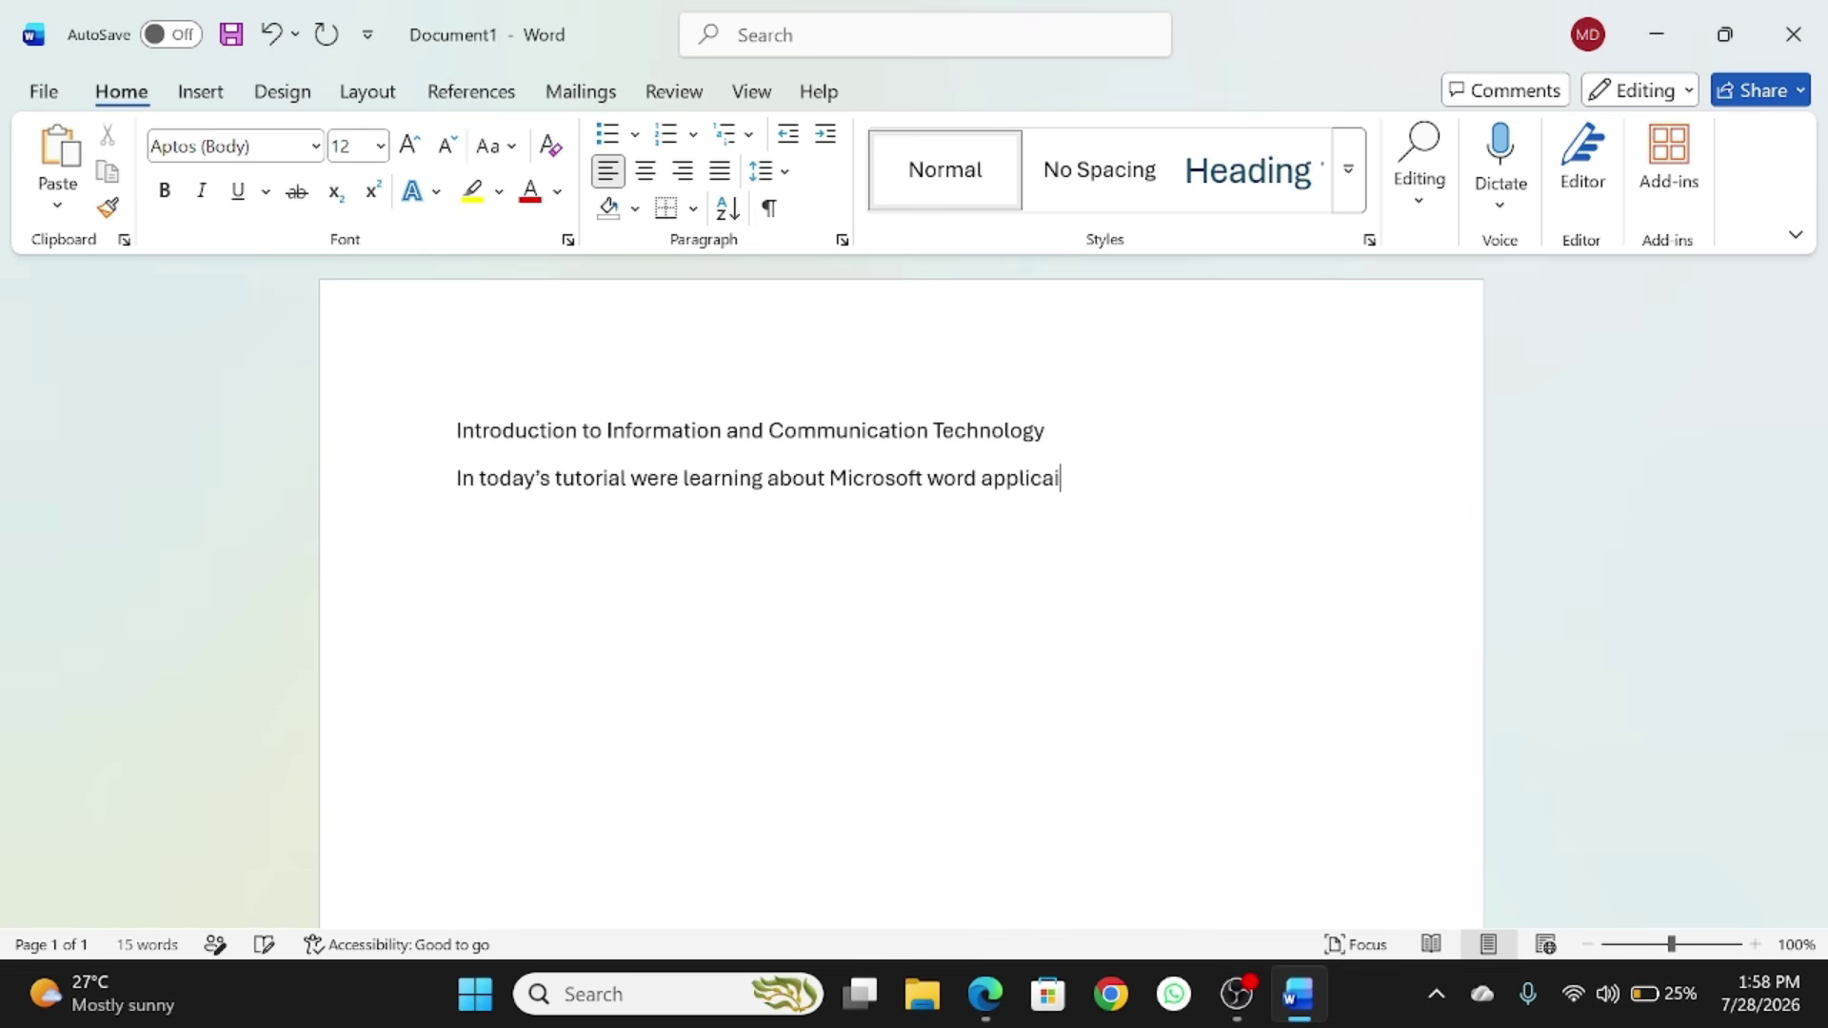
key("BackSpace")
type("tion and some basics")
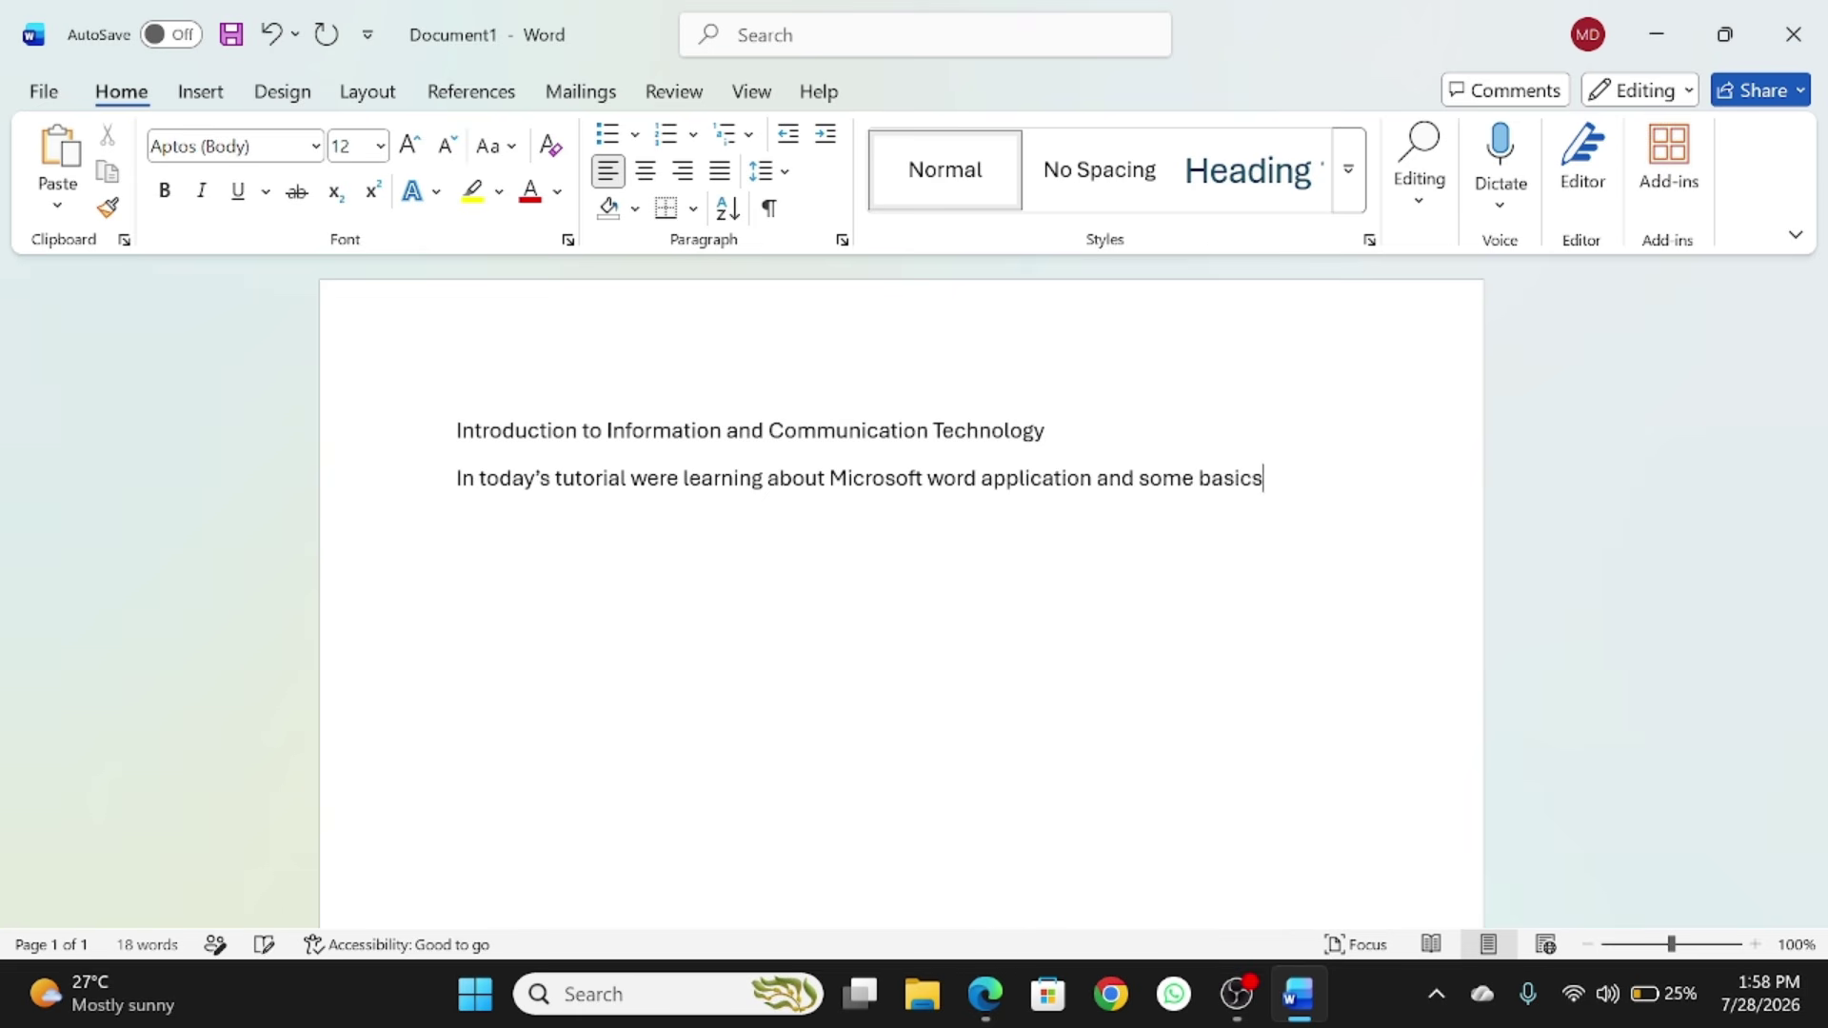
type(".")
Step: Continue the paragraph with the sentence "Were happy to improve our ICT skills."
type(" We")
type("re h")
type("app")
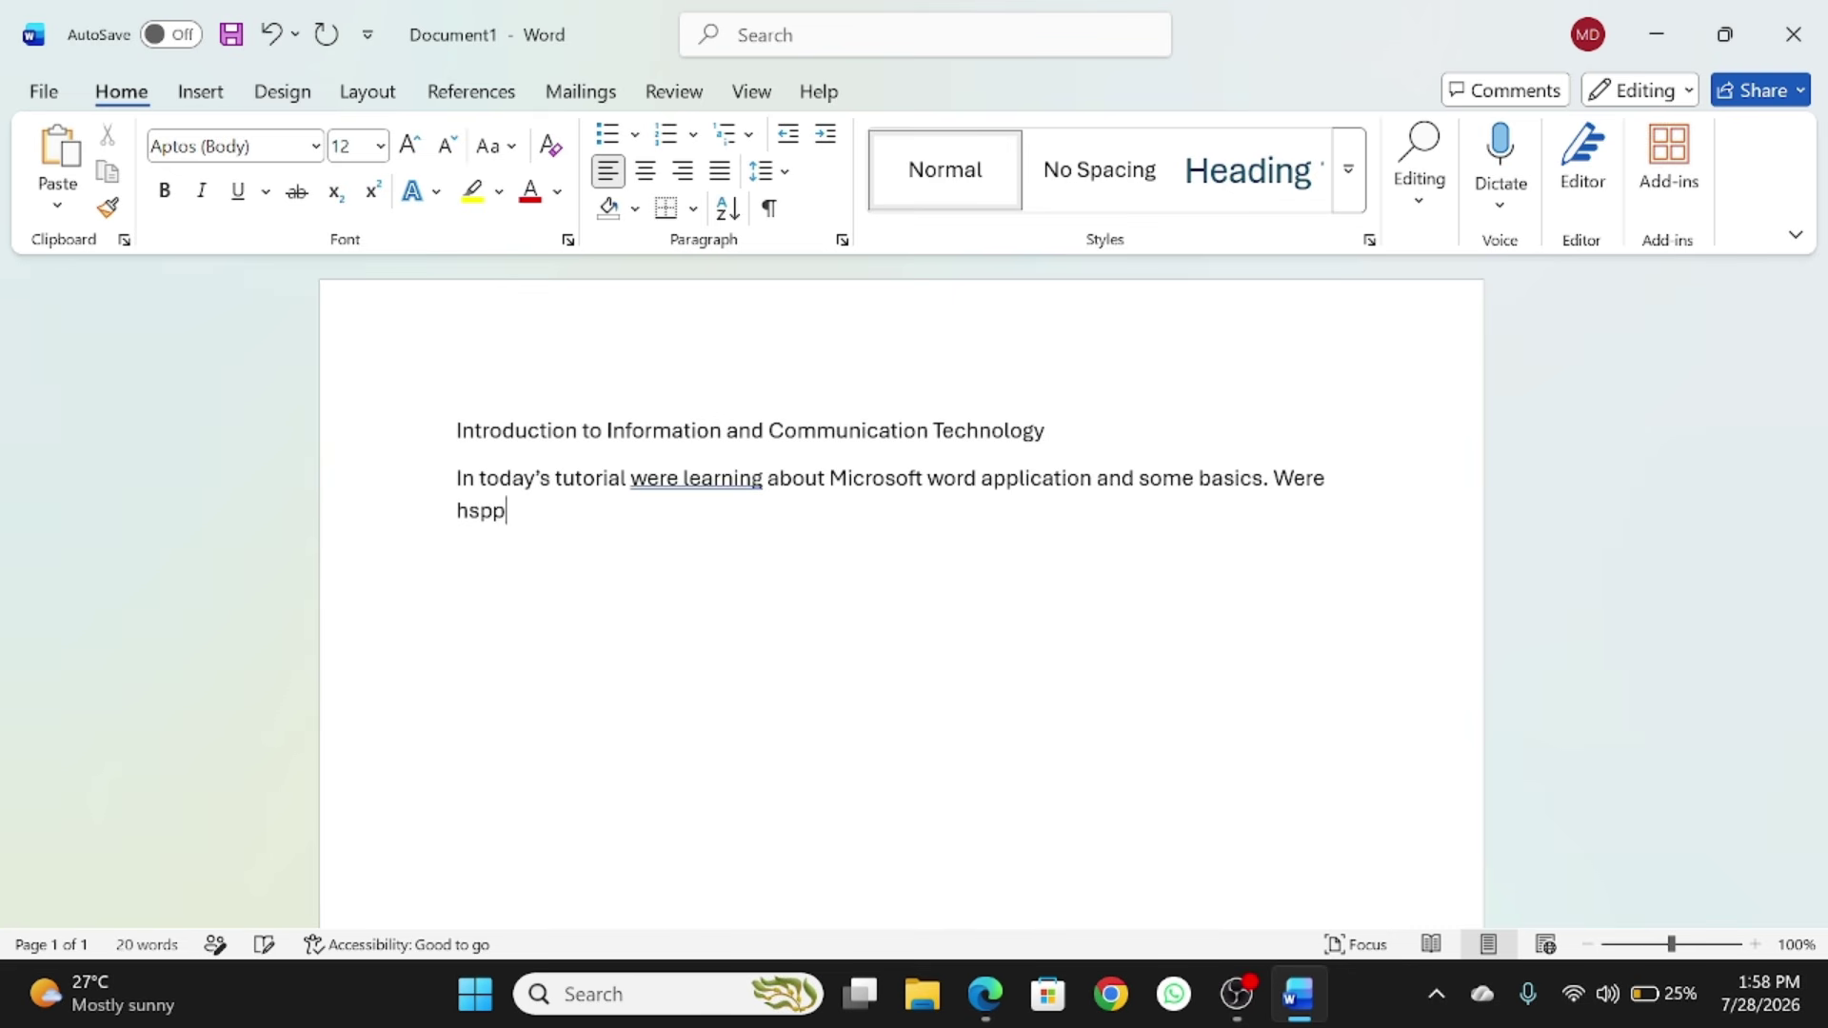
key("BackSpace")
key("BackSpace")
key("BackSpace")
type("appy to improve")
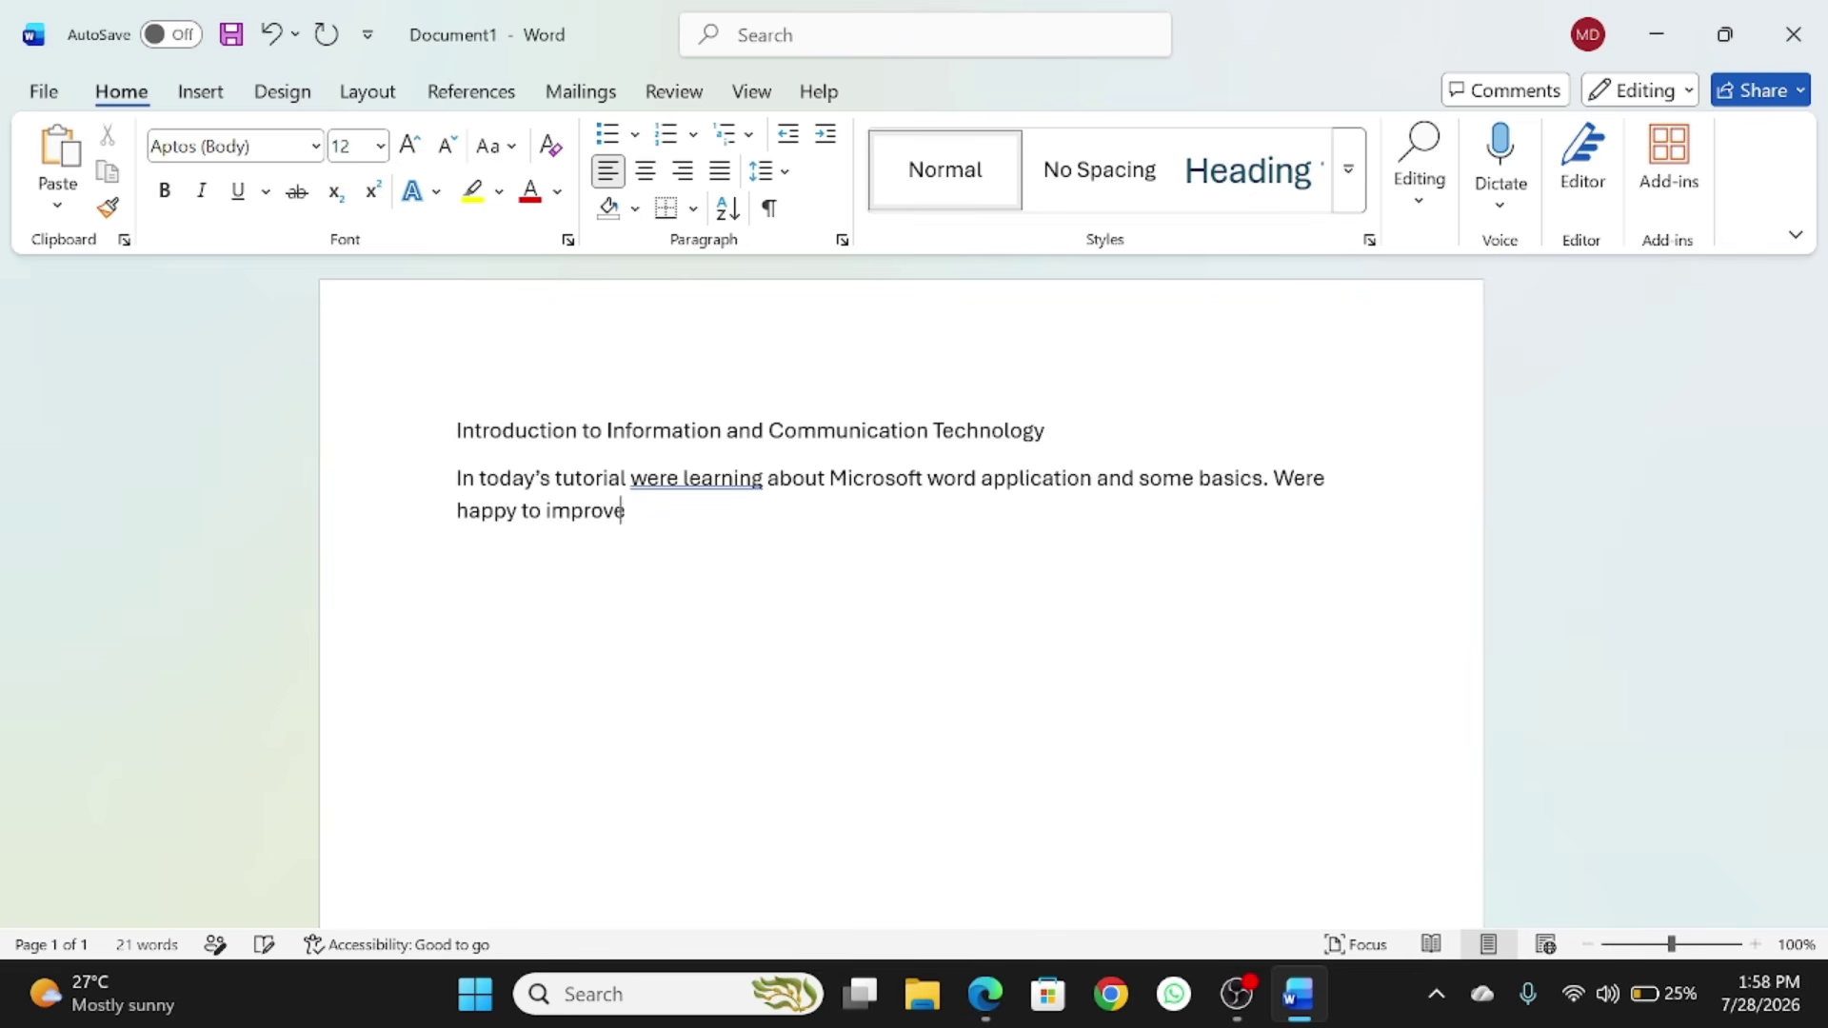
type(" our ICT skills.")
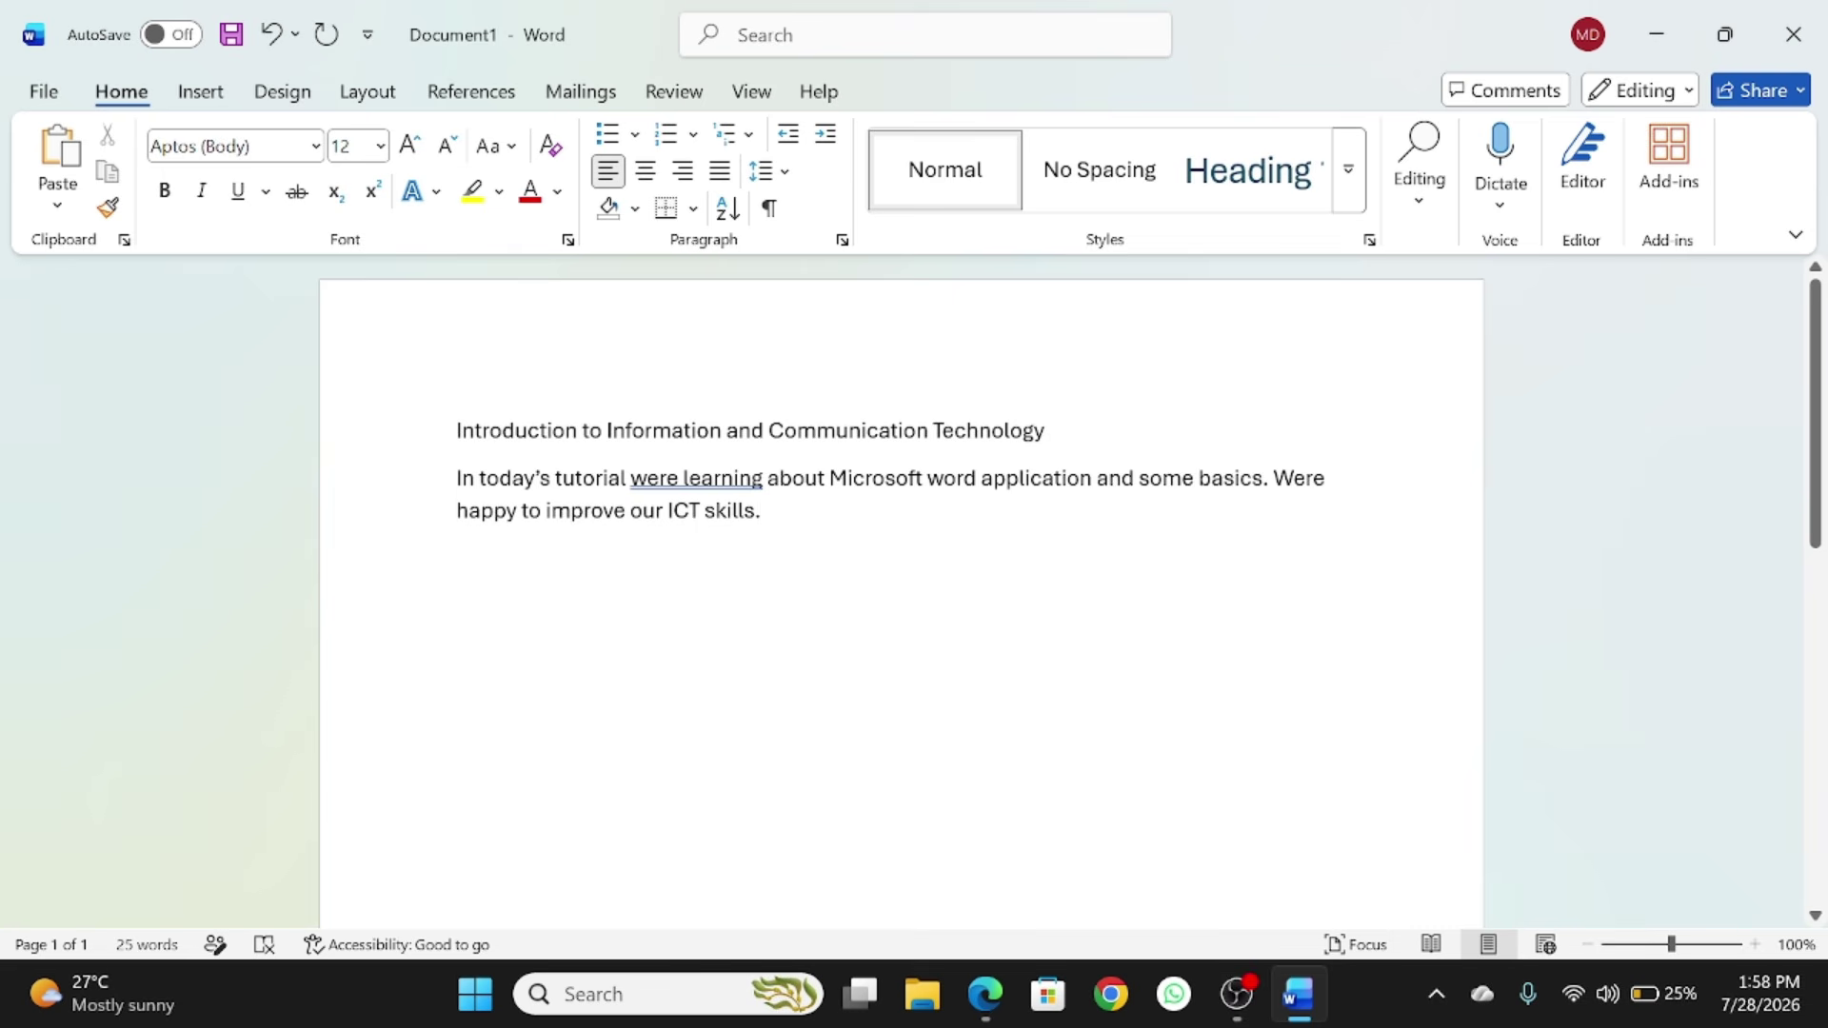
Step: Try the grammar suggestion "we learned" for "were learning" in the paragraph, and undo it
left_click_drag(630, 478, 764, 478)
key("alt+F7")
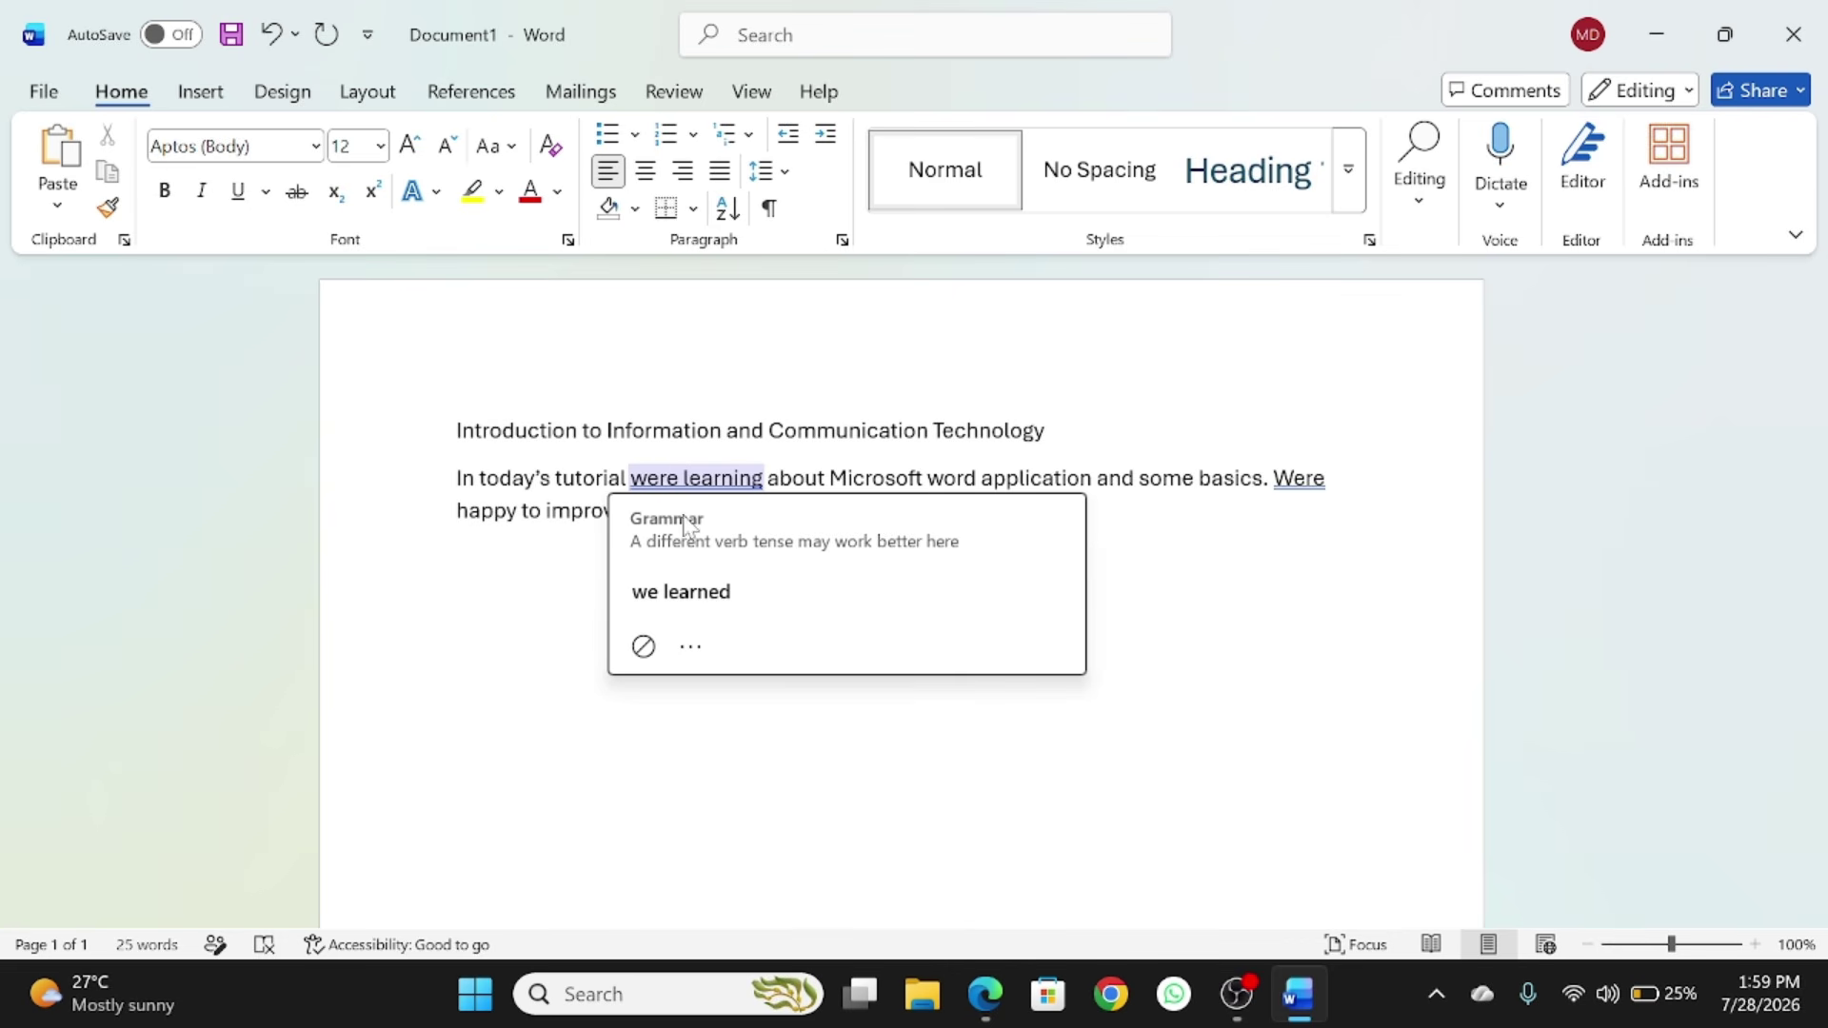
left_click(714, 592)
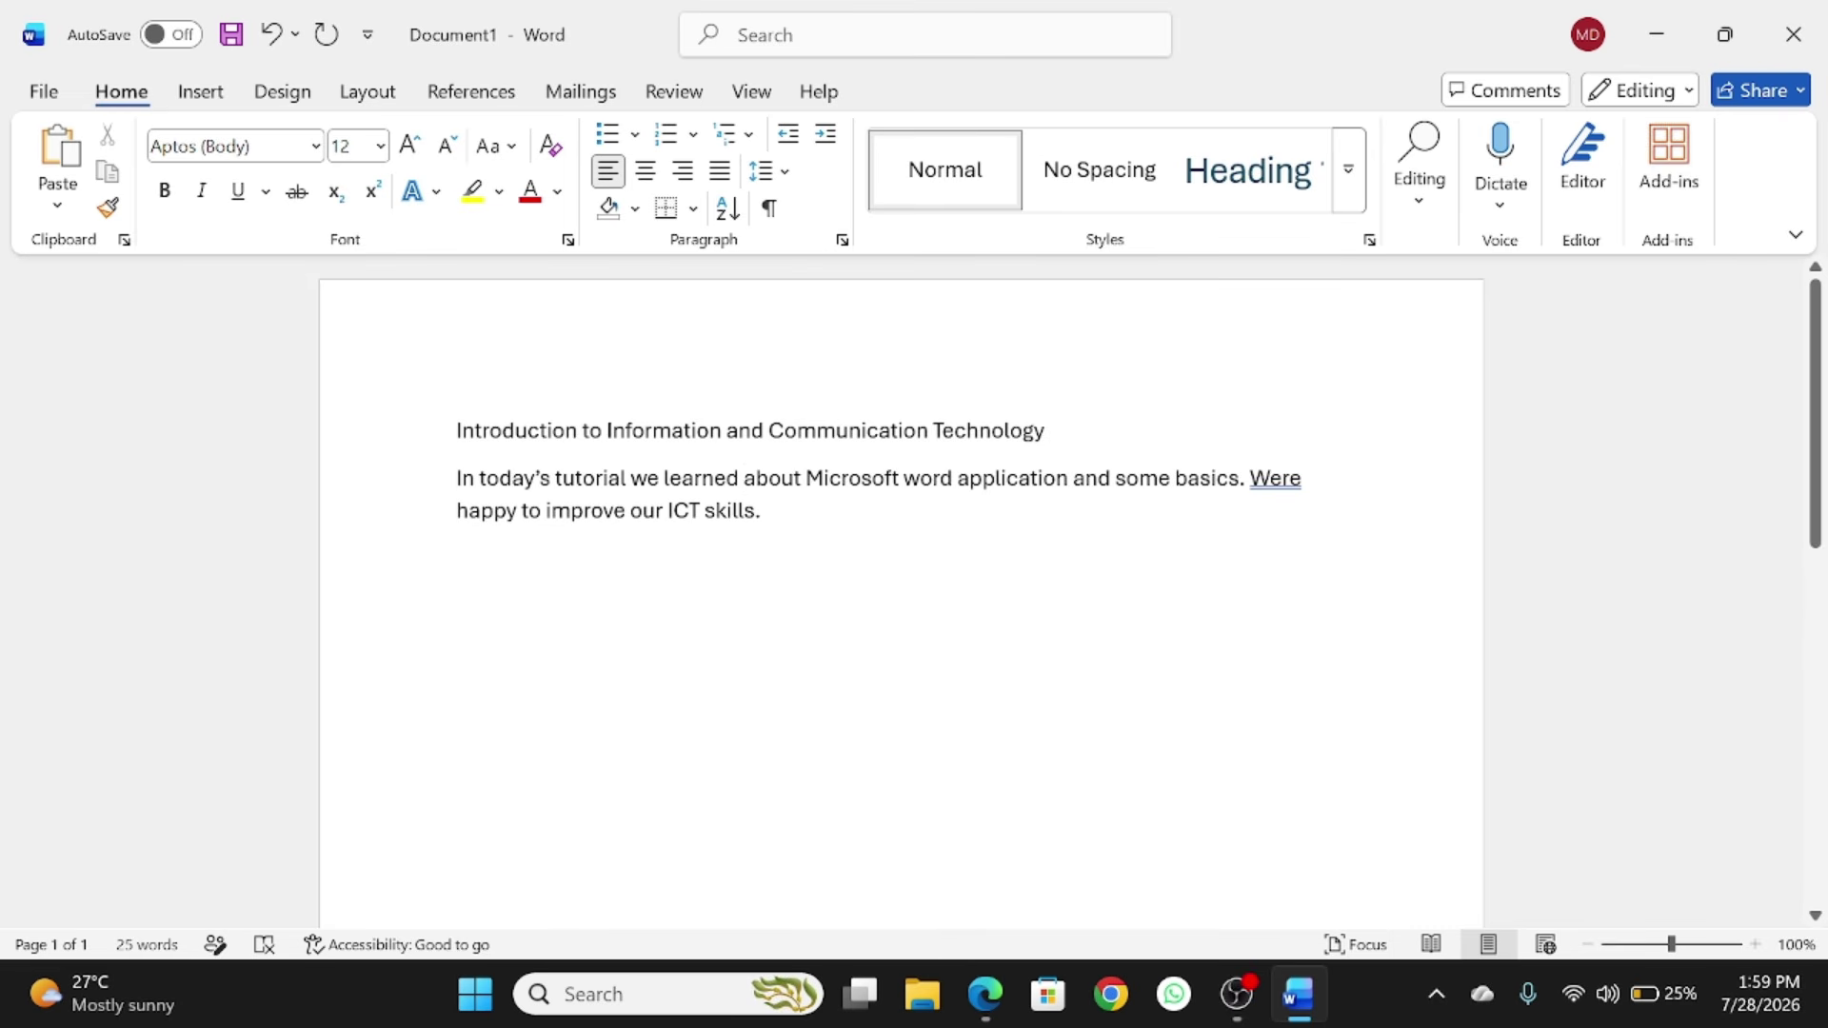
key("ctrl+z")
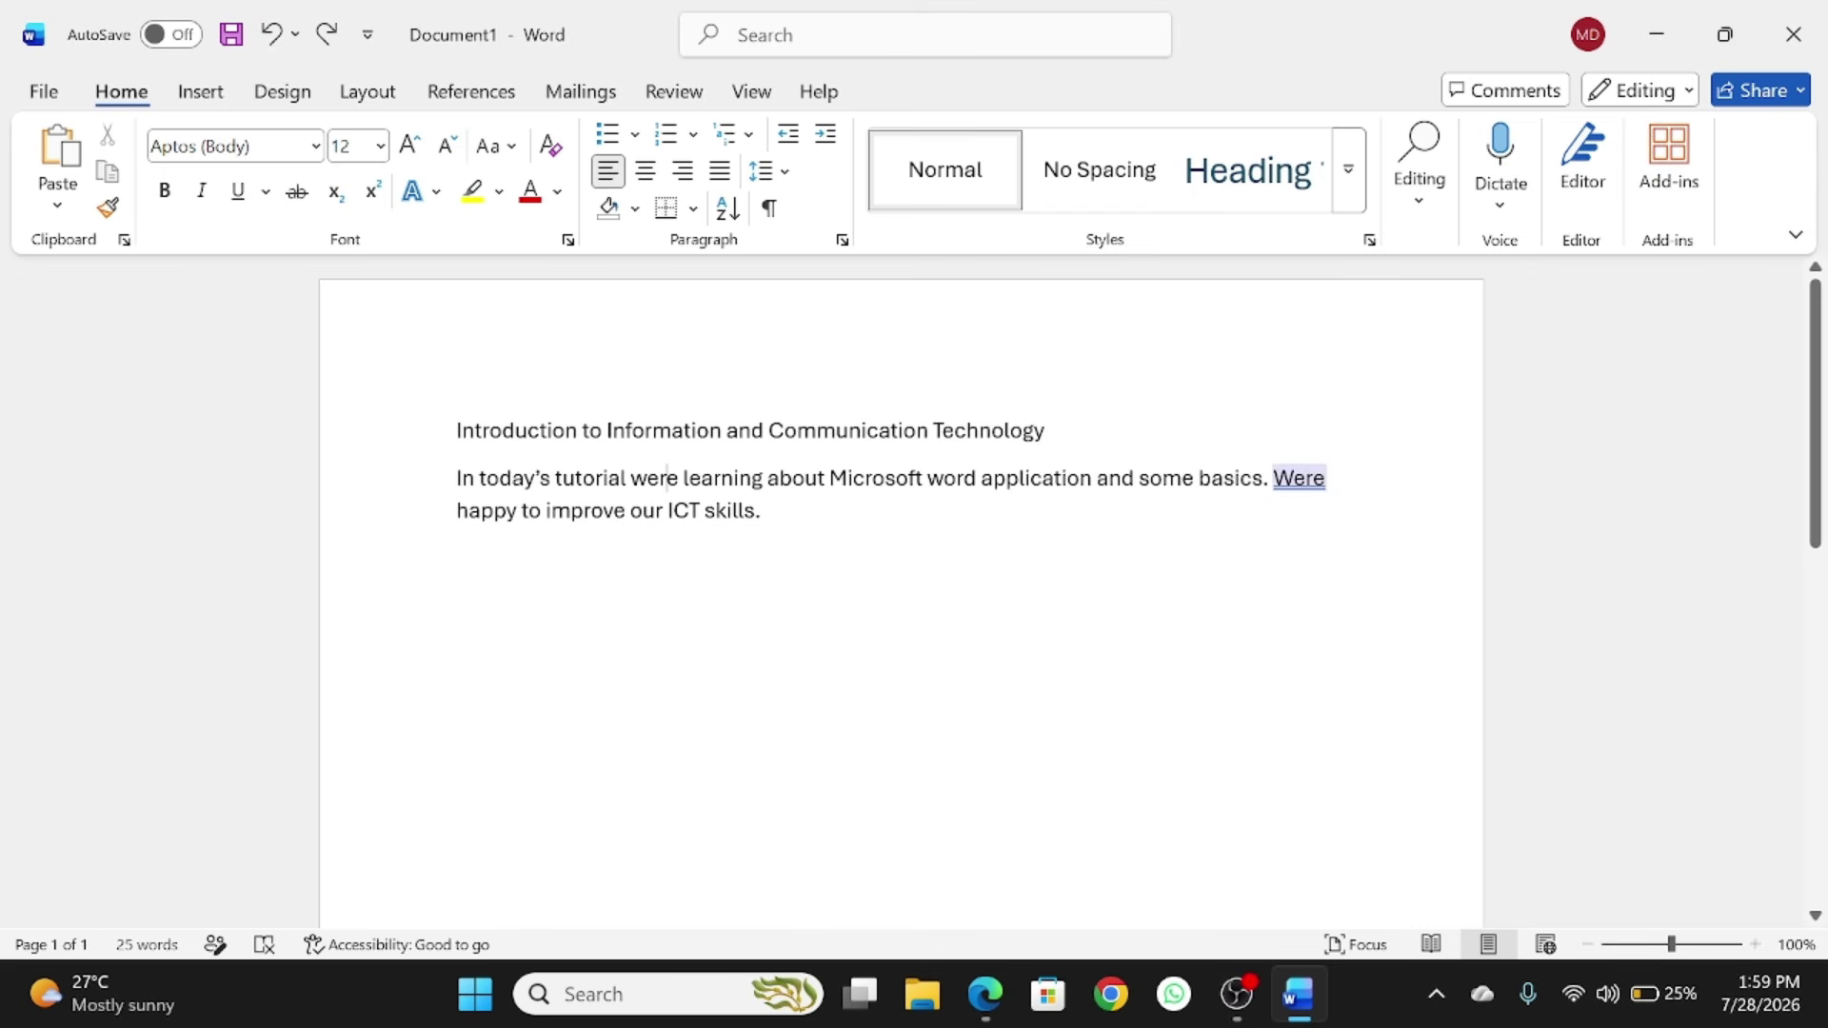
Step: Accept the grammar suggestions "We're" for "Were" and "we learned" for "were learning" in the paragraph
left_click(1314, 478)
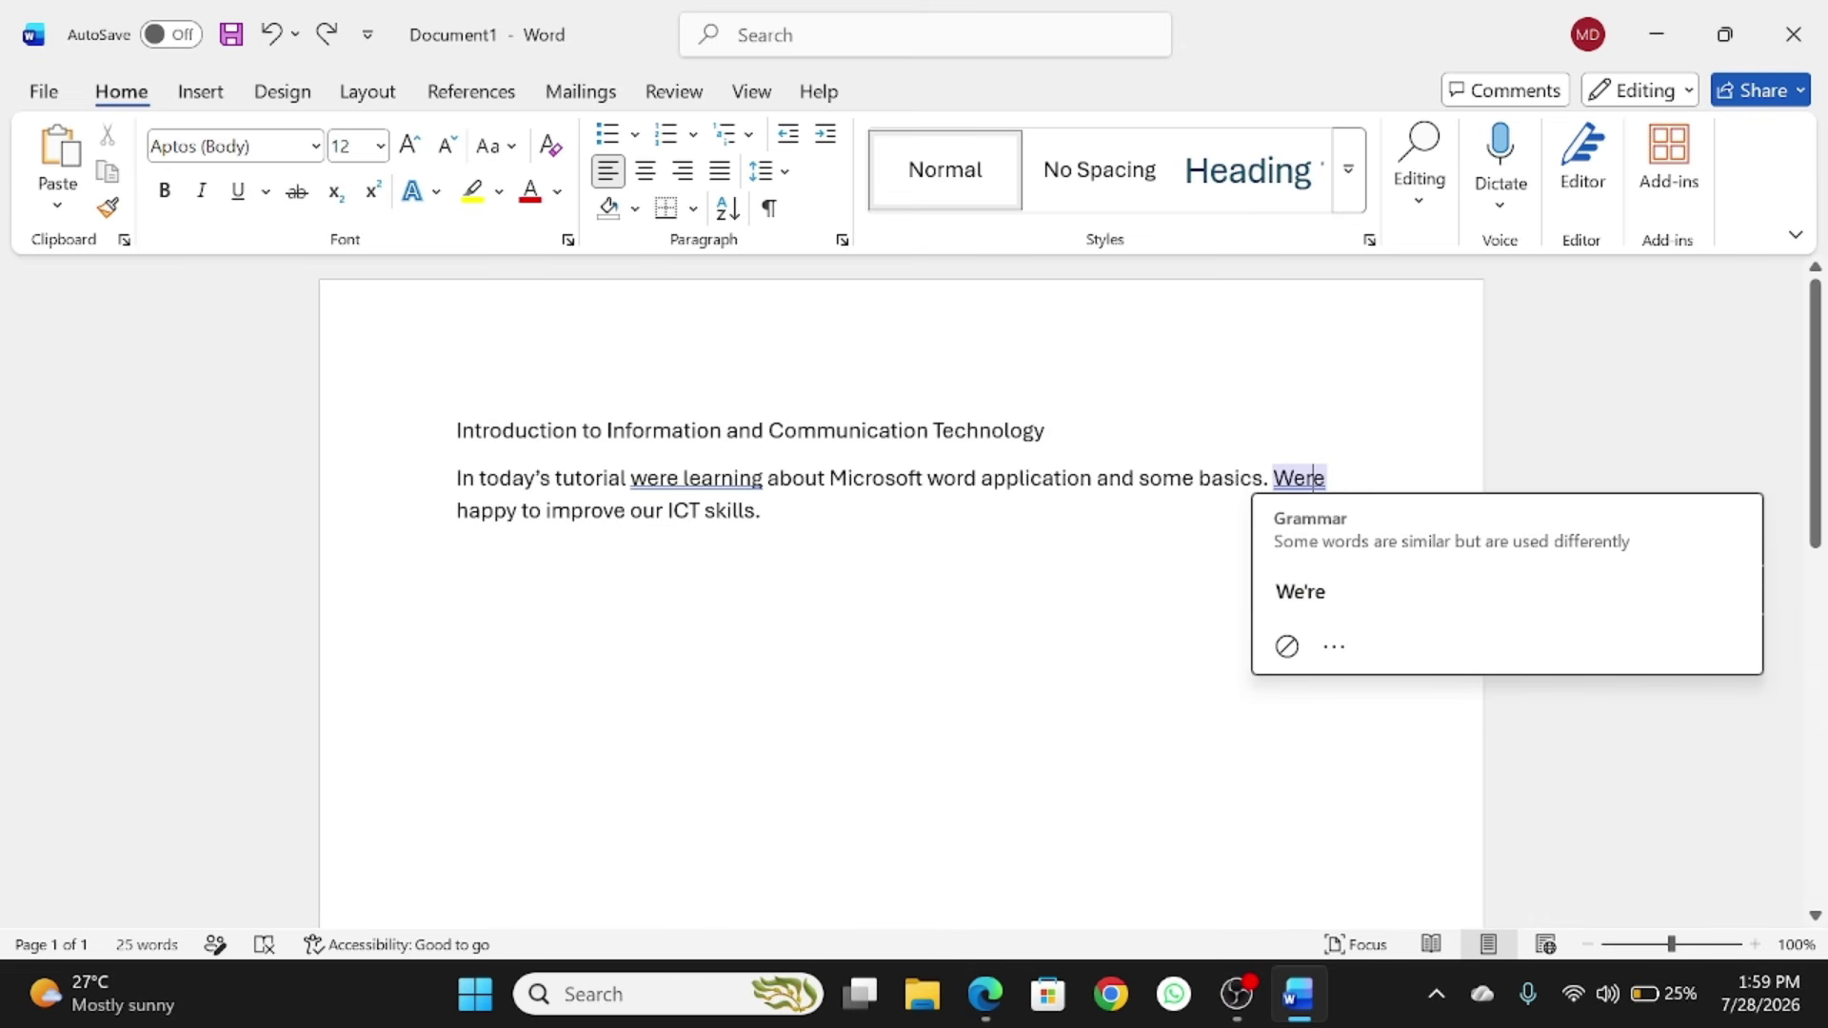
left_click(1301, 592)
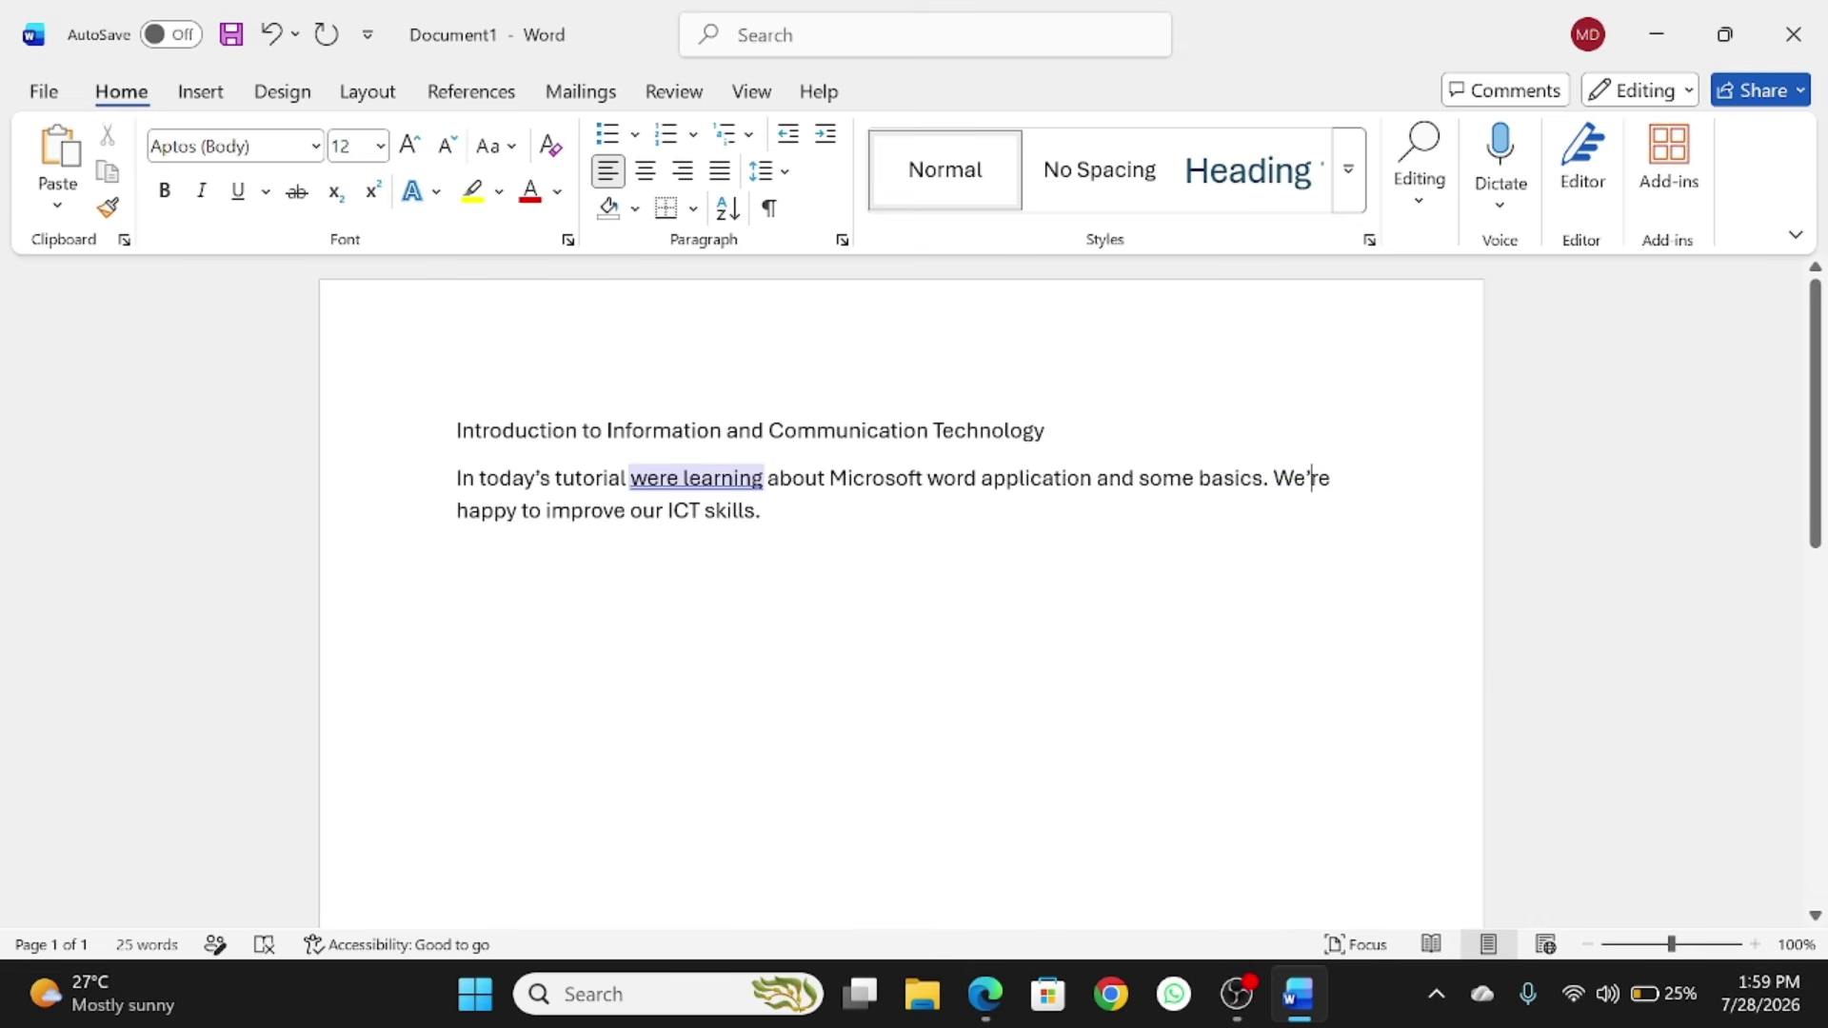
left_click(695, 478)
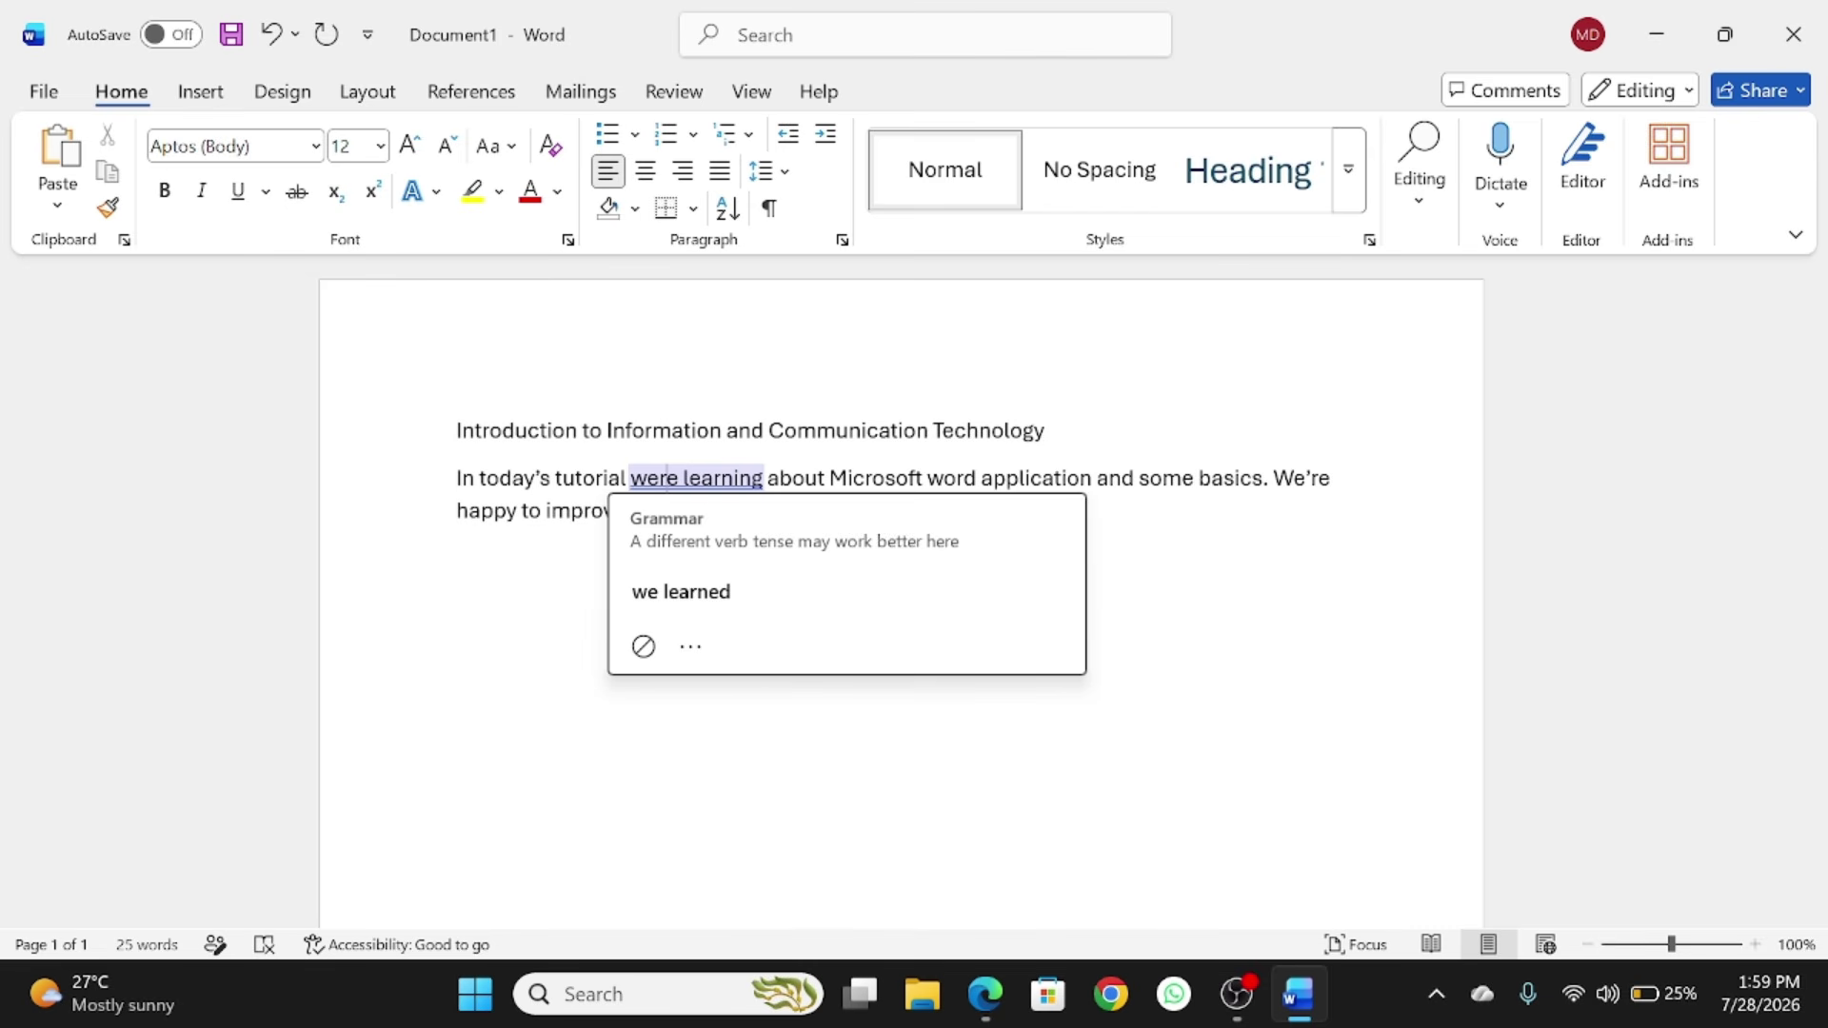
left_click(742, 591)
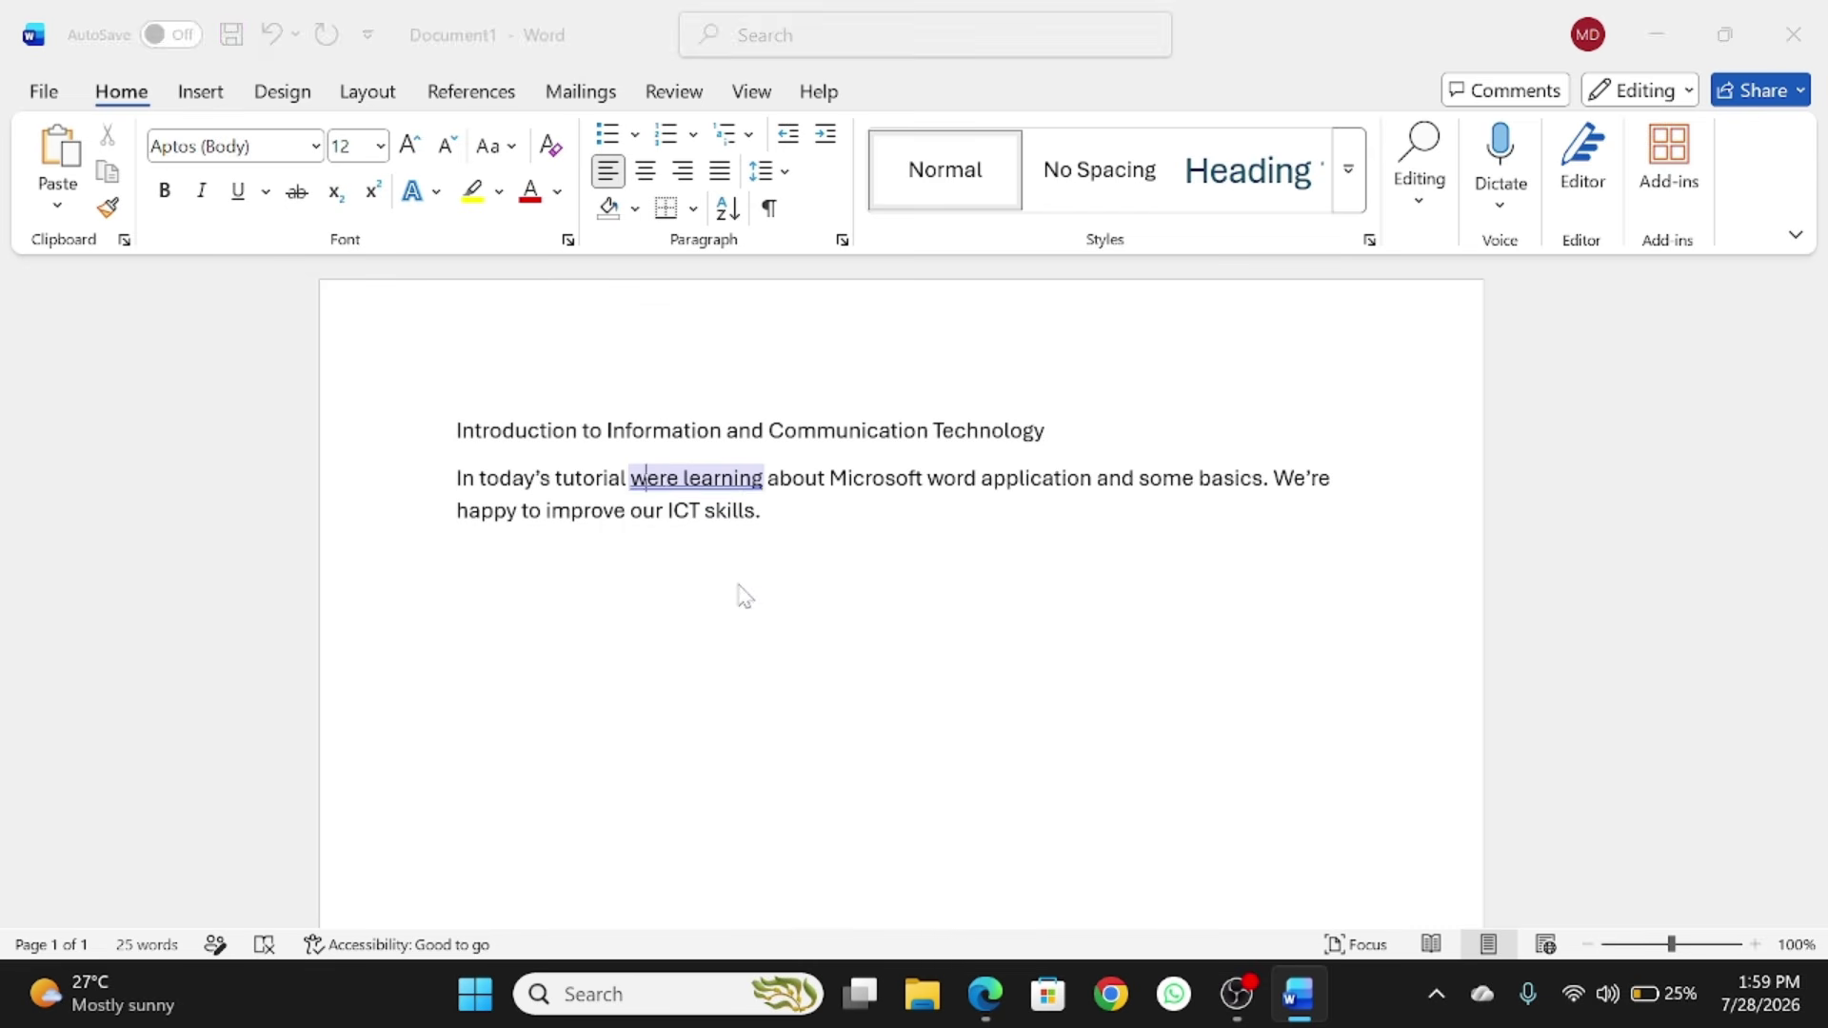
key("ctrl+End")
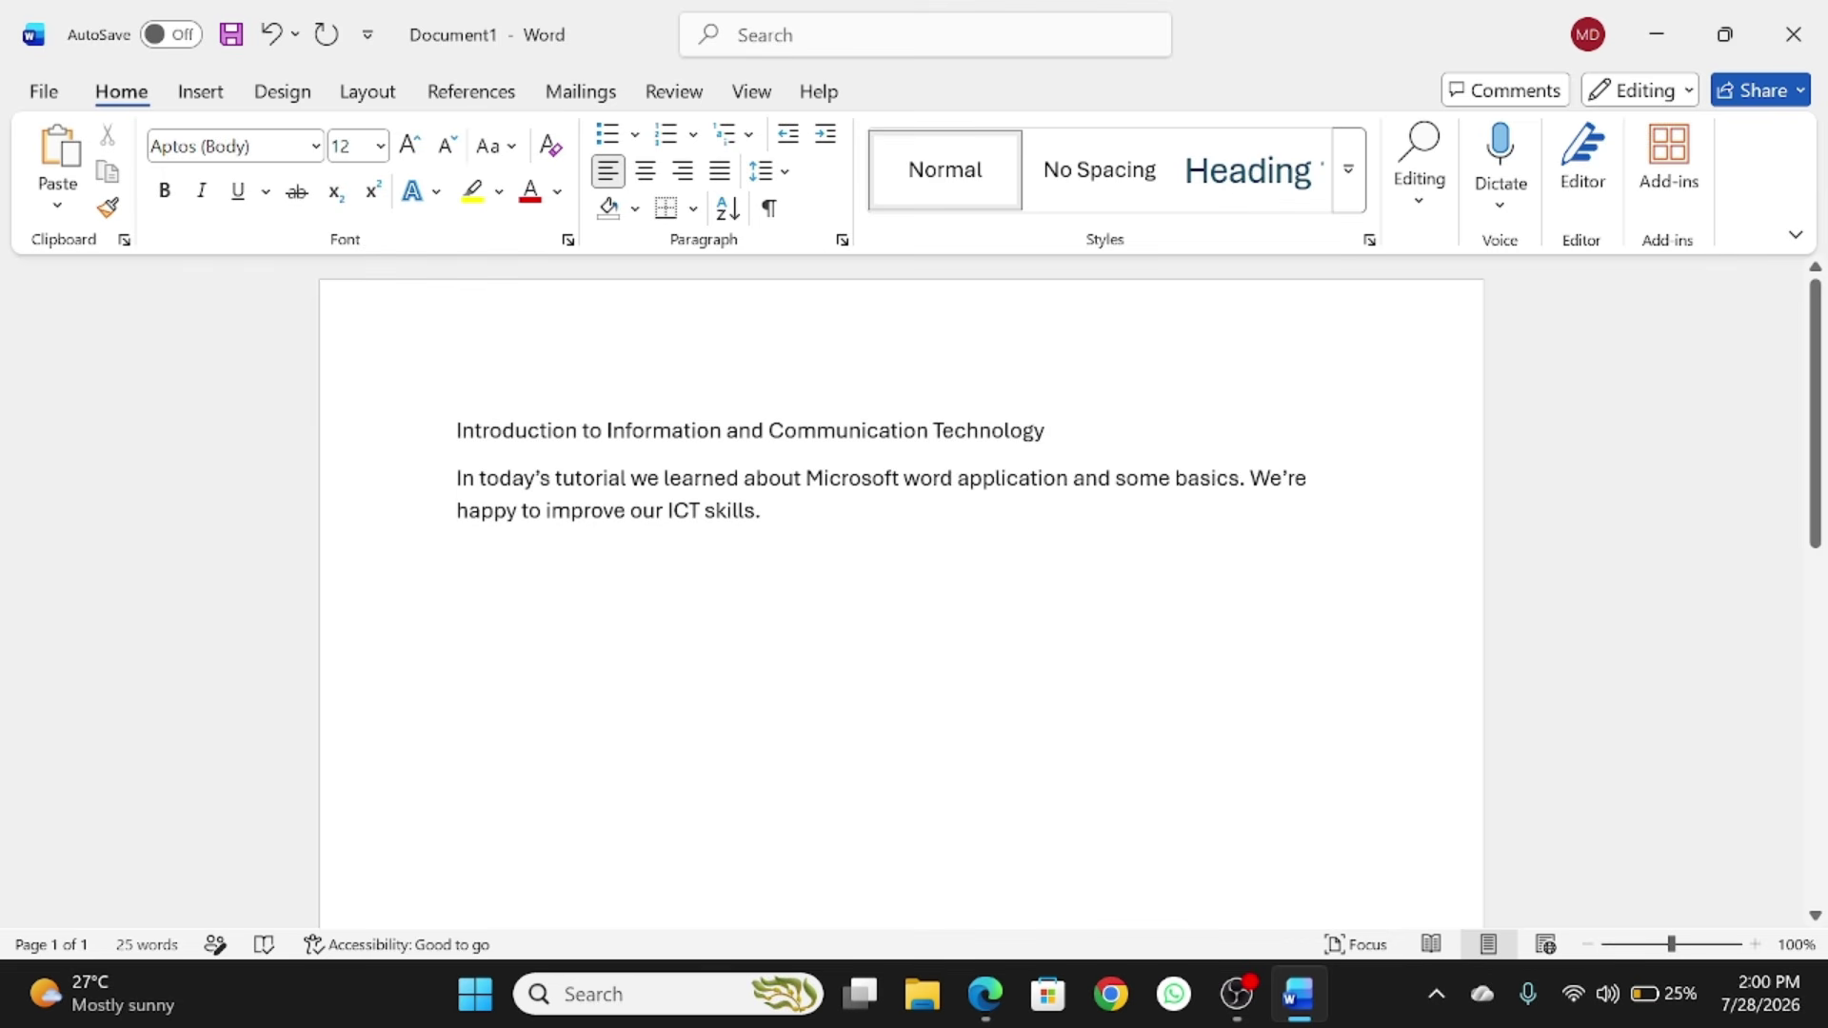
Step: Select the whole title line and set its font to Times New Roman
left_click(424, 441)
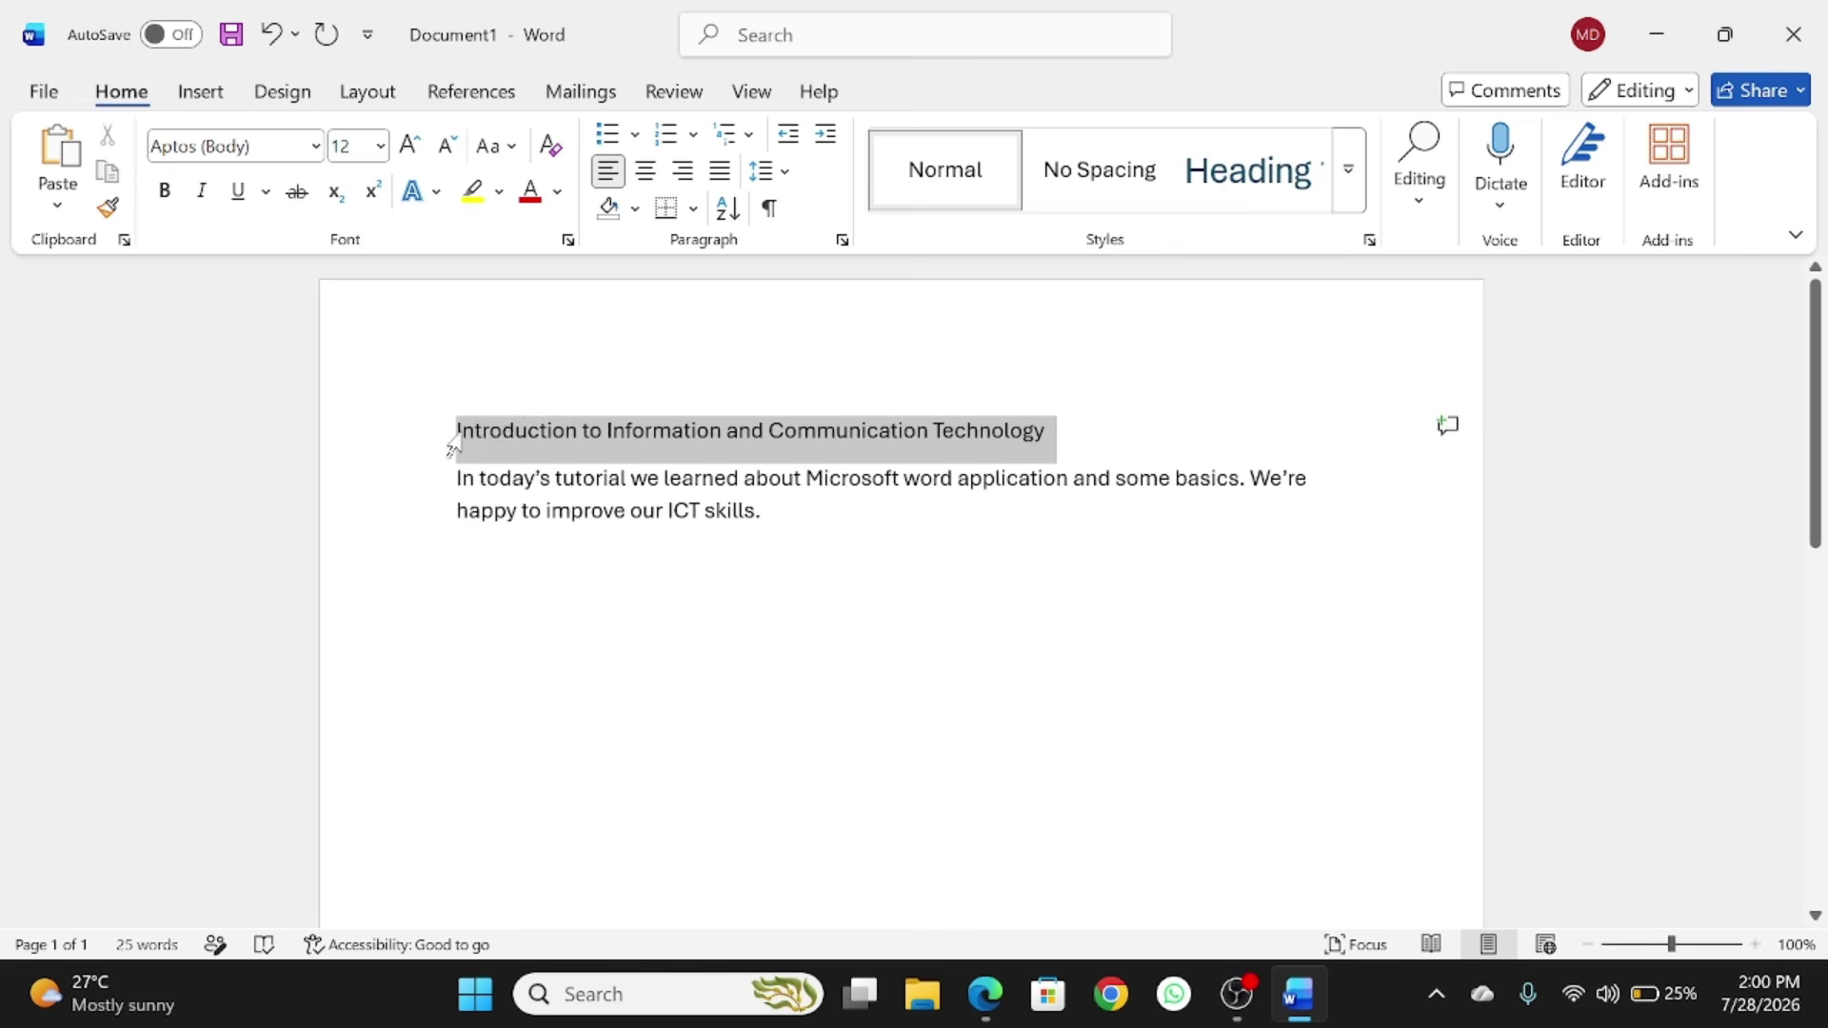
left_click(605, 430)
left_click_drag(457, 431, 1059, 434)
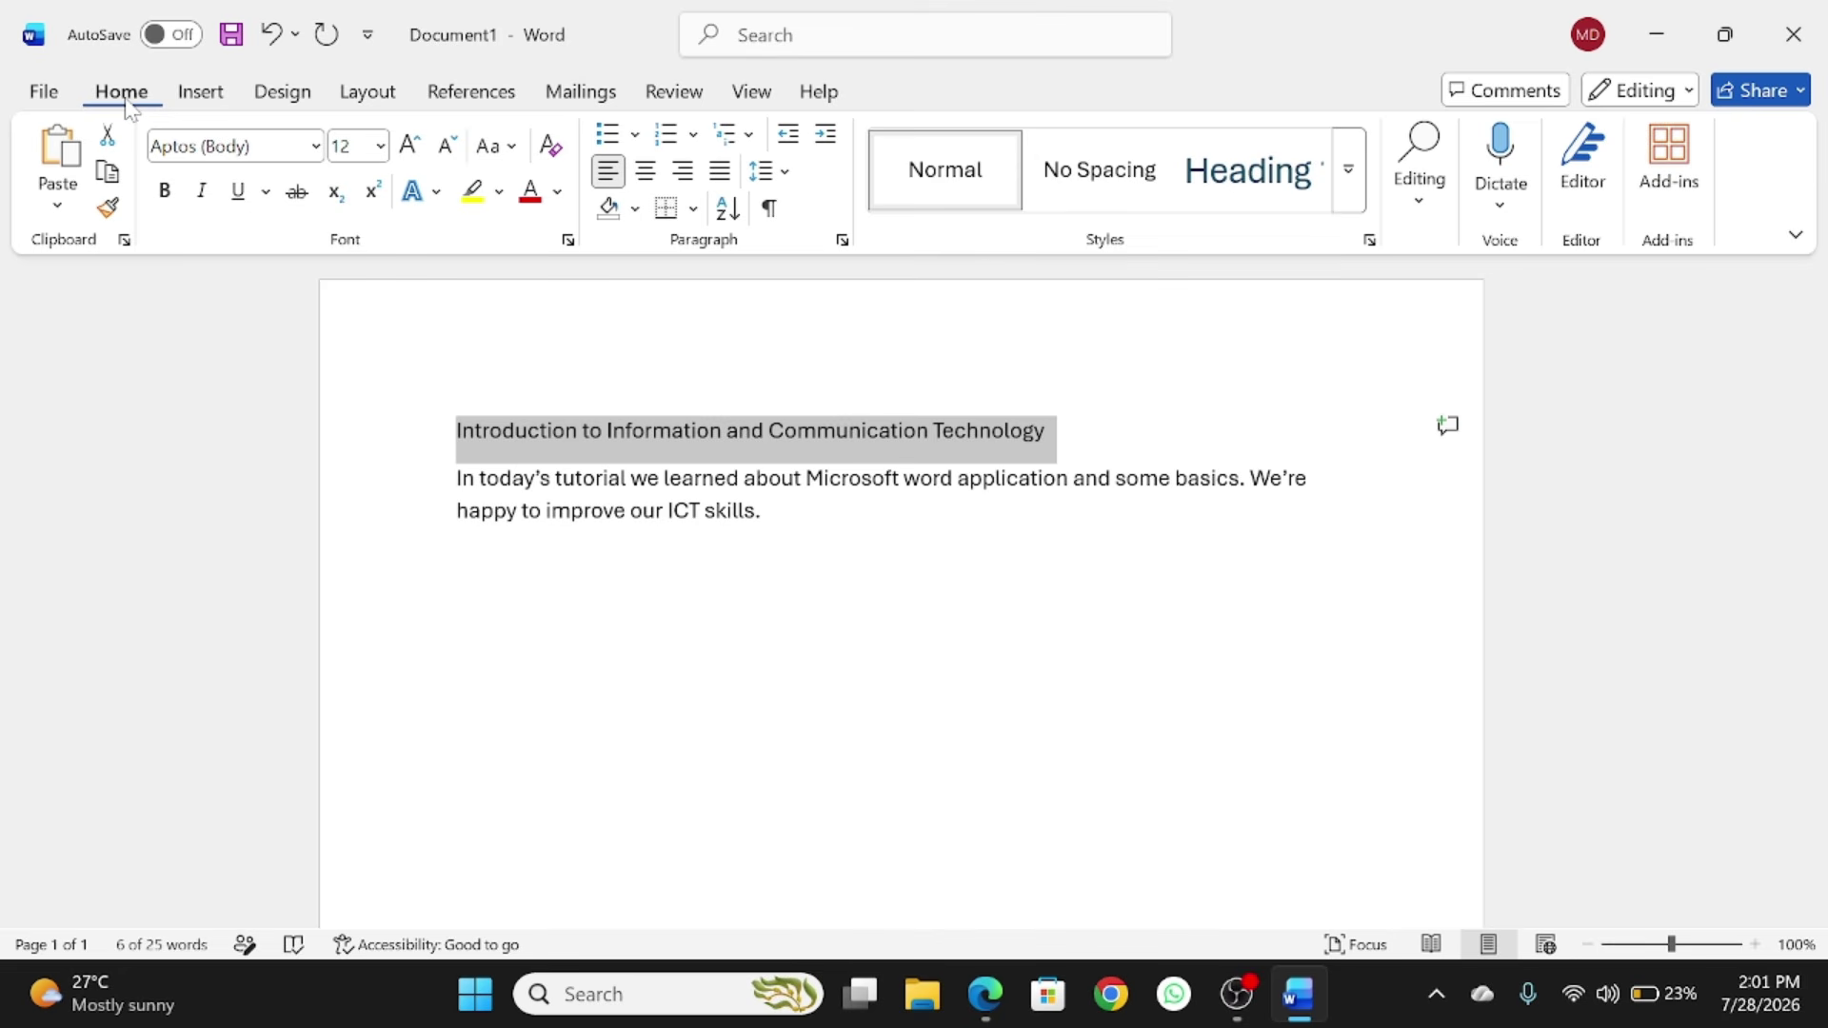
left_click(202, 97)
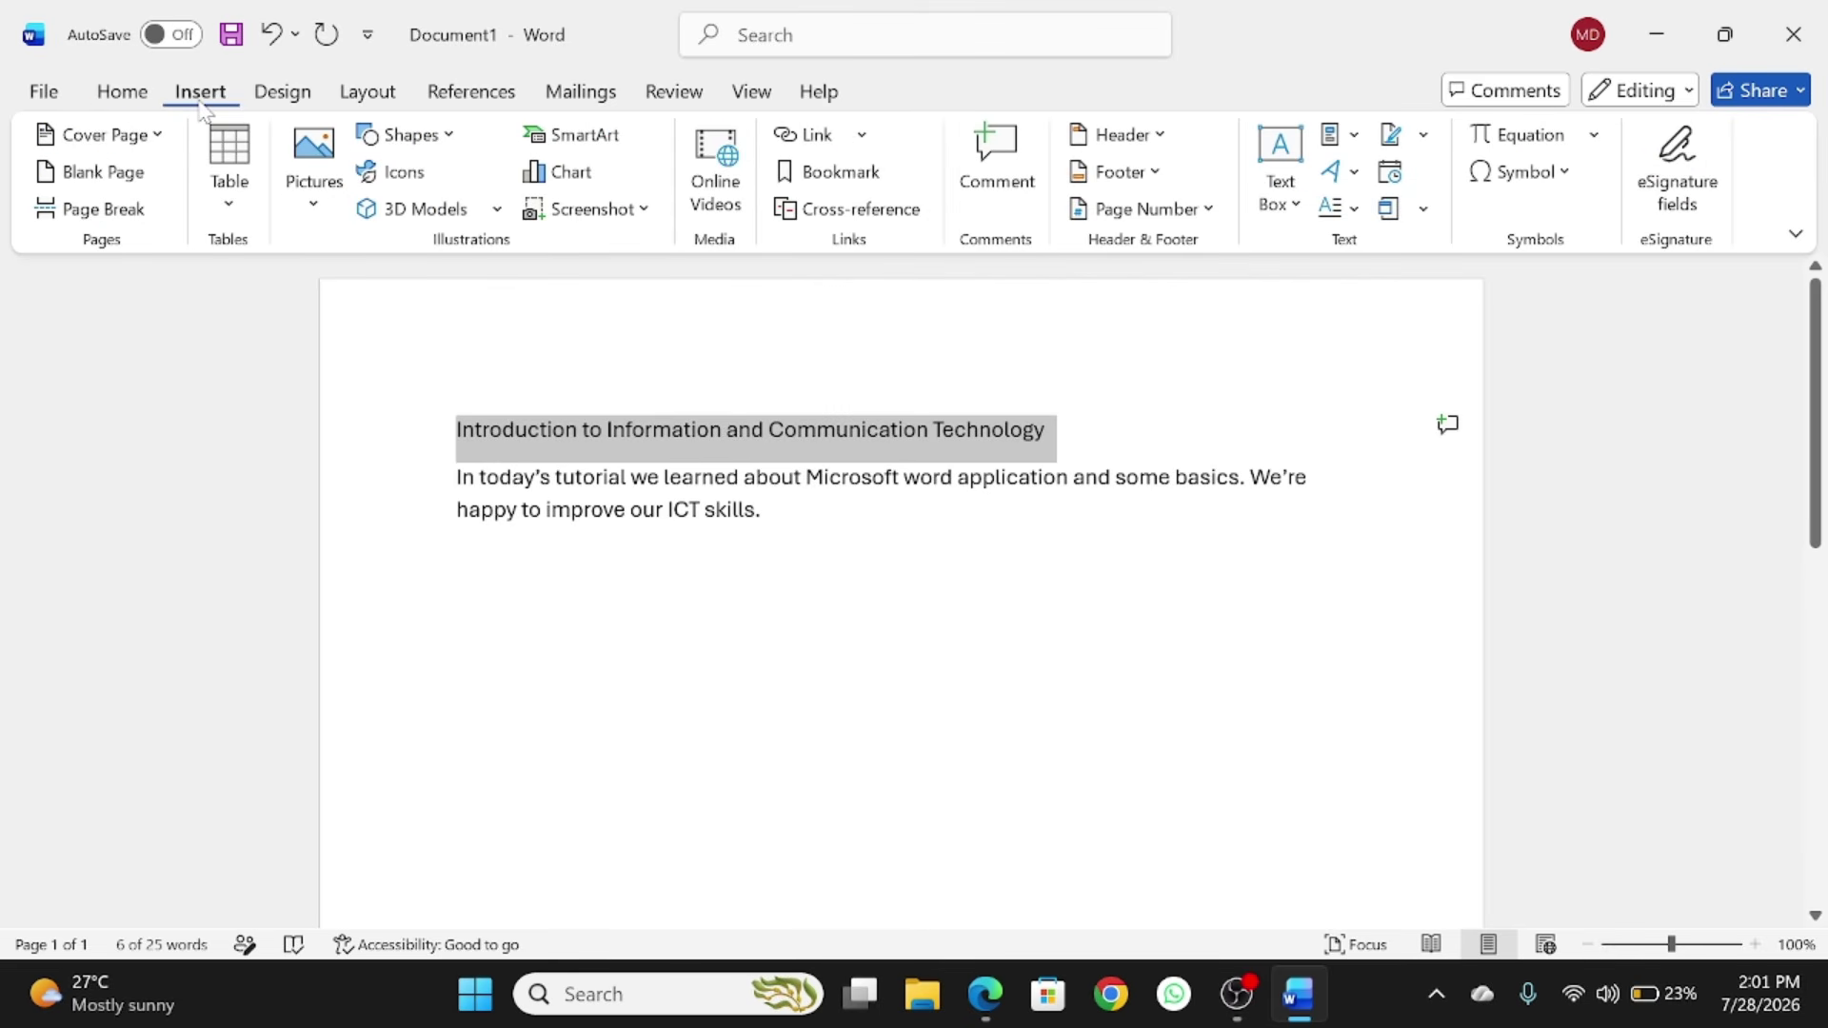
left_click(124, 93)
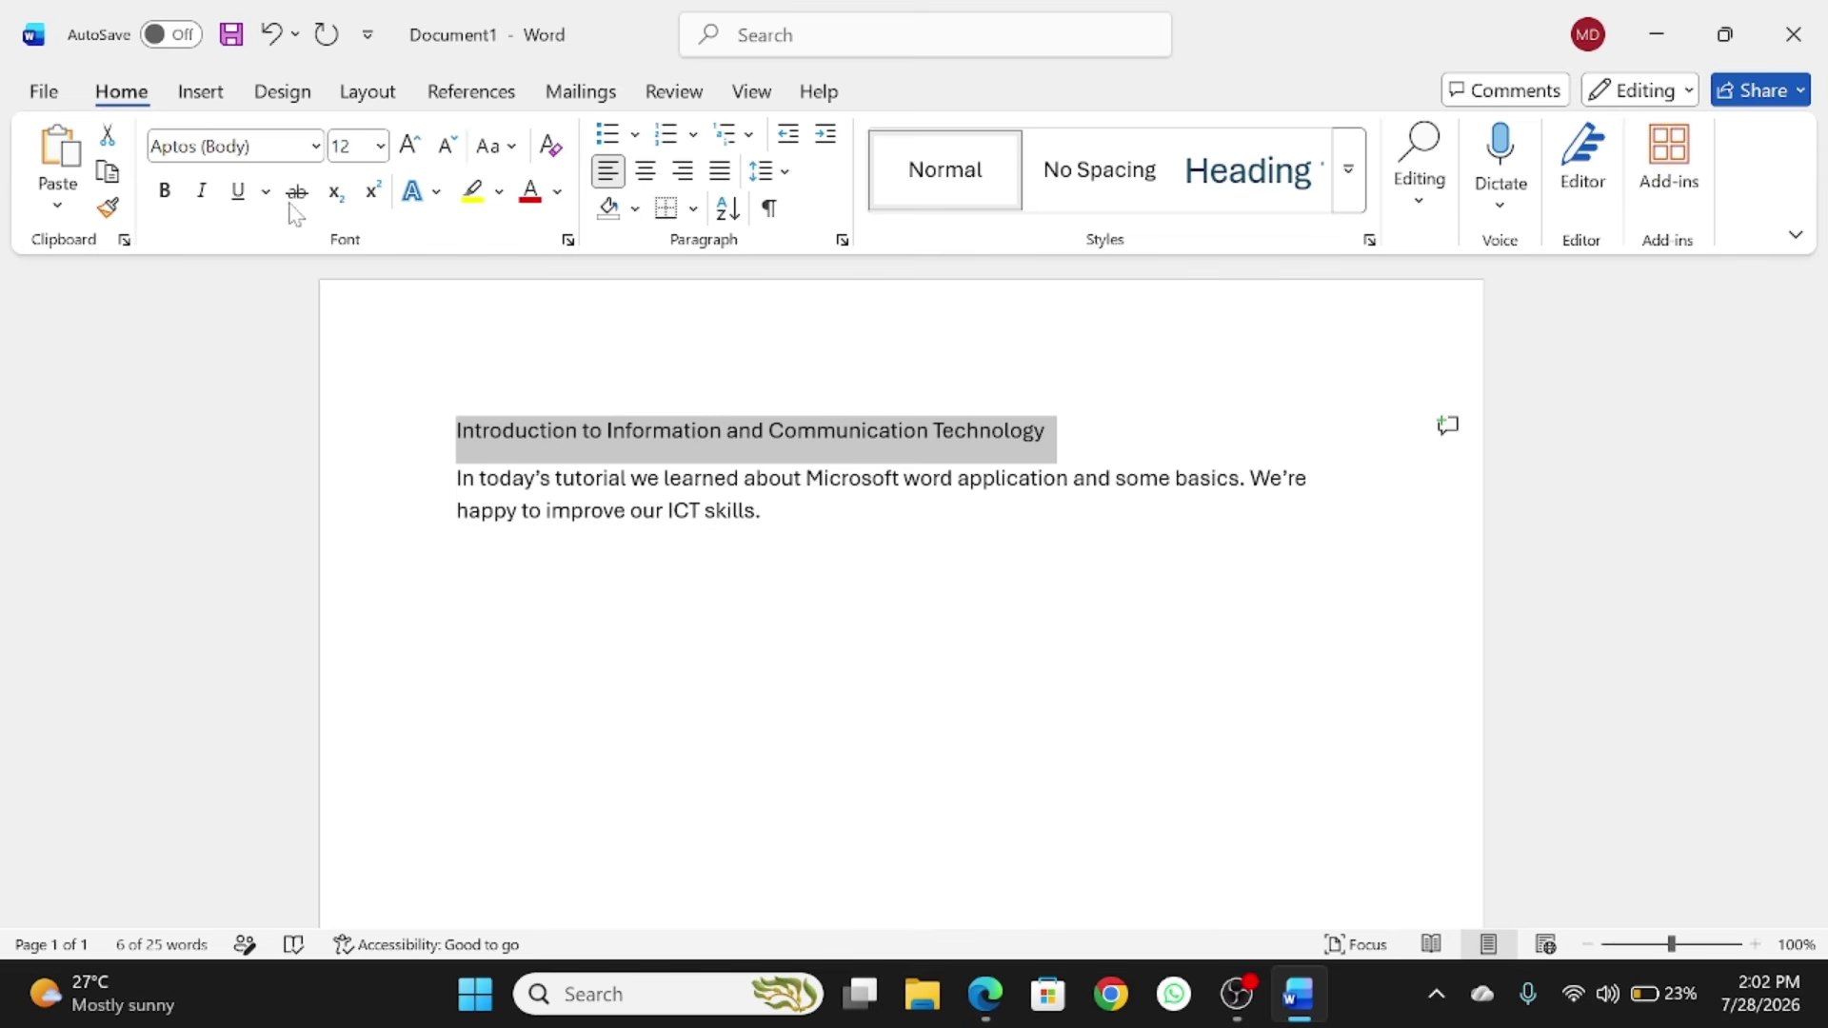
left_click(314, 147)
left_click(314, 148)
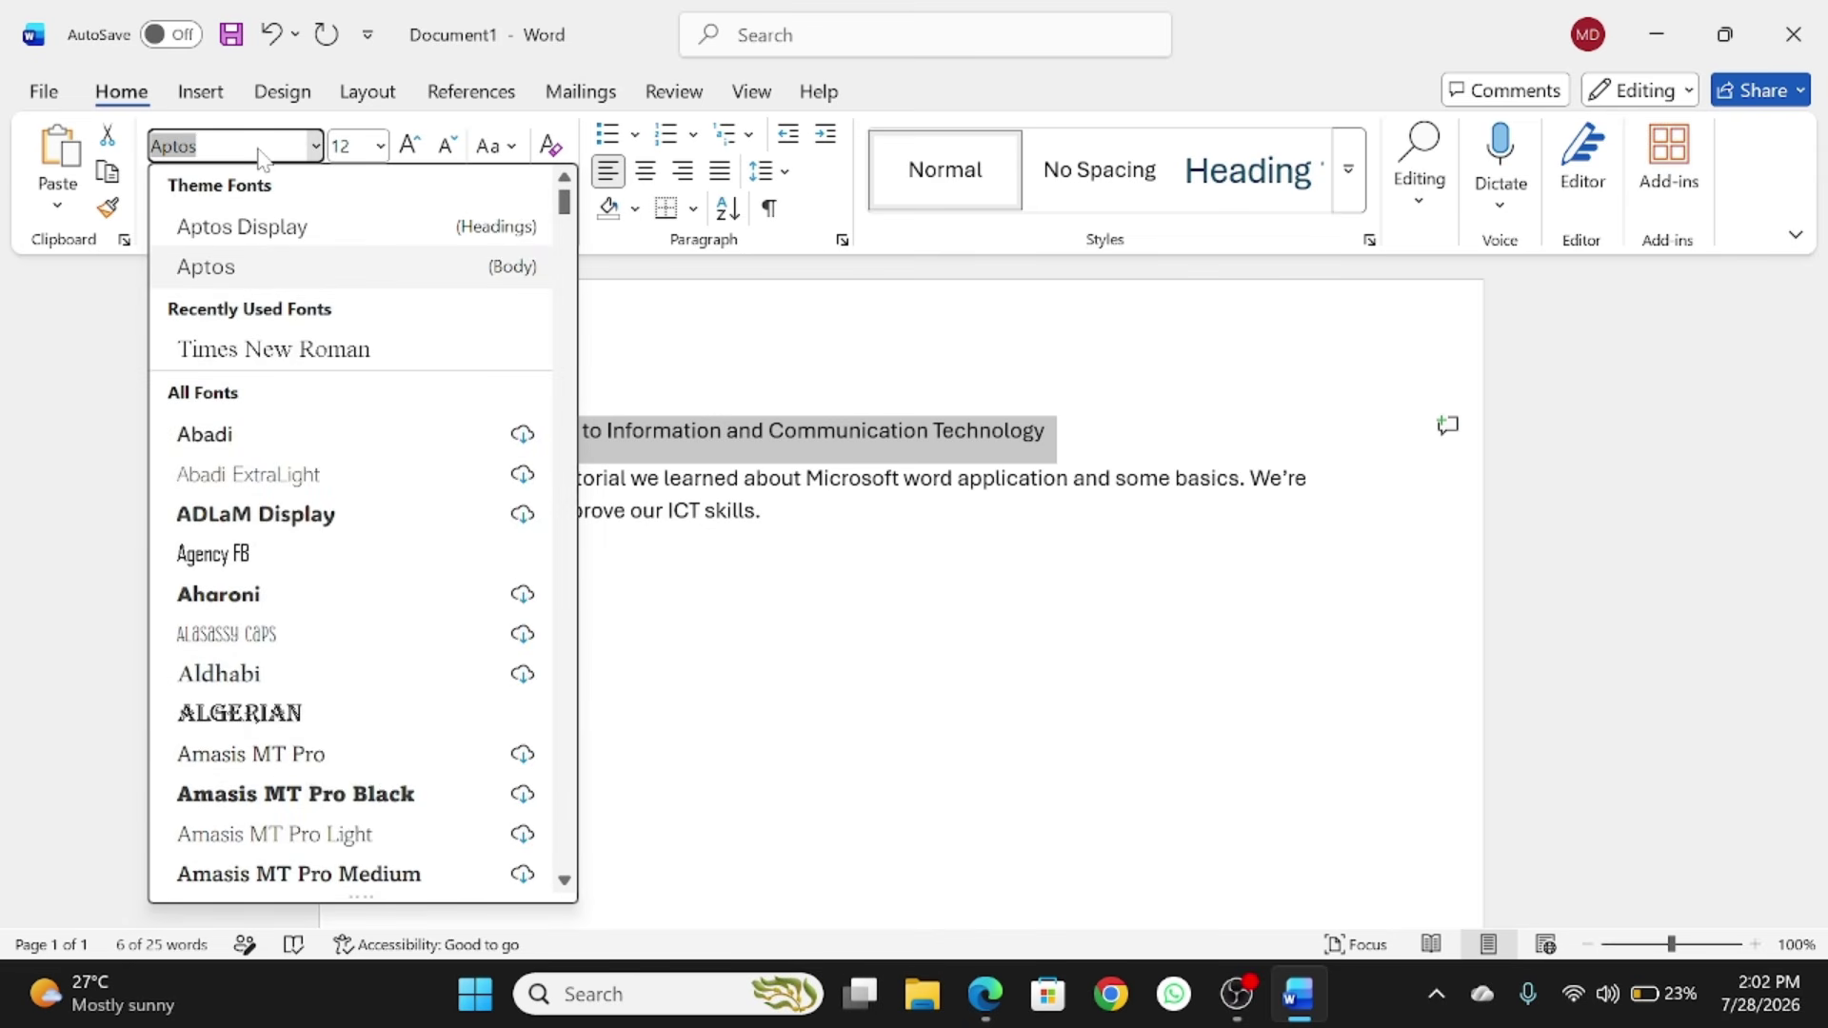
left_click(273, 348)
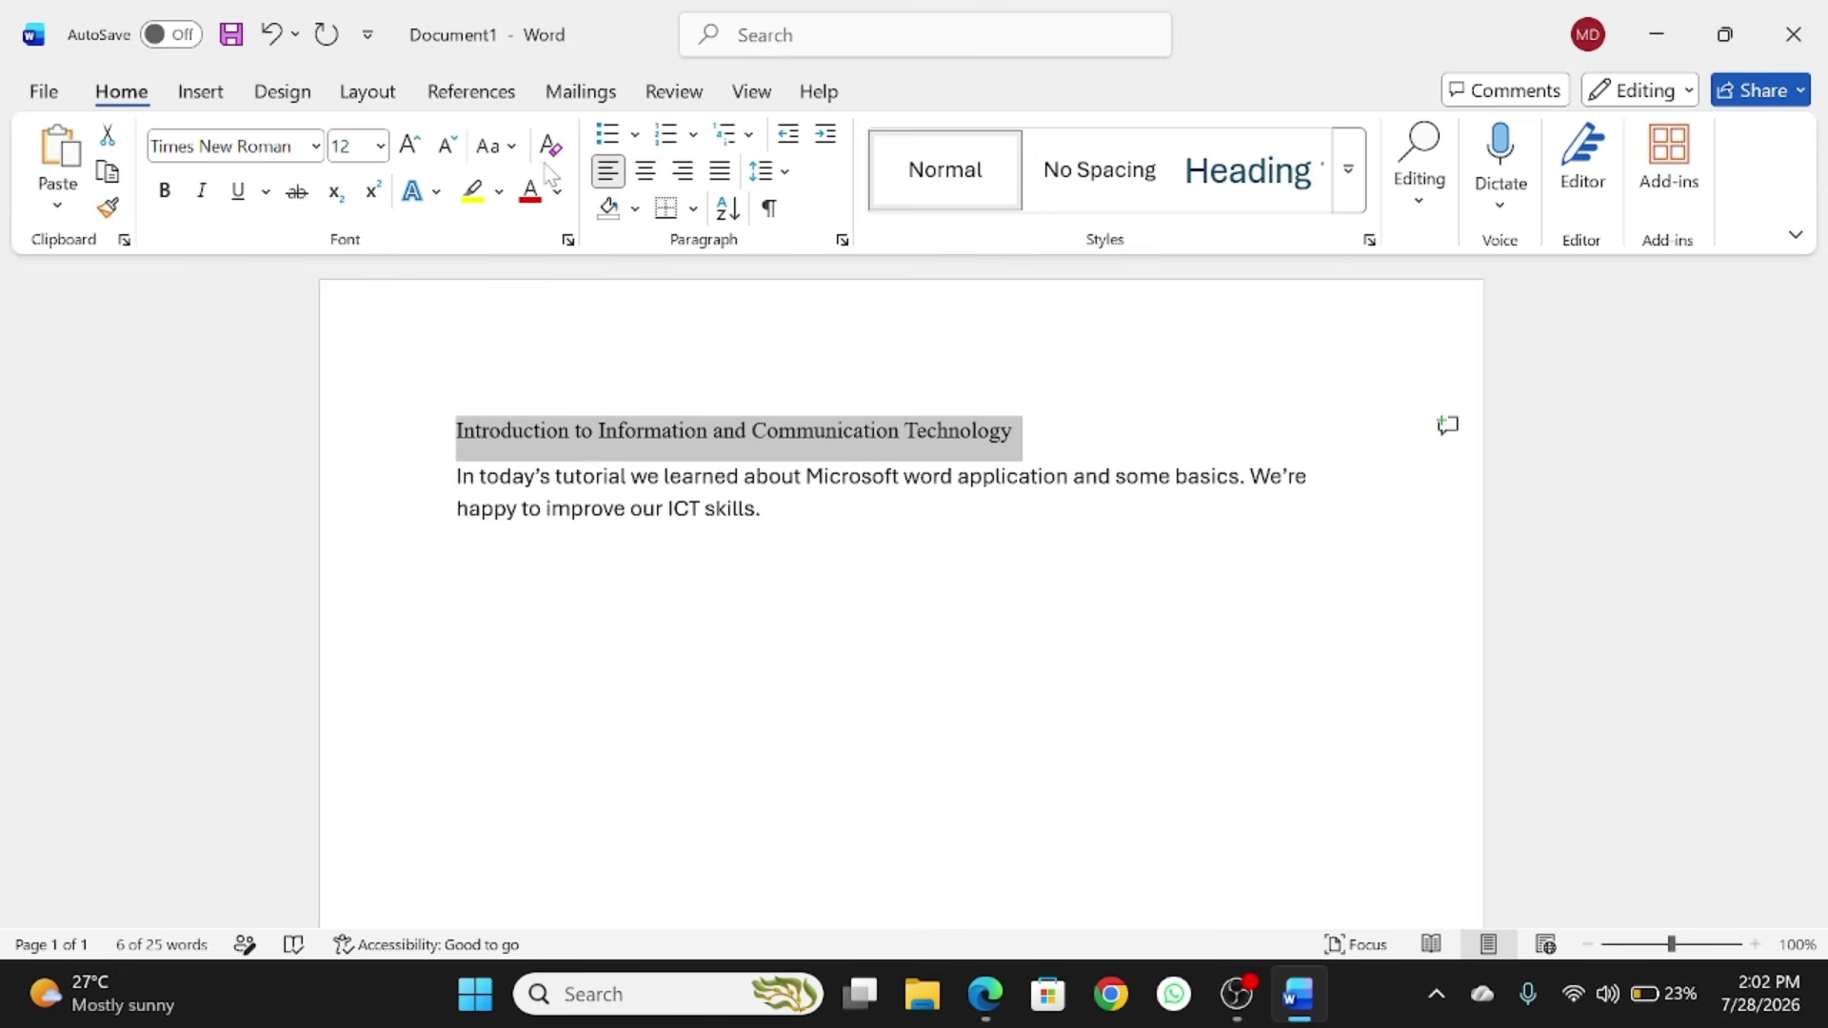
Step: Try font size 20 on the selected title line, and set it to 18
left_click(490, 152)
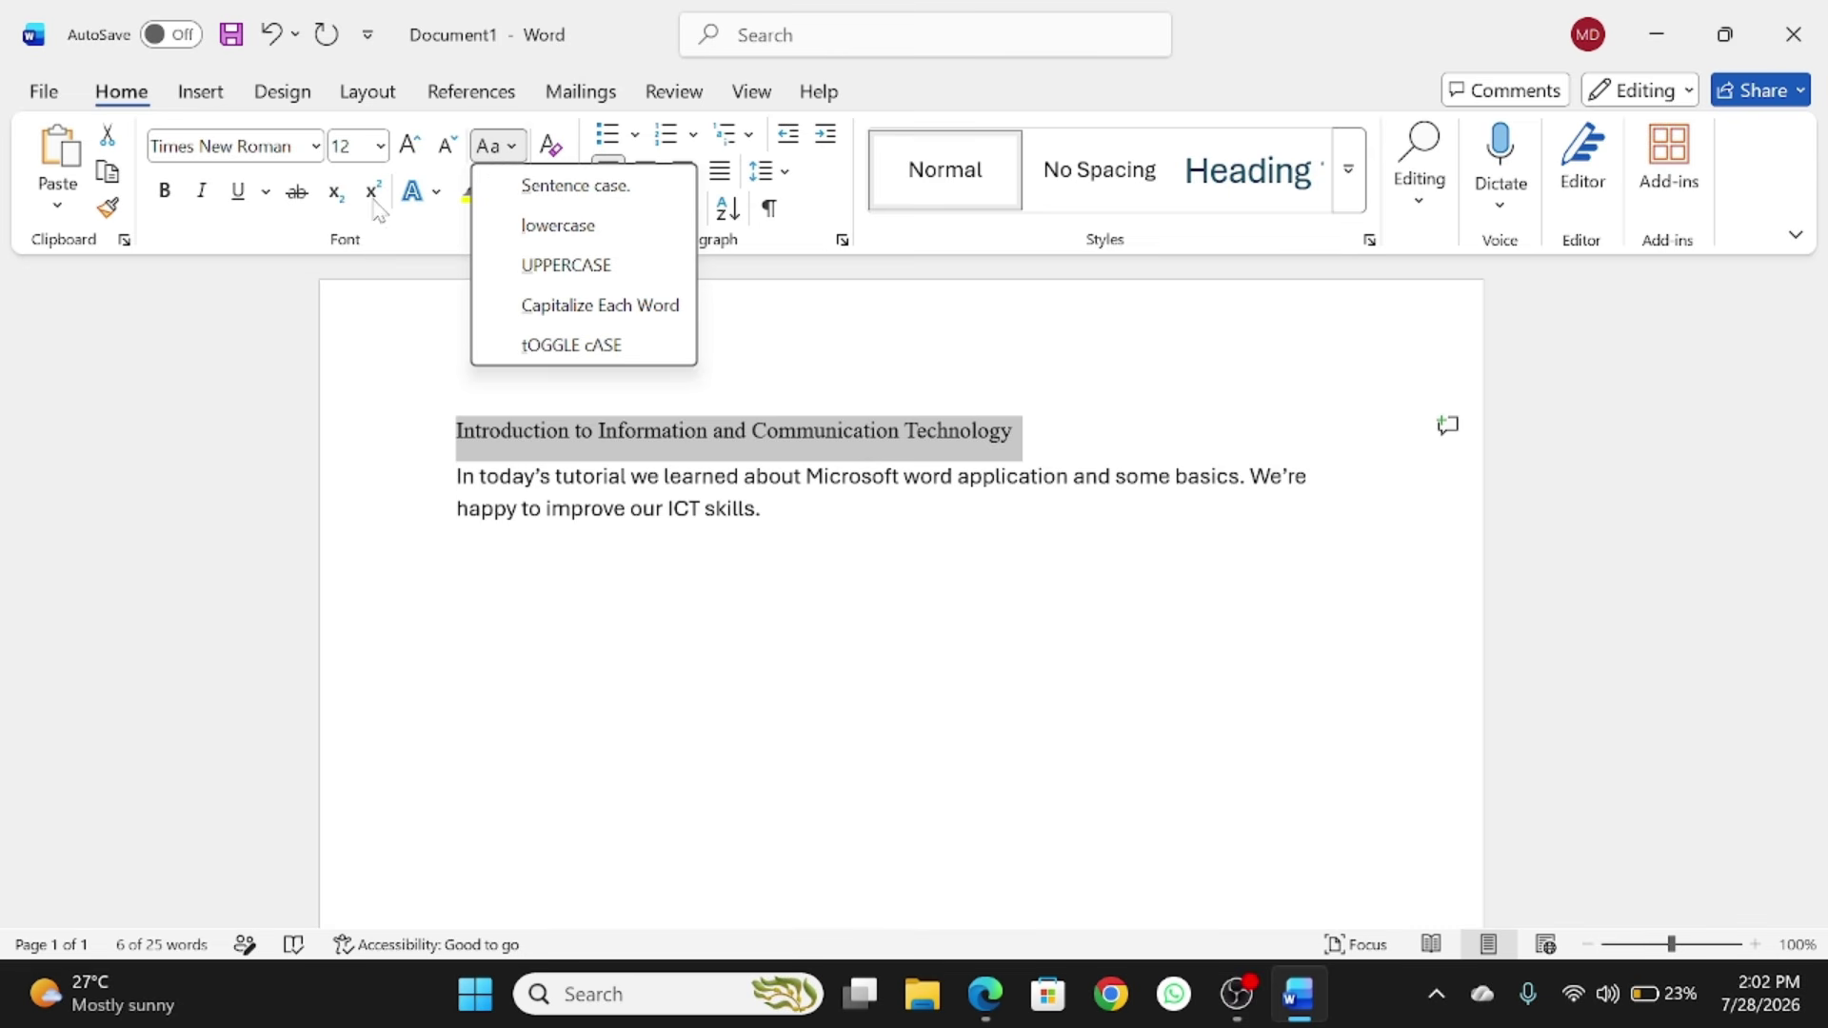
left_click(380, 145)
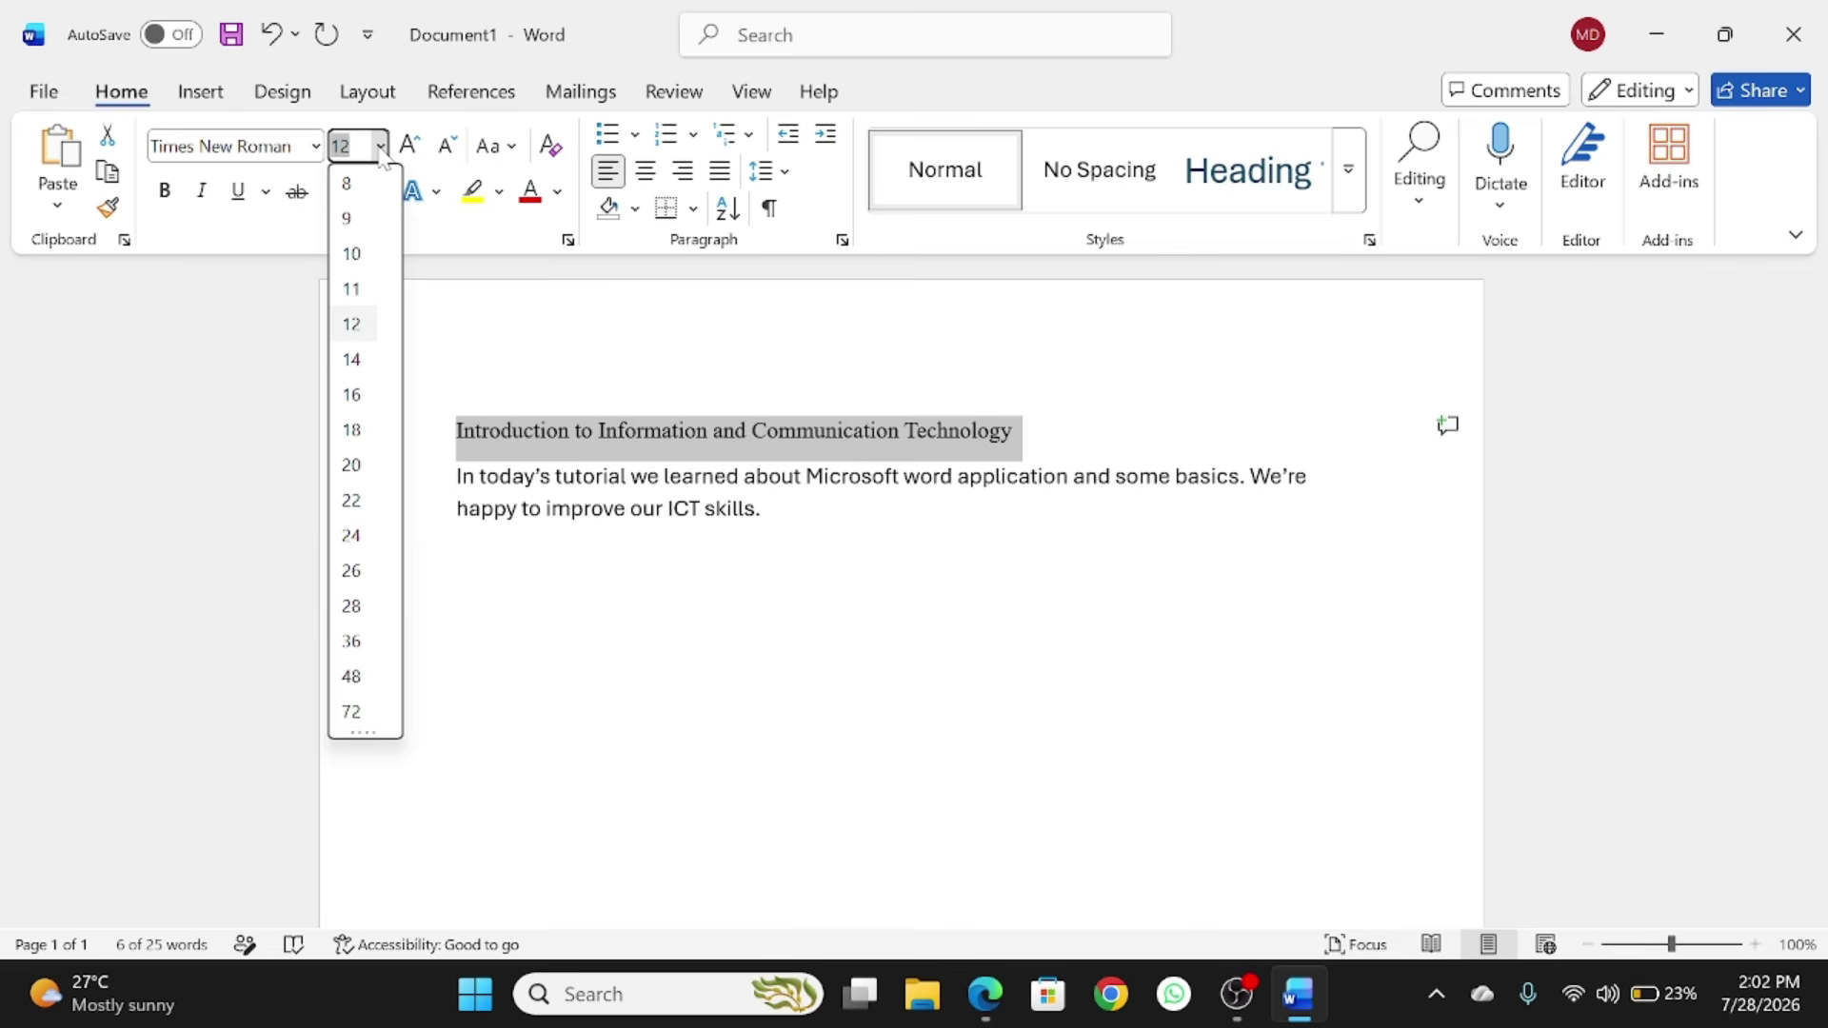
left_click(351, 464)
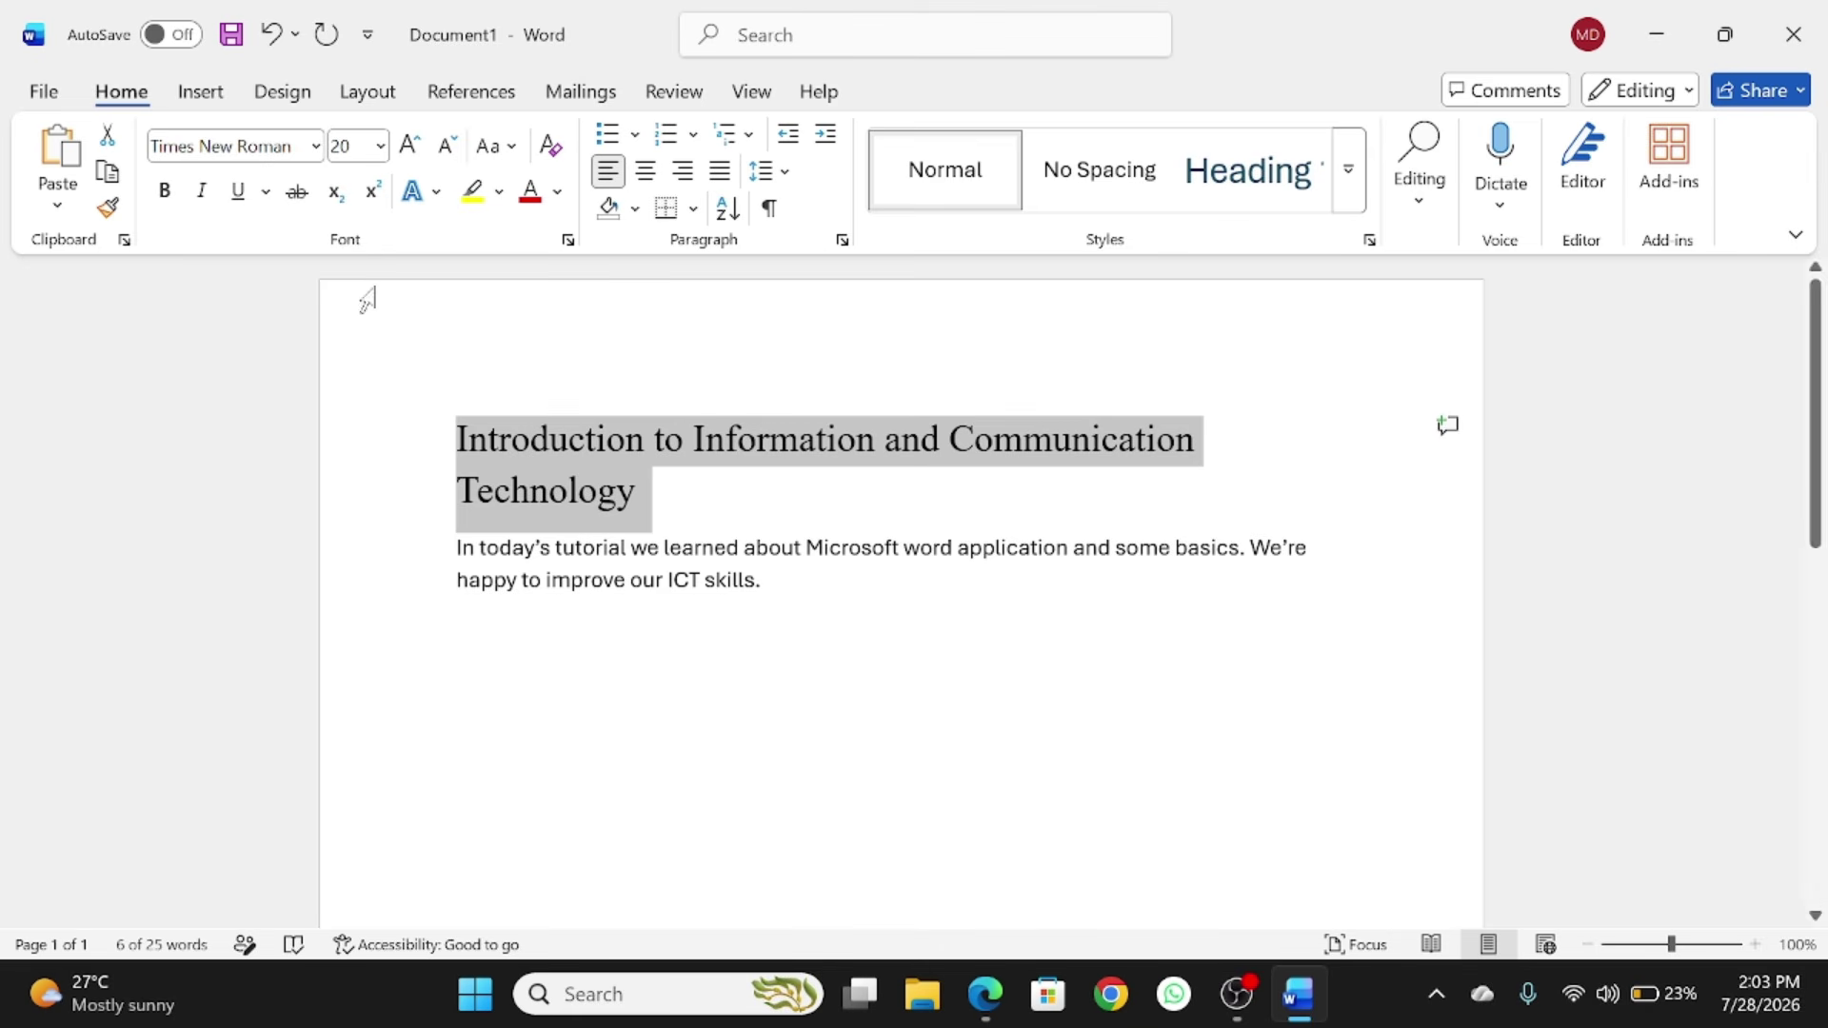
left_click(380, 145)
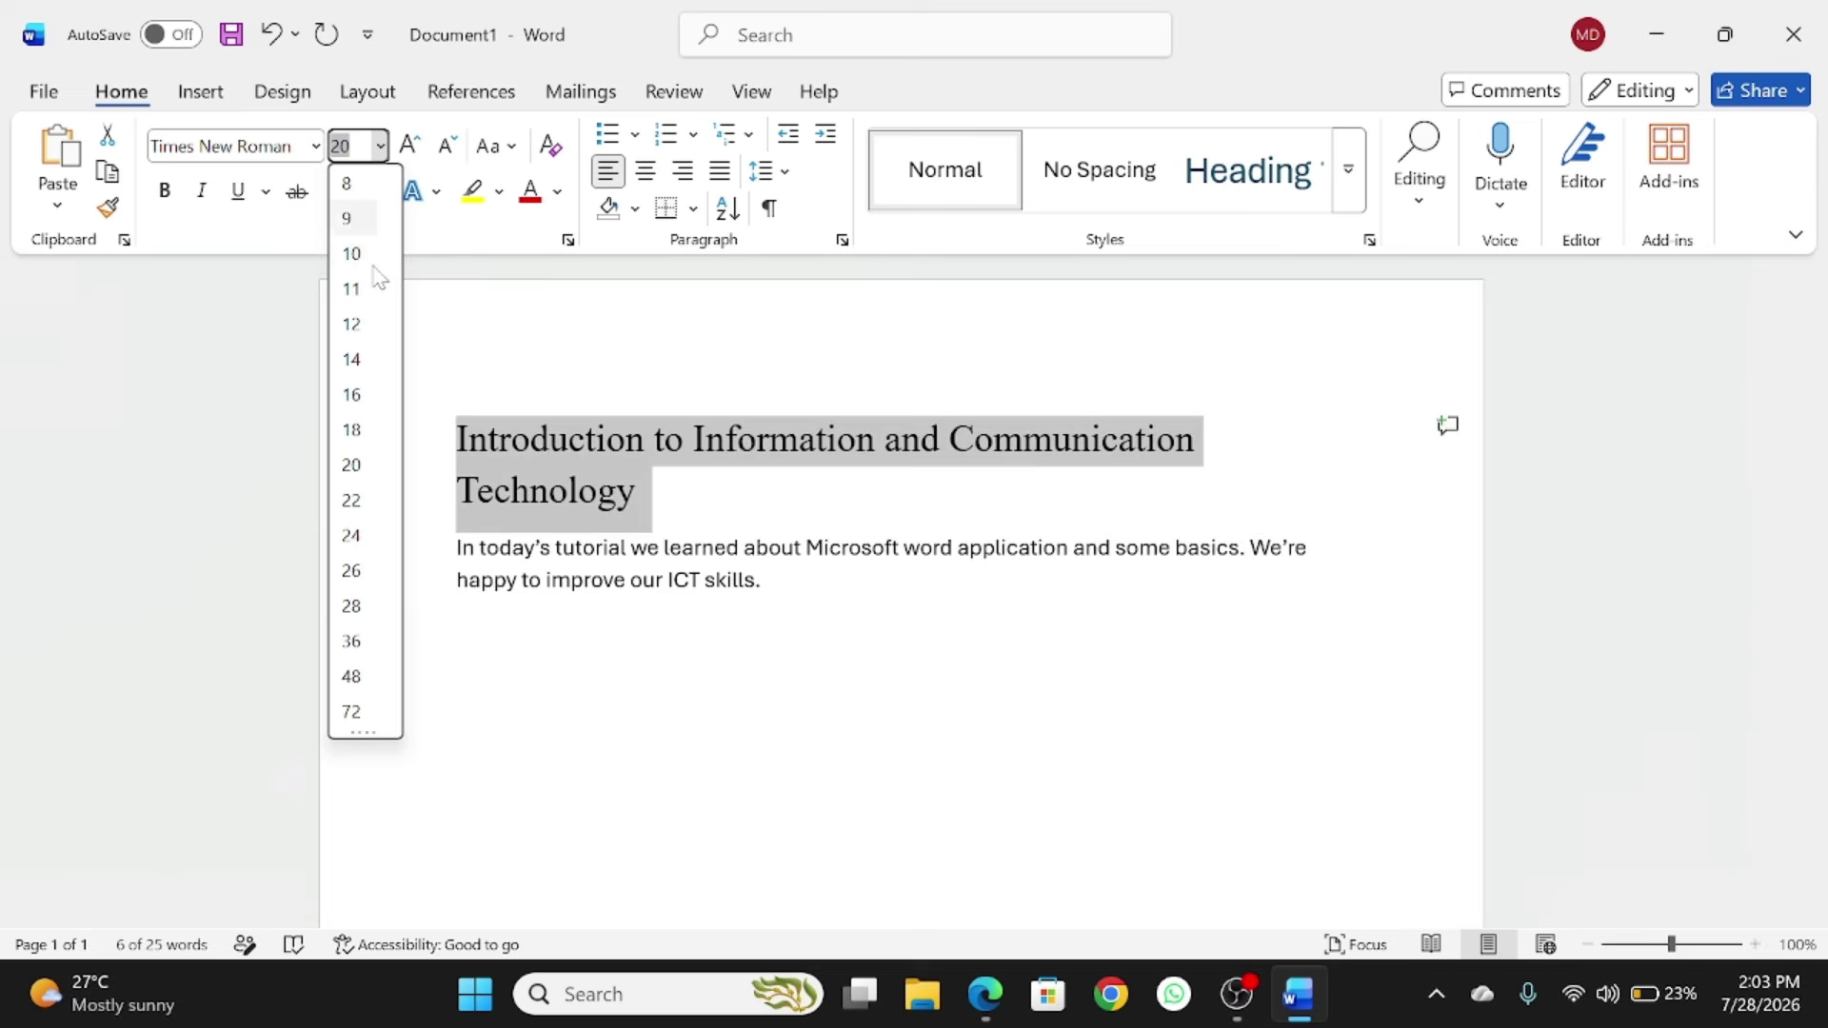
left_click(352, 434)
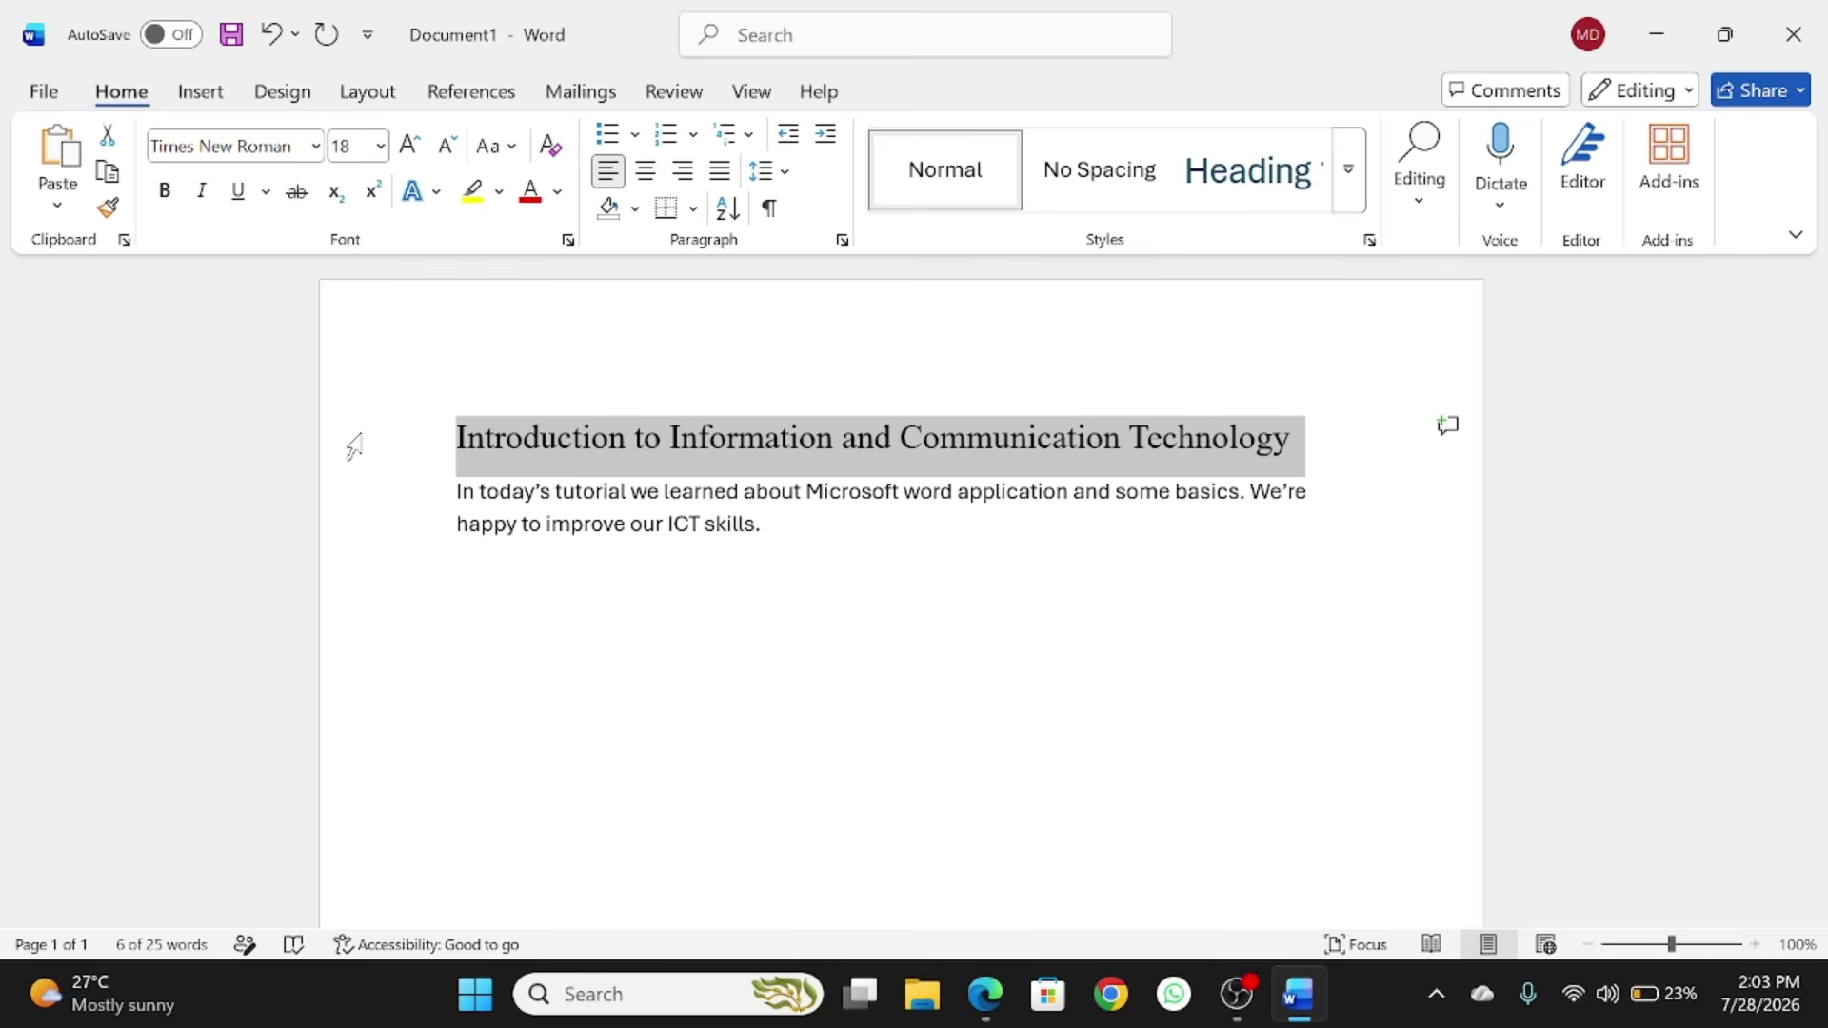
Step: Make the title line bold, italic and underlined
left_click(165, 195)
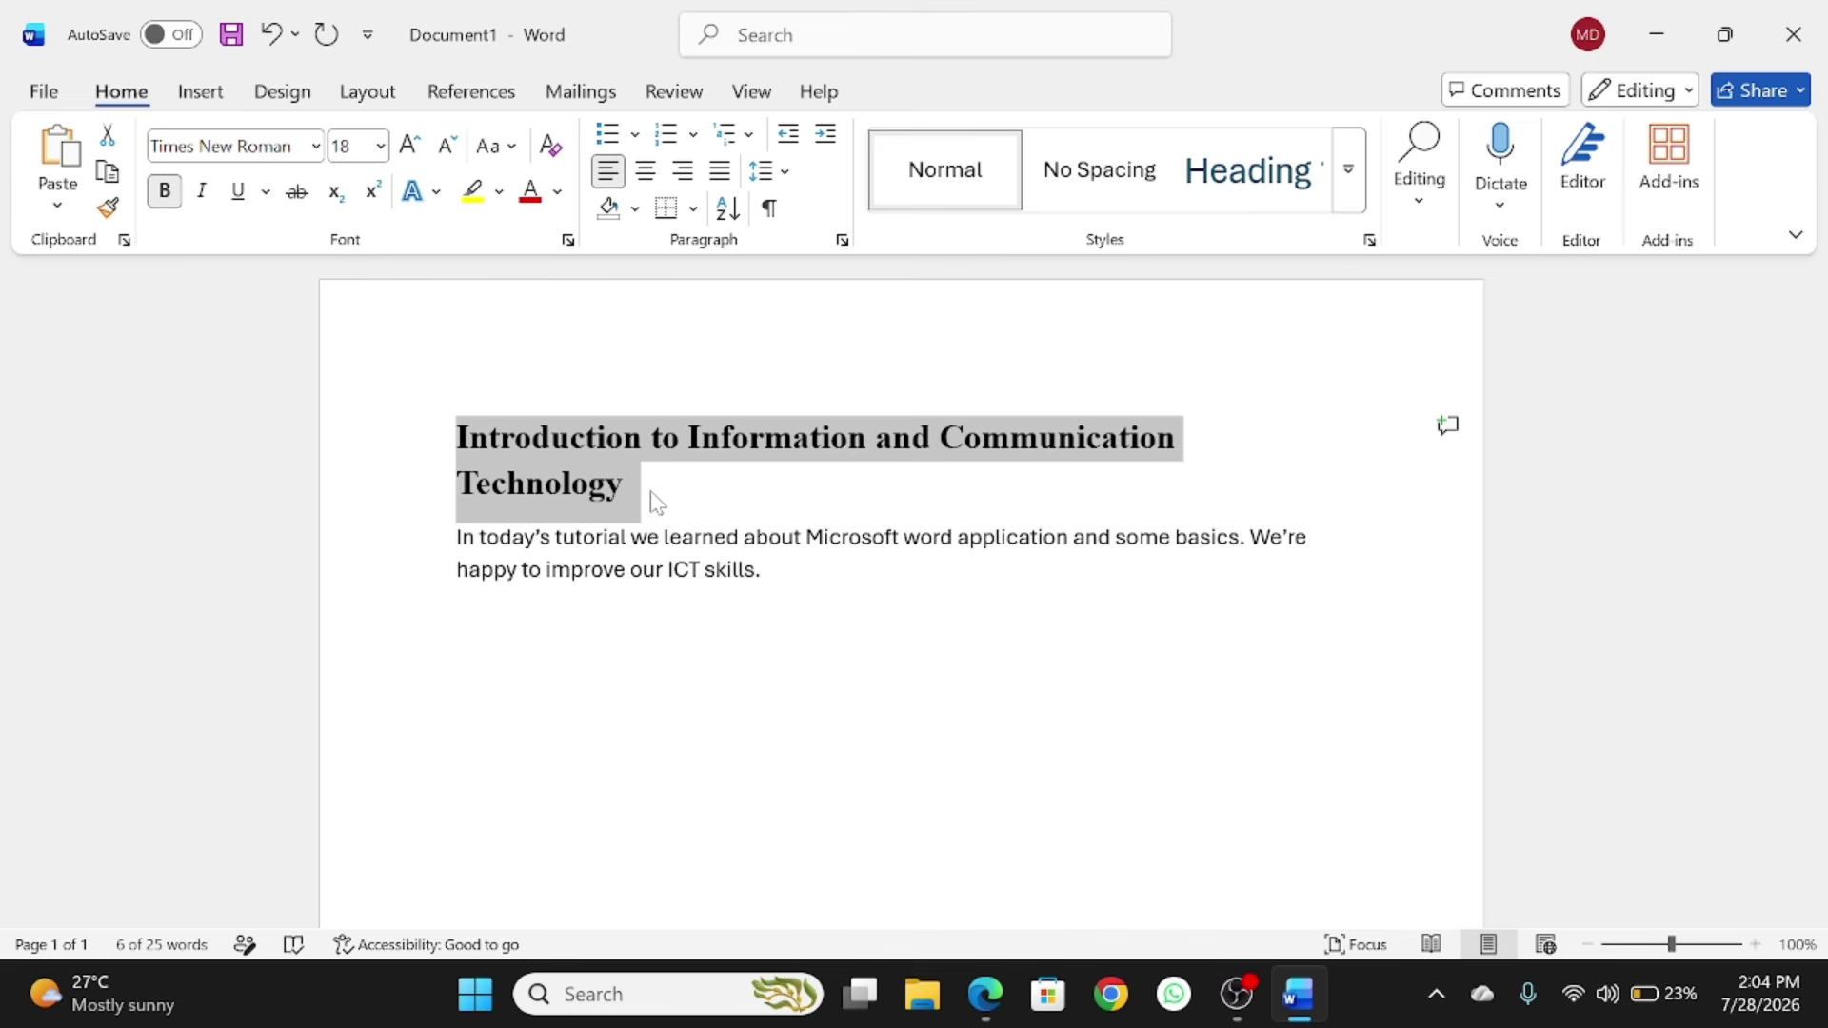
left_click(201, 192)
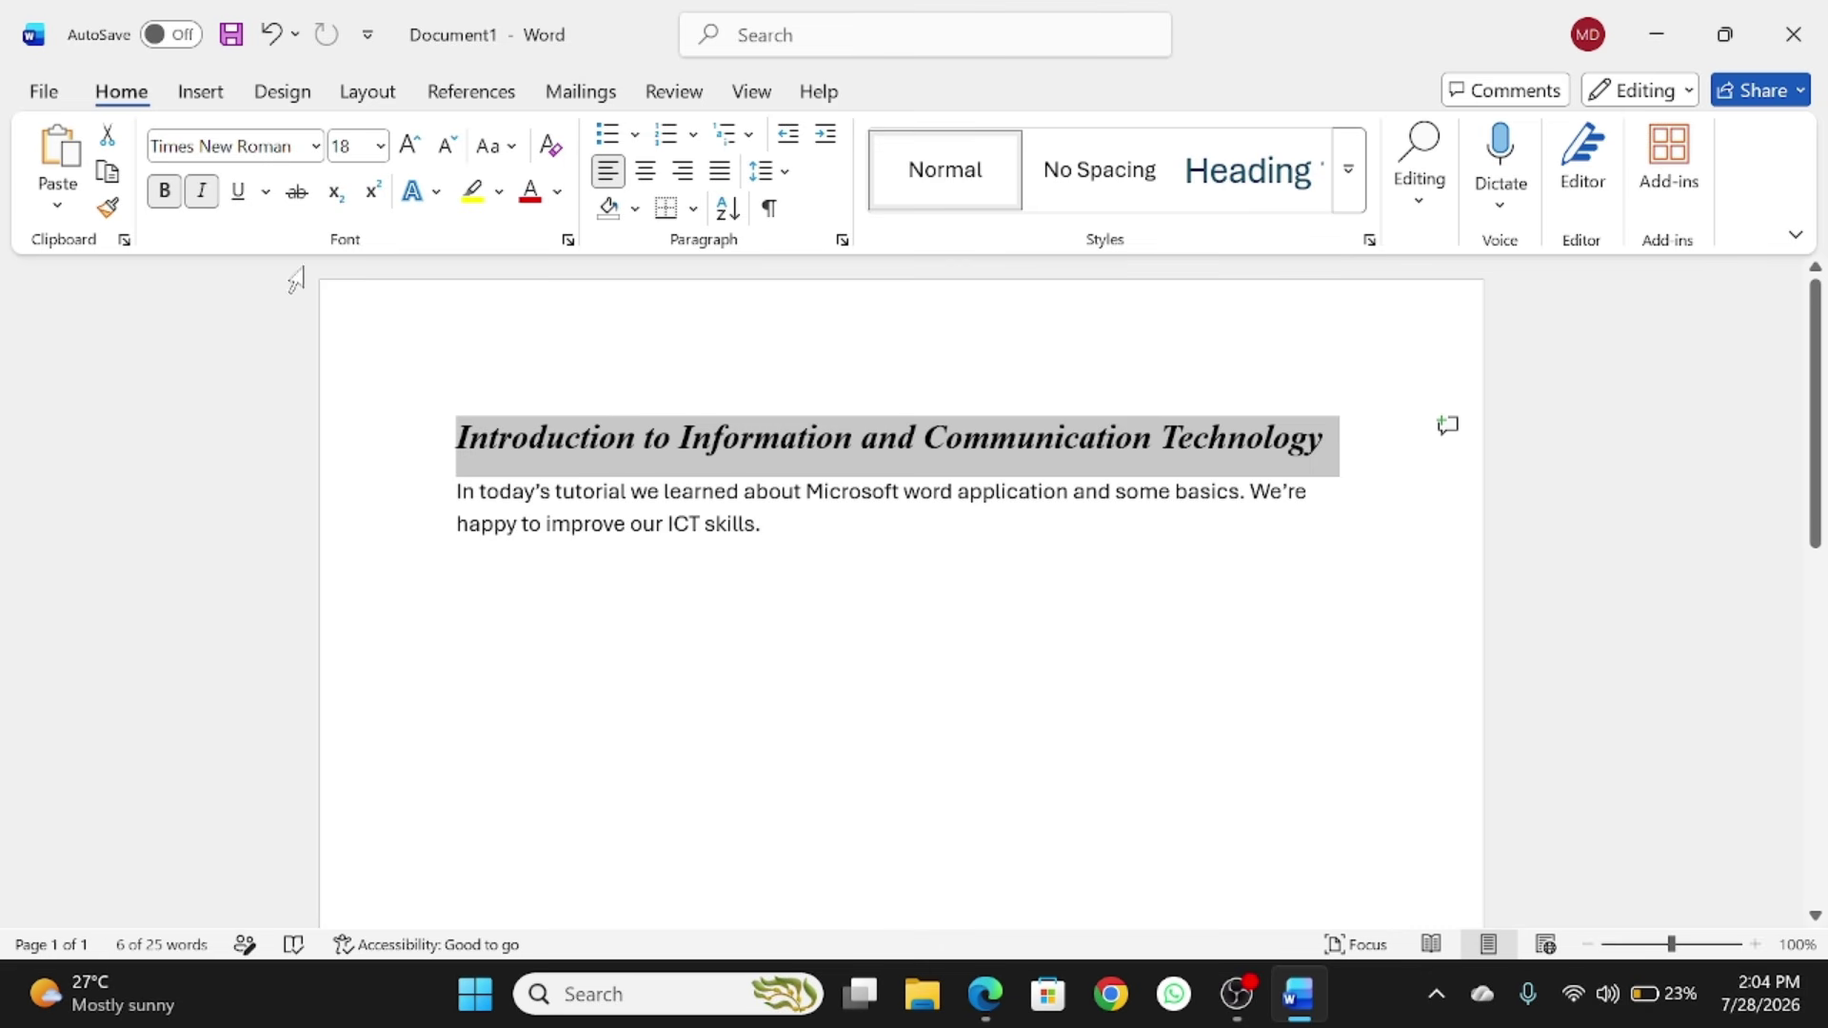
left_click(238, 194)
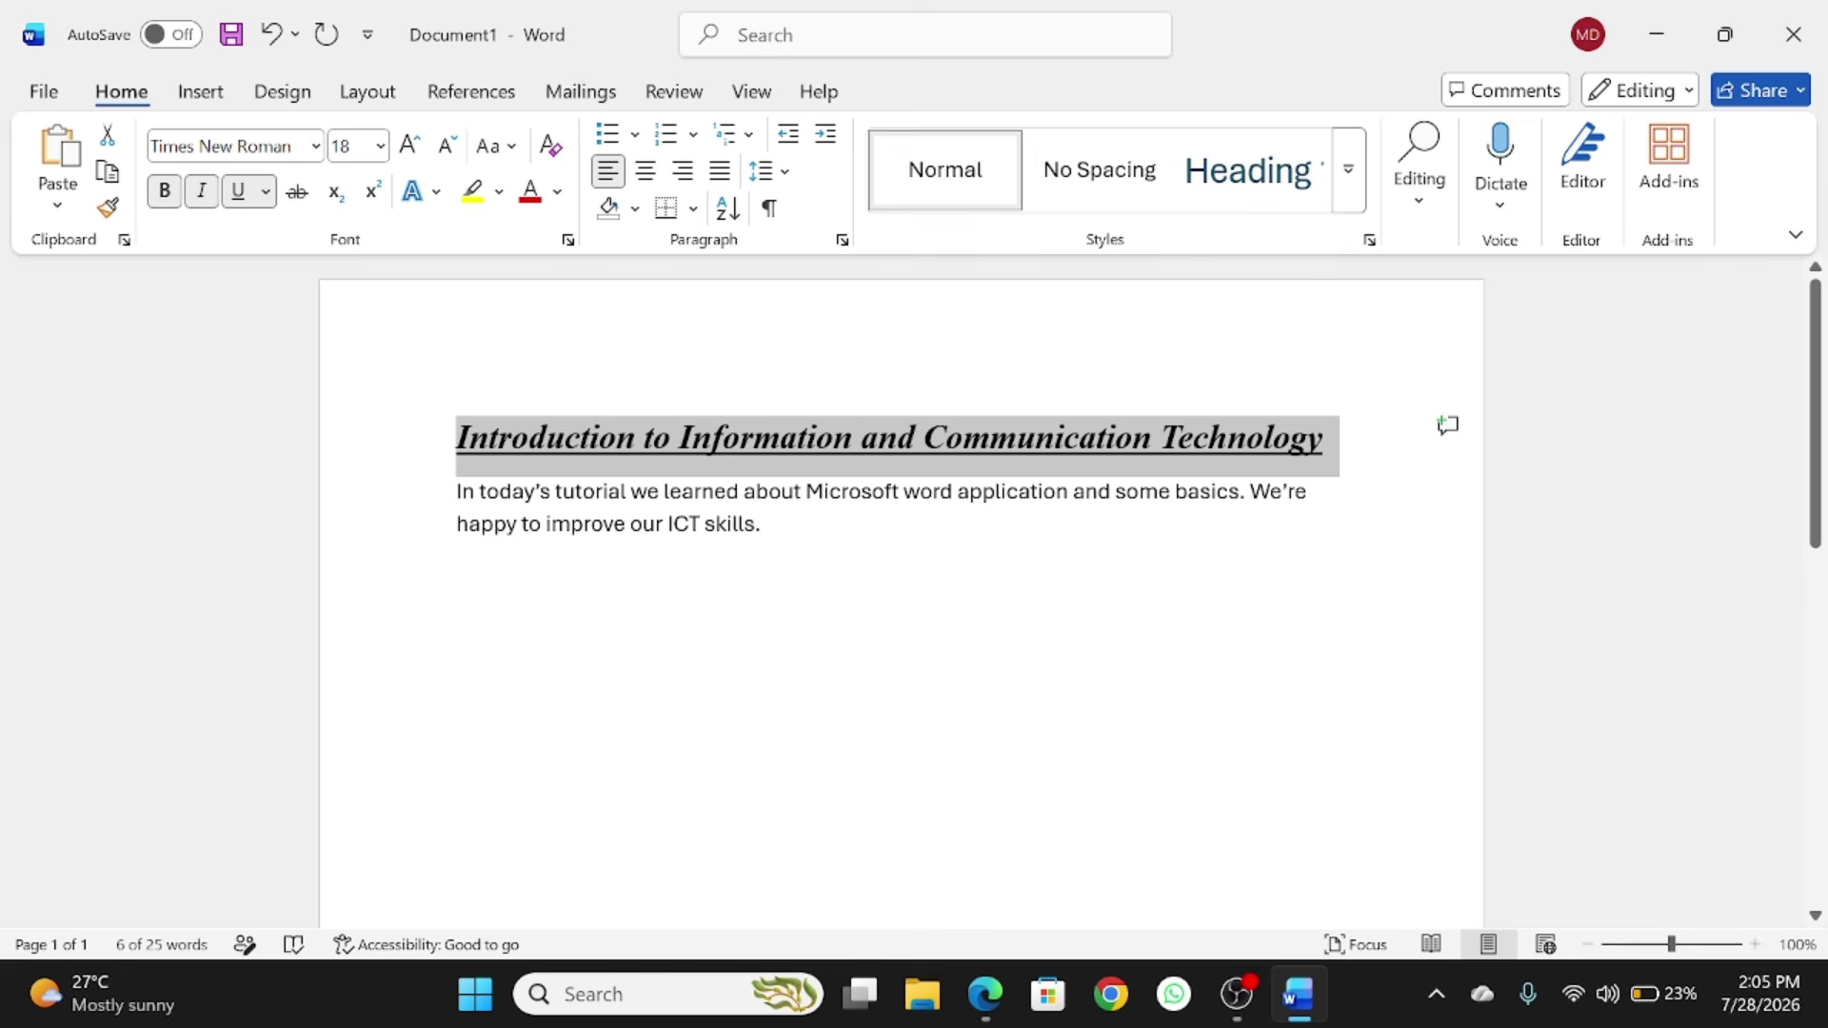
Step: Select the body paragraph text below the title and set its font color to the standard red
left_click(603, 491)
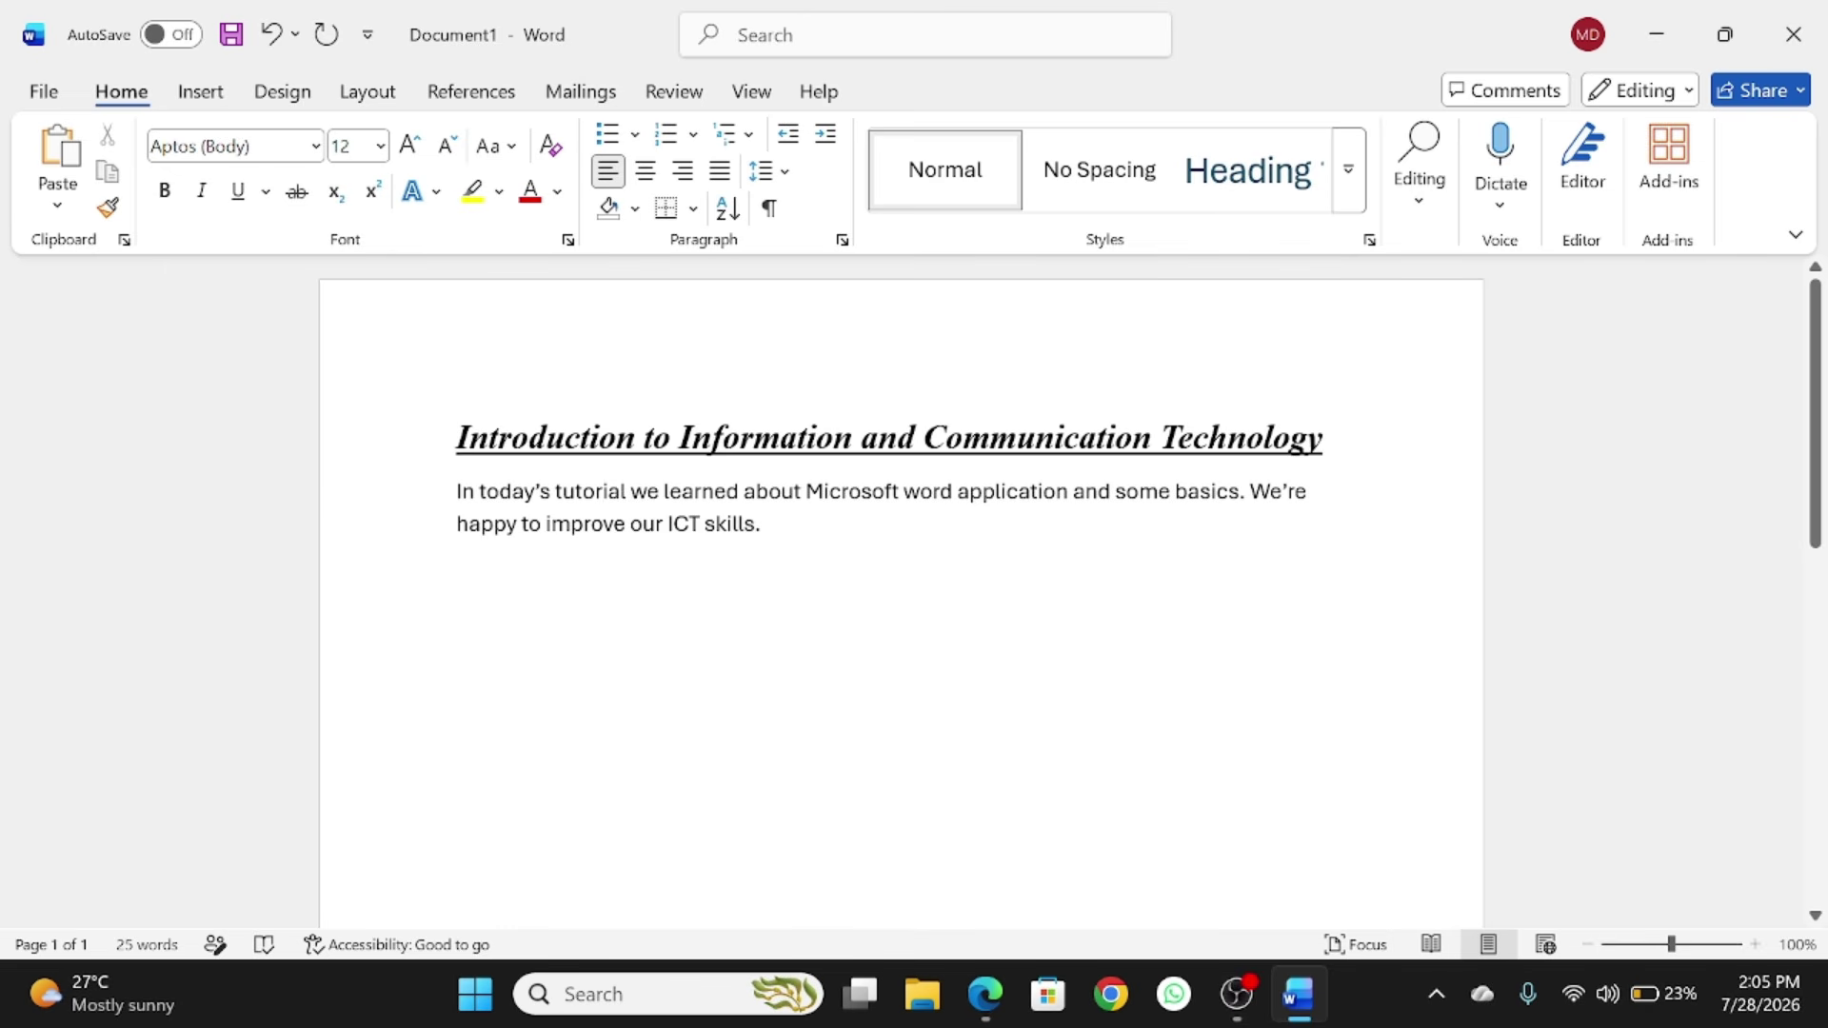
left_click_drag(456, 492, 661, 491)
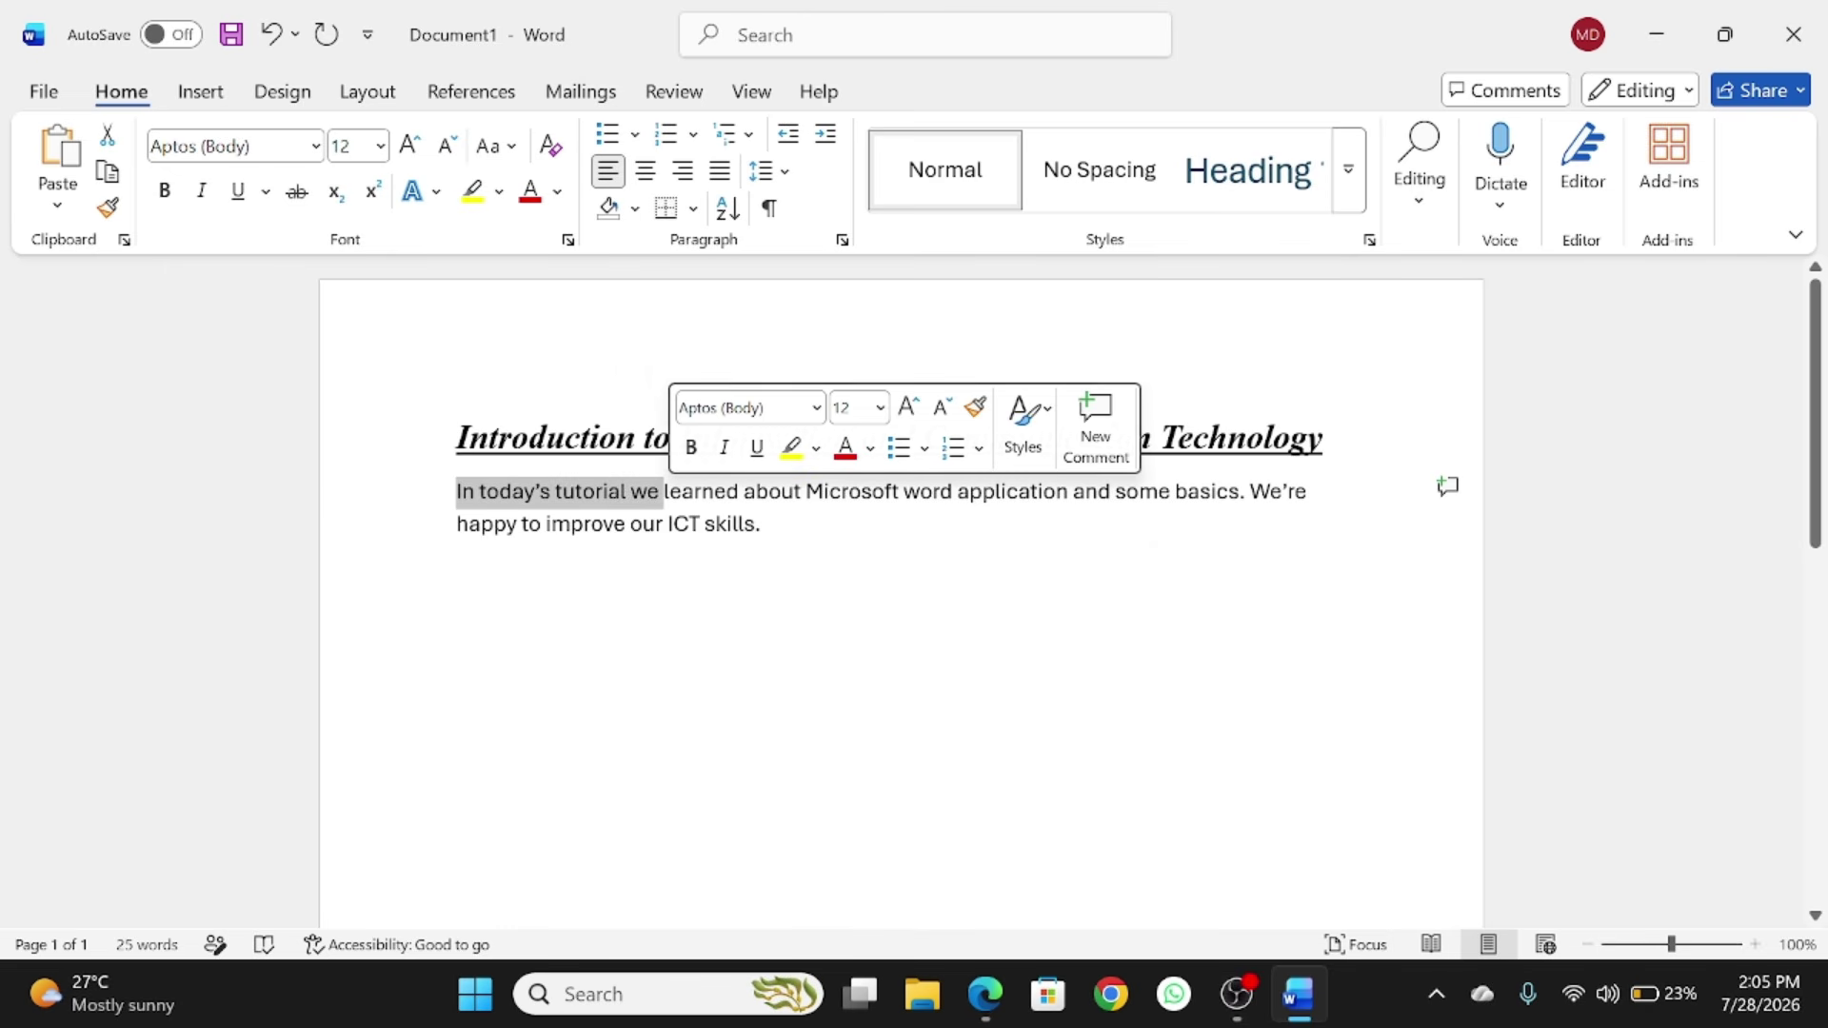
left_click(740, 491)
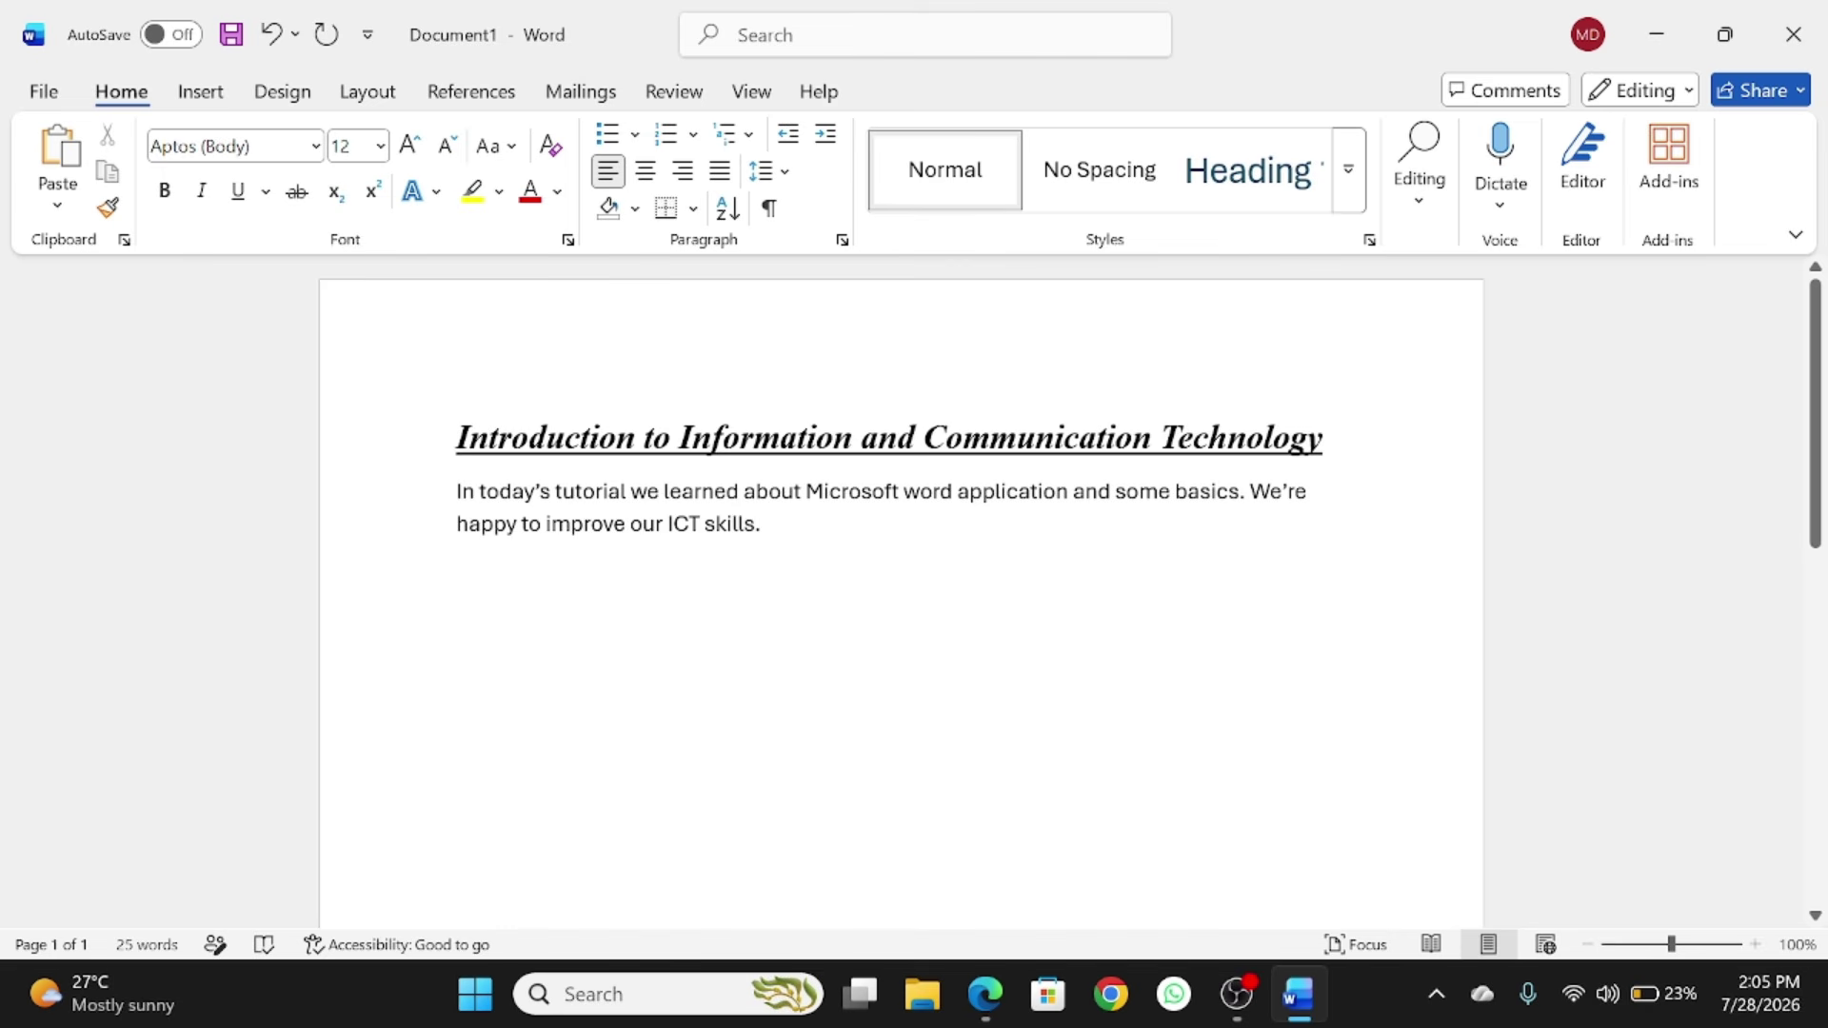
left_click_drag(456, 491, 740, 543)
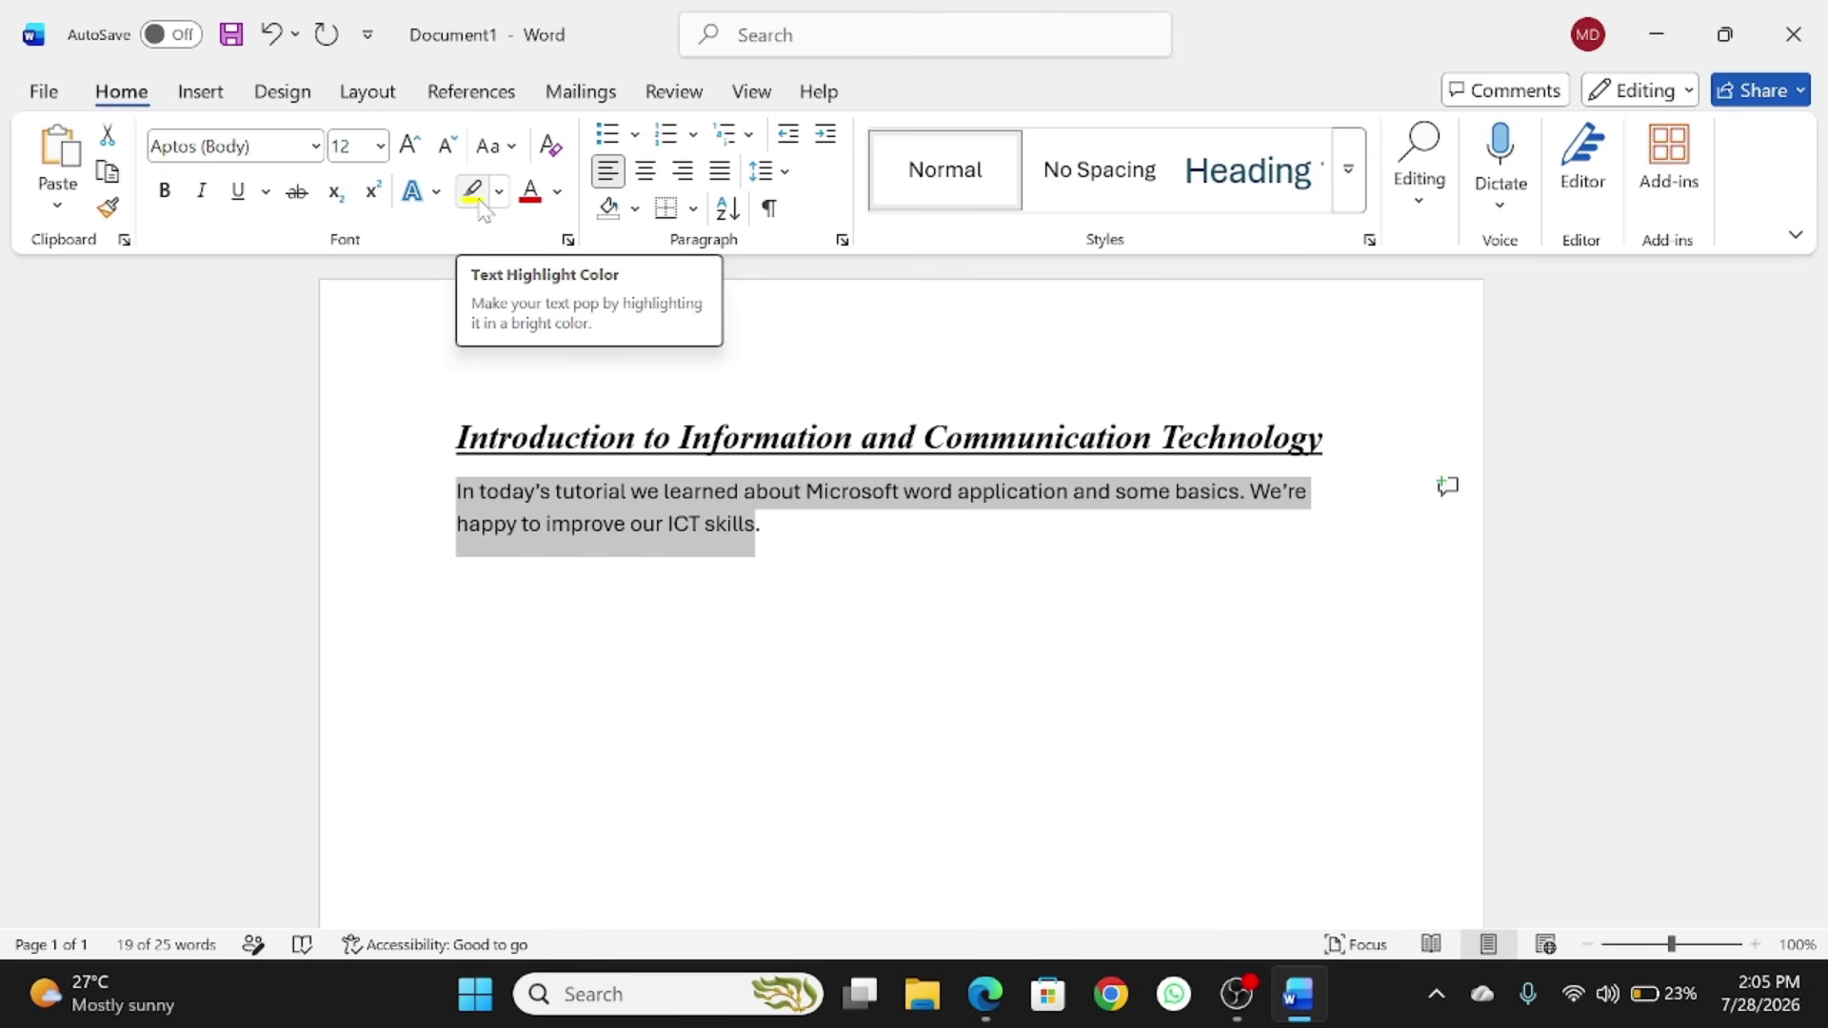
left_click(557, 193)
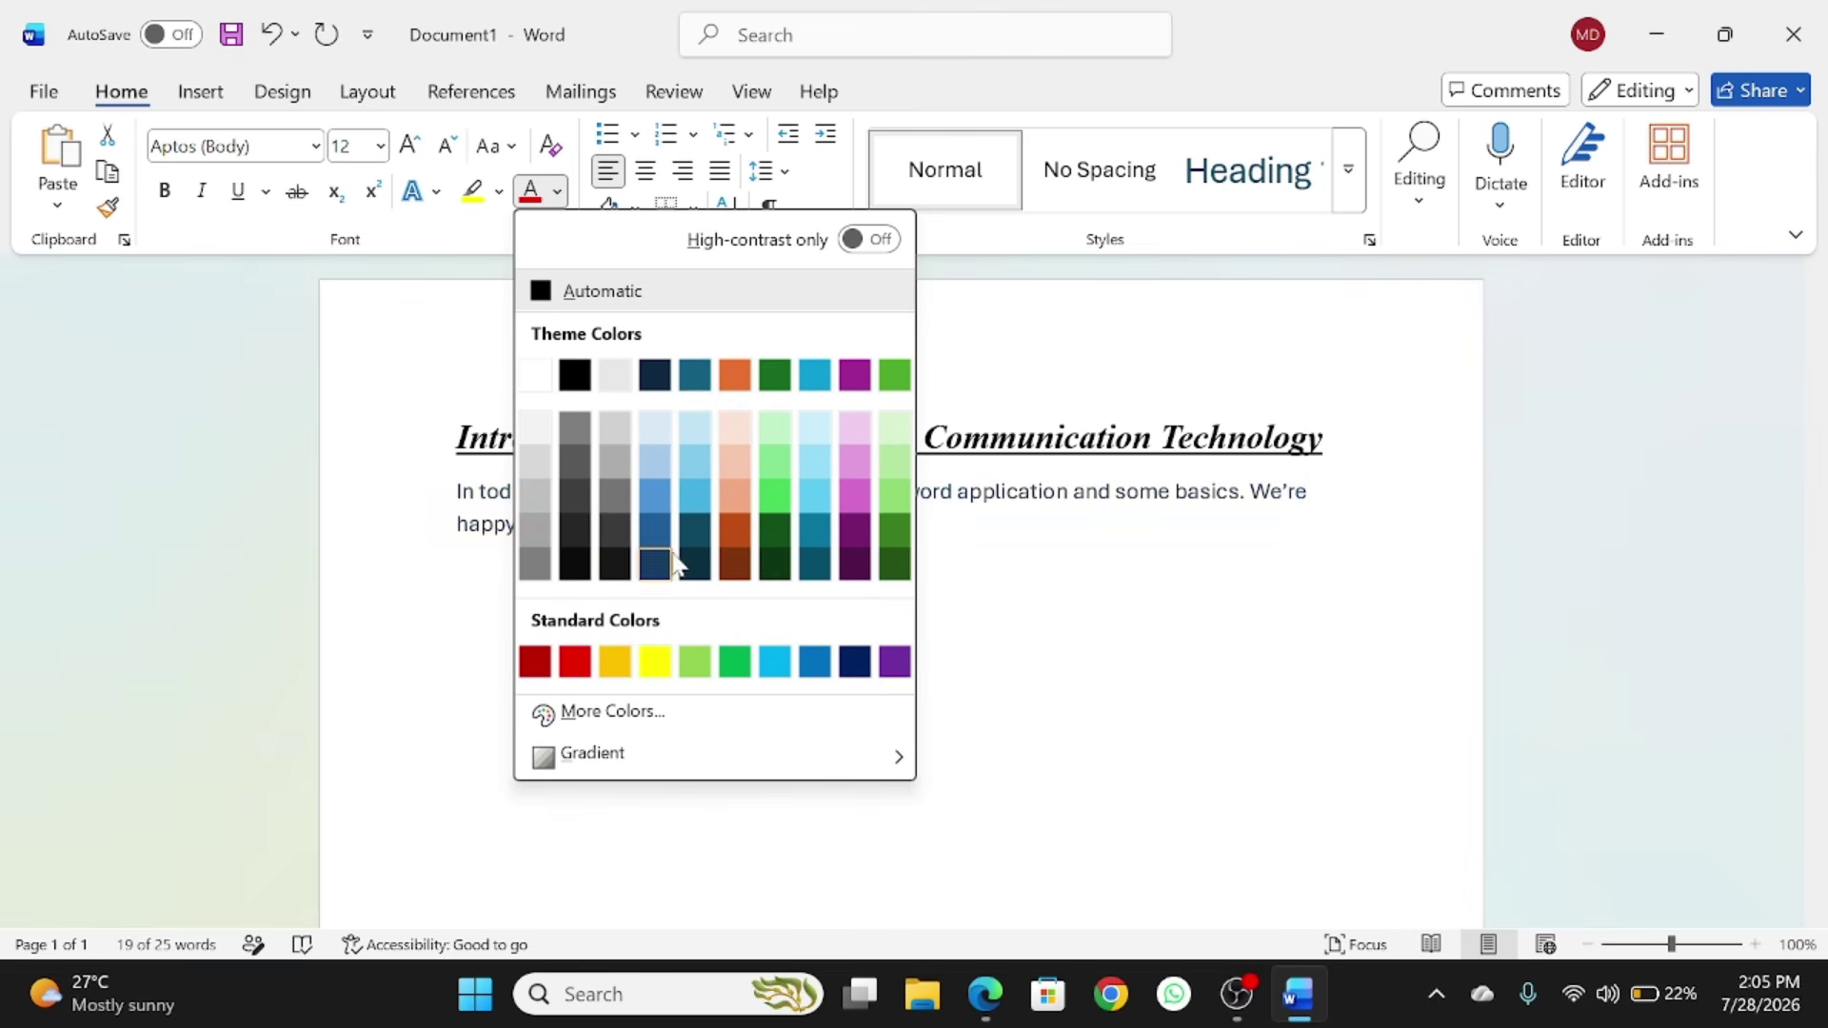
left_click(575, 660)
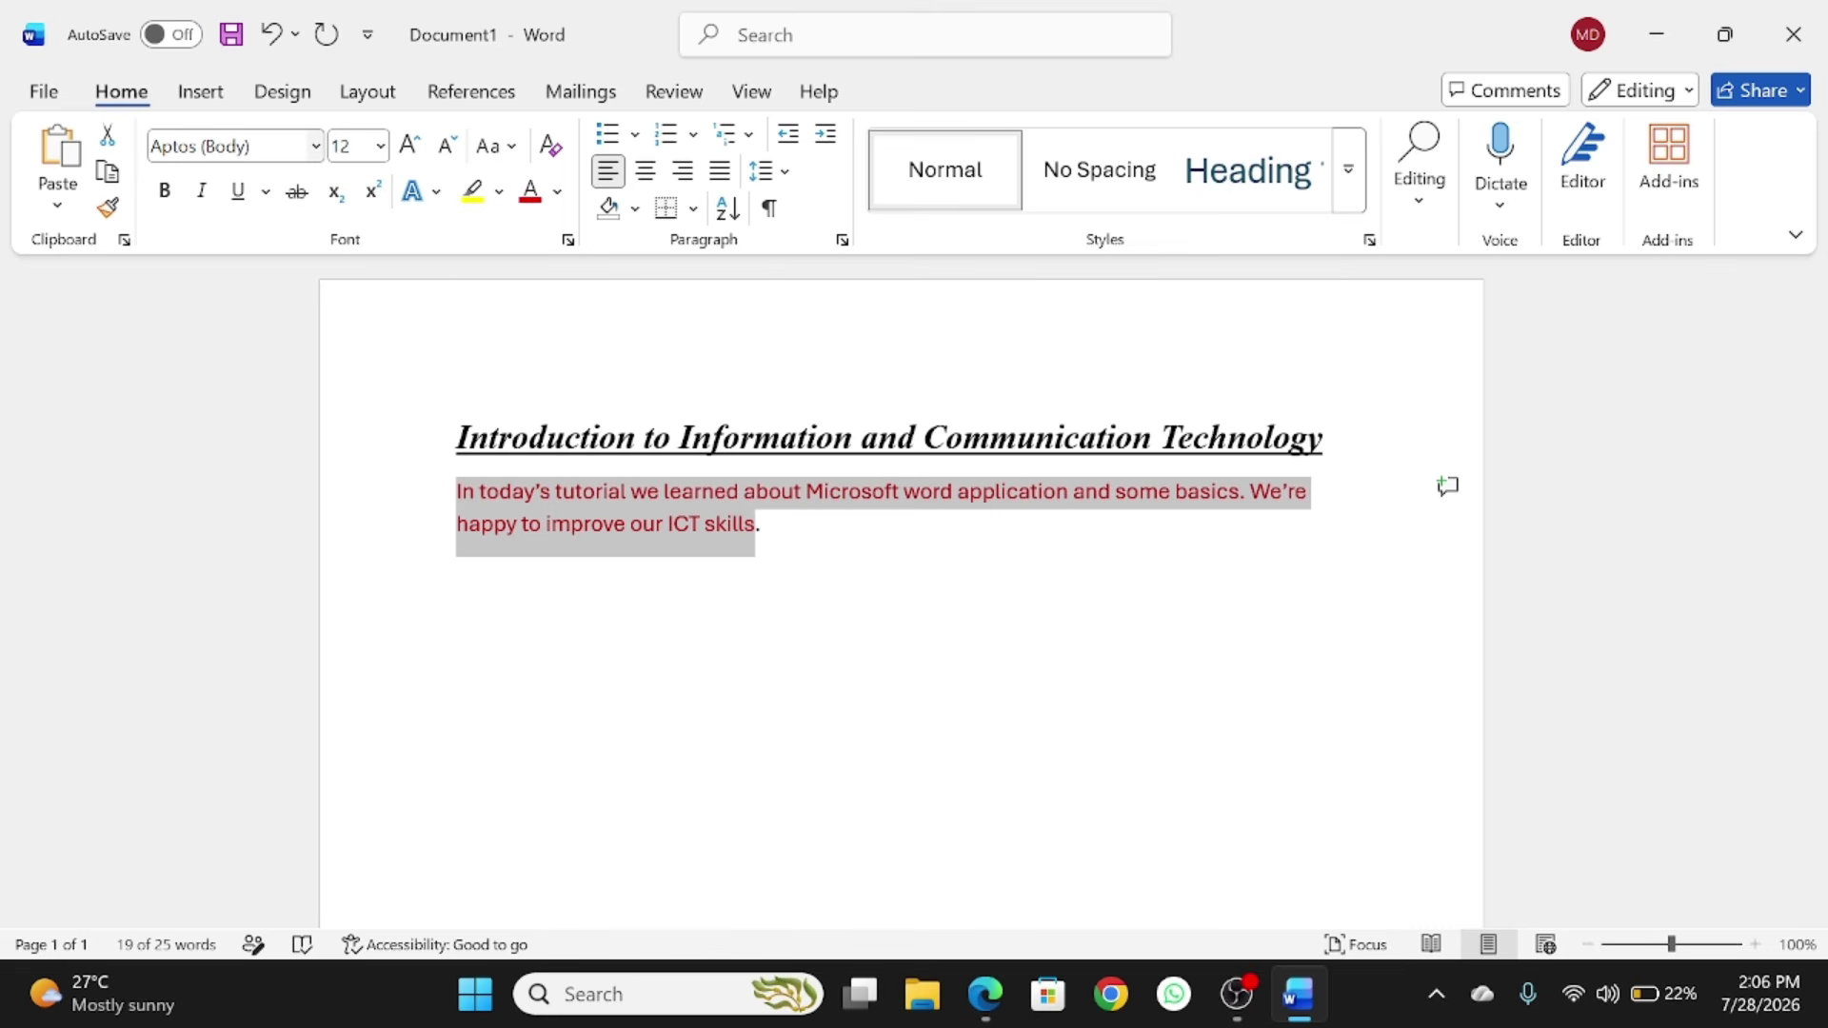
Step: Set the selected paragraph text to Times New Roman at font size 14
left_click(315, 146)
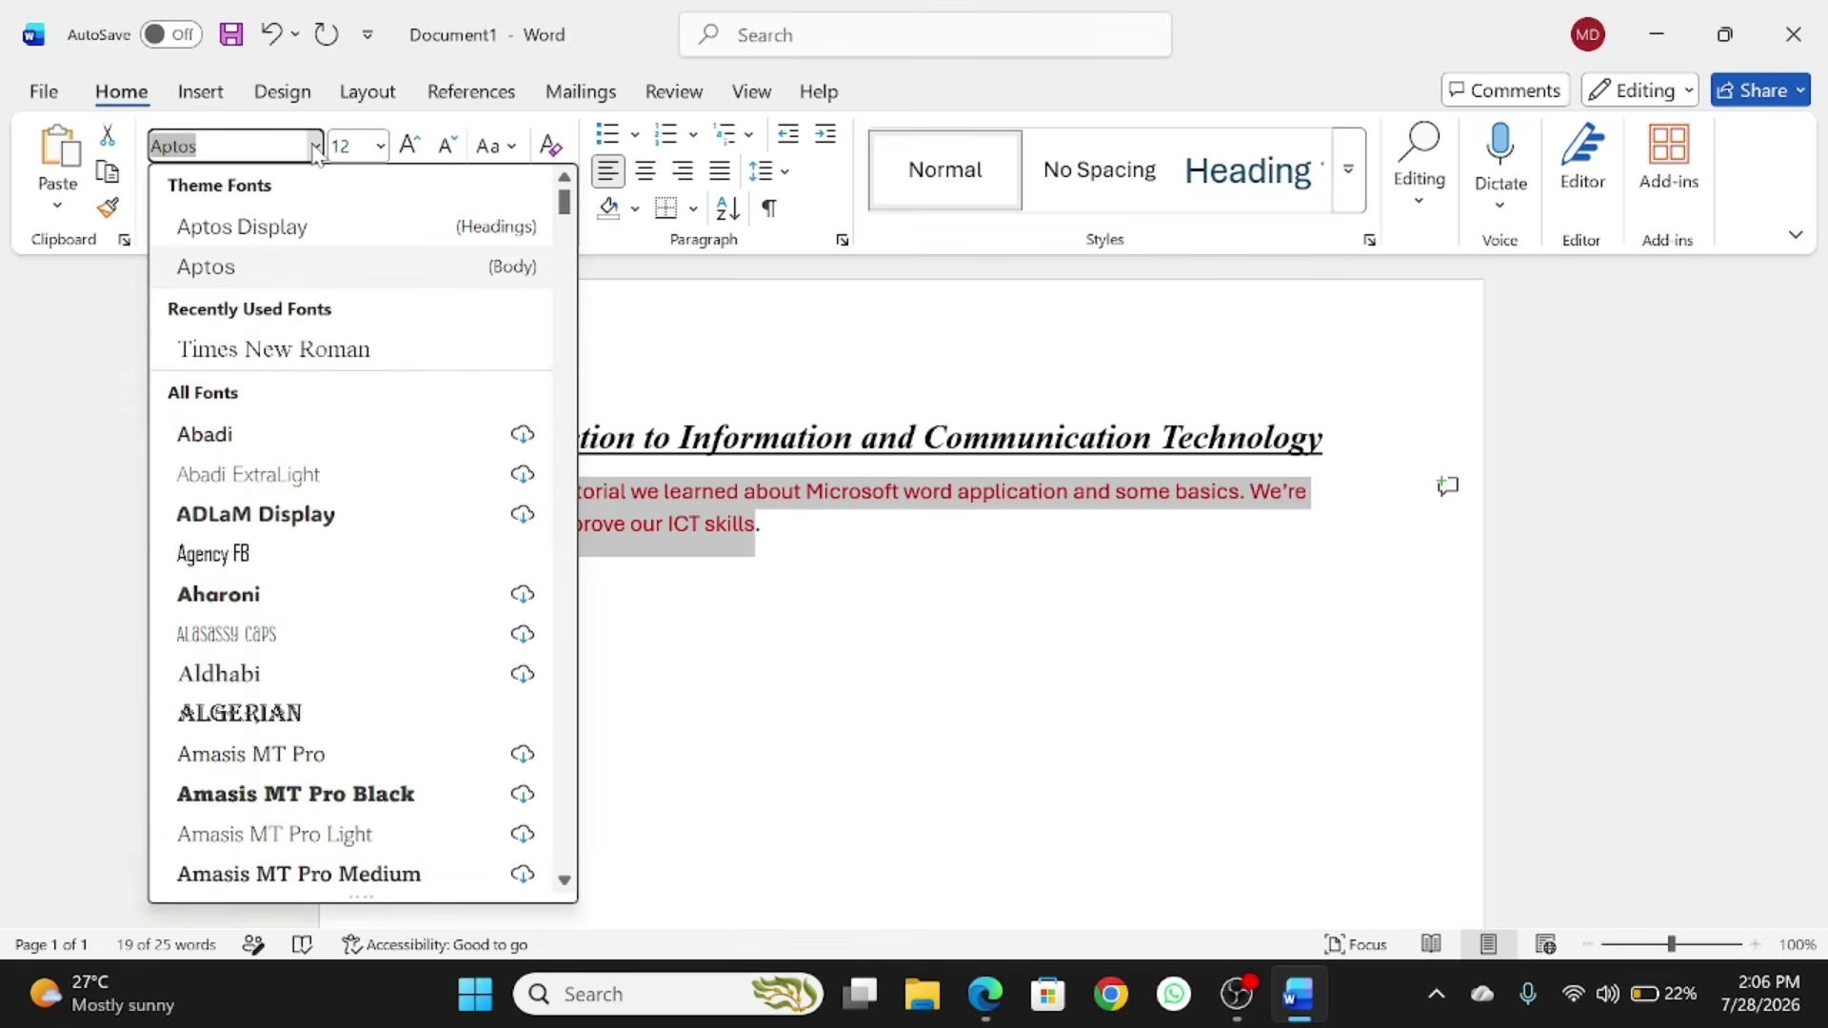
left_click(325, 365)
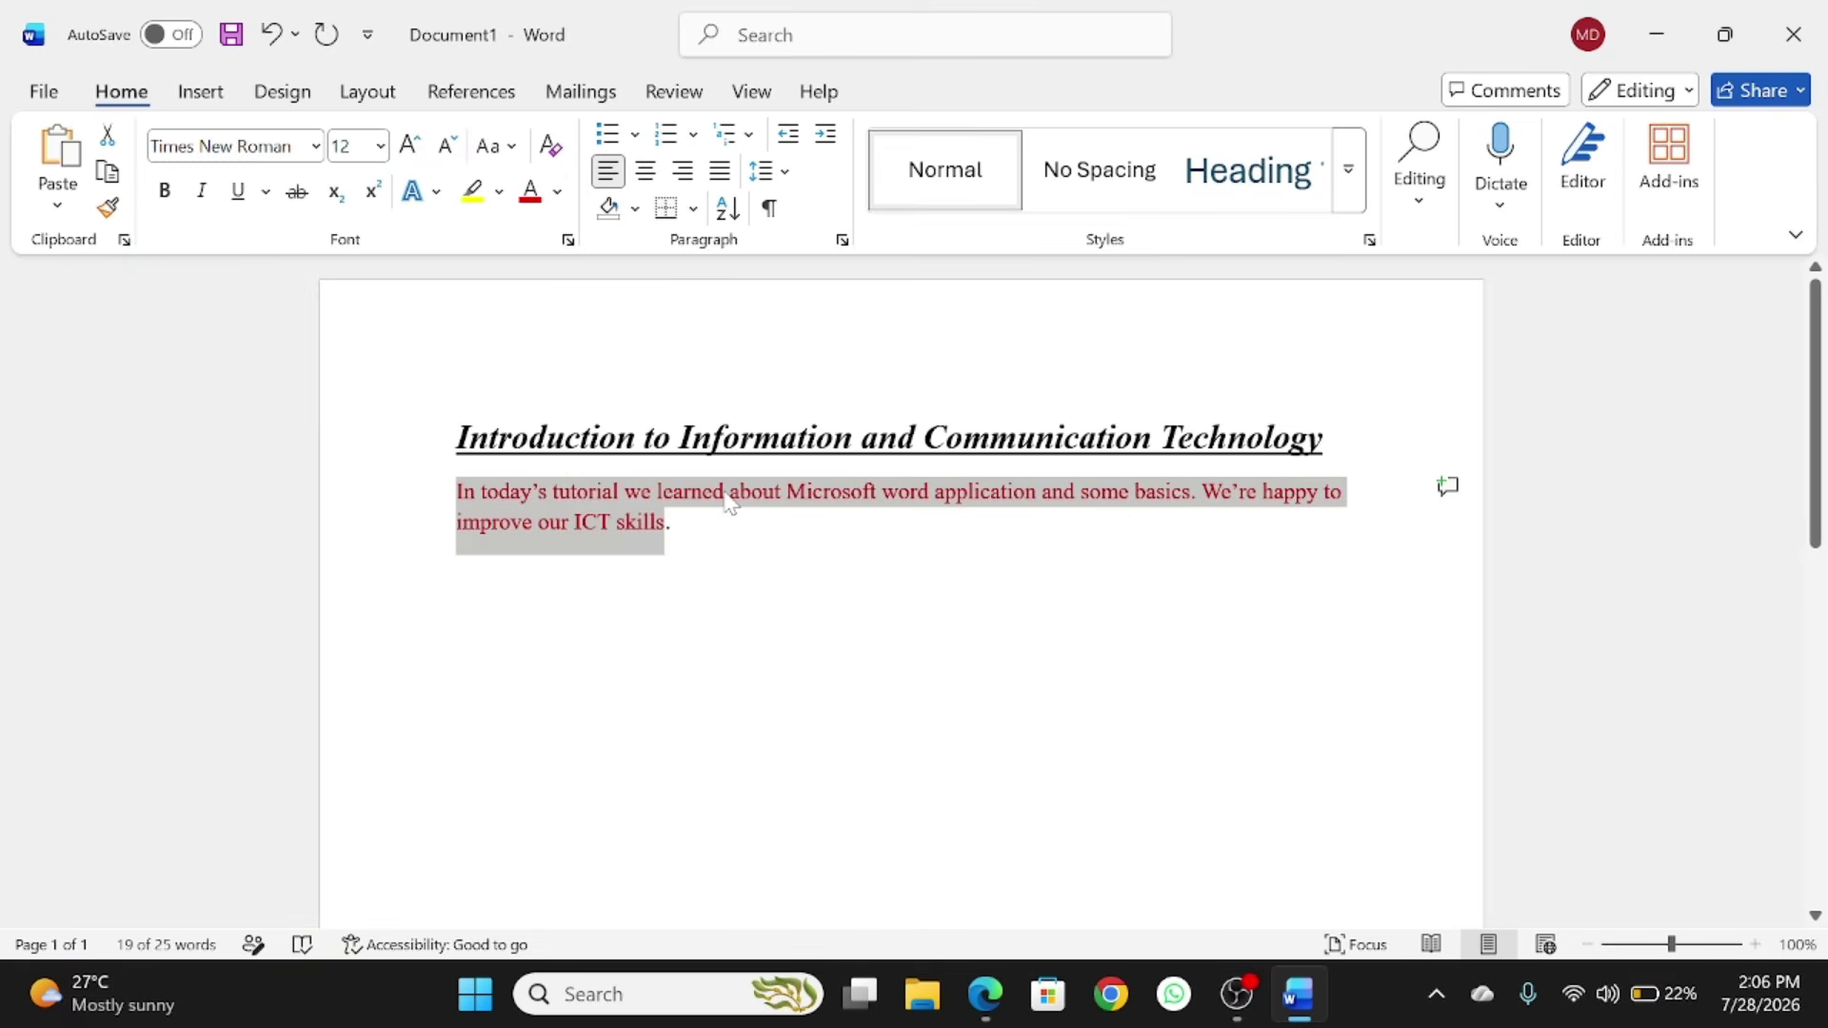
left_click(380, 148)
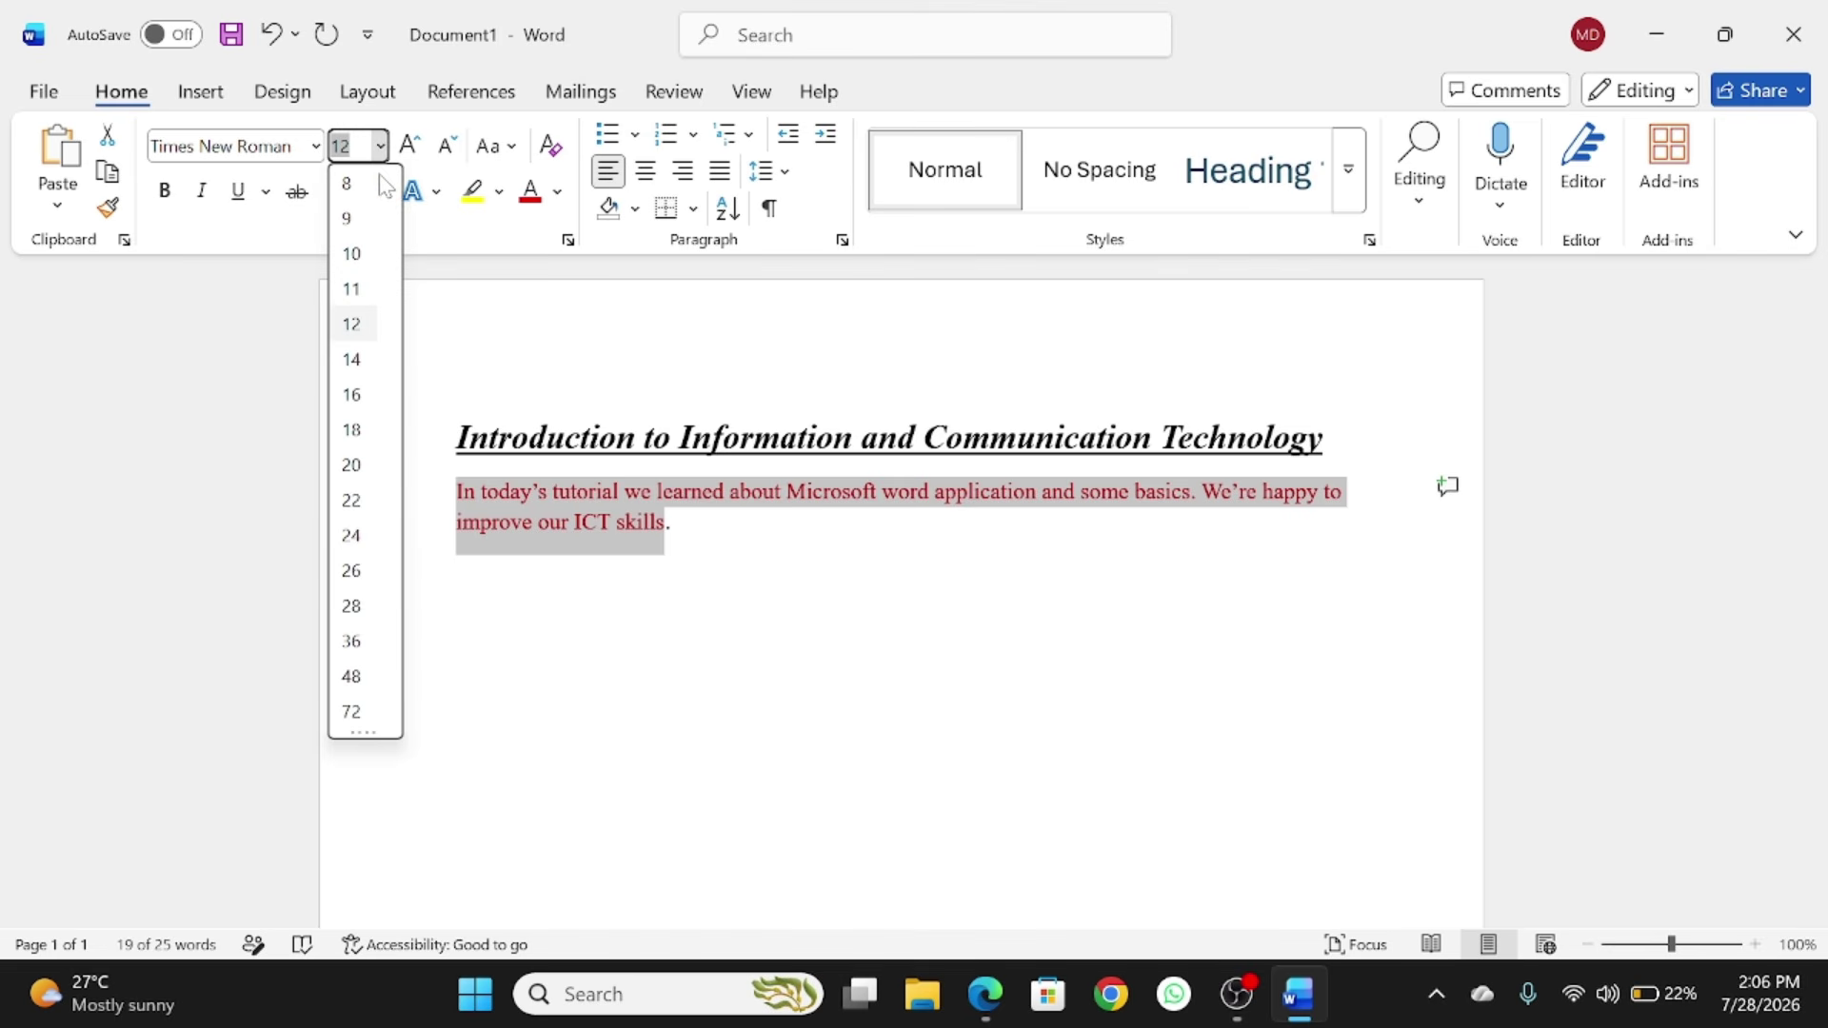
left_click(354, 362)
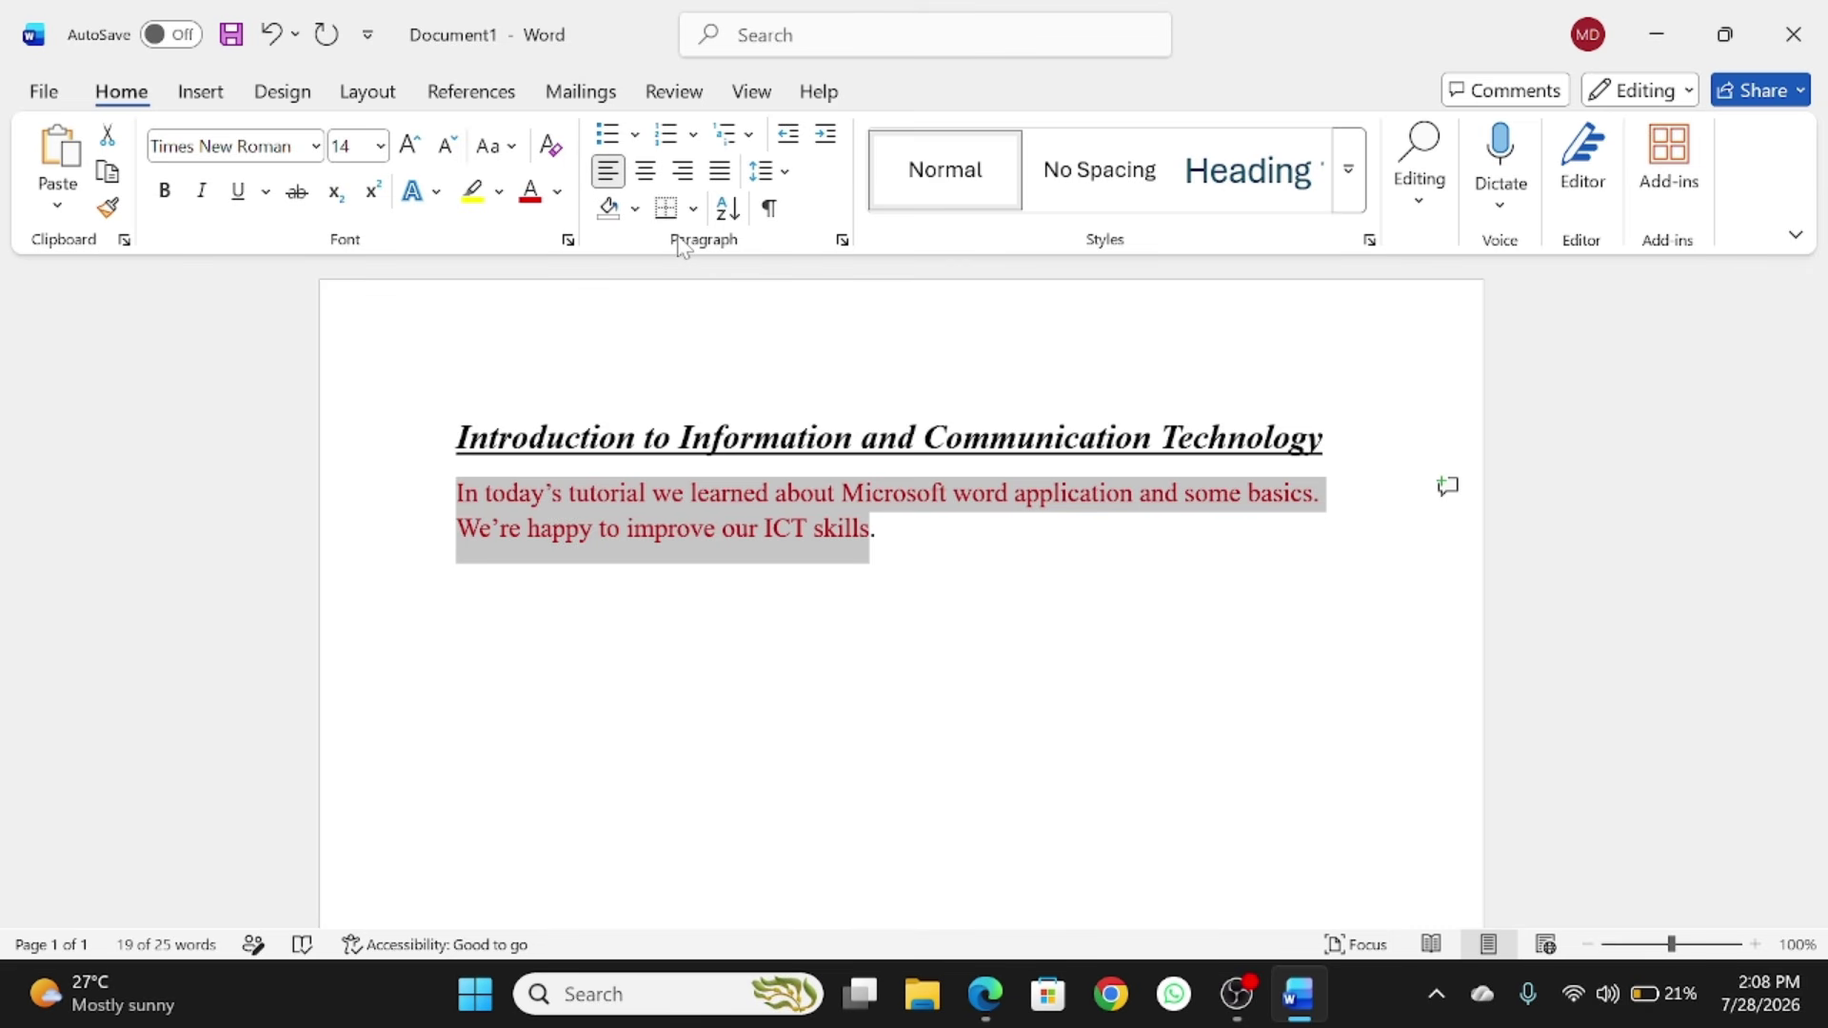
Step: Try center and right alignment on the body paragraph, and justify it
left_click(647, 173)
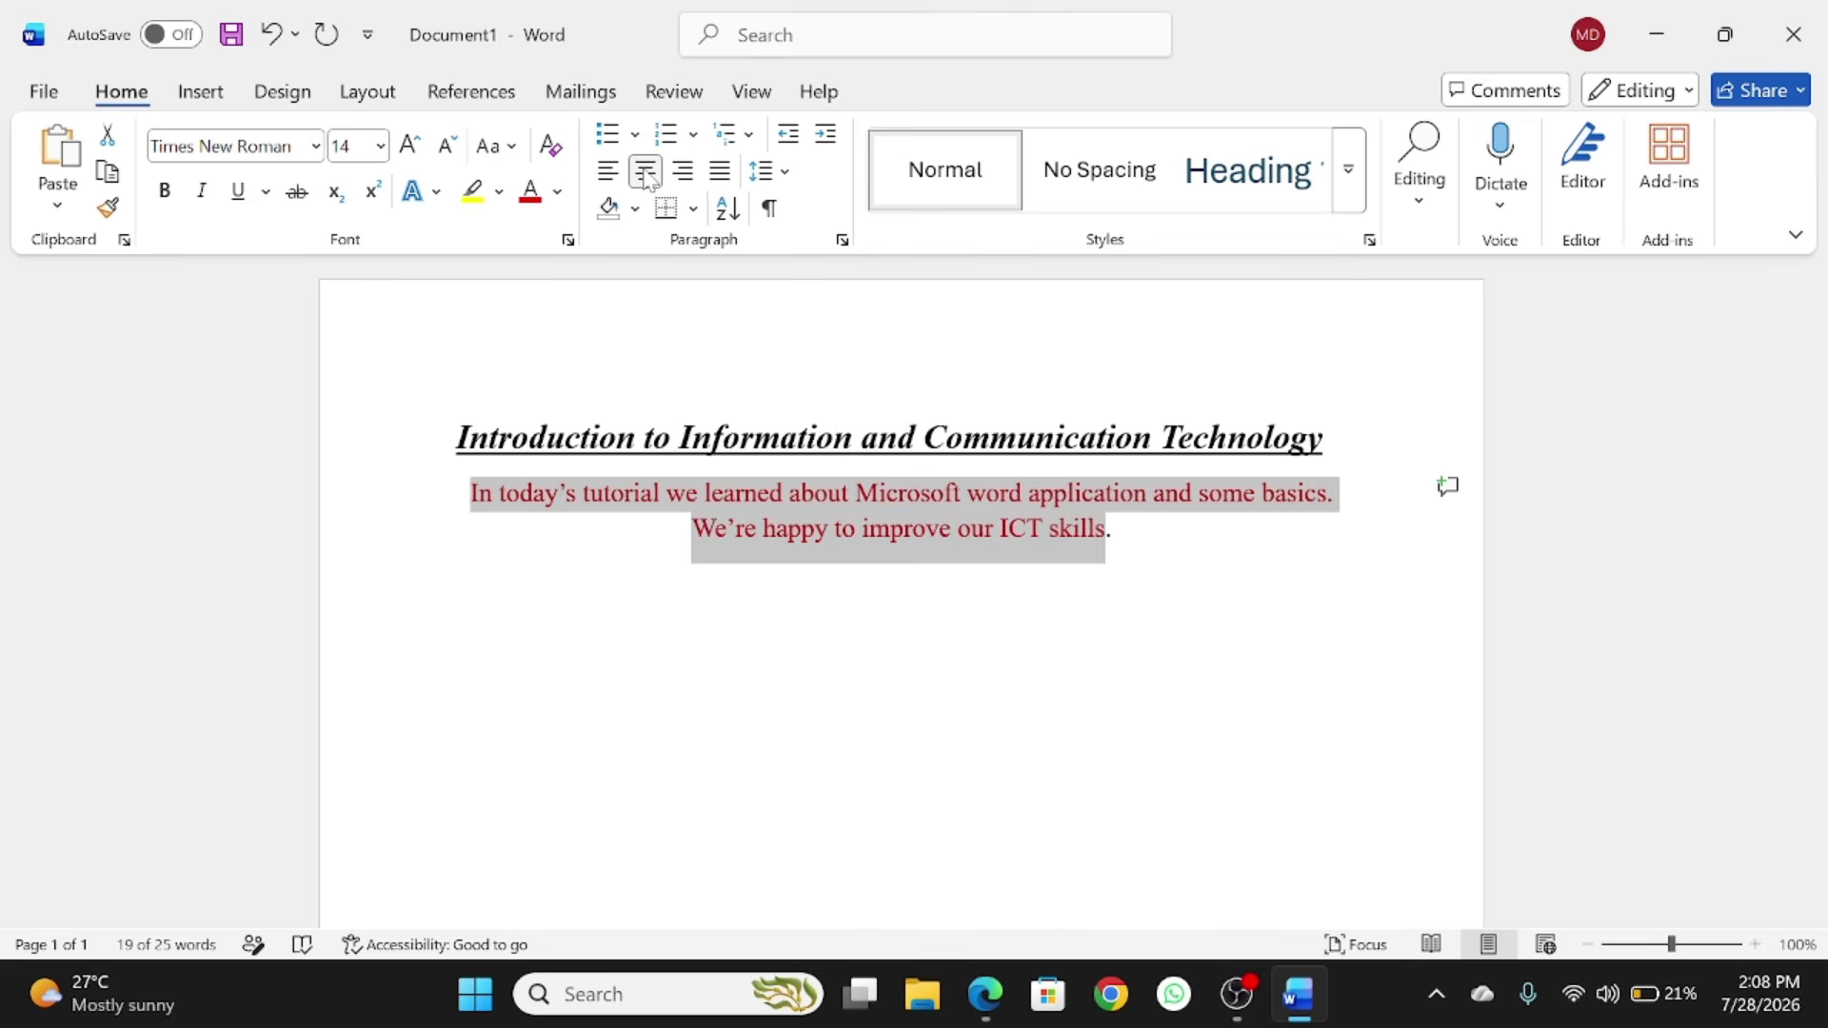
left_click(681, 175)
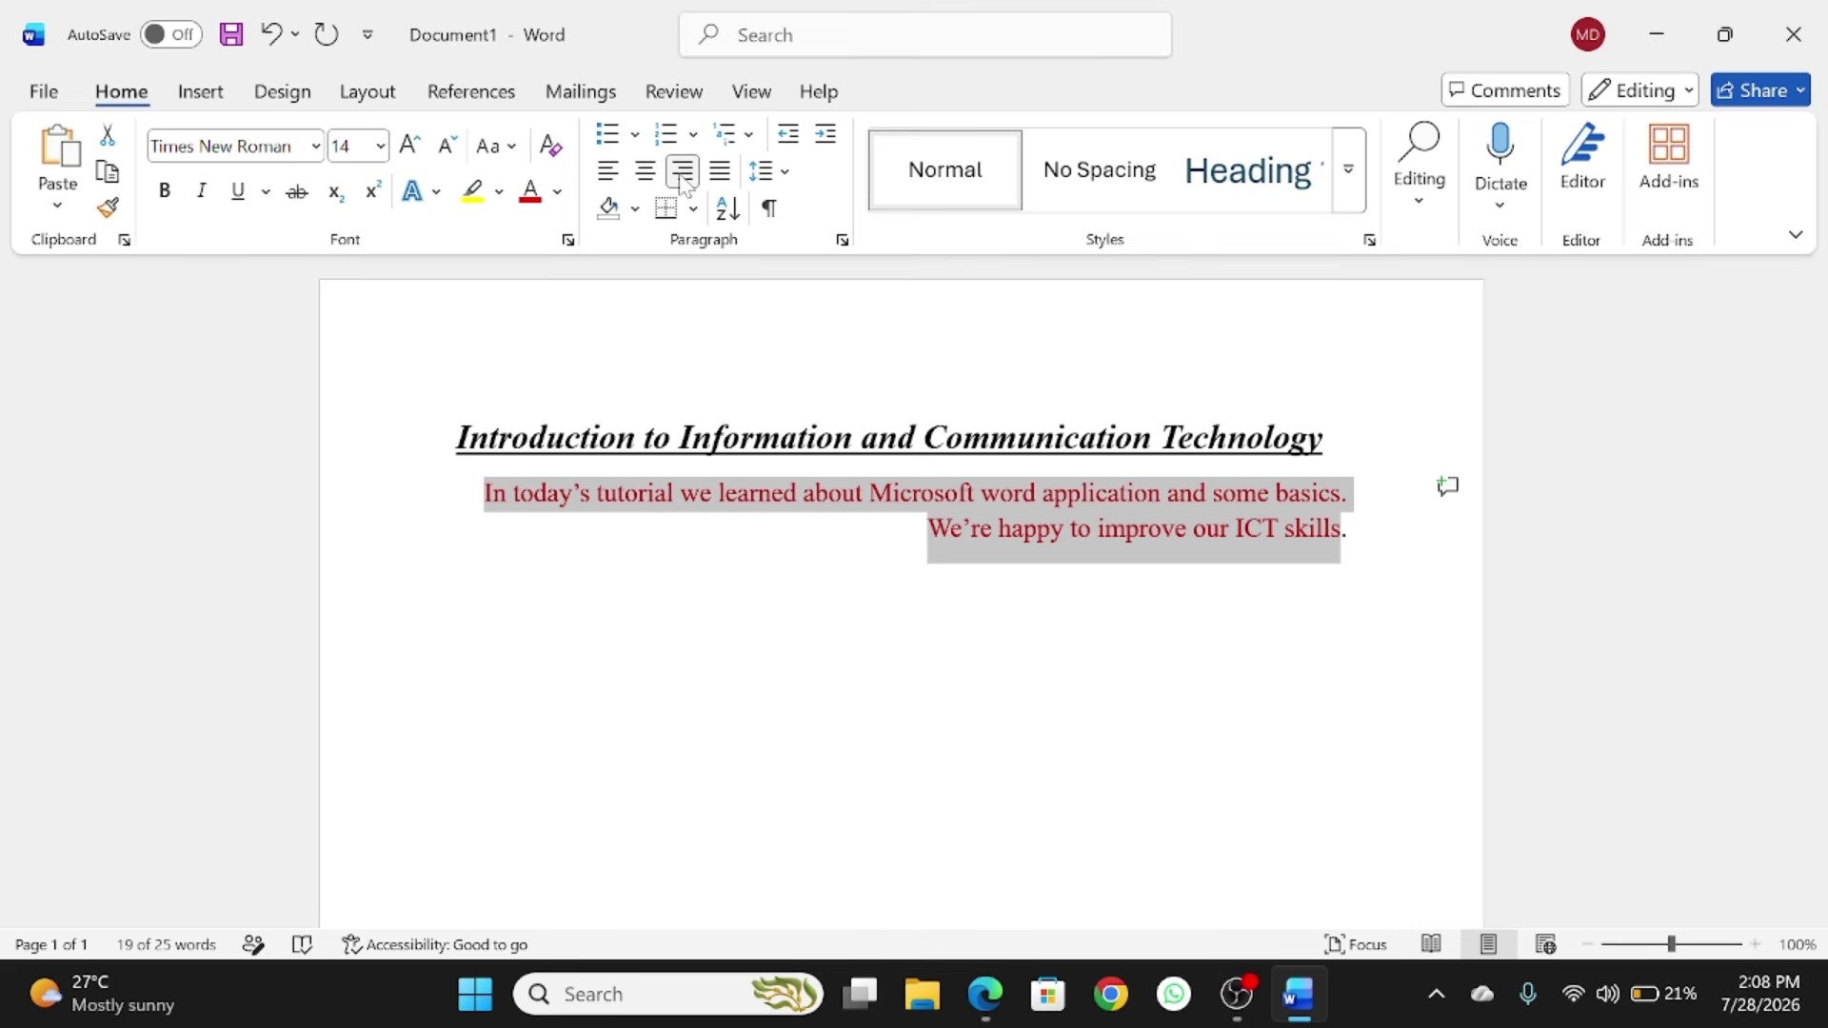
left_click(719, 173)
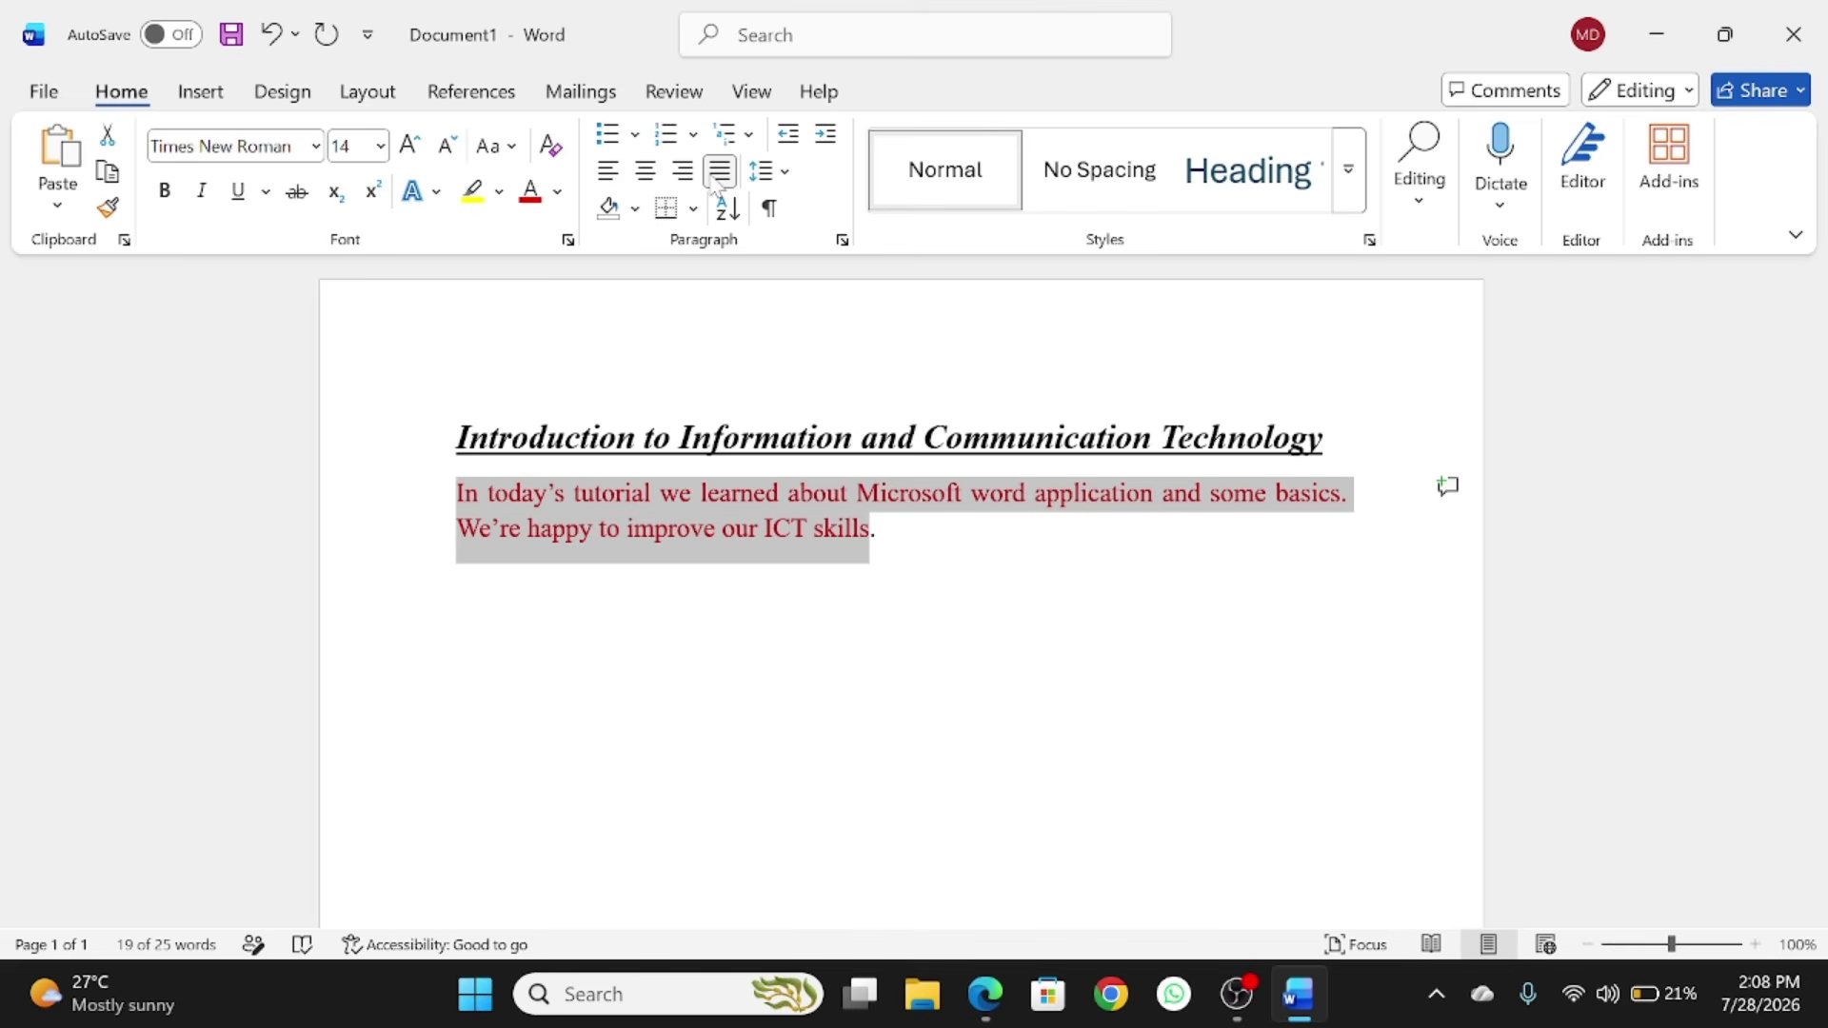
Step: Try line spacing 2.0 on the body paragraph, and set it to 3.0
left_click(780, 177)
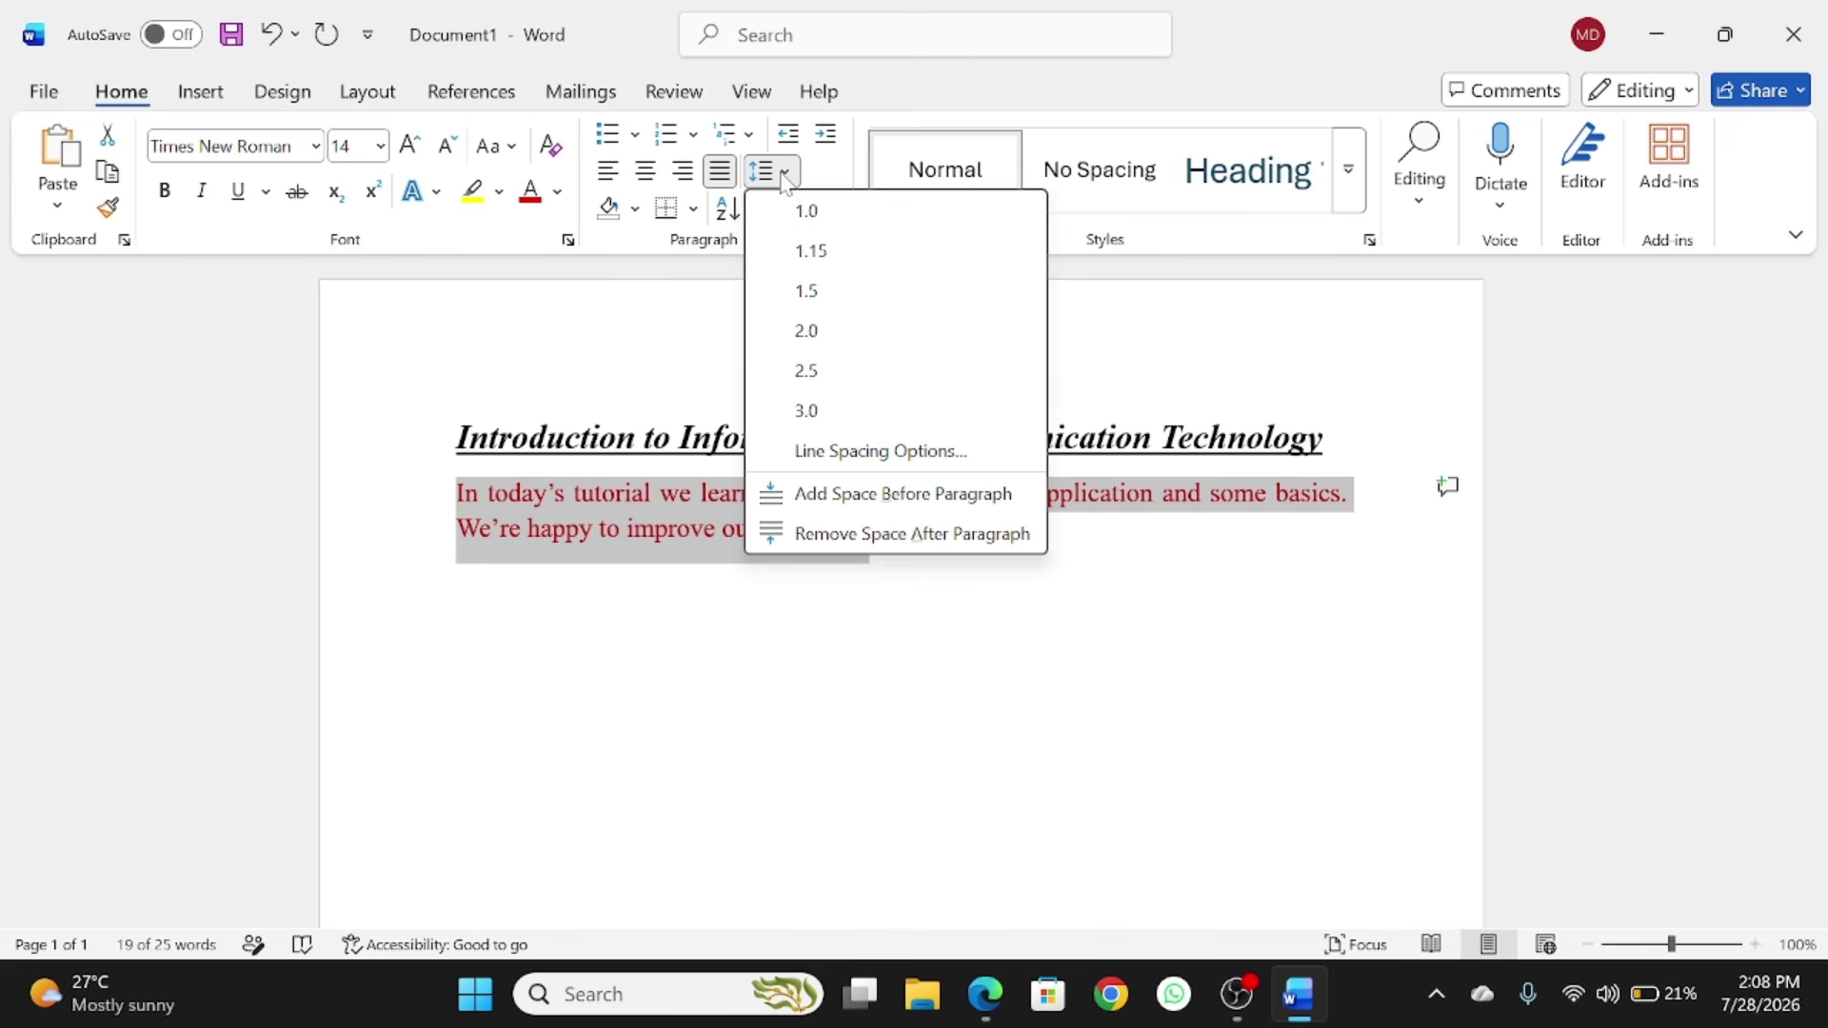
left_click(820, 333)
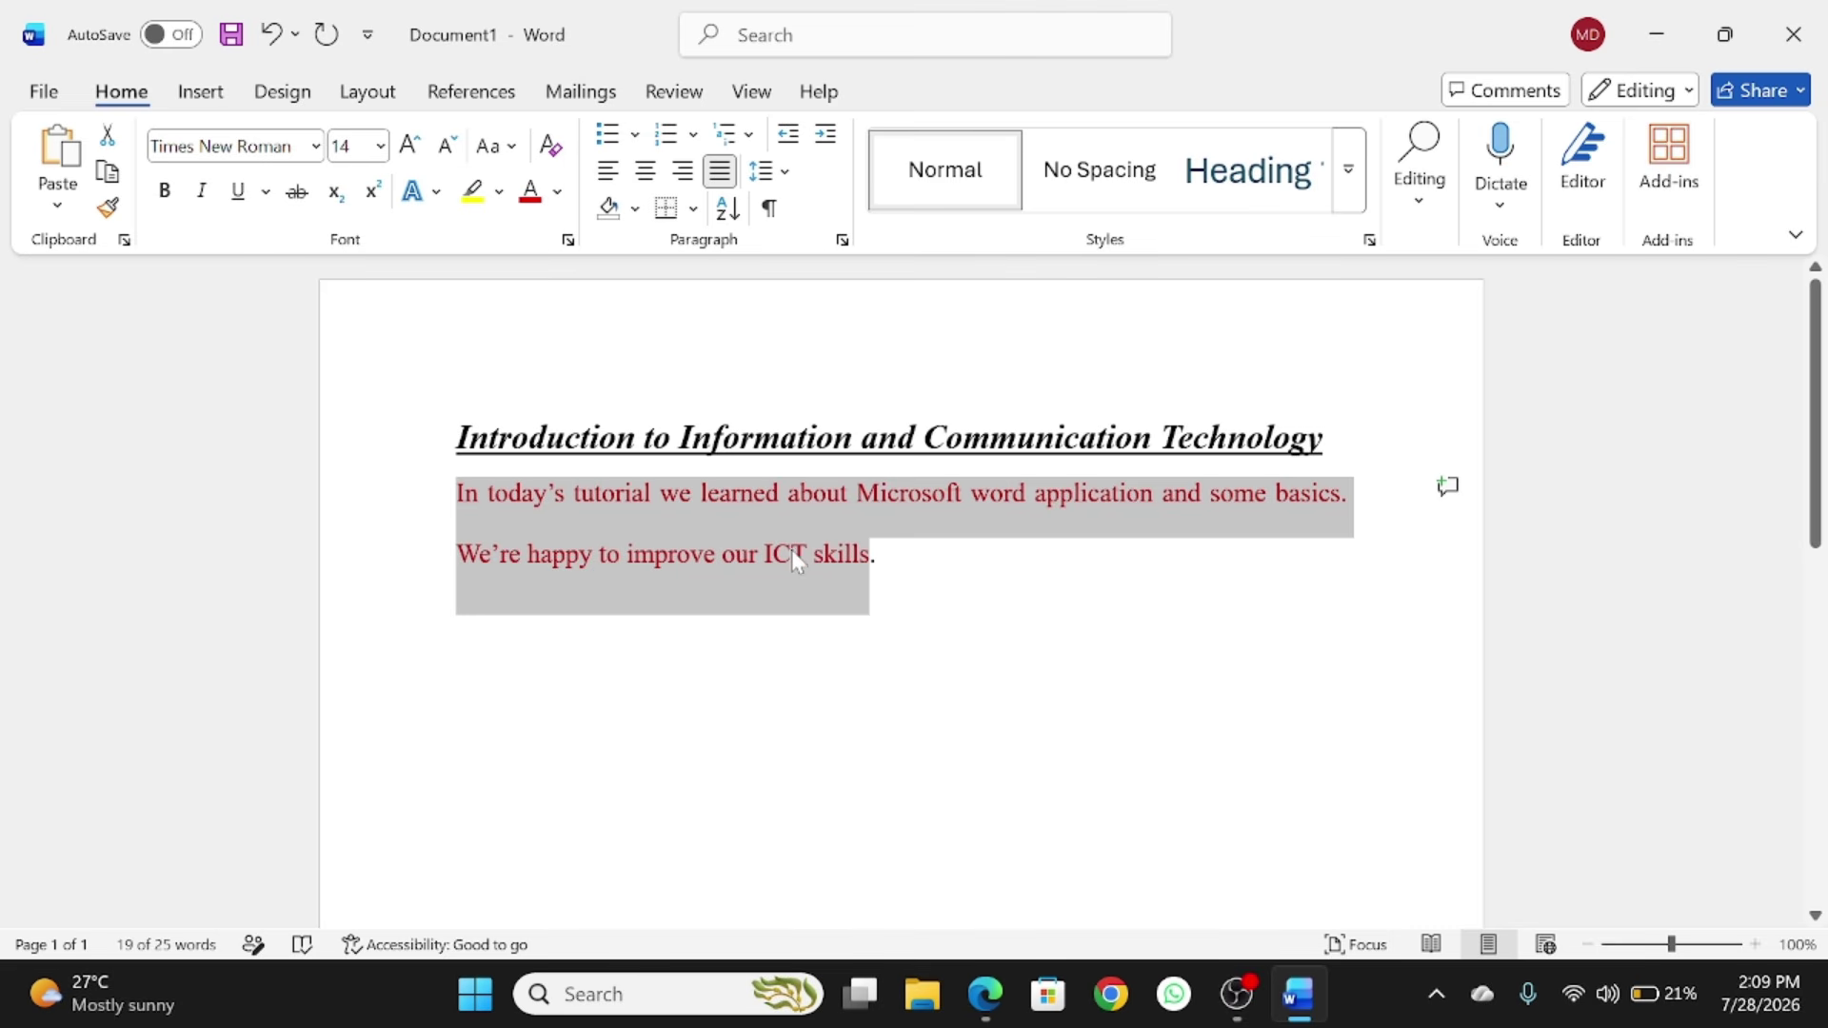
left_click(771, 173)
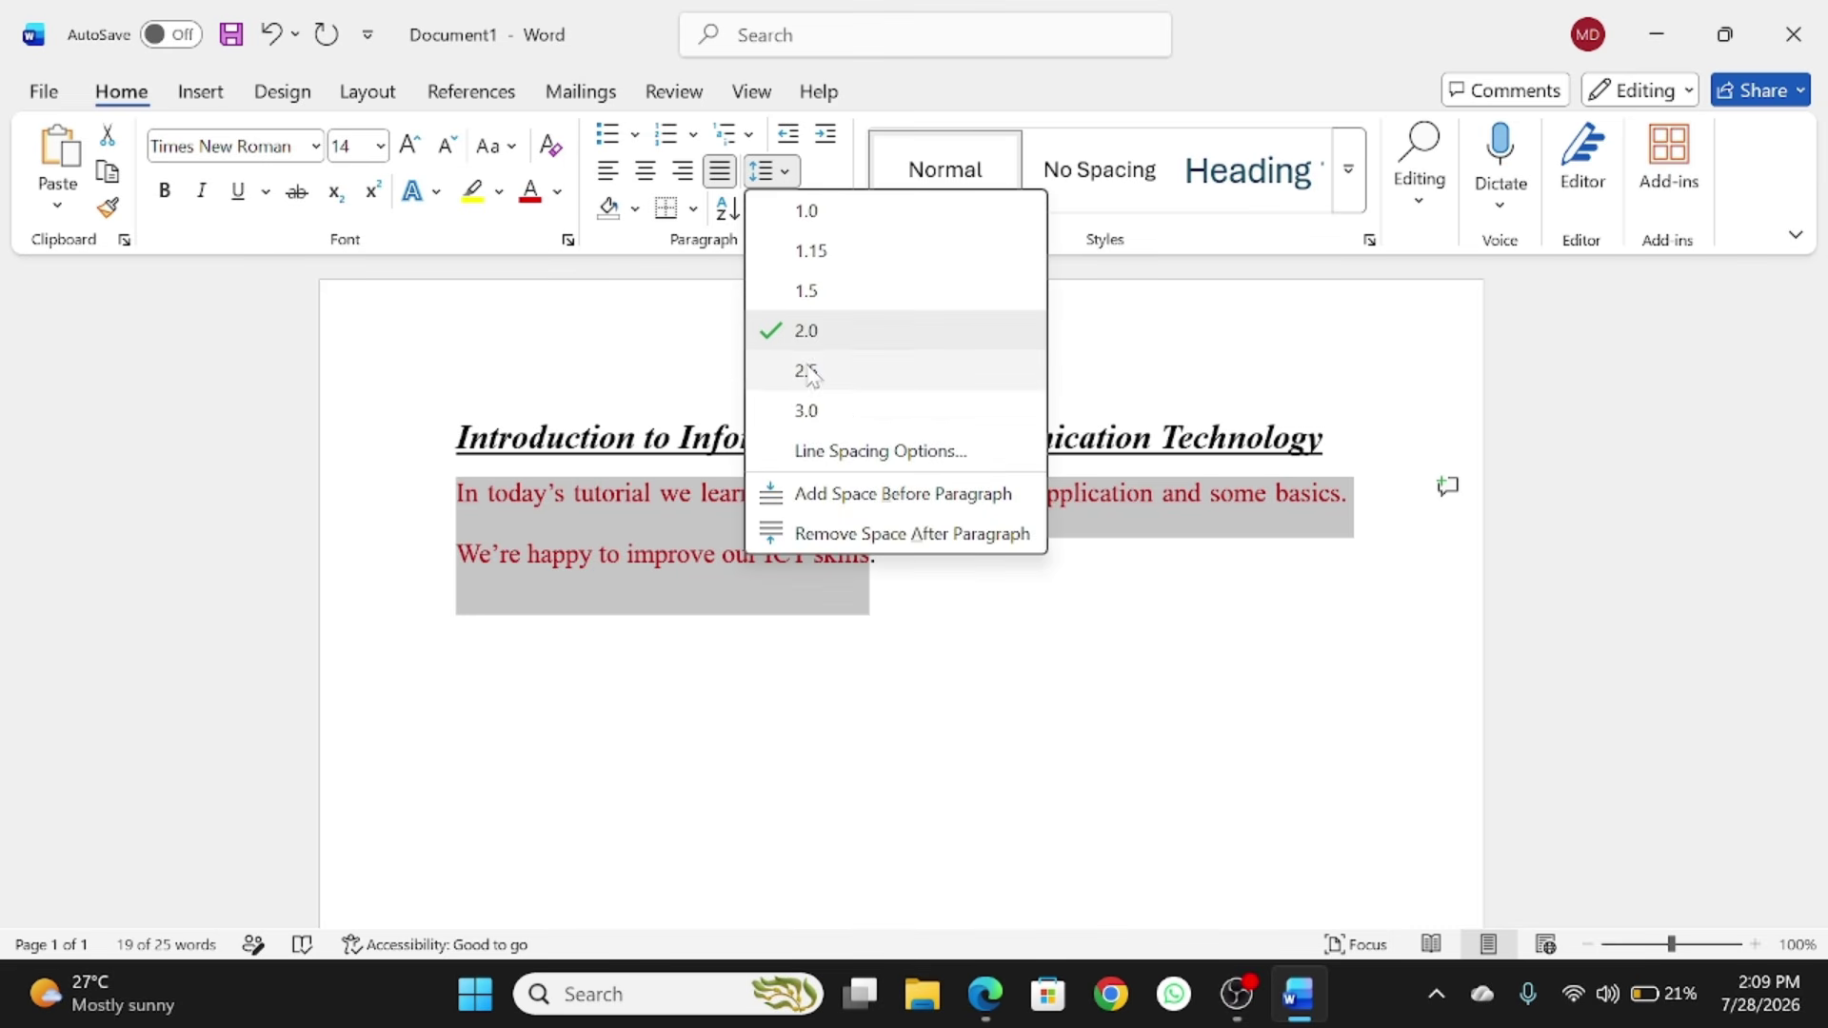
key("Escape")
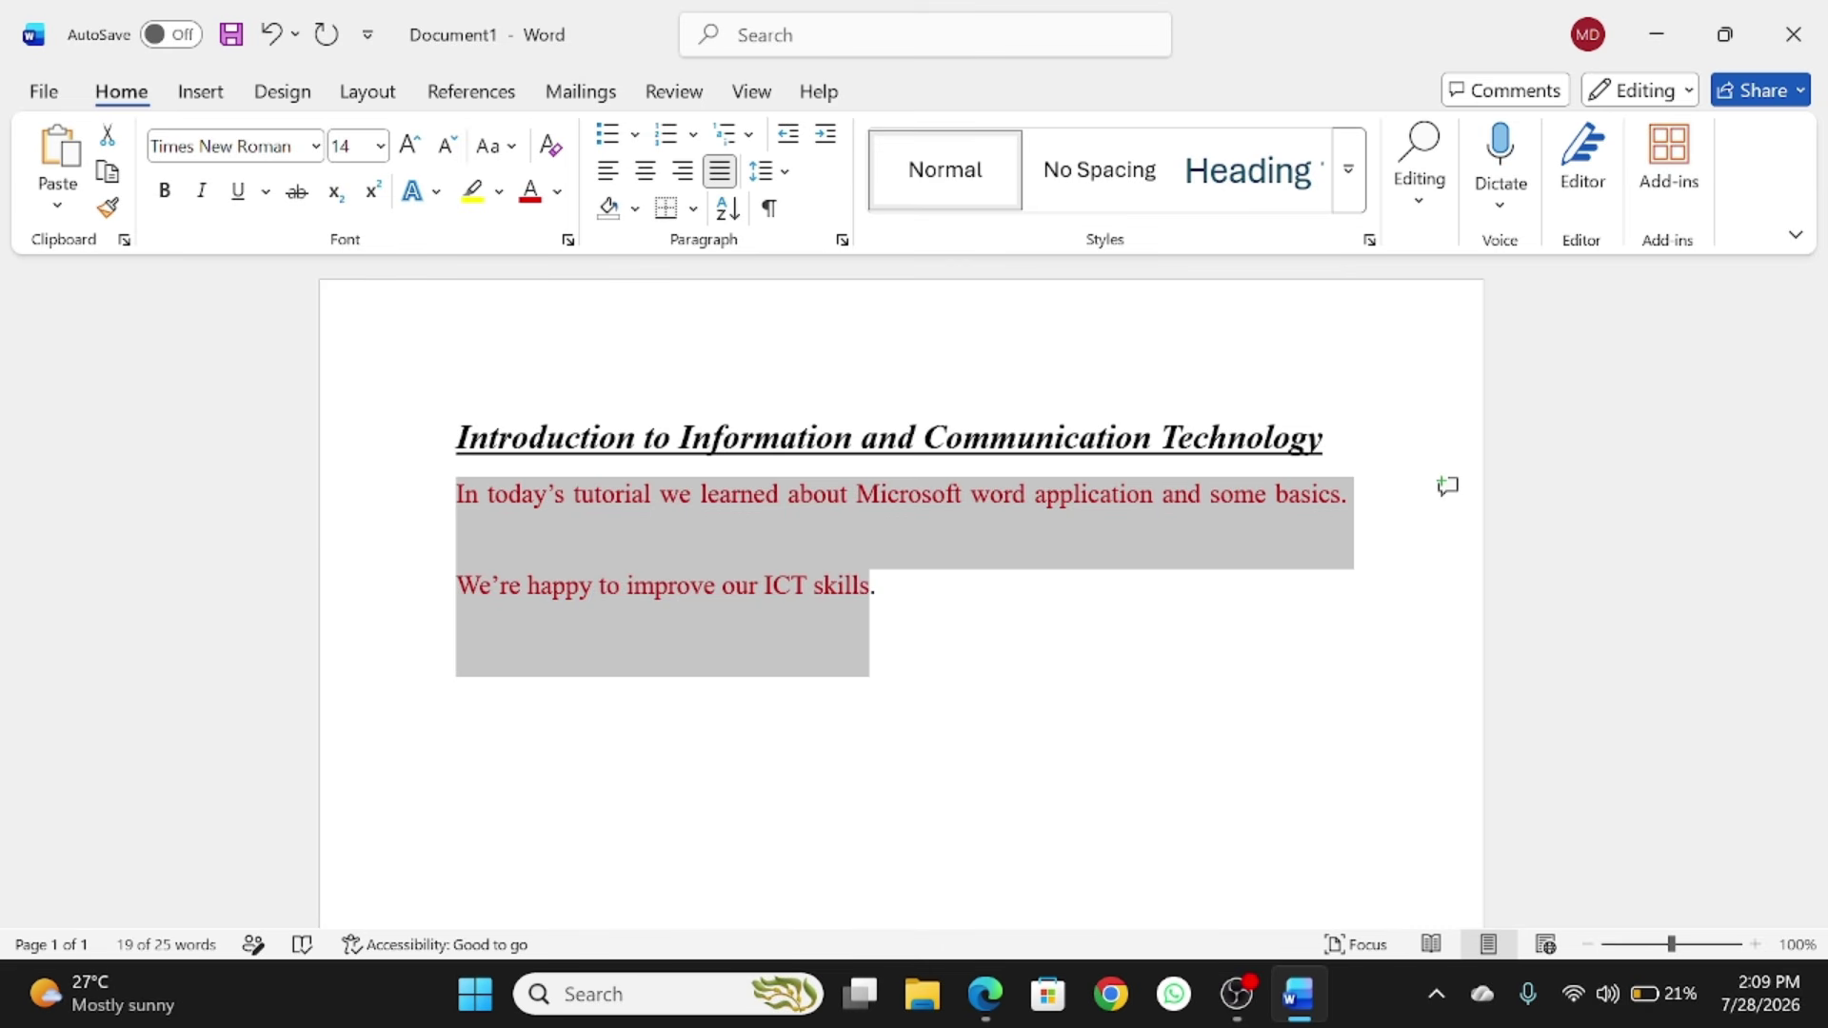
Step: Continue the end of the paragraph with the text "Some of the skills learnt today include;"
left_click(879, 586)
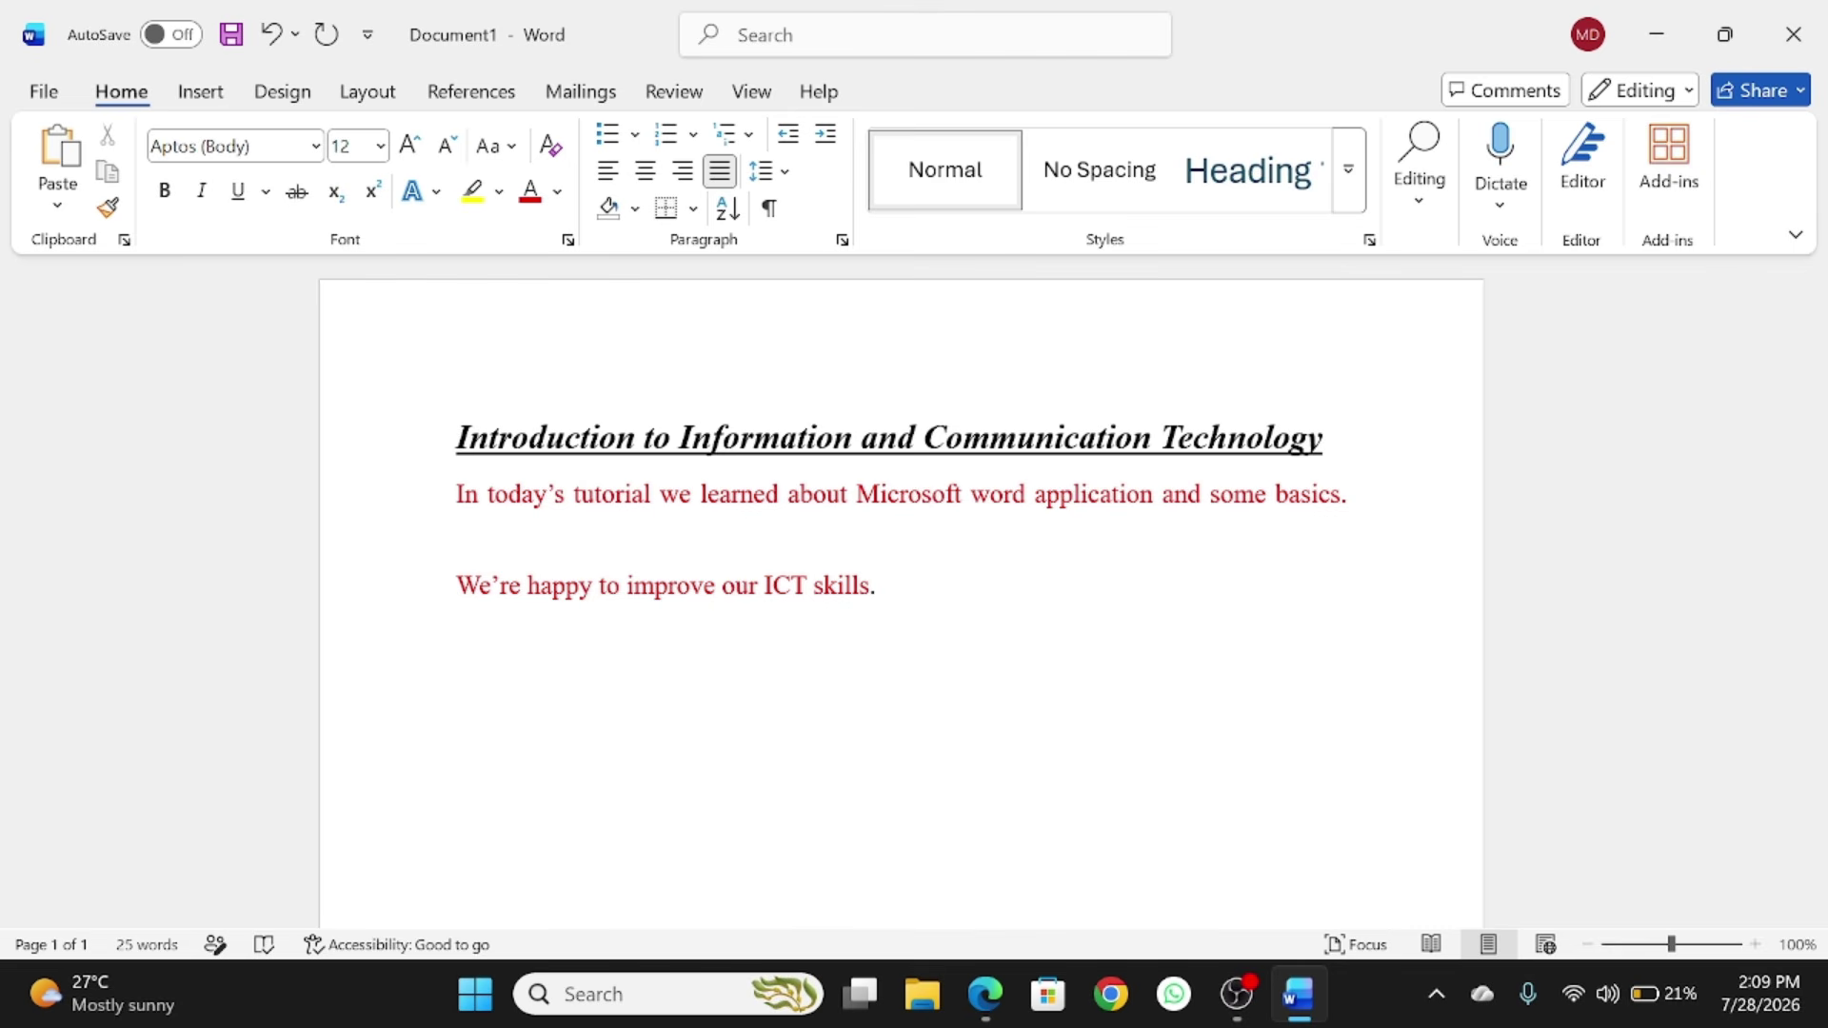
type("Some of the skills l")
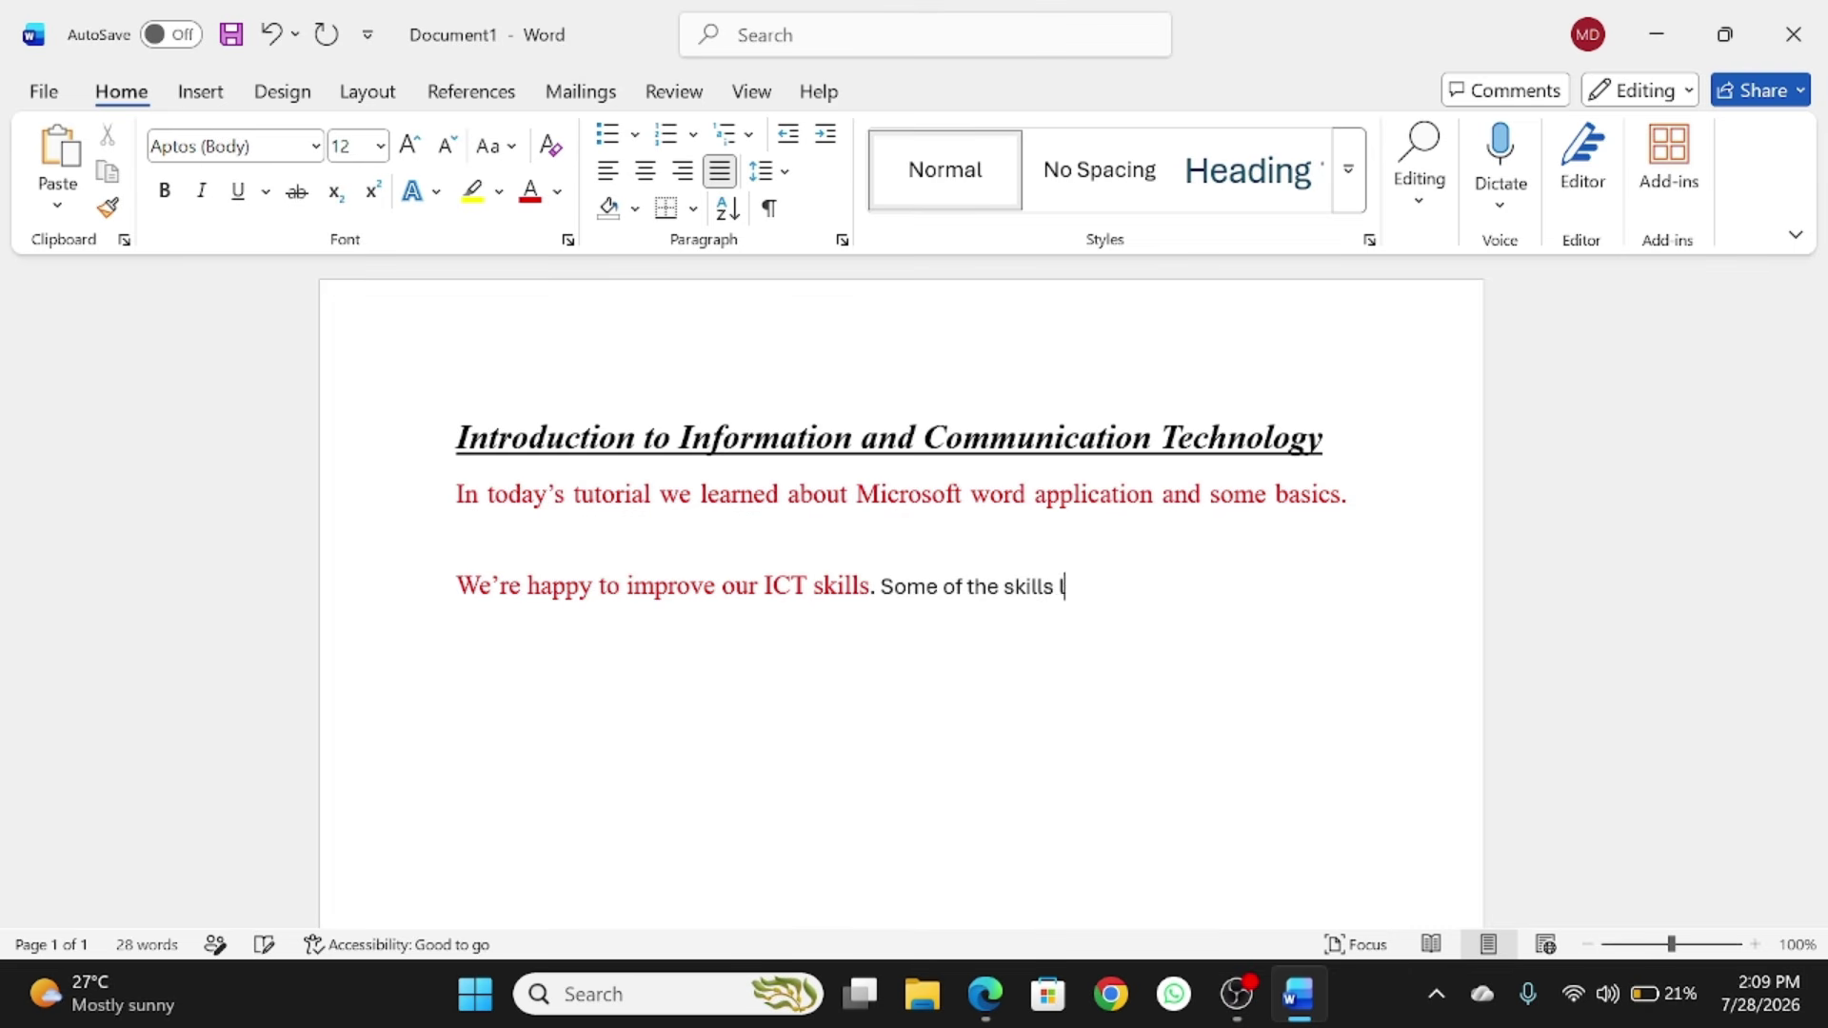
type("earnt today include")
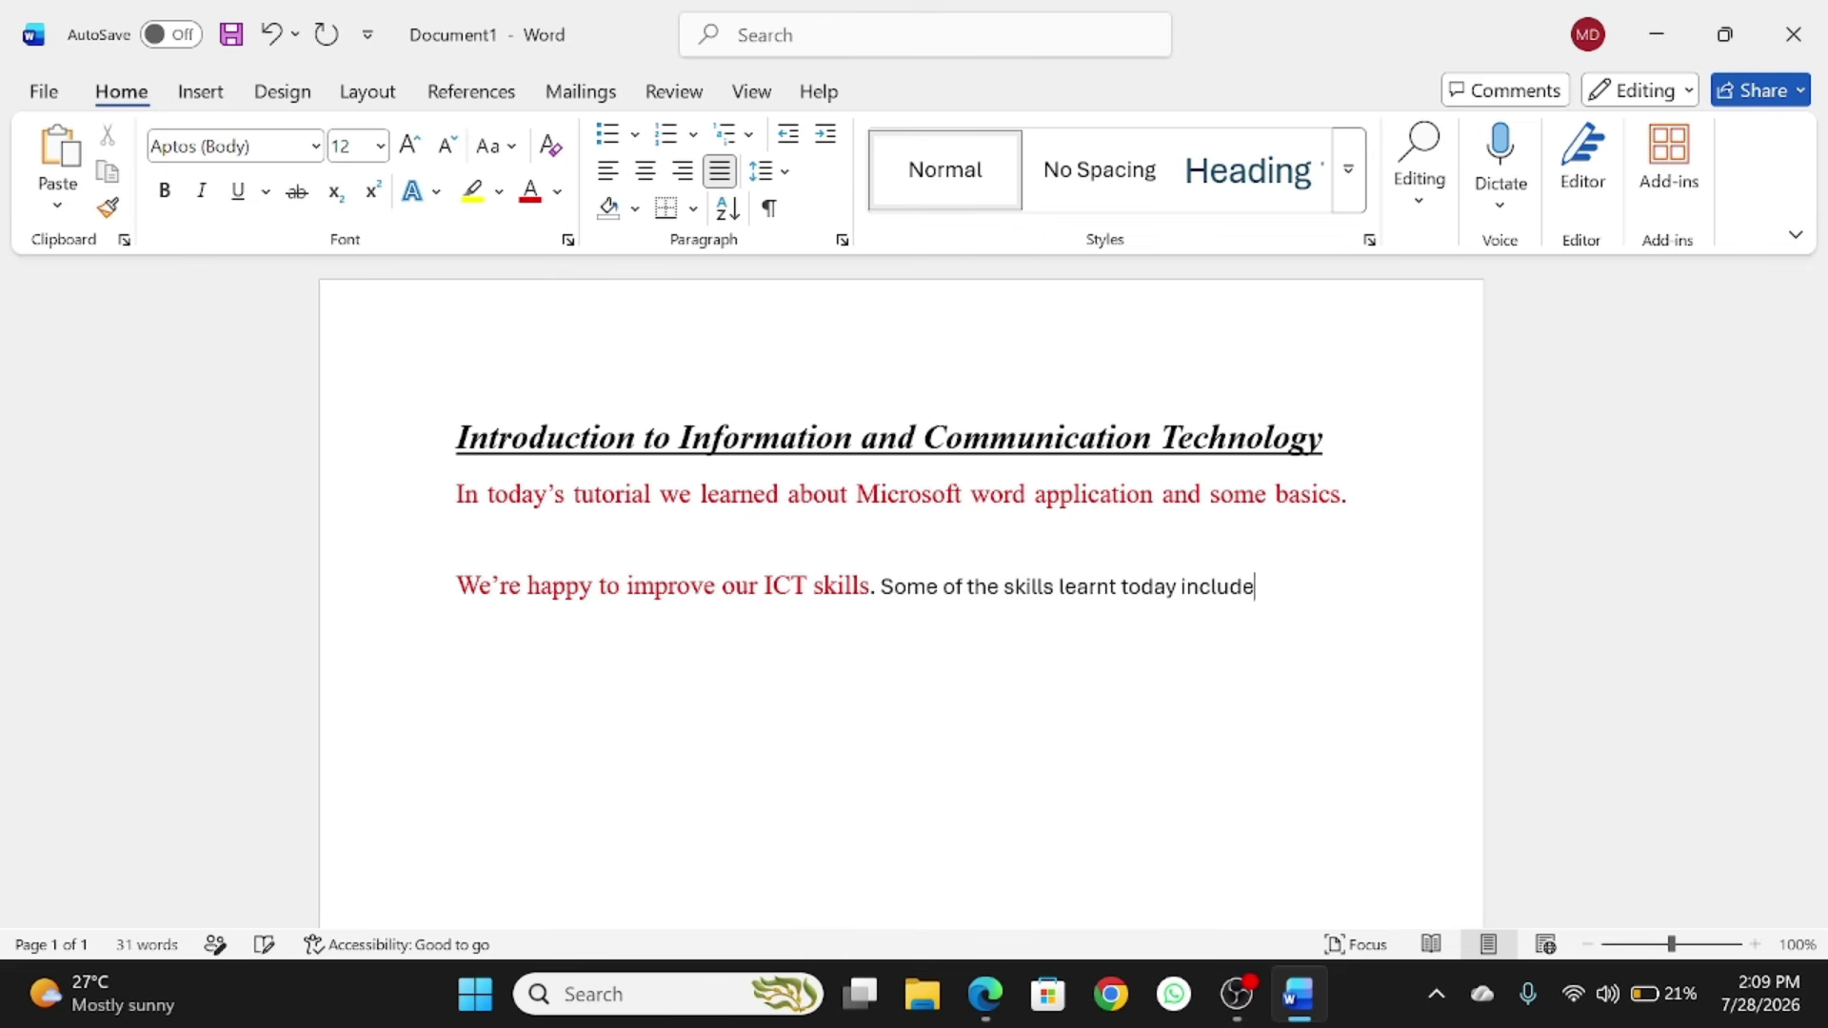
type(";")
Step: Add the entries "Typing", "Bolding" and "Underlining" below the paragraph, each on its own line
key("Return")
key("Return")
type("typing")
key("Return")
key("Return")
type("bolding")
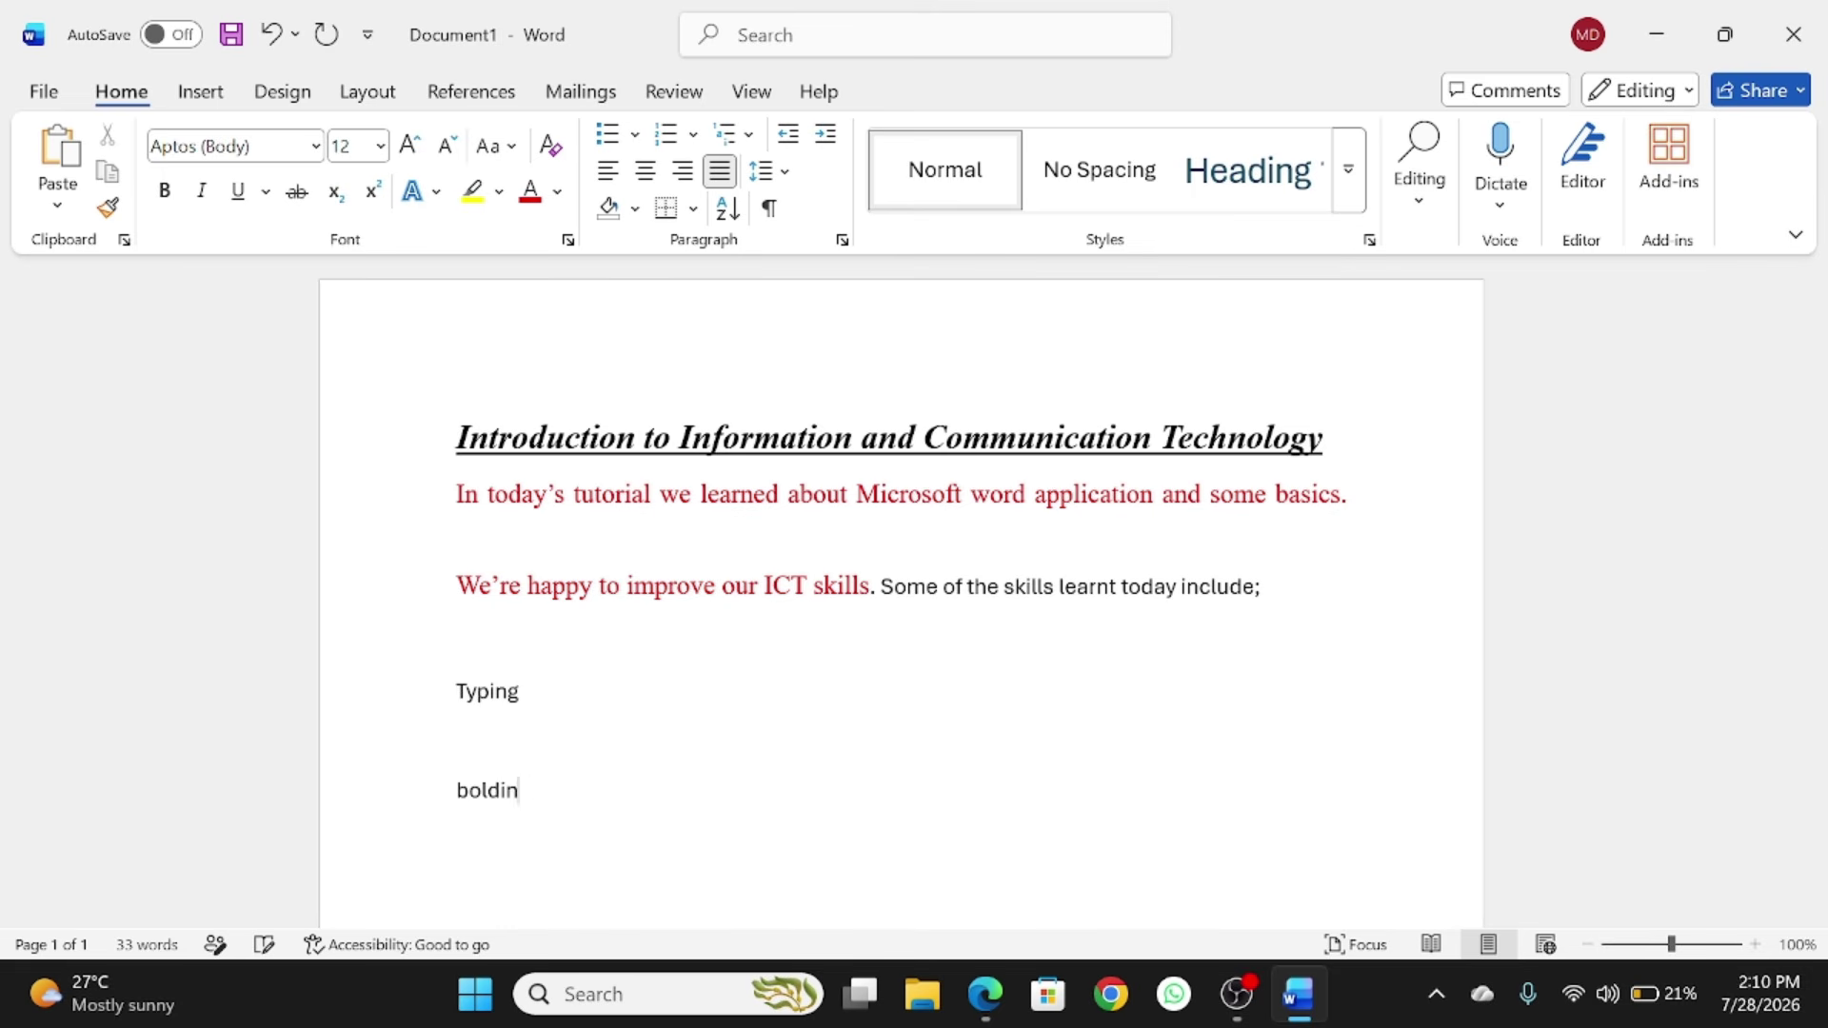
key("Return")
key("Return")
type("underlining")
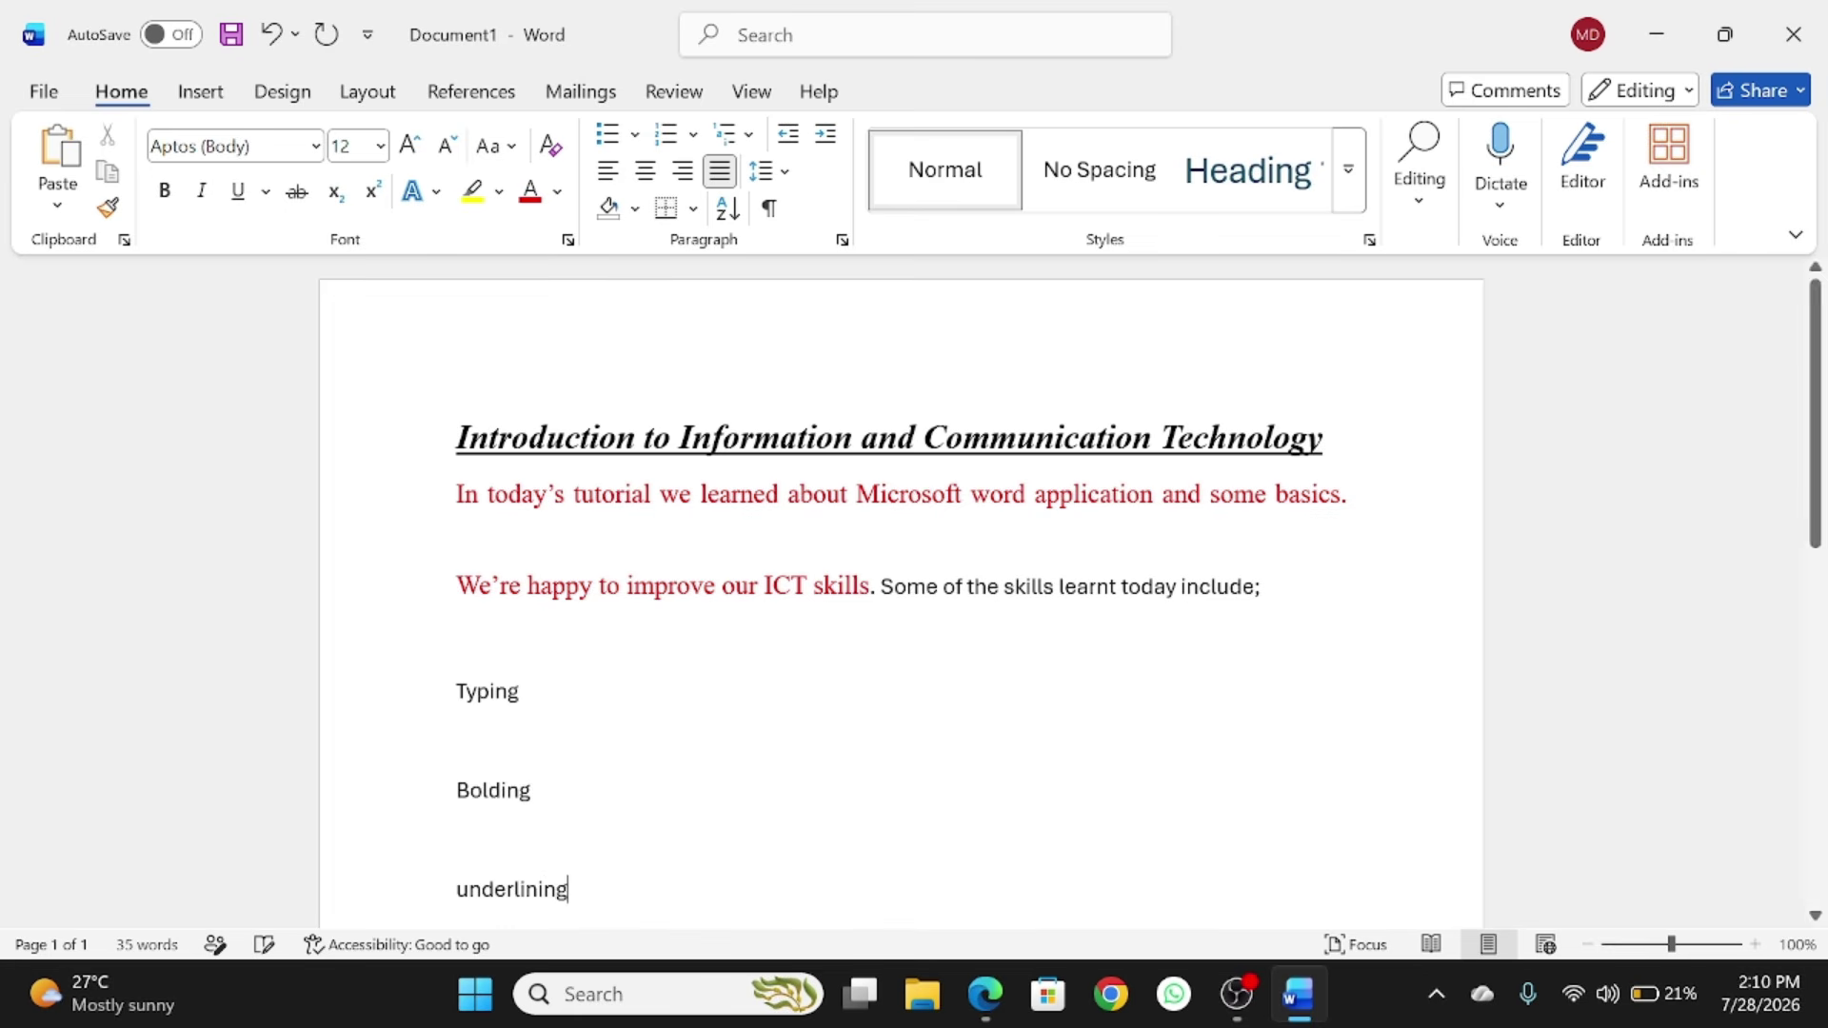
Step: Select the three skill entries, try them as a bulleted list, and make them a numbered list
left_click_drag(580, 893, 460, 693)
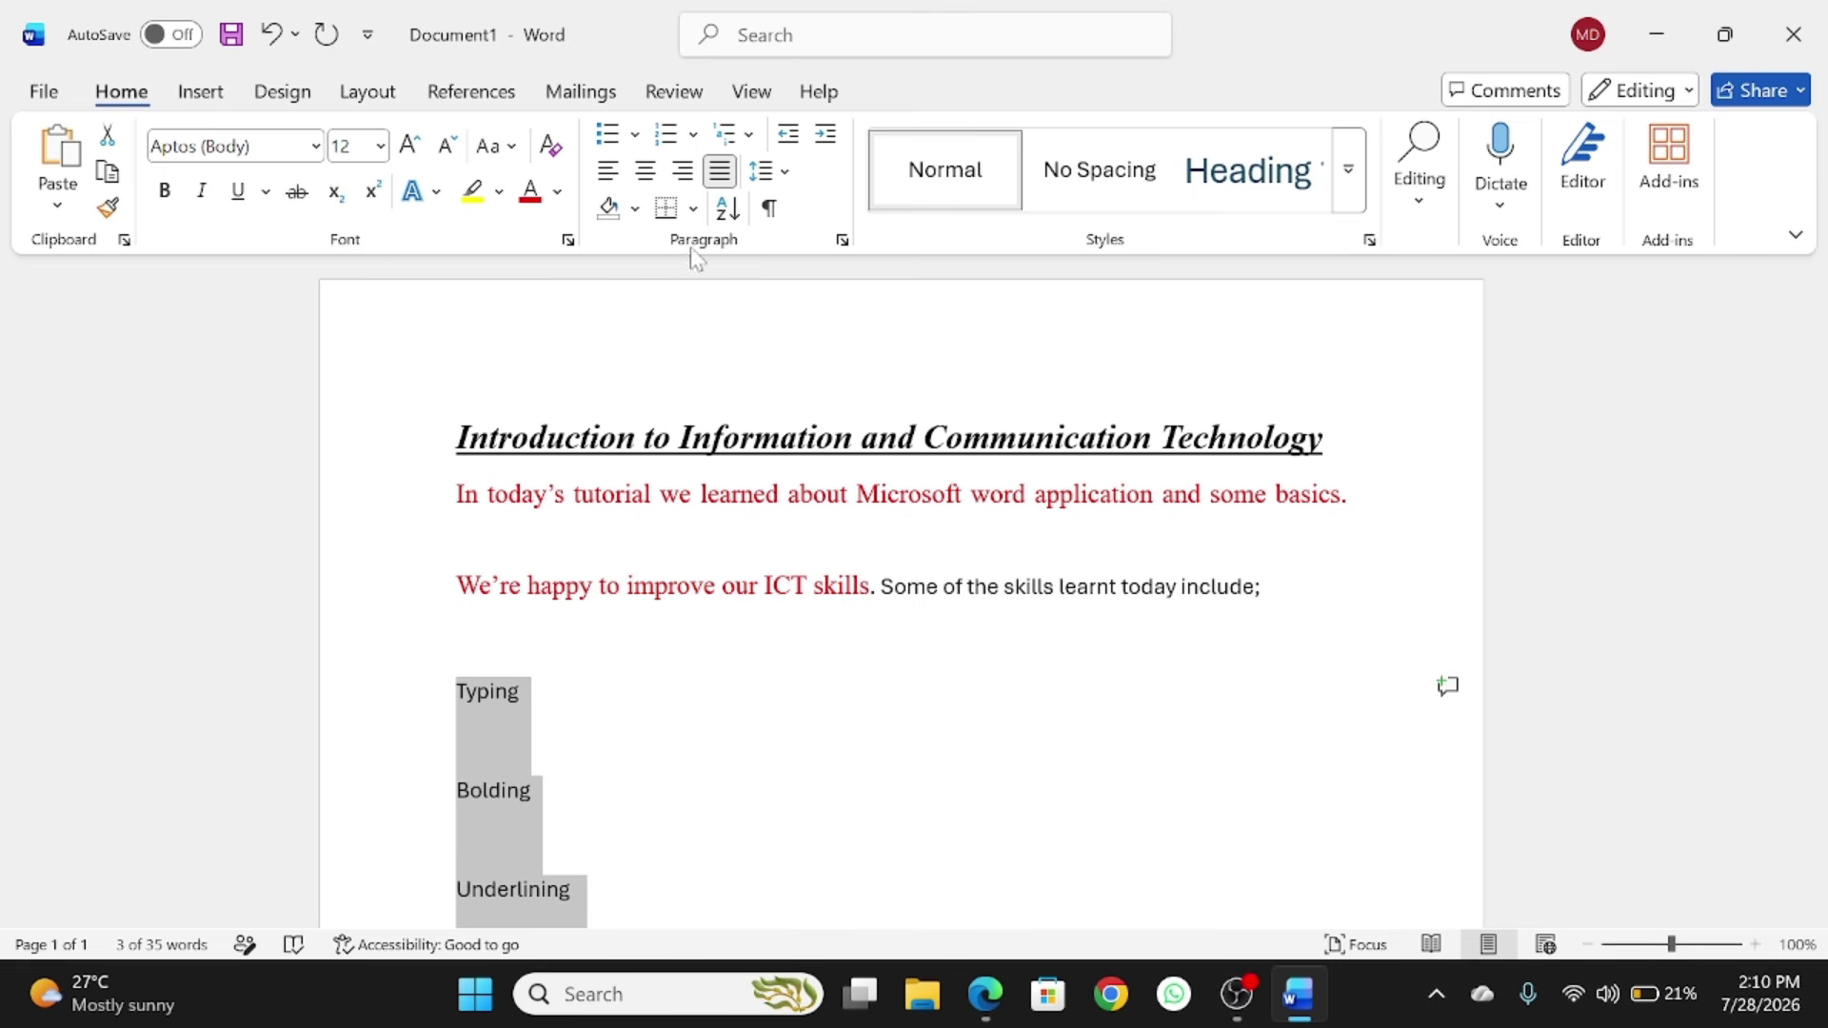
left_click(609, 141)
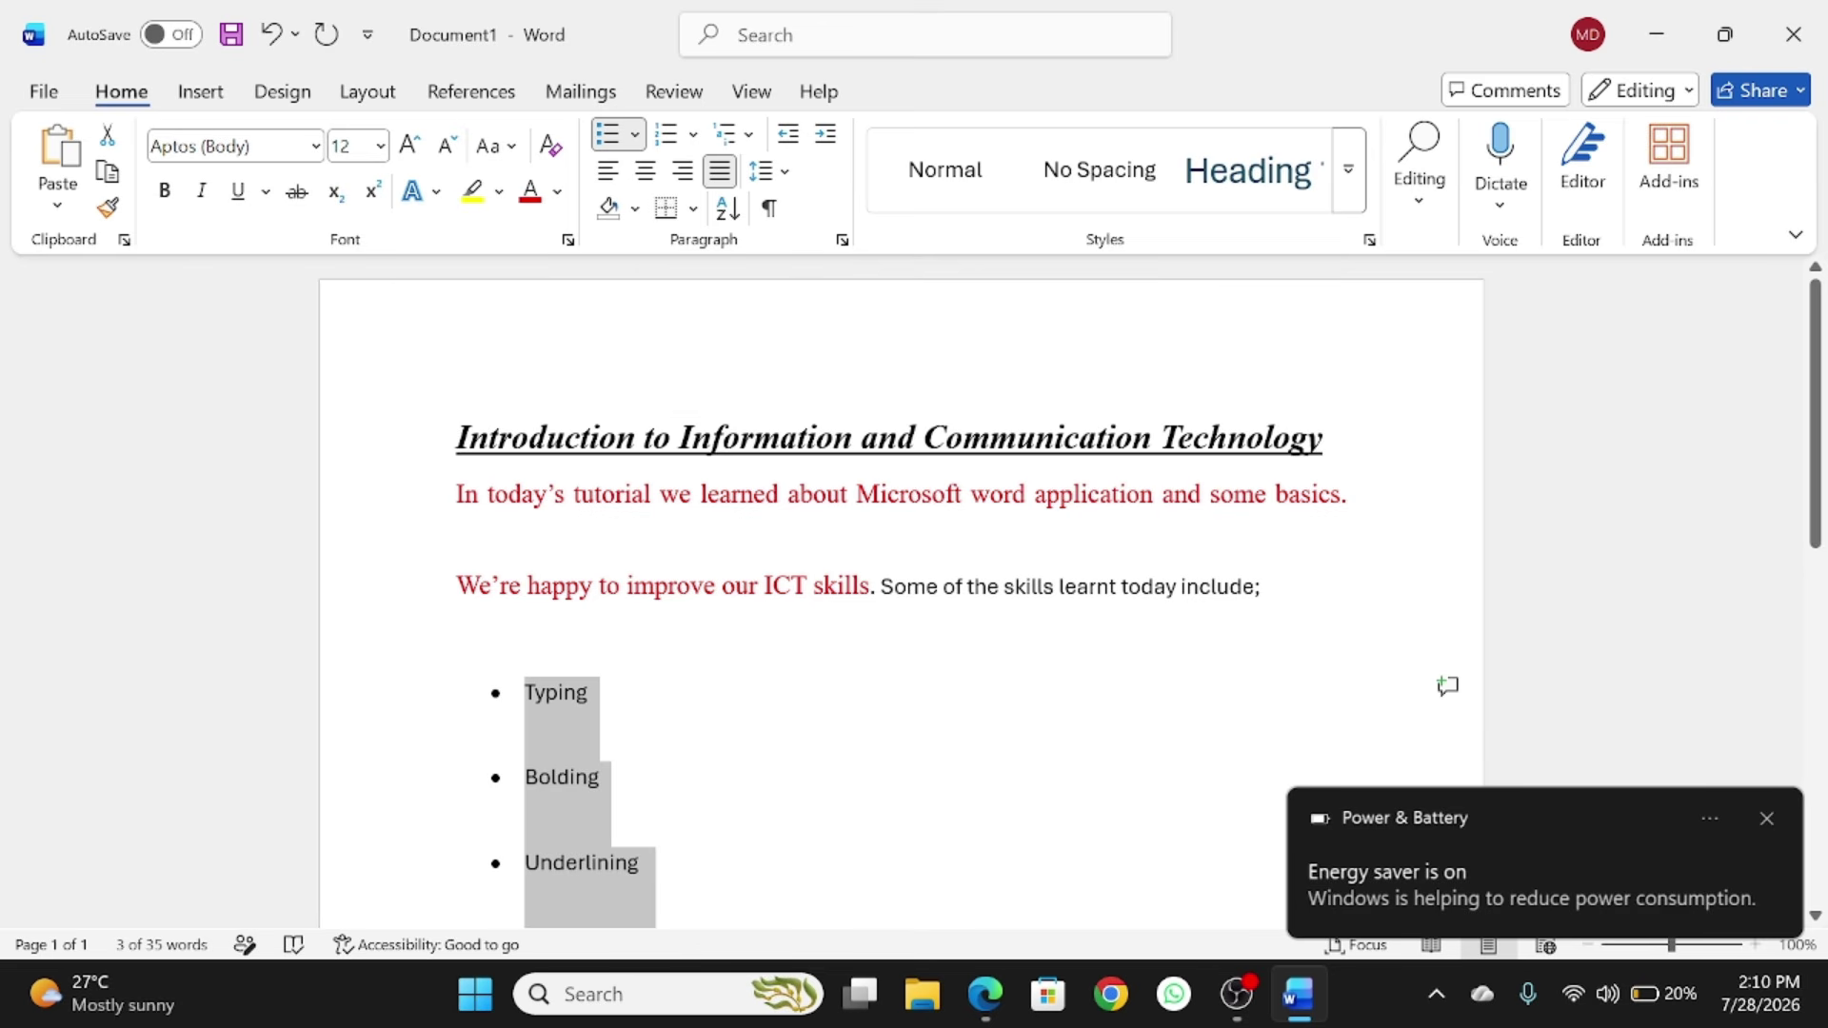
left_click(1766, 817)
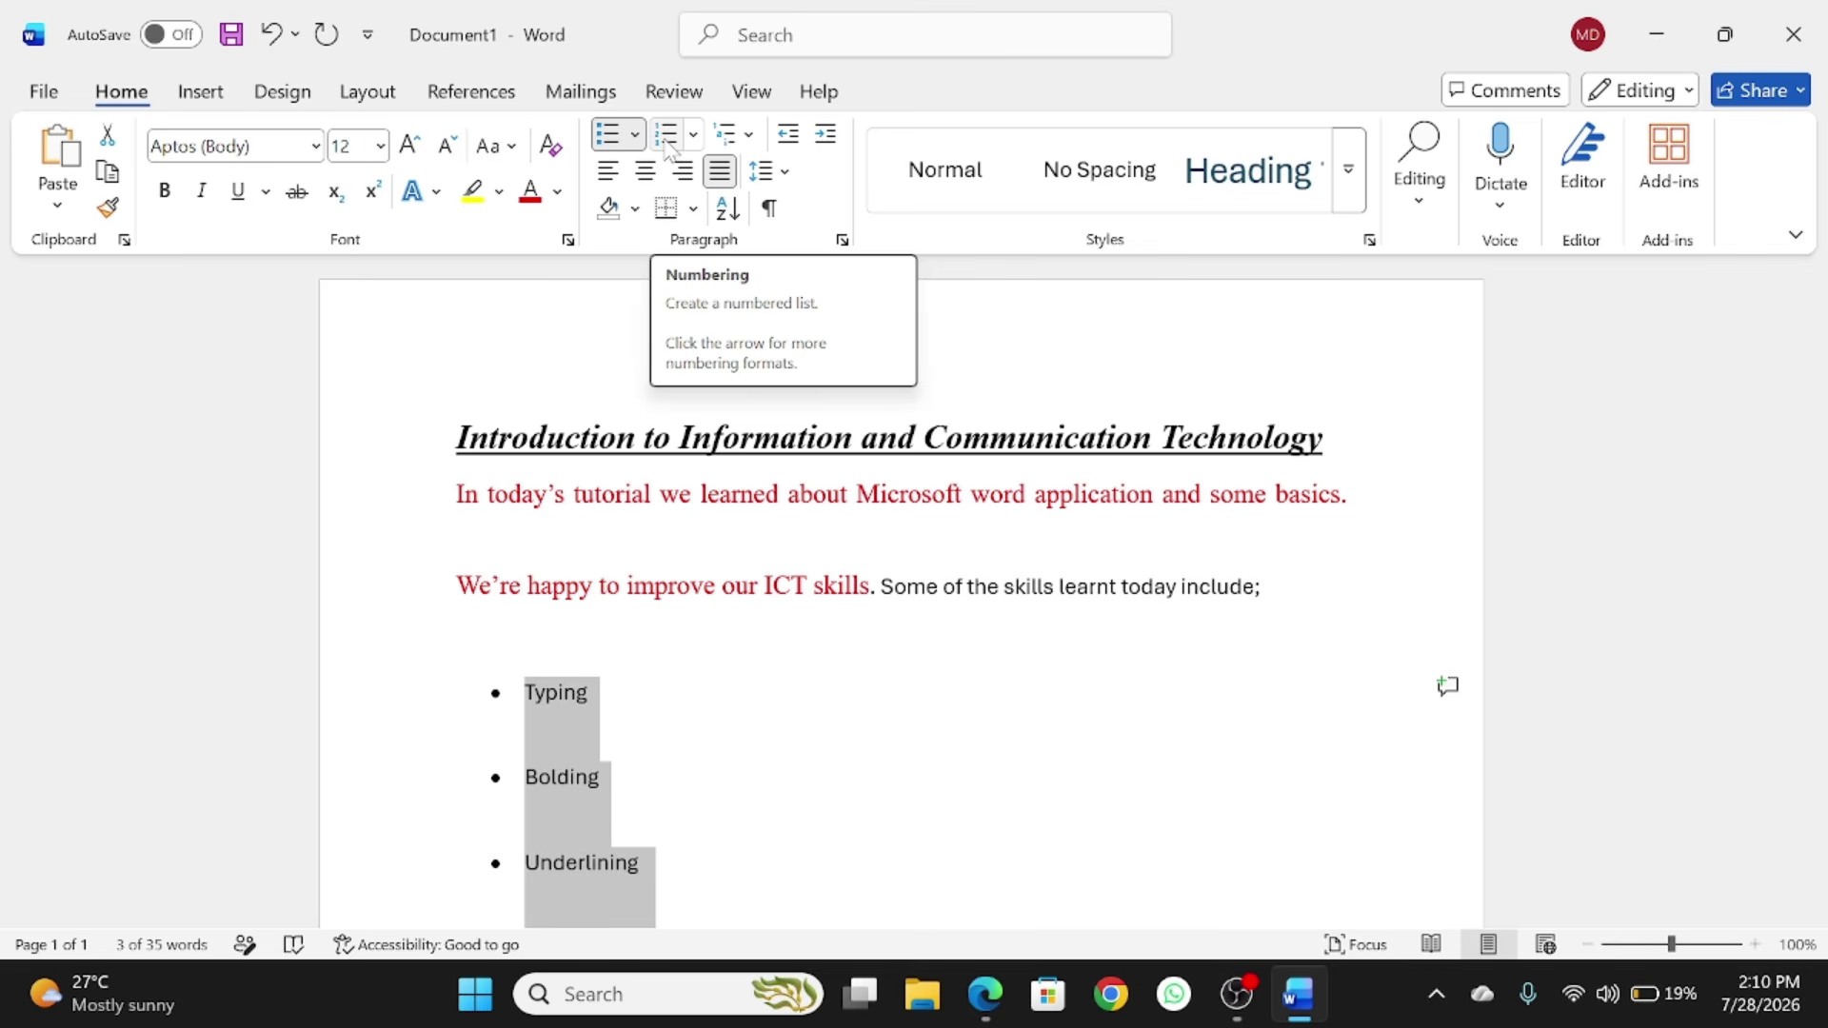
left_click(668, 143)
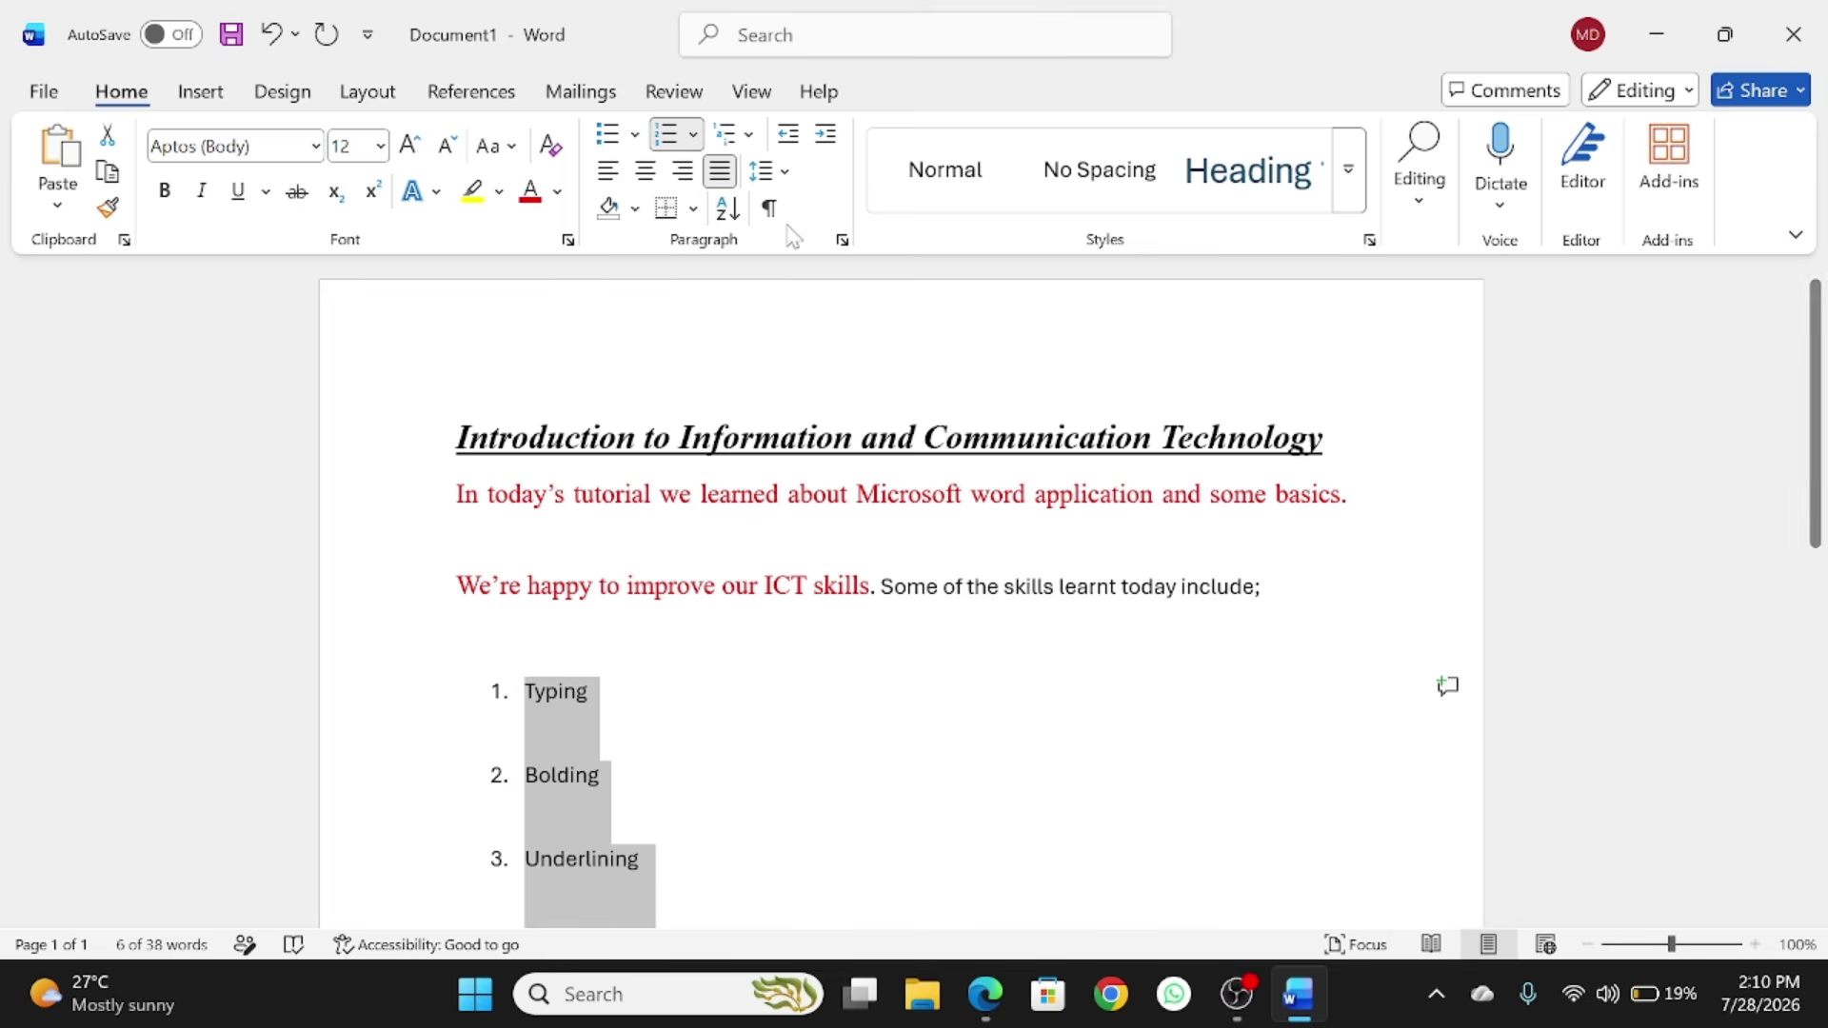
Step: Set the line spacing of the three numbered skill entries to 1.0
left_click(782, 174)
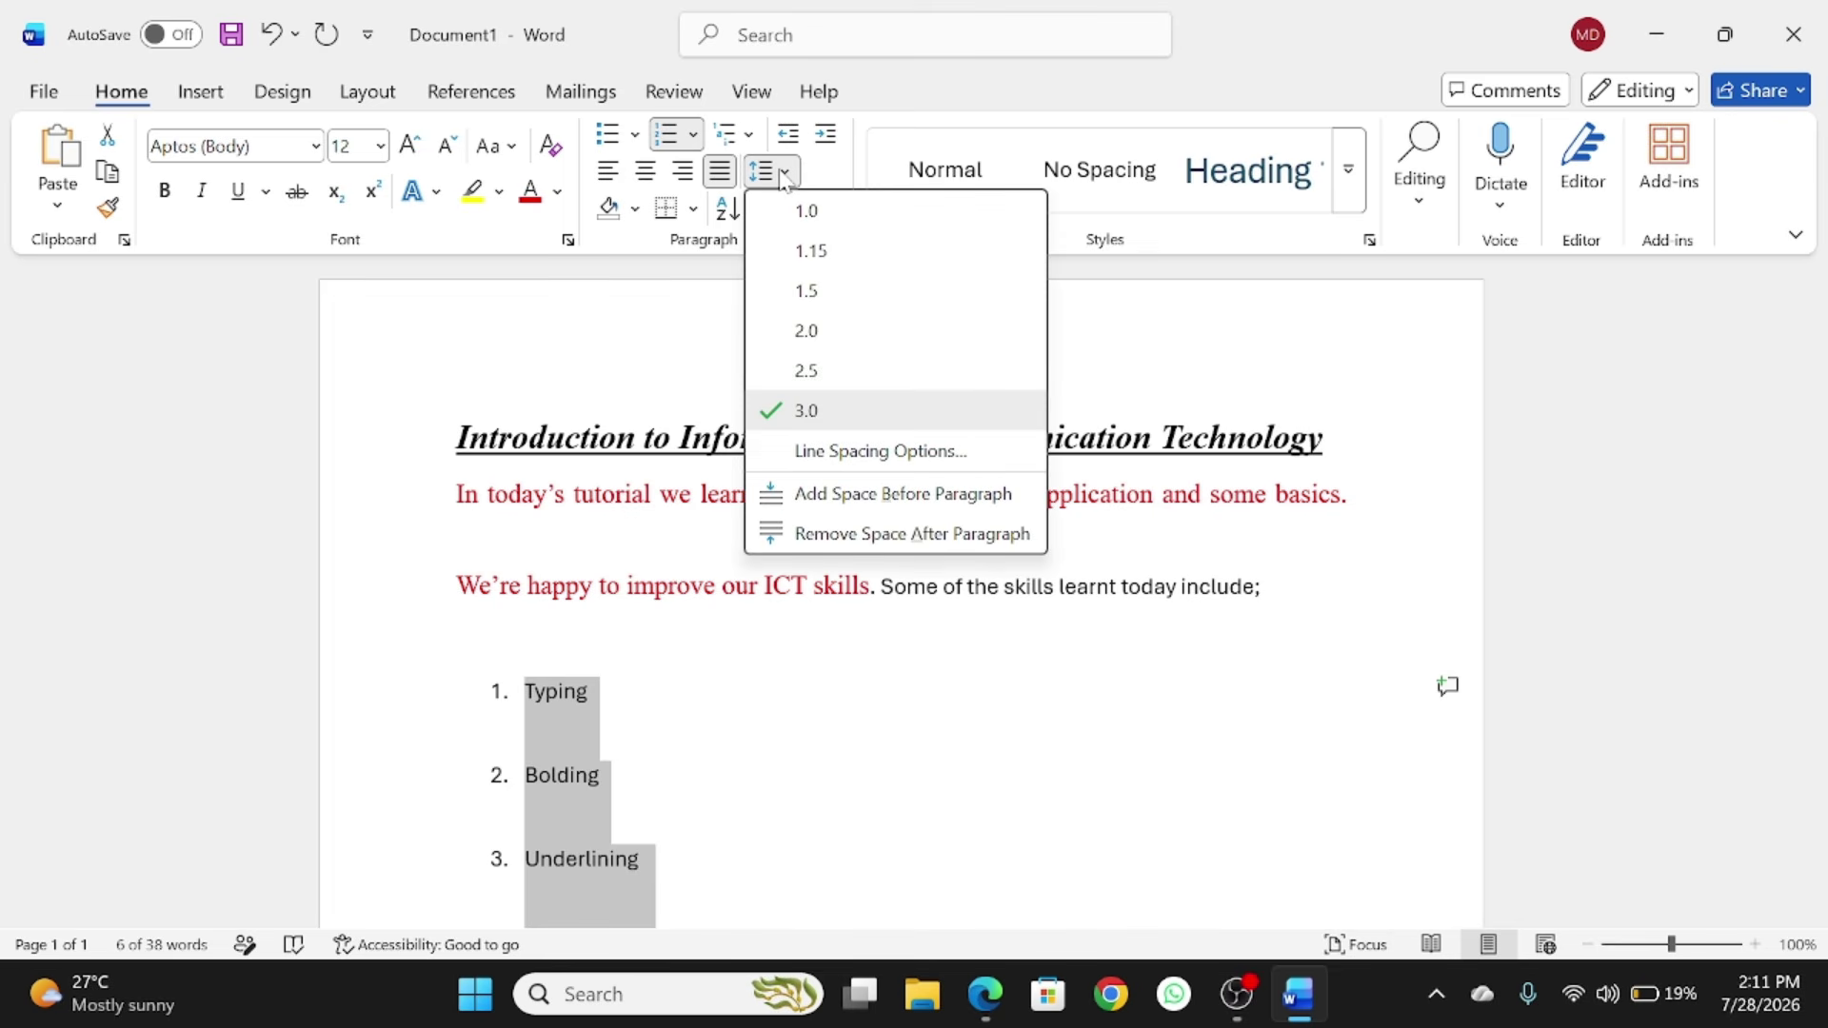
left_click(806, 211)
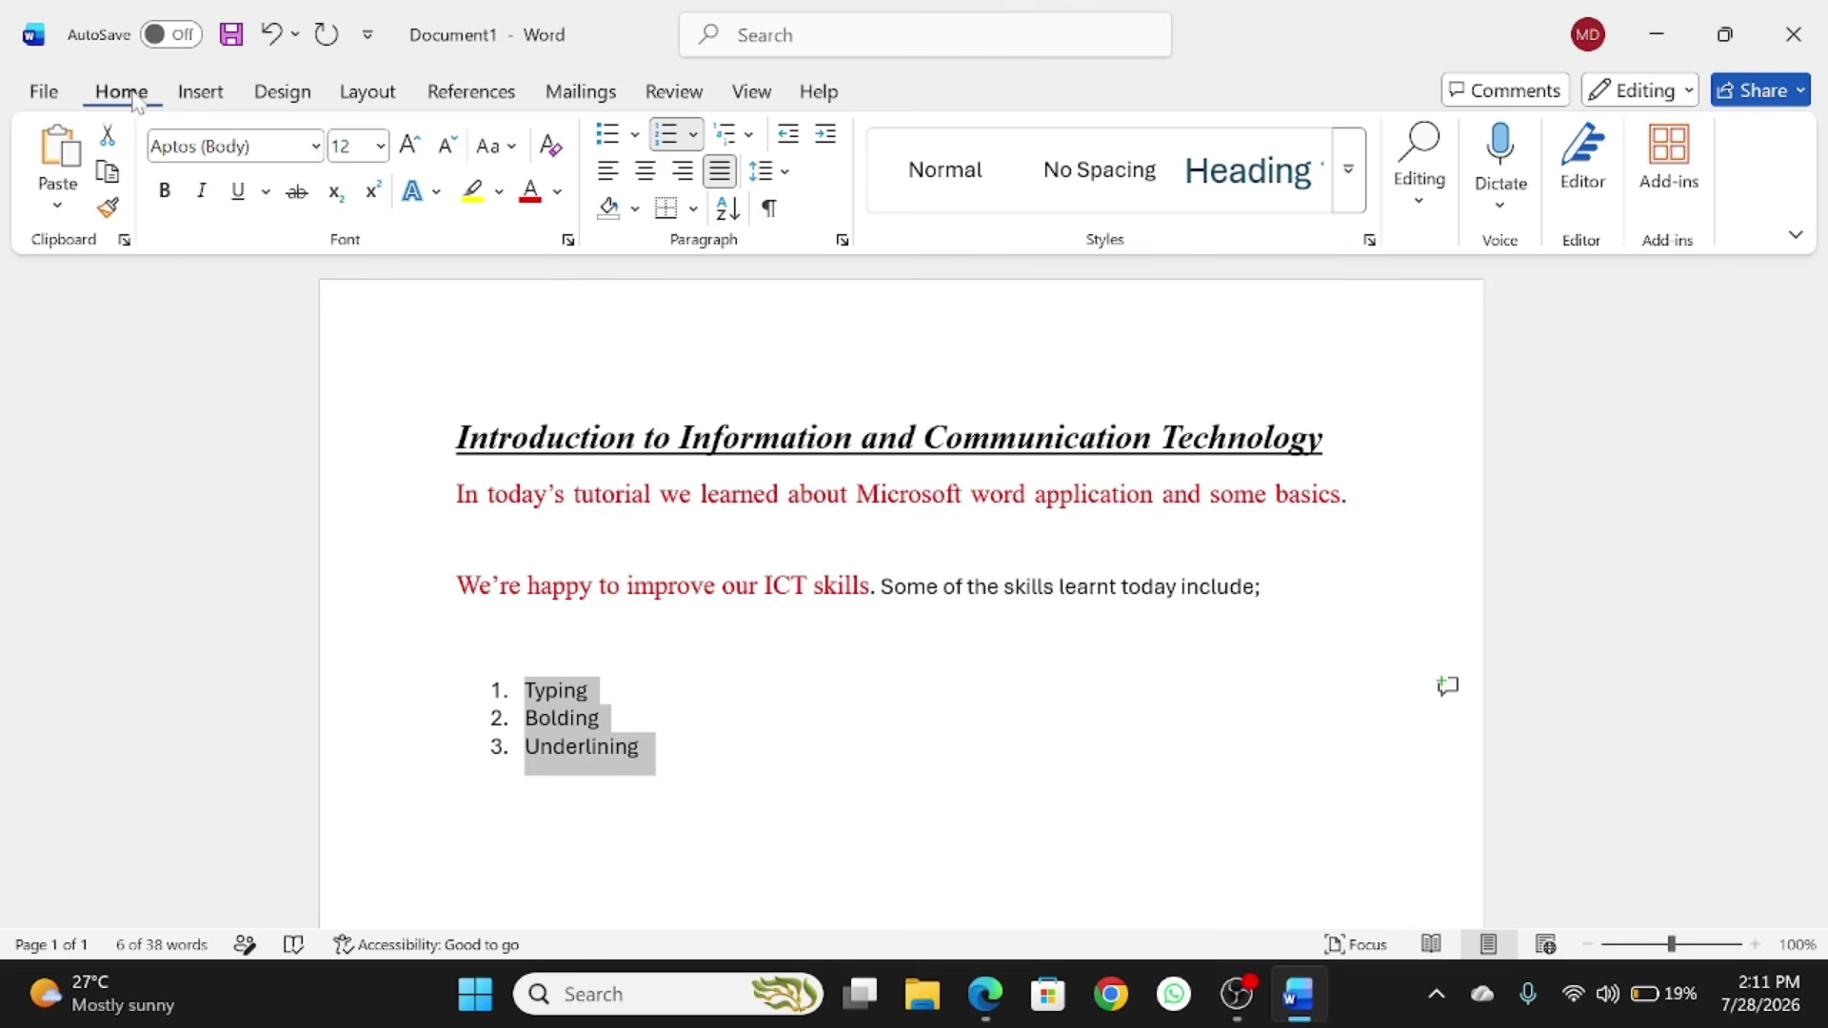
Step: Search the stock images for "fruits" to insert a picture over the selected skills list
left_click(203, 92)
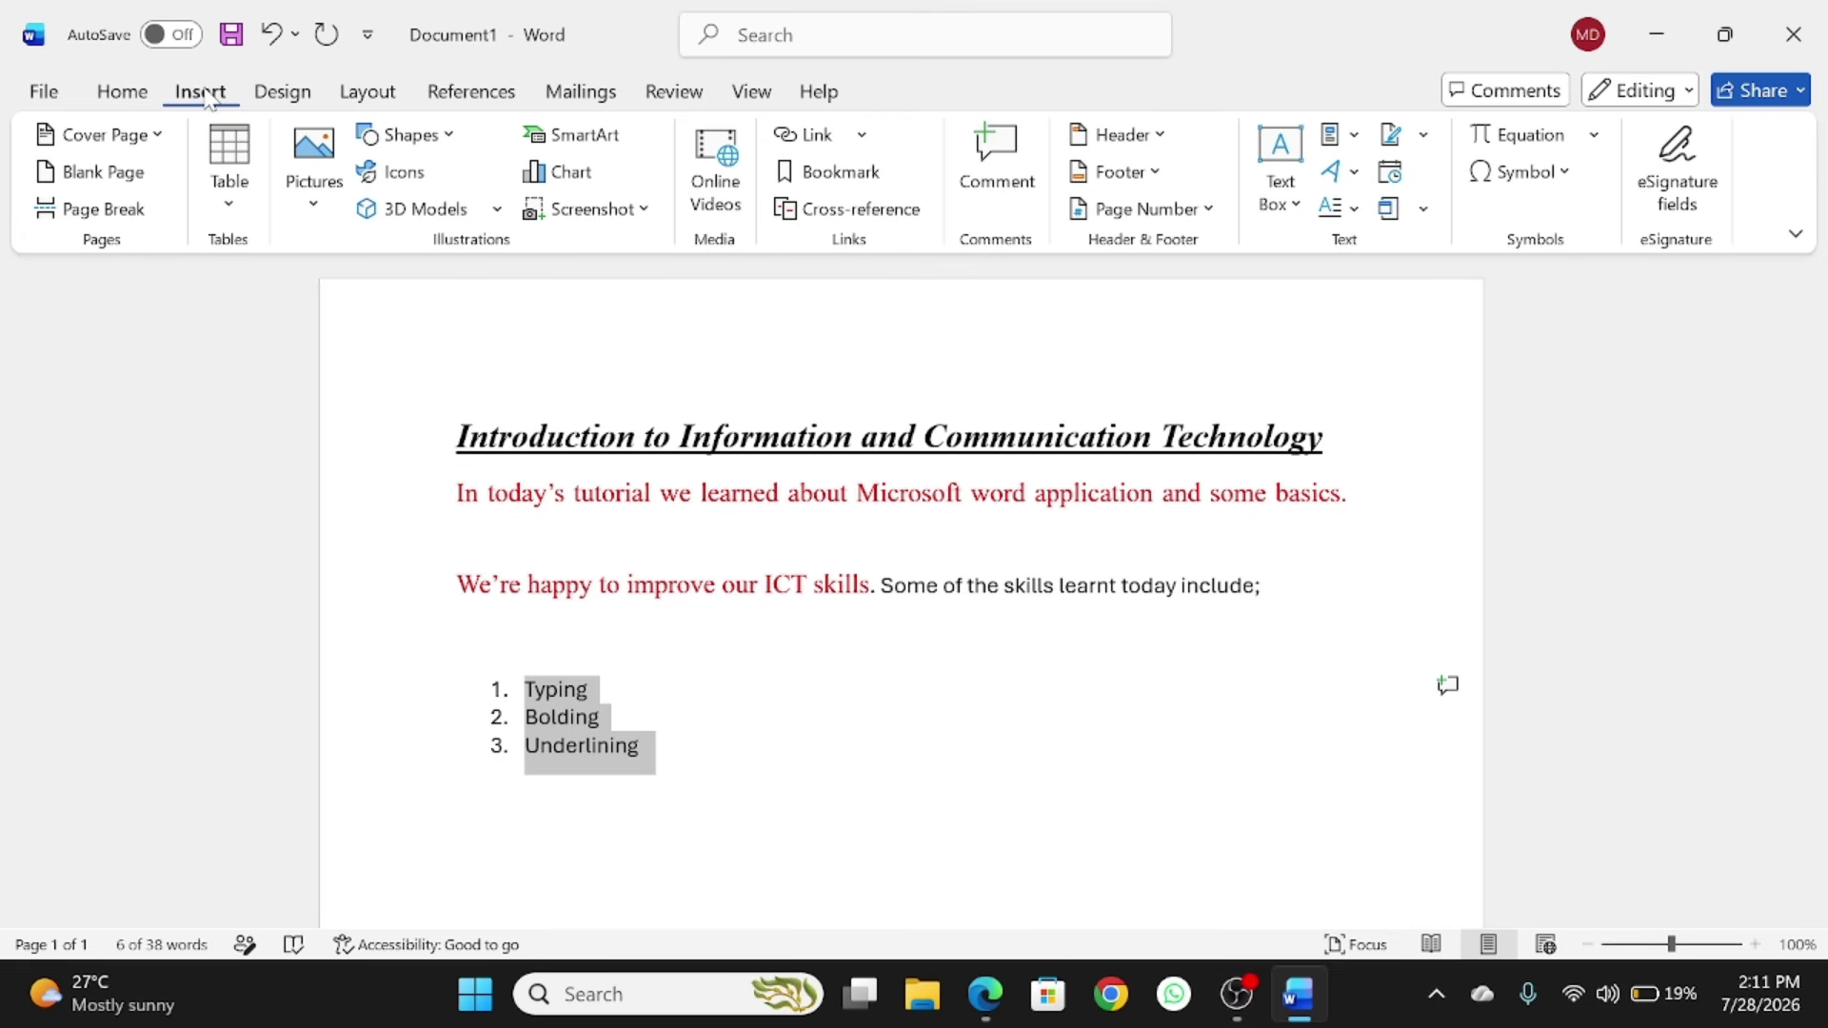
left_click(309, 190)
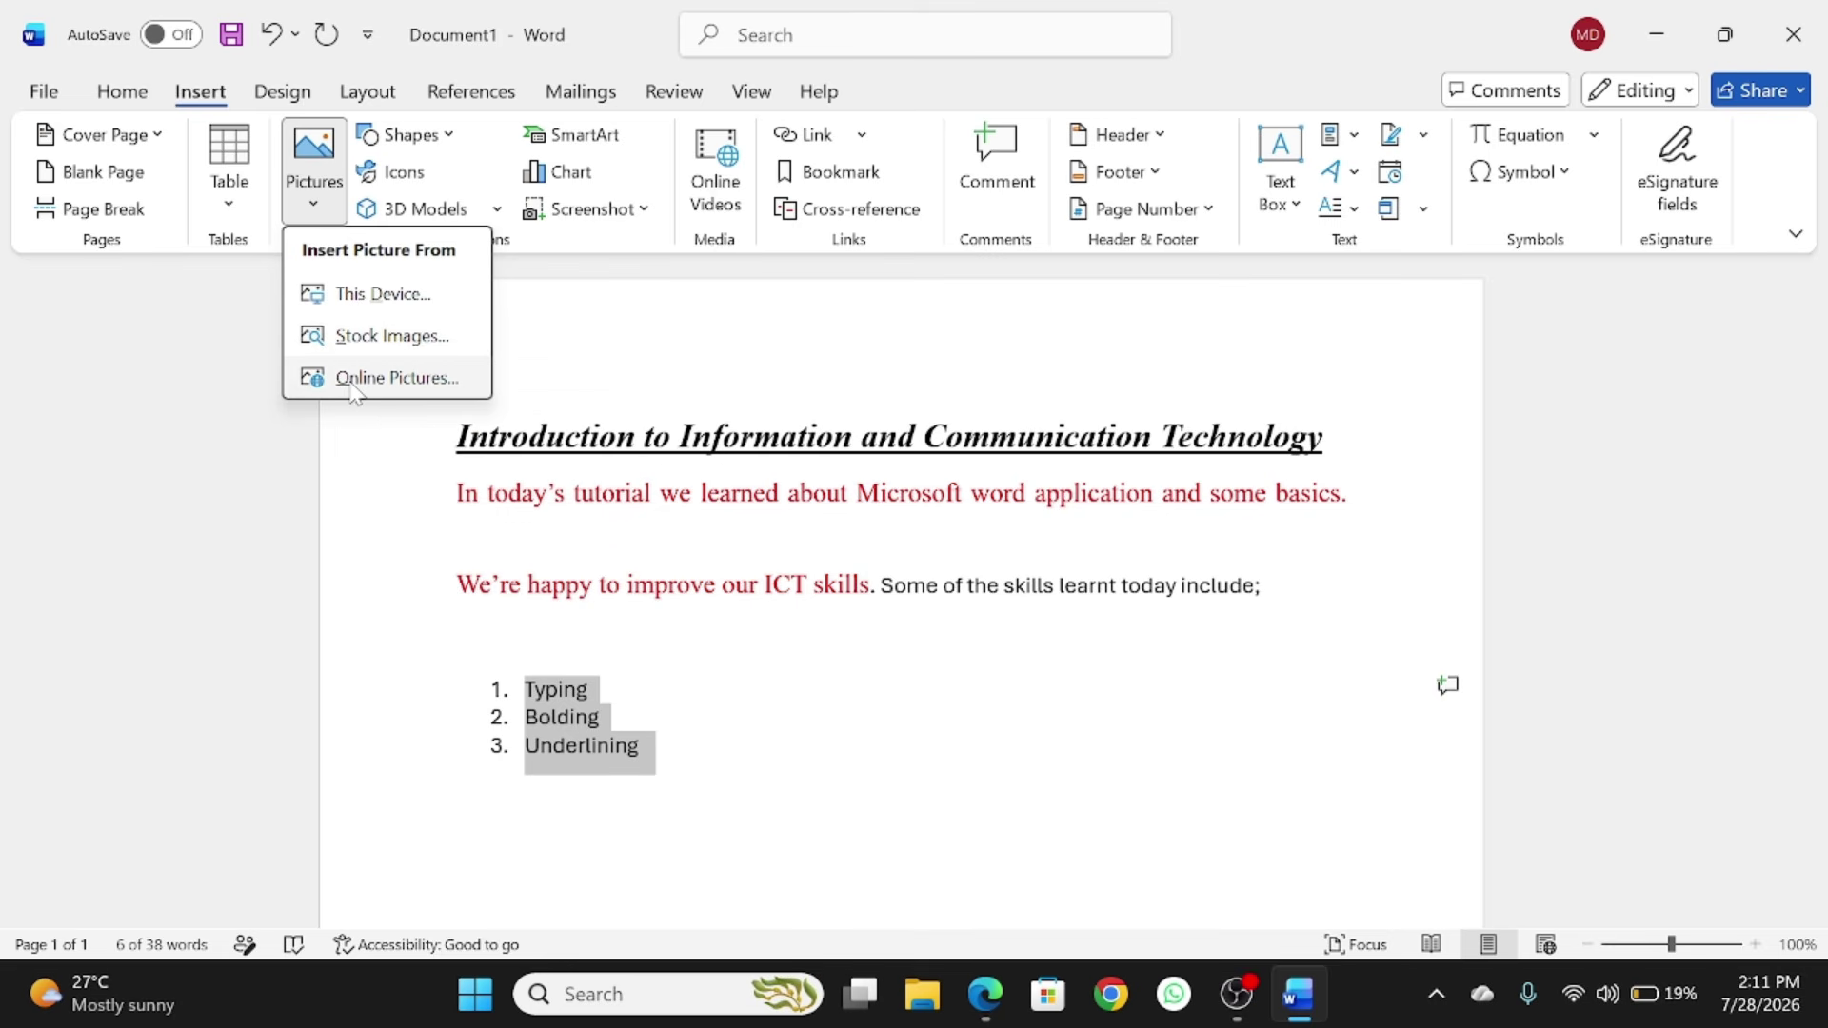
left_click(425, 340)
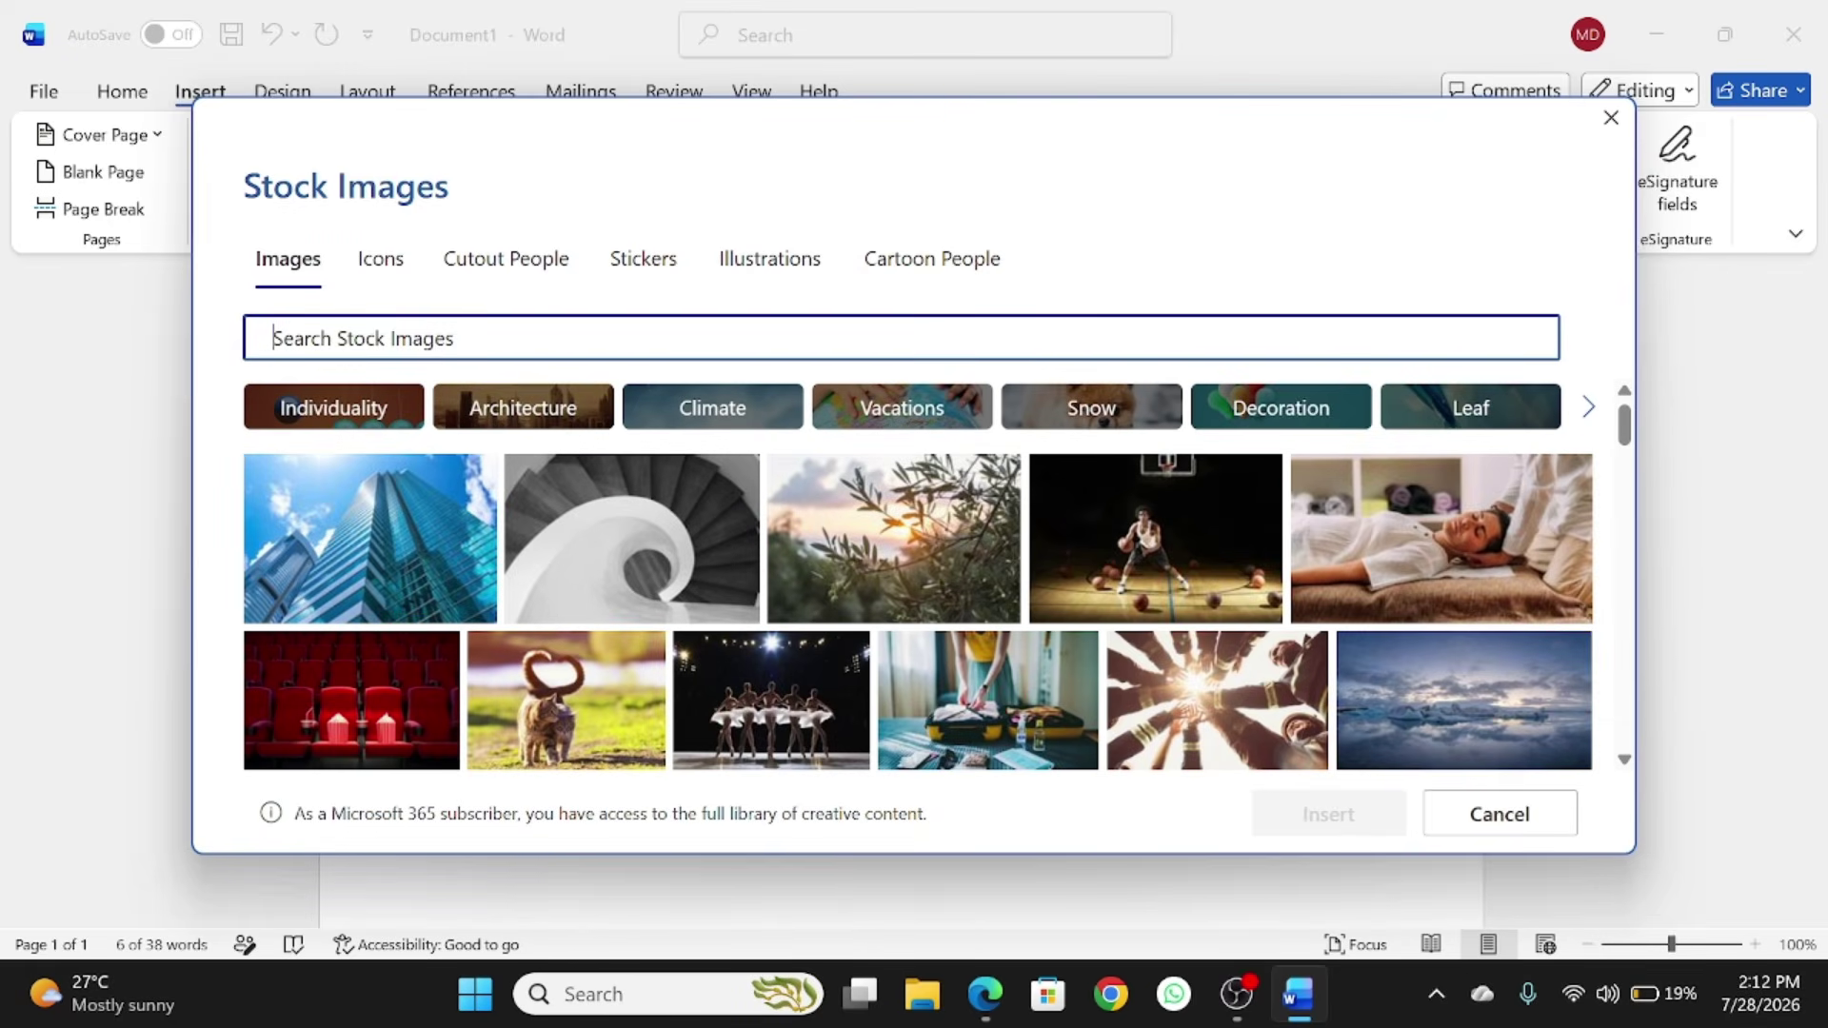
type("fruits")
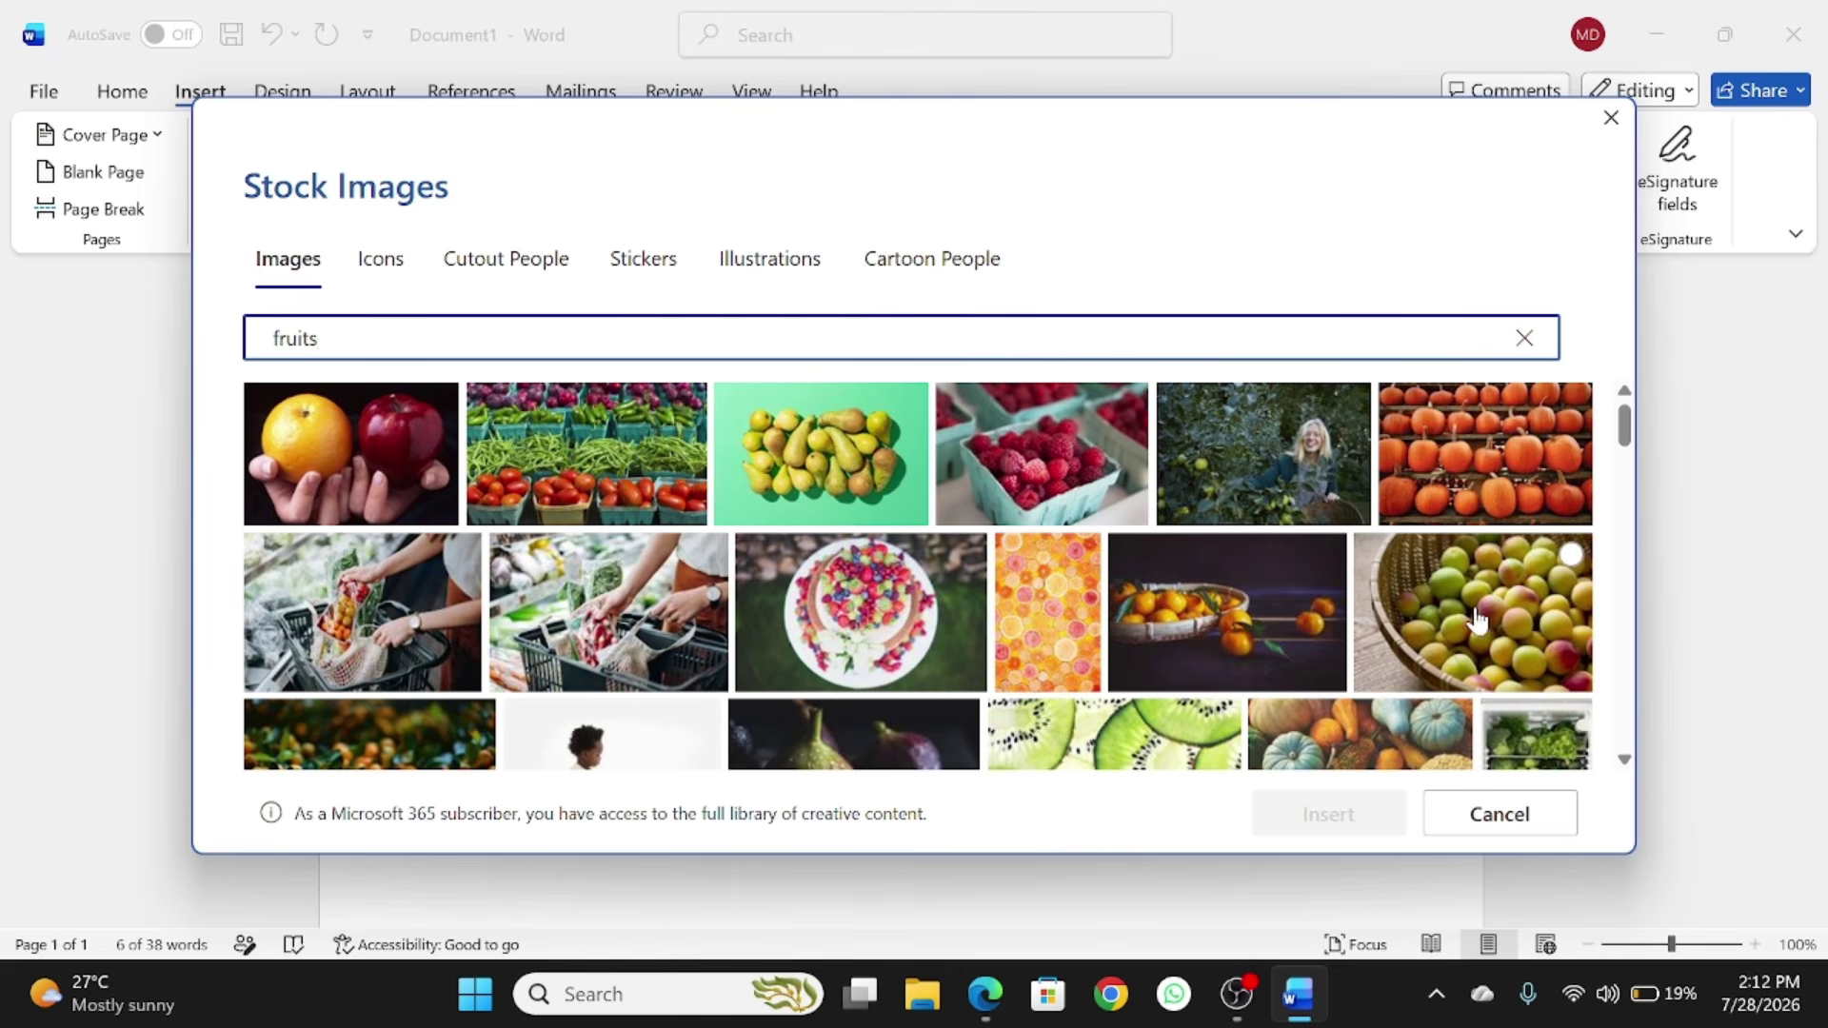
Step: Browse the fruit images and insert the photo of yellow-green fruits in a wicker basket
scroll(1456, 633, "down", 1)
scroll(1457, 628, "down", 8)
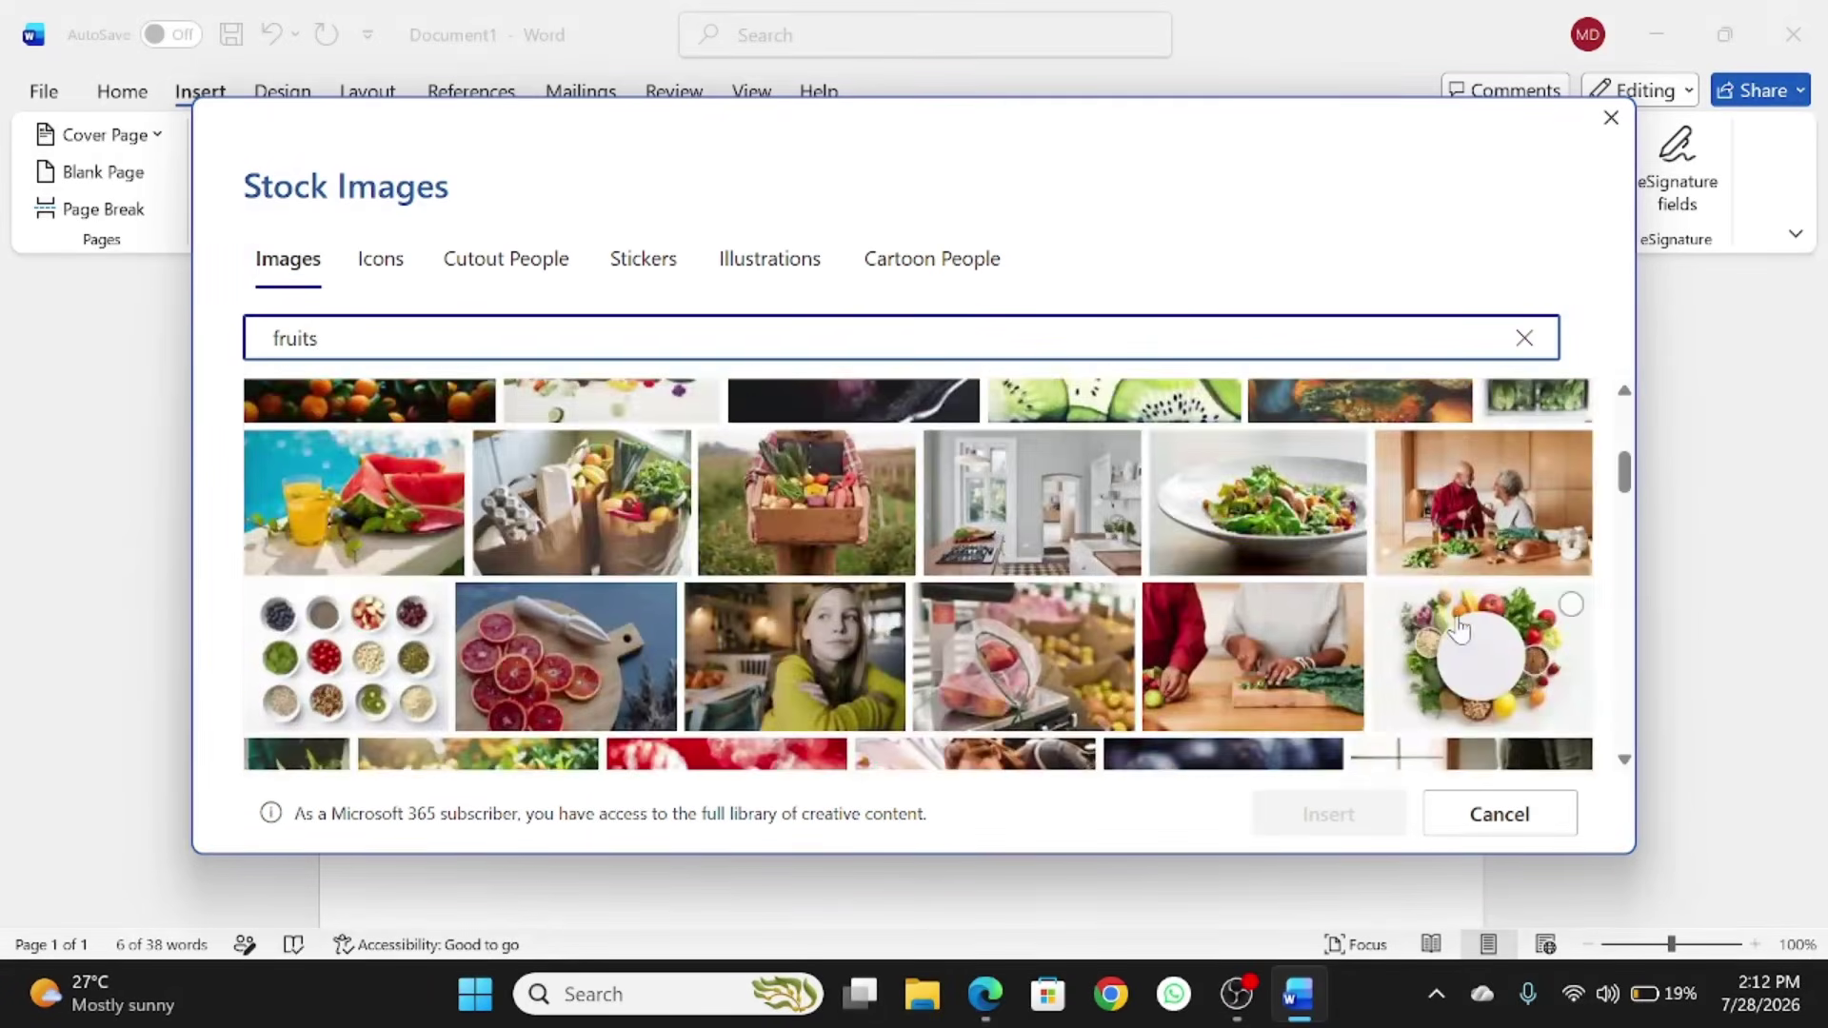
scroll(1458, 628, "down", 2)
scroll(1458, 628, "up", 6)
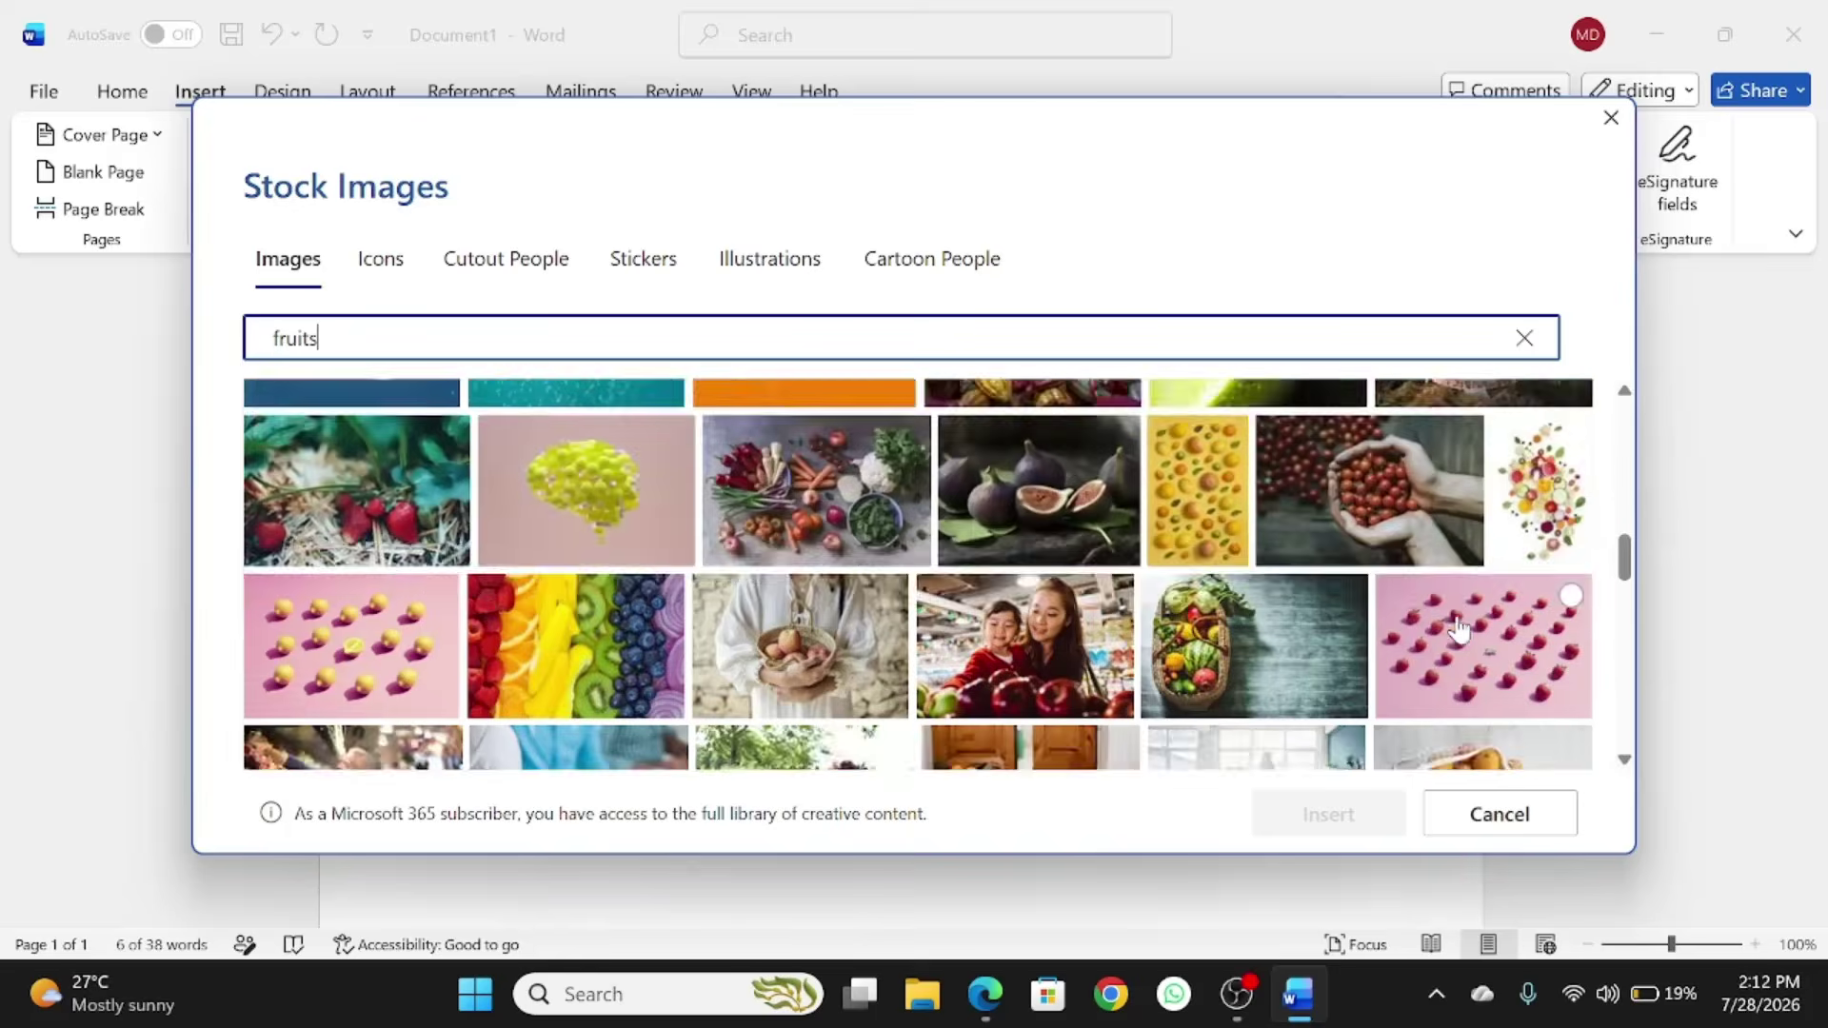
scroll(1459, 629, "up", 6)
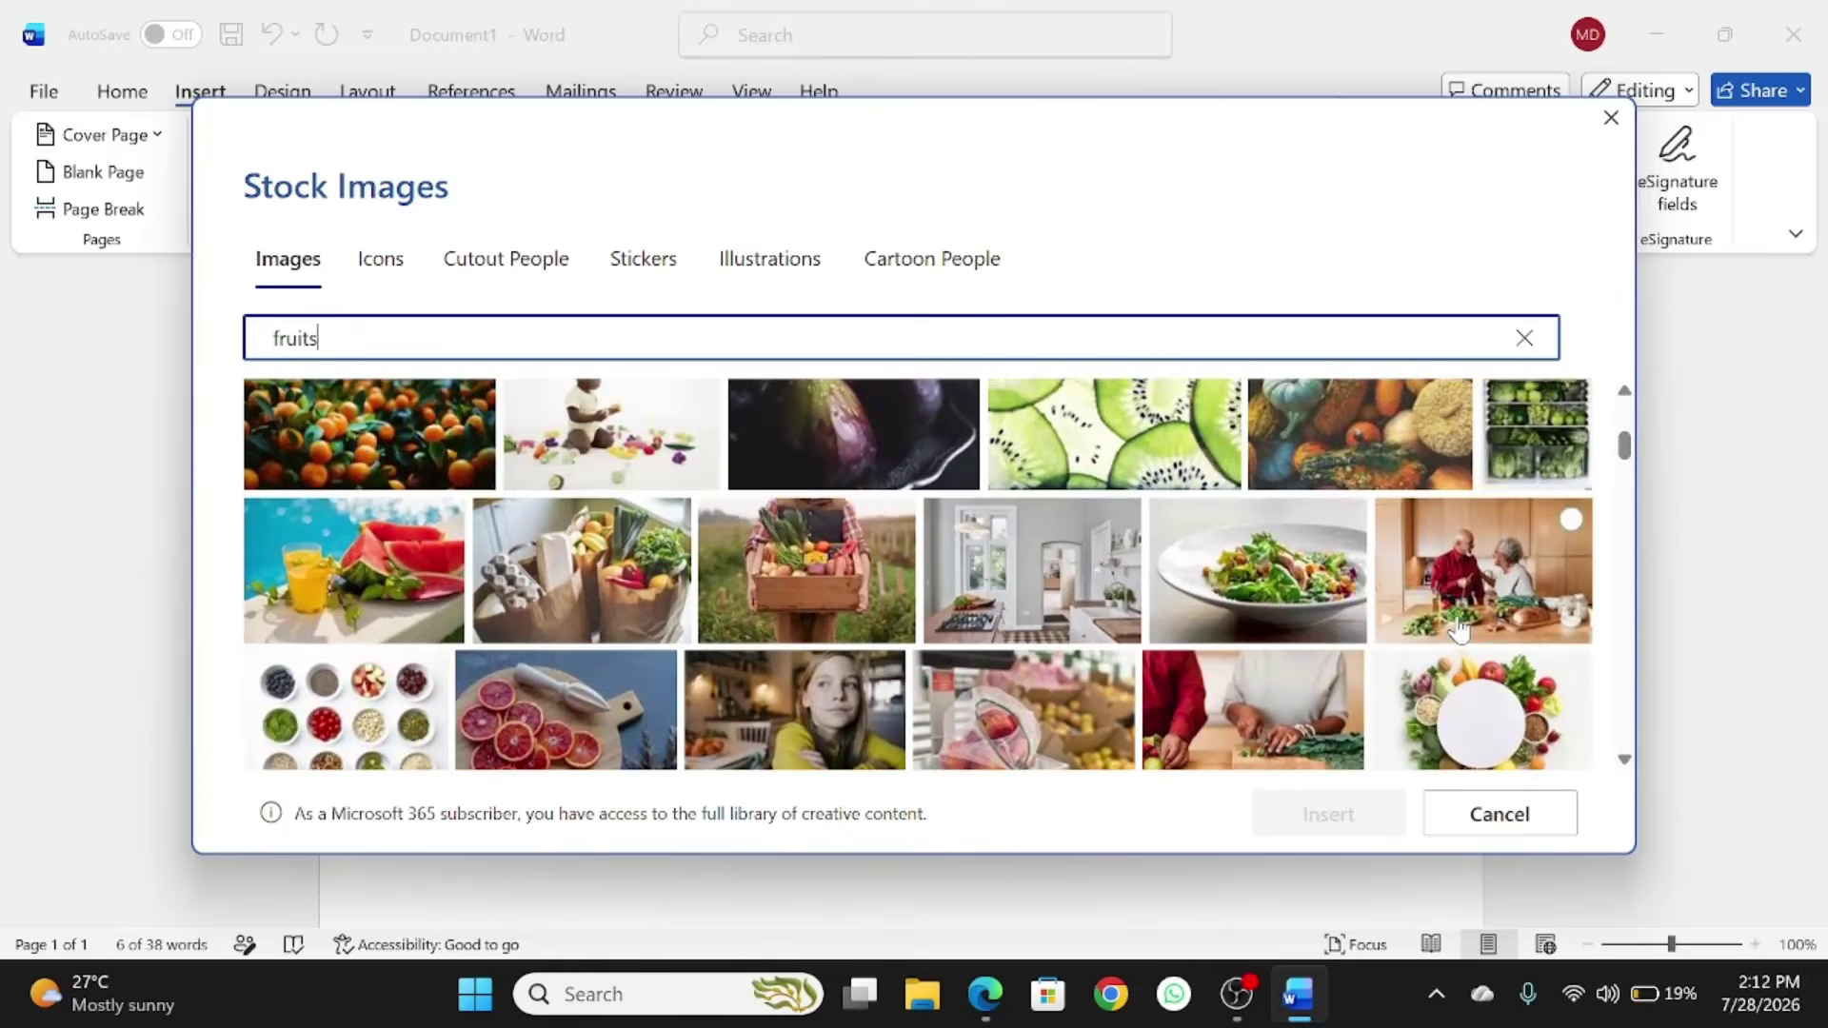
scroll(1458, 624, "up", 1)
left_click(1502, 541)
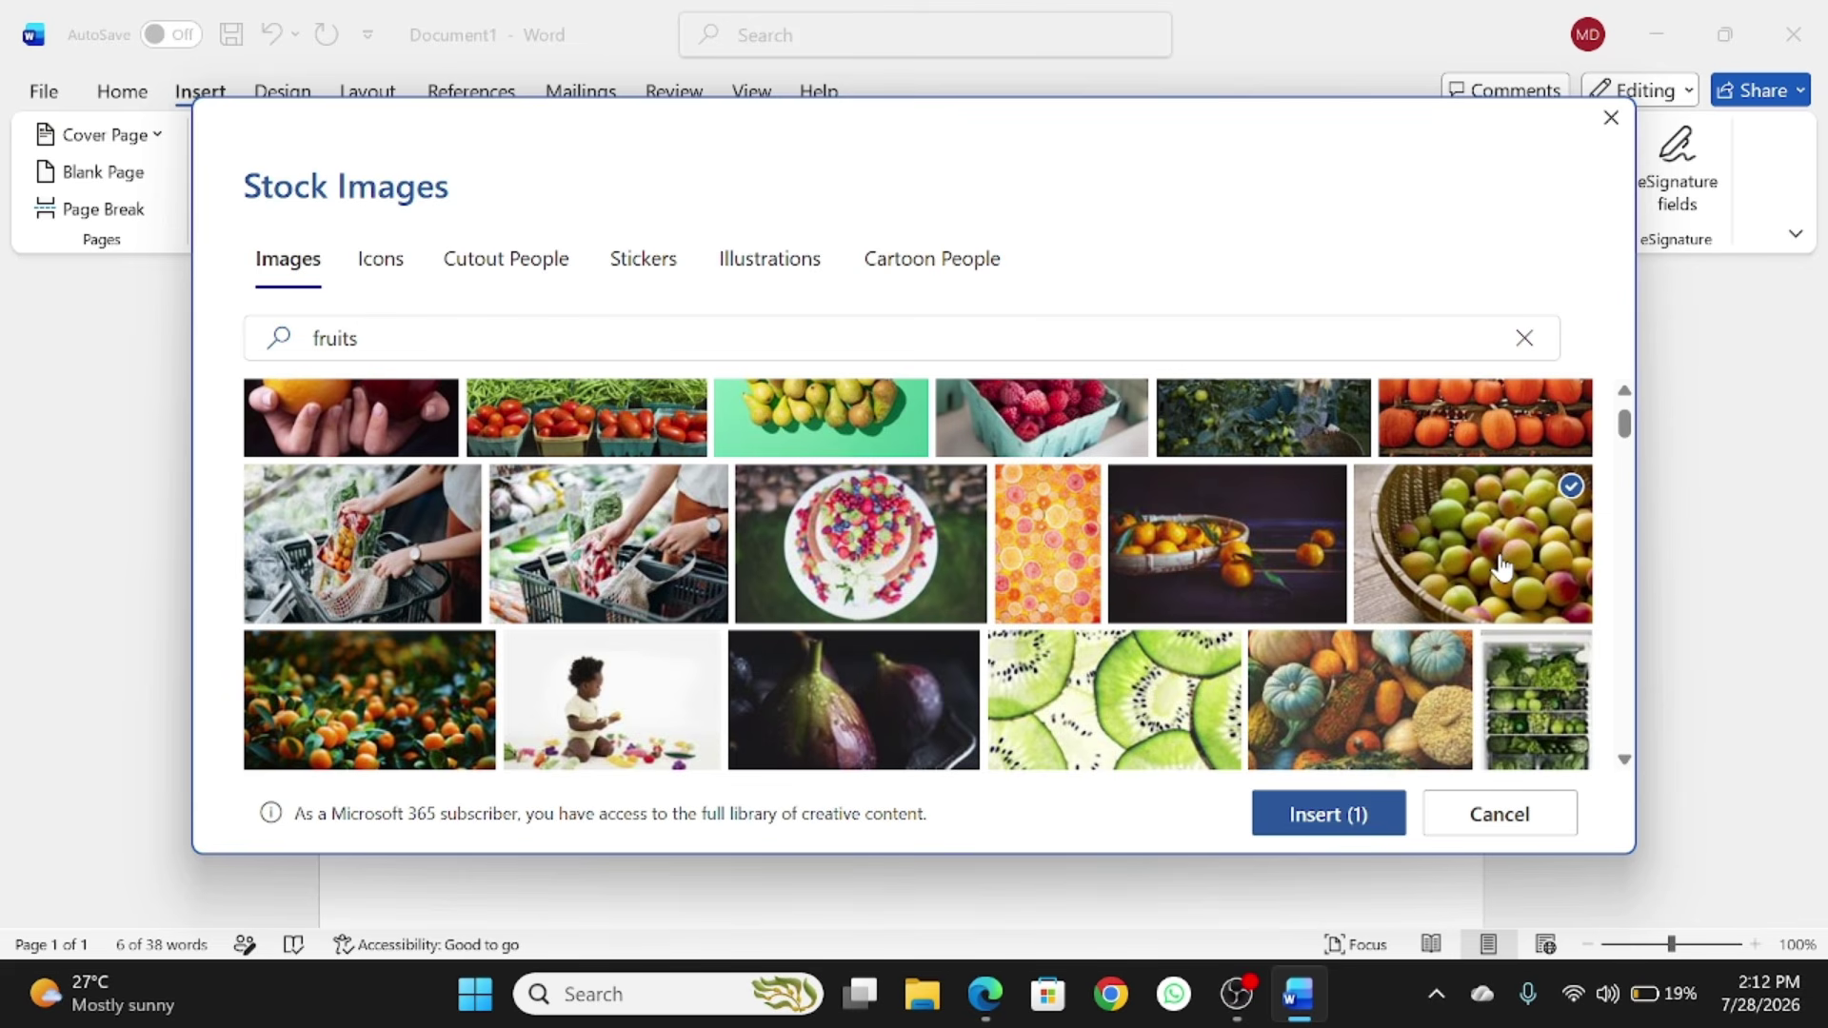
left_click(1333, 812)
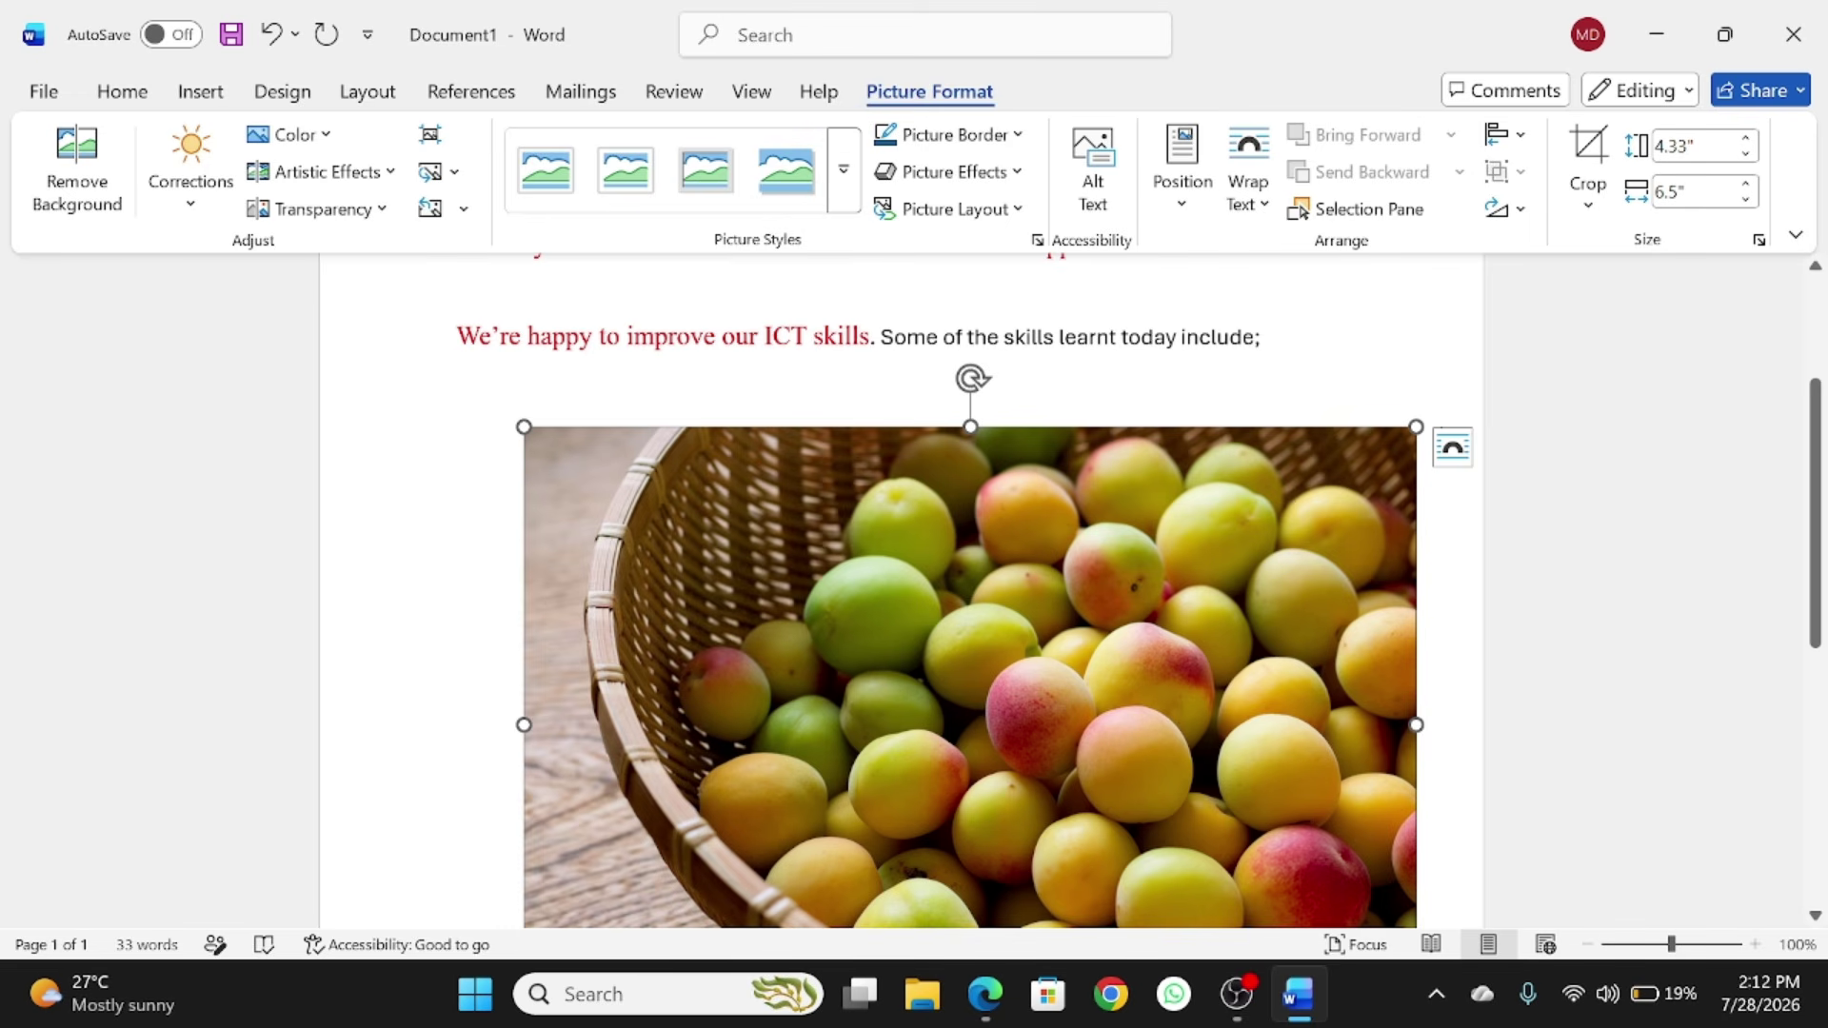
Step: Try removing the background of the fruit picture, and undo it
left_click(83, 164)
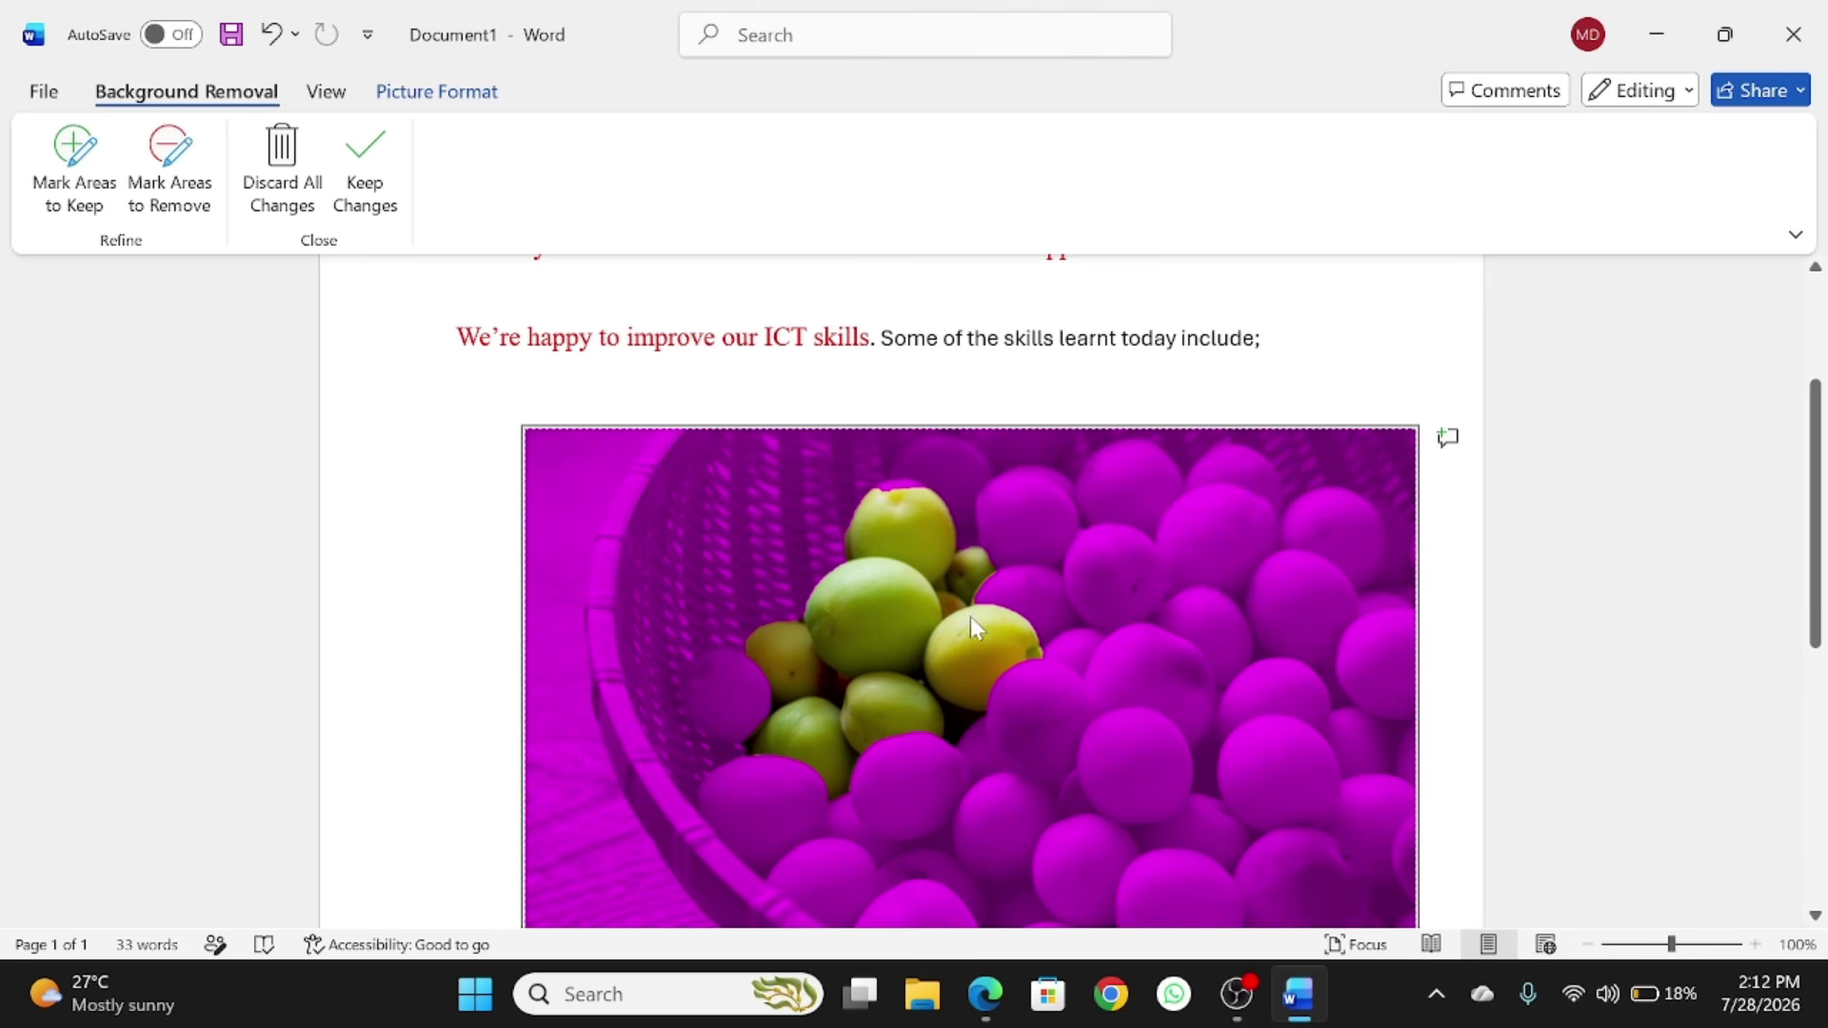
left_click(272, 35)
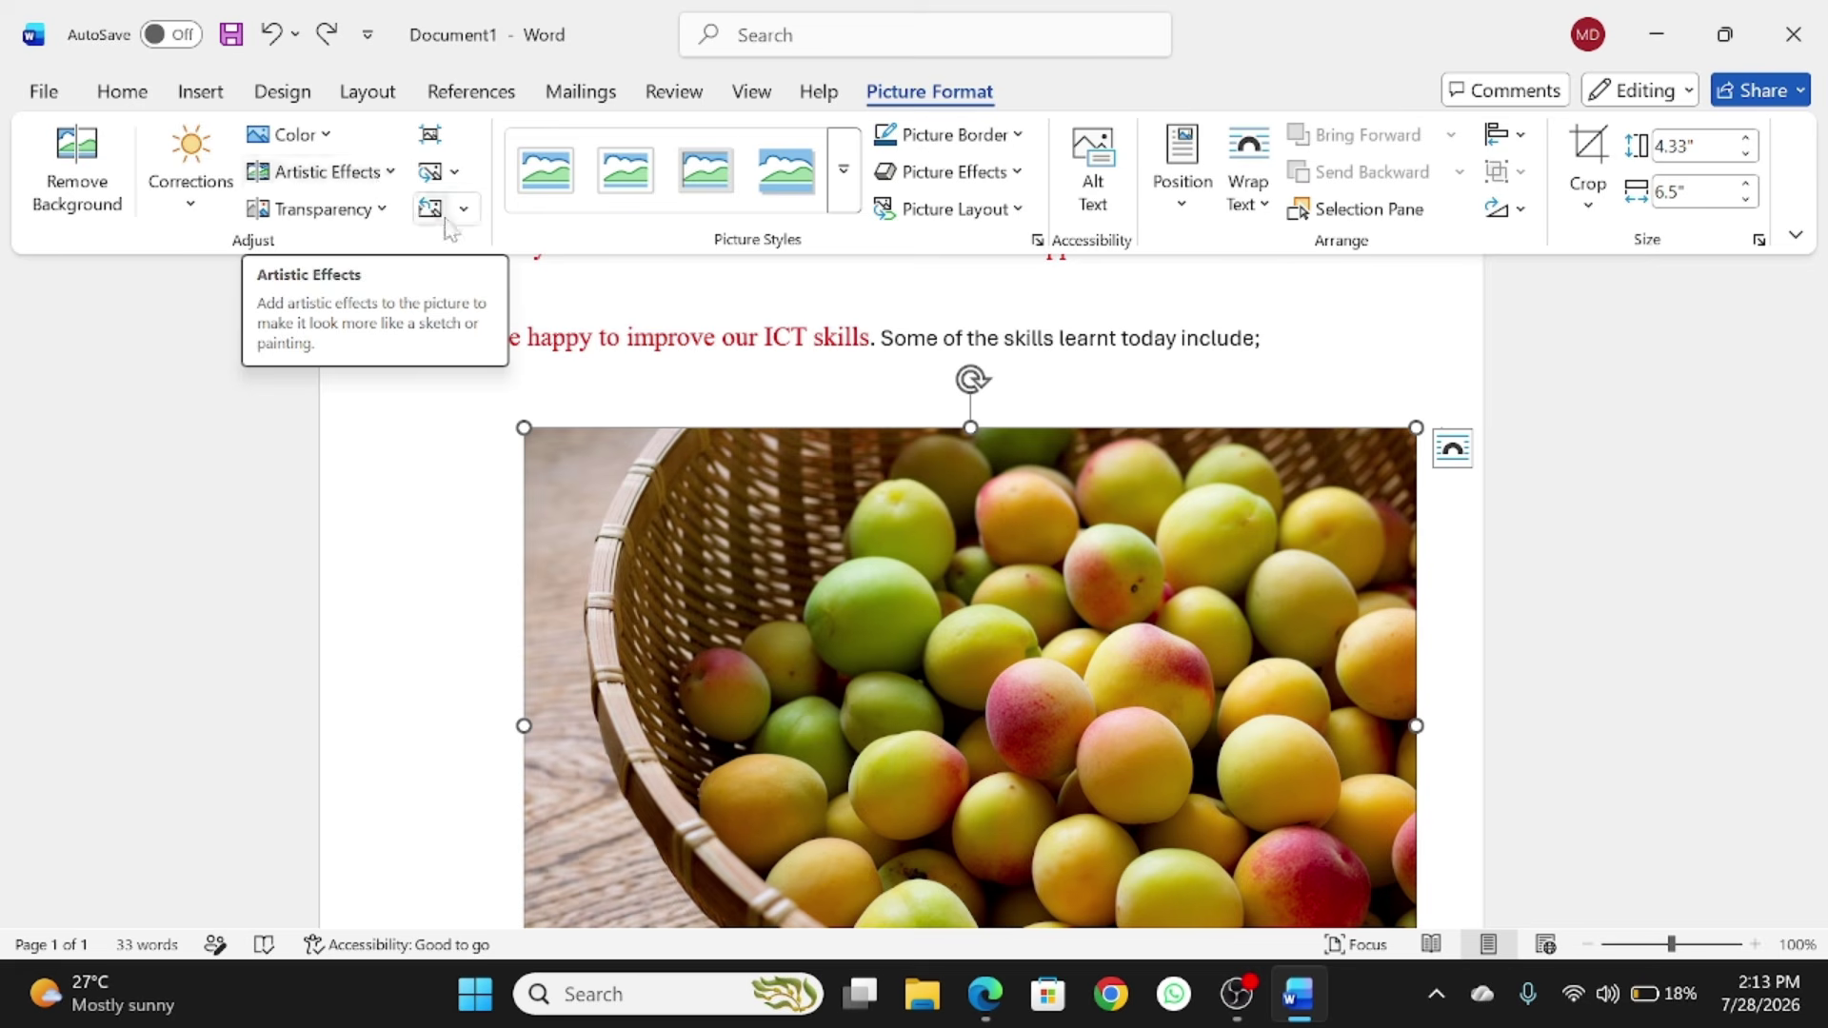
Step: Apply the oval picture style with a dark frame to the fruit picture and shrink it to about 3.94" wide by 2.63" high
left_click(846, 183)
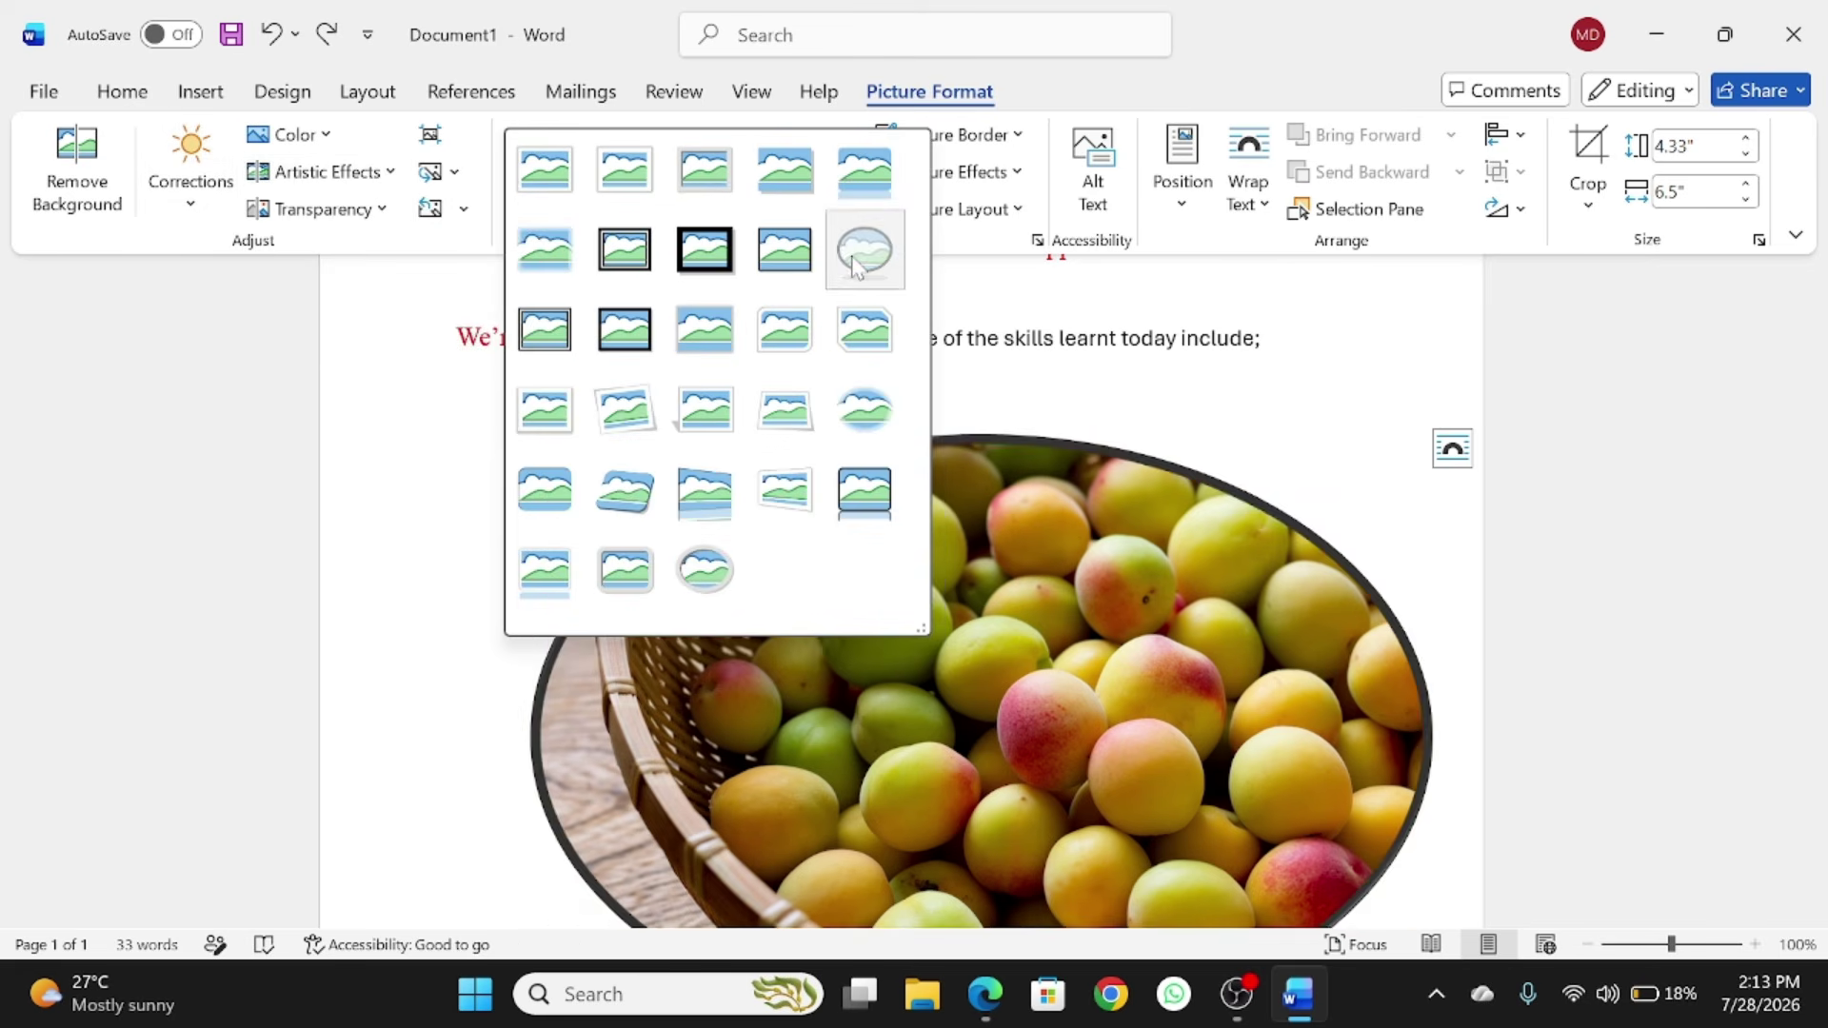
left_click(861, 256)
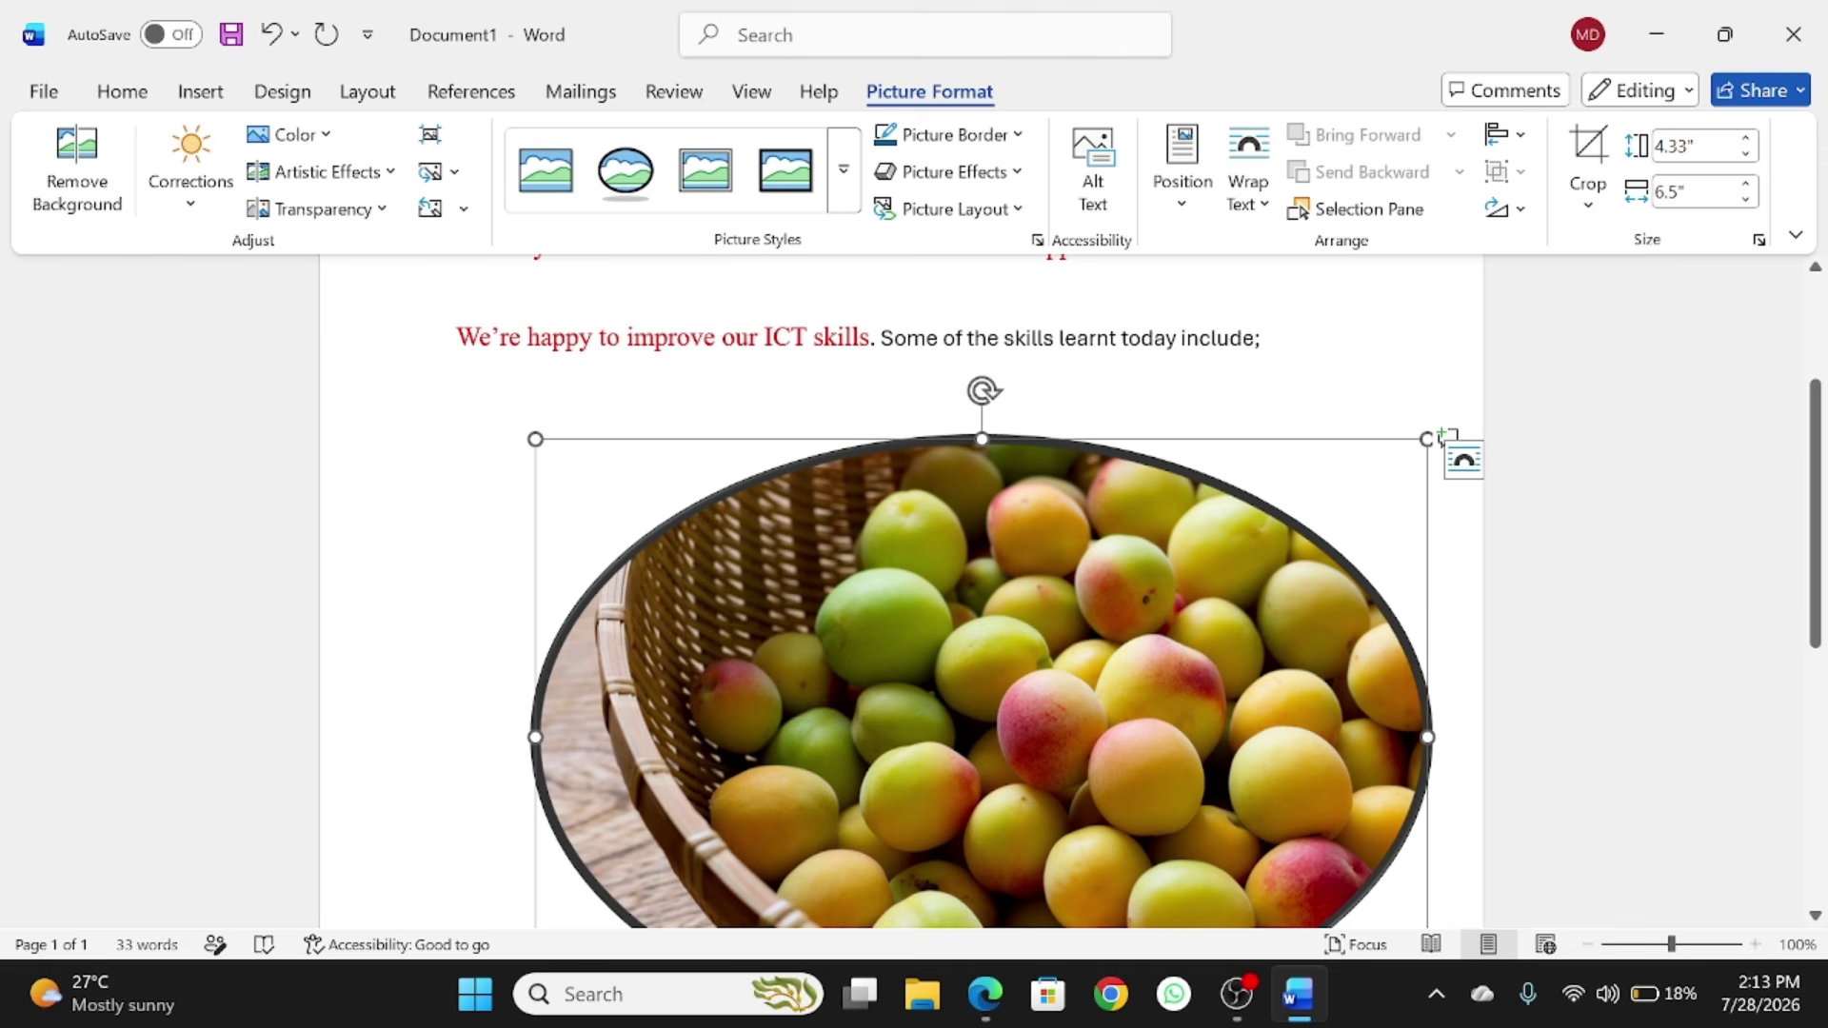
left_click_drag(1427, 439, 1296, 497)
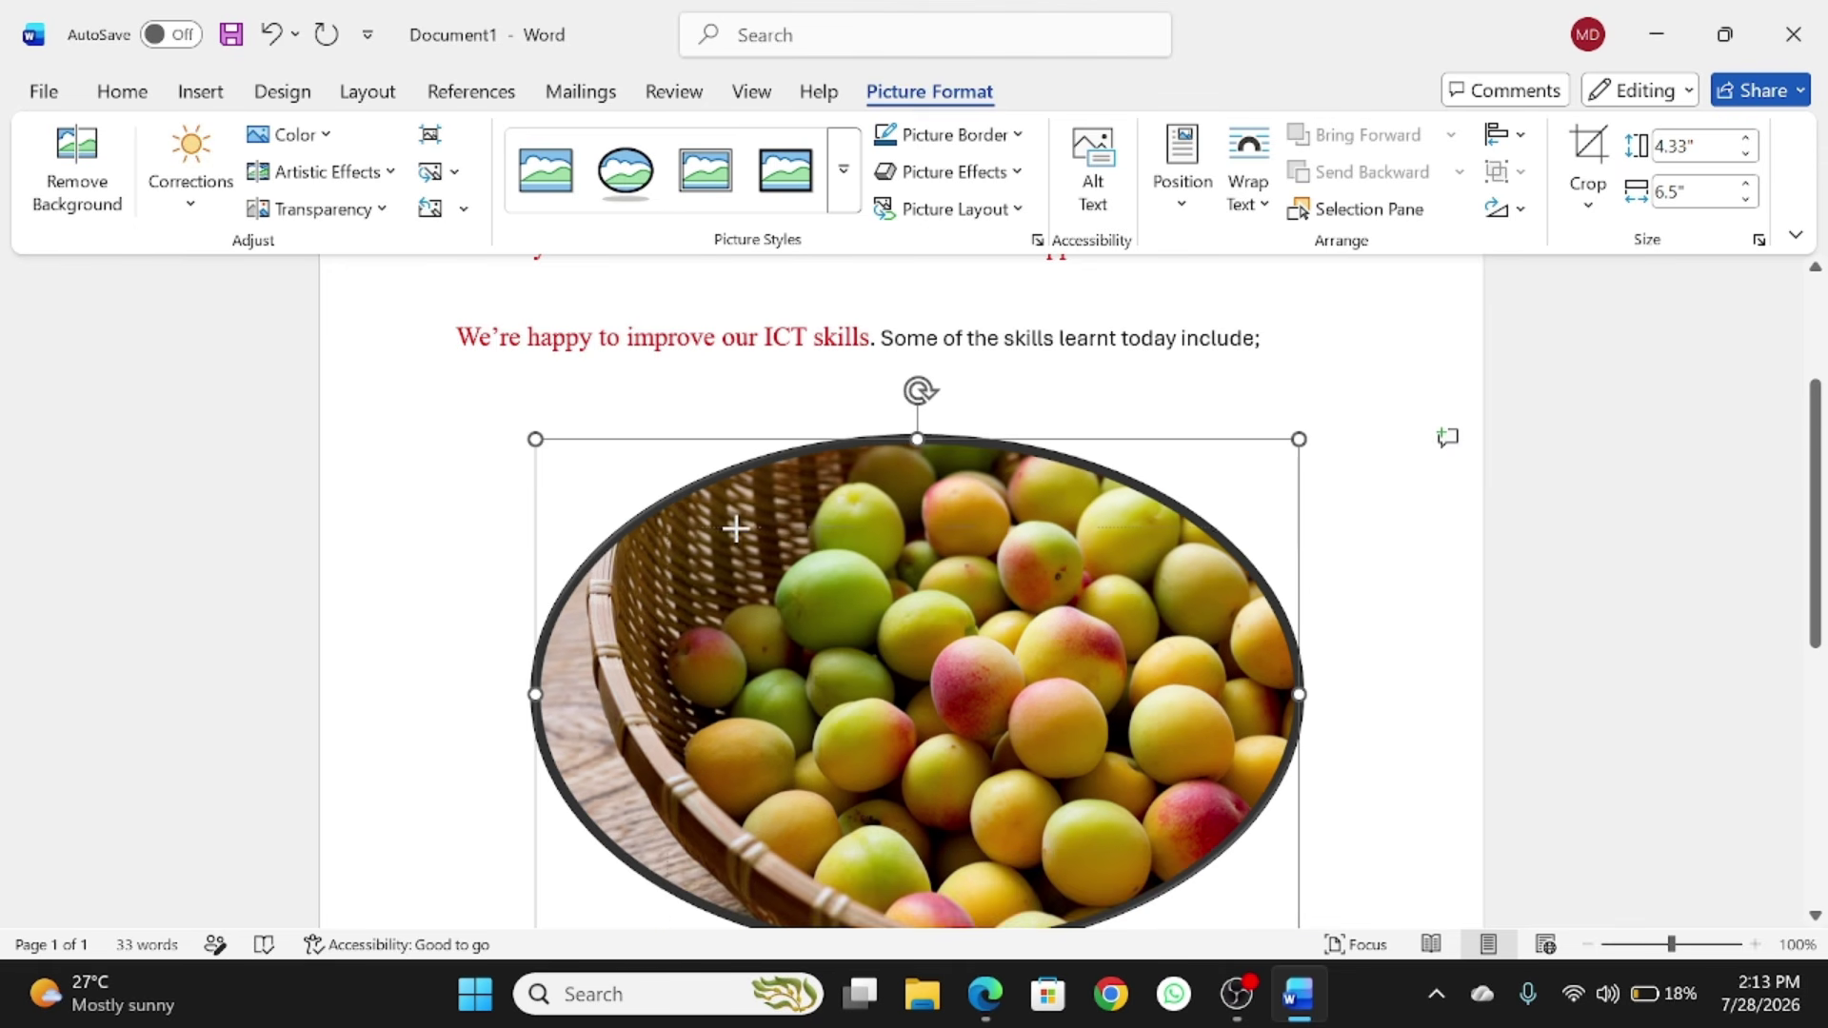
scroll(738, 523, "down", 2)
left_click_drag(536, 778, 766, 609)
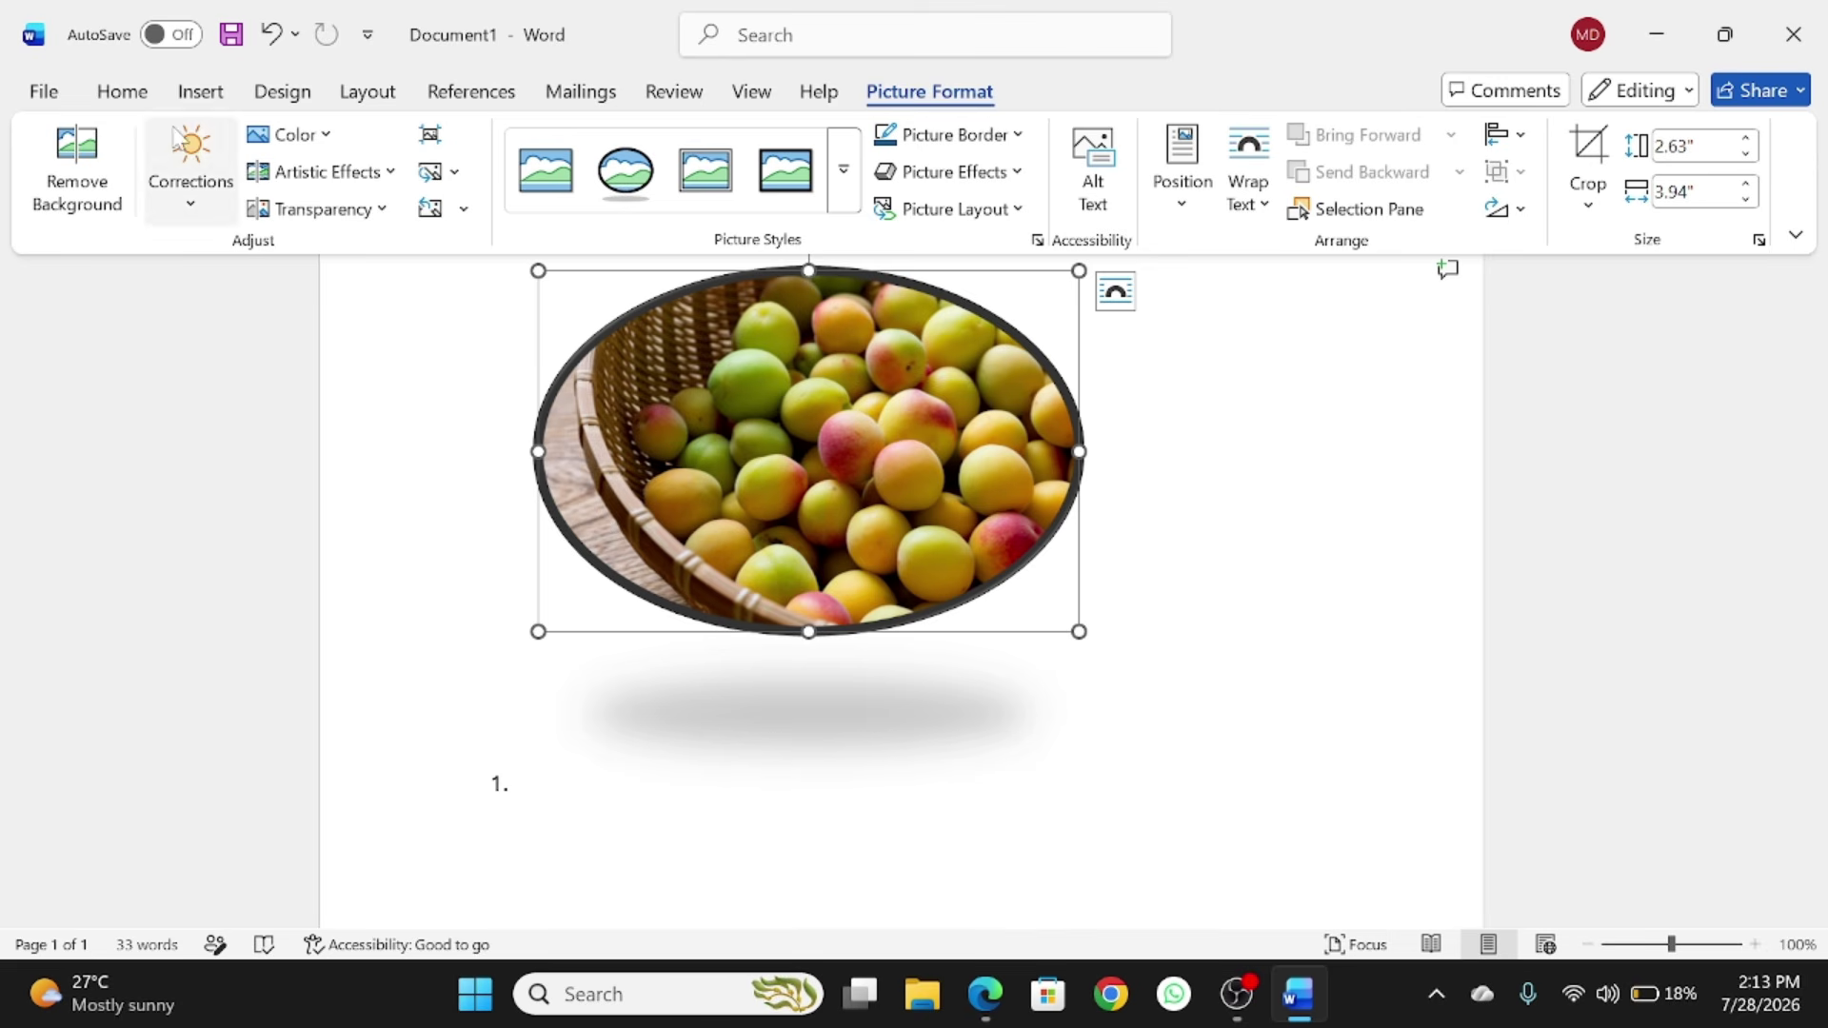
left_click(225, 99)
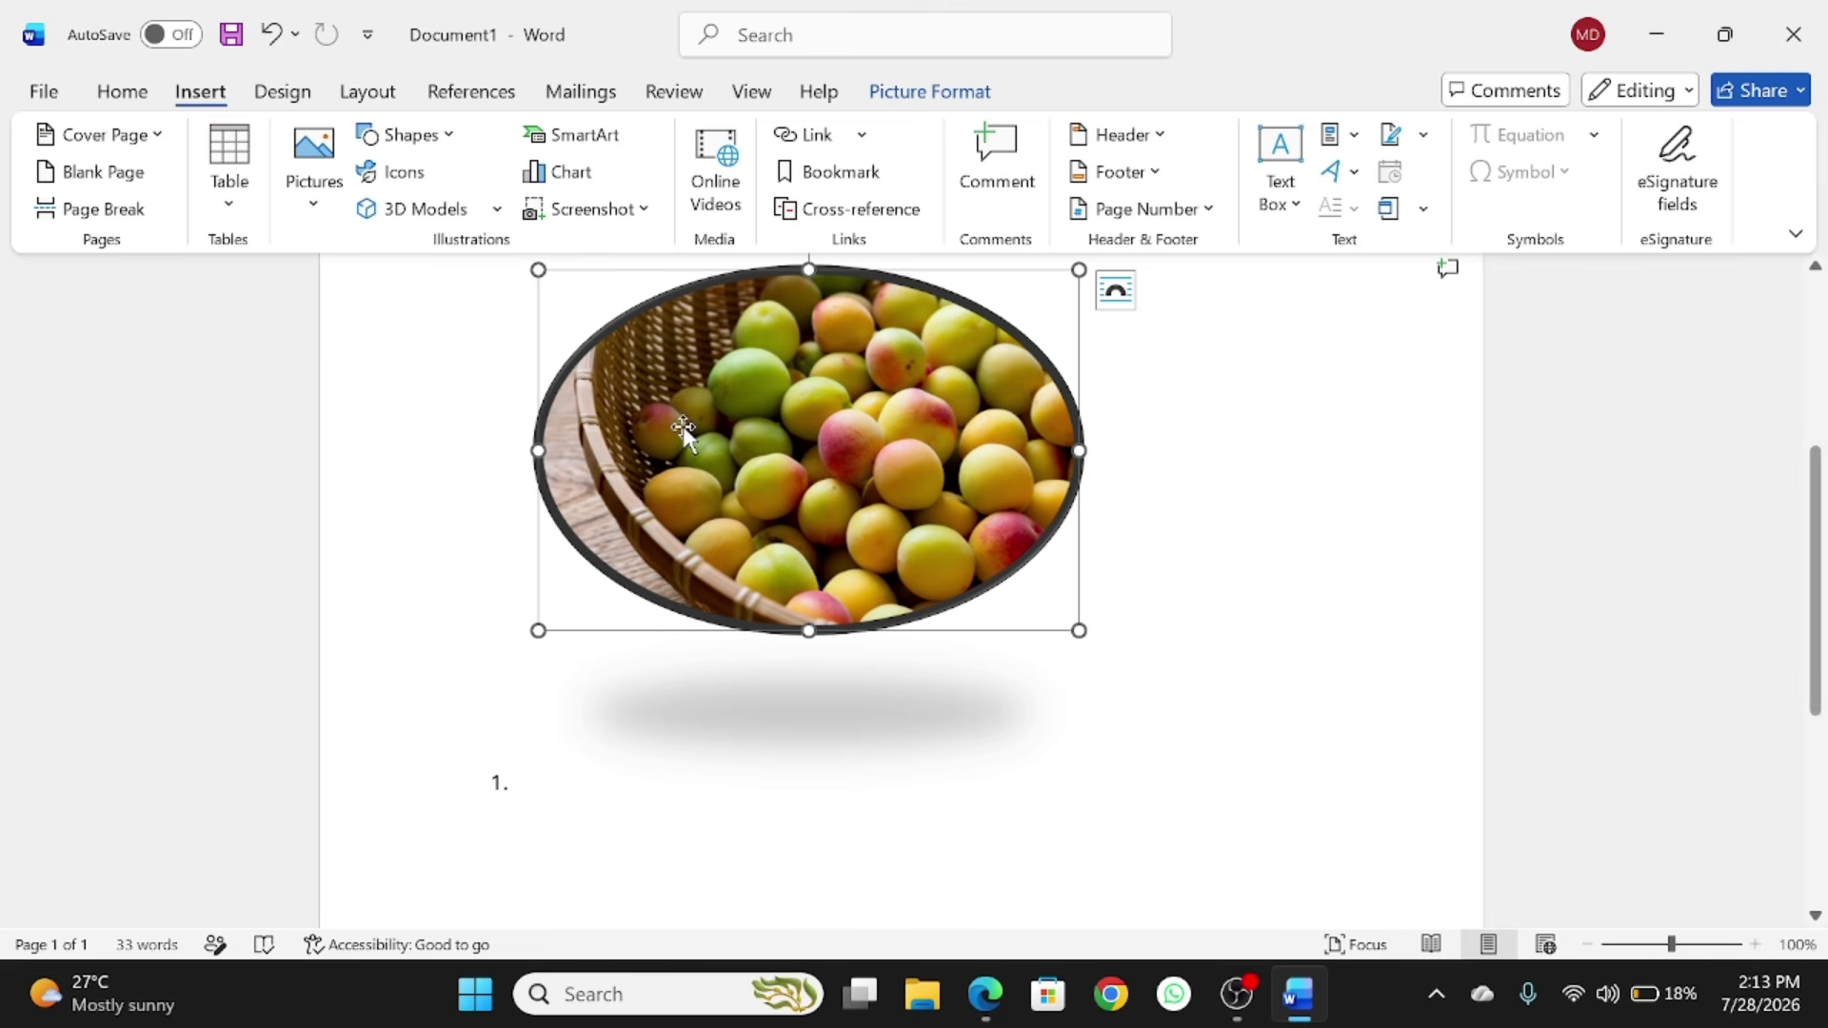
scroll(684, 436, "up", 5)
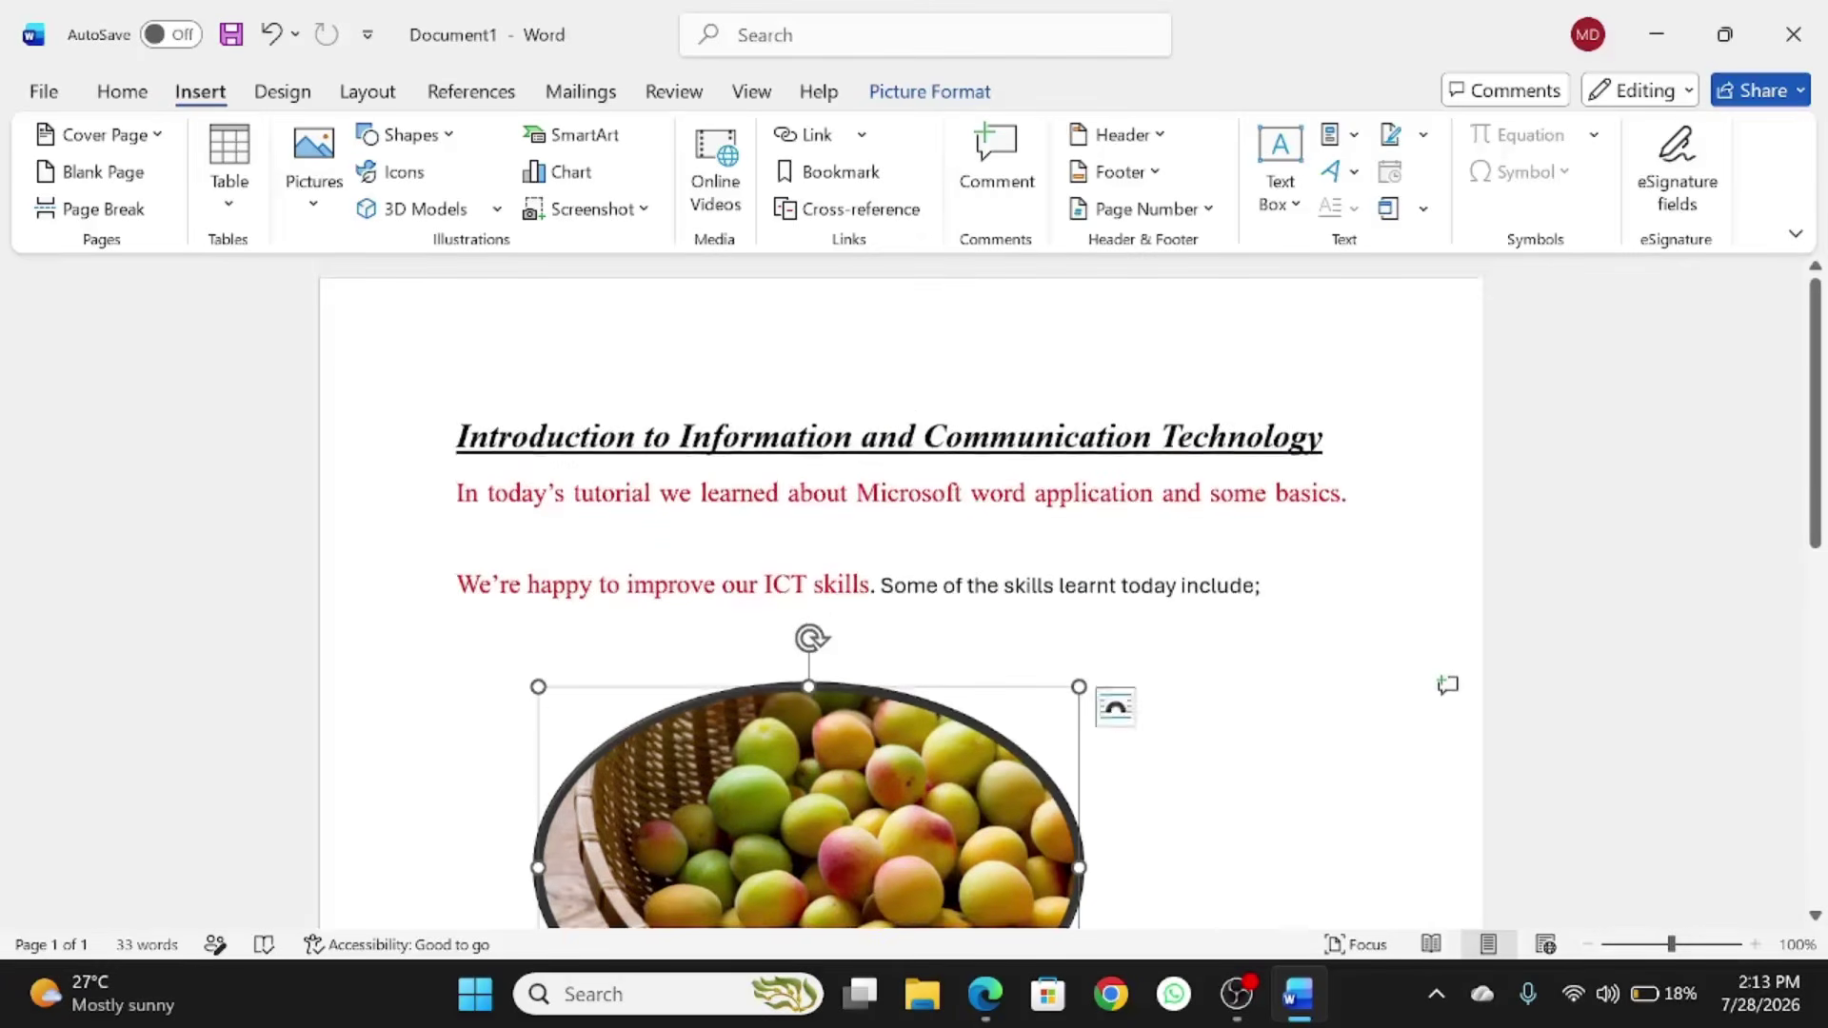
scroll(1156, 597, "down", 10)
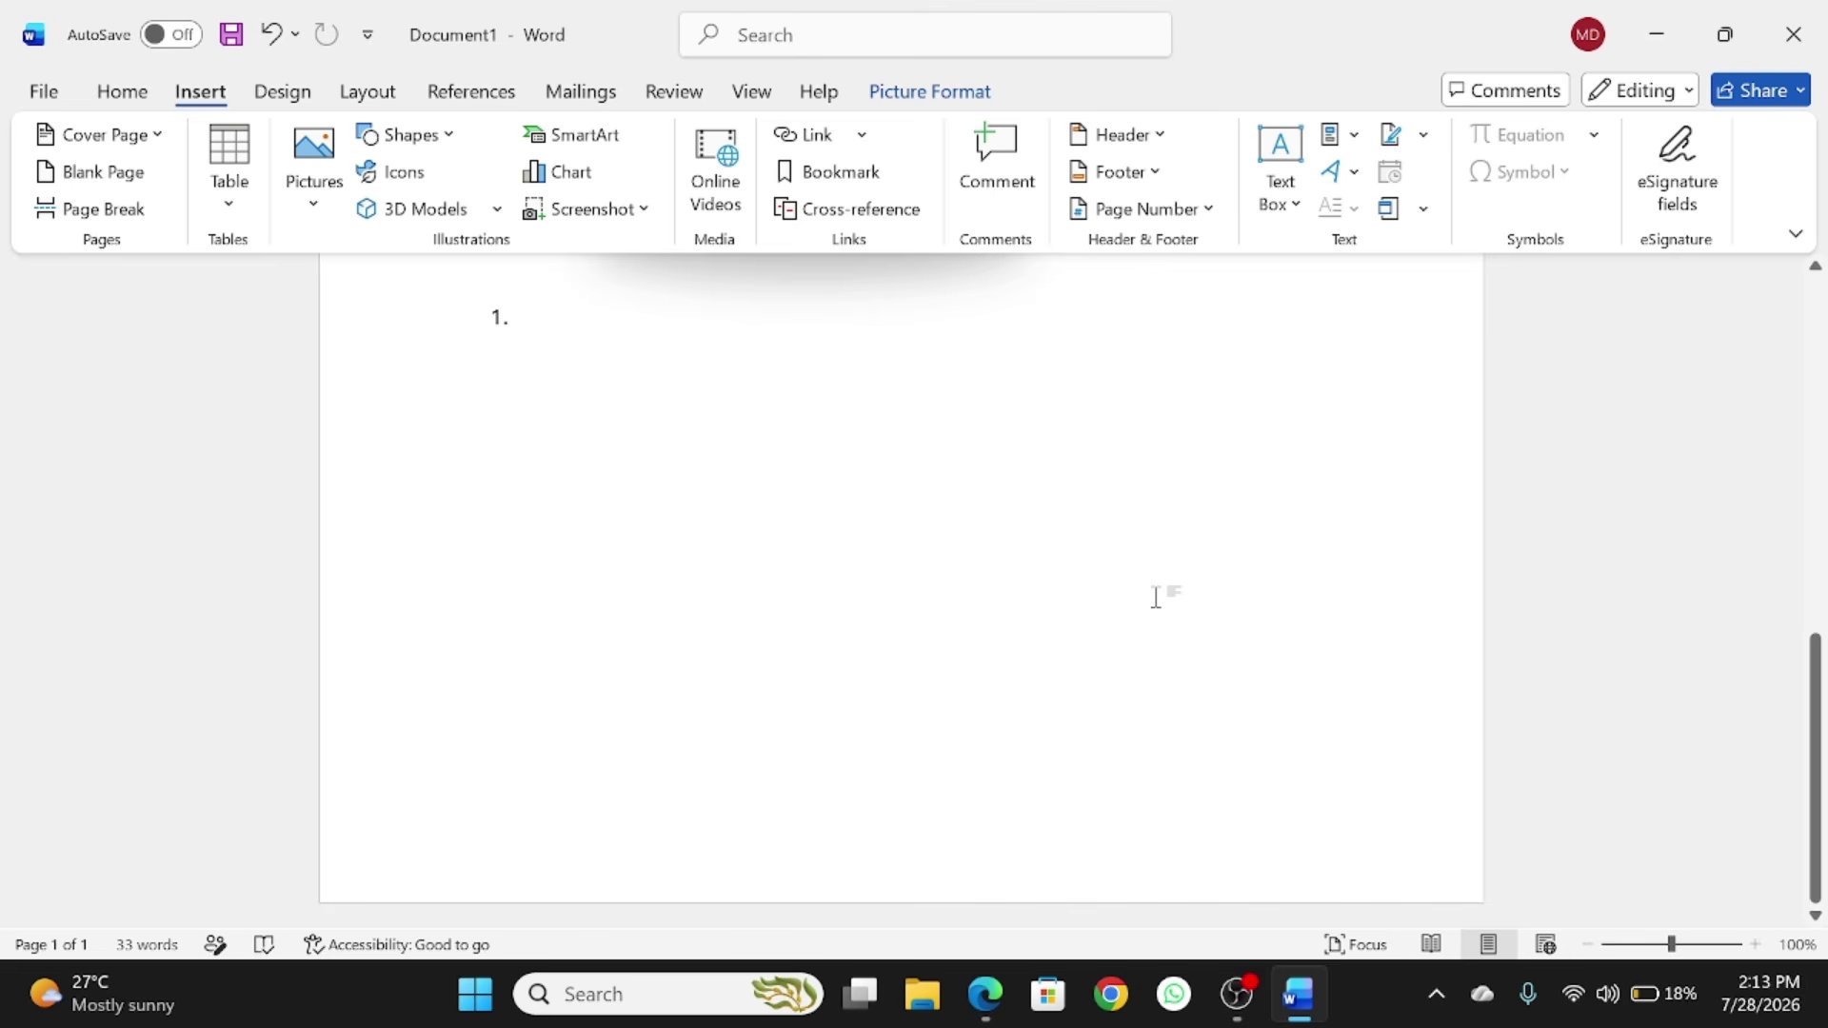
scroll(1155, 596, "up", 5)
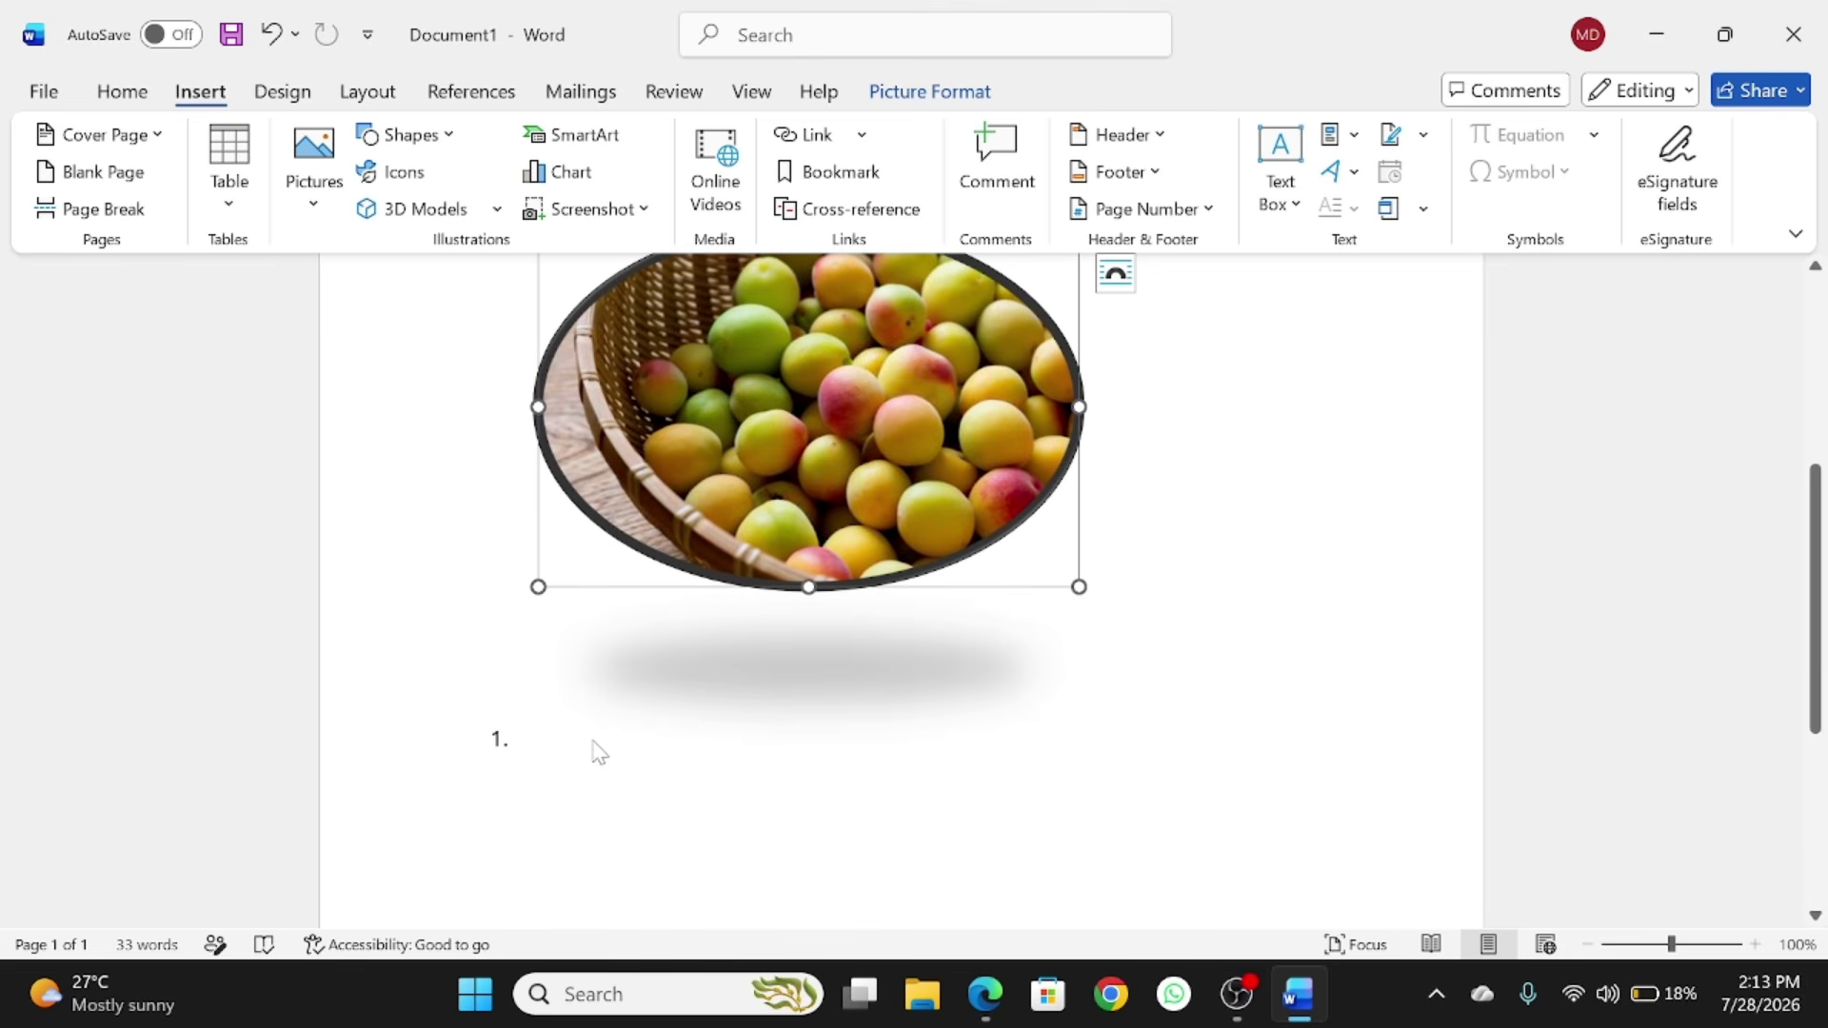
left_click_drag(591, 751, 535, 762)
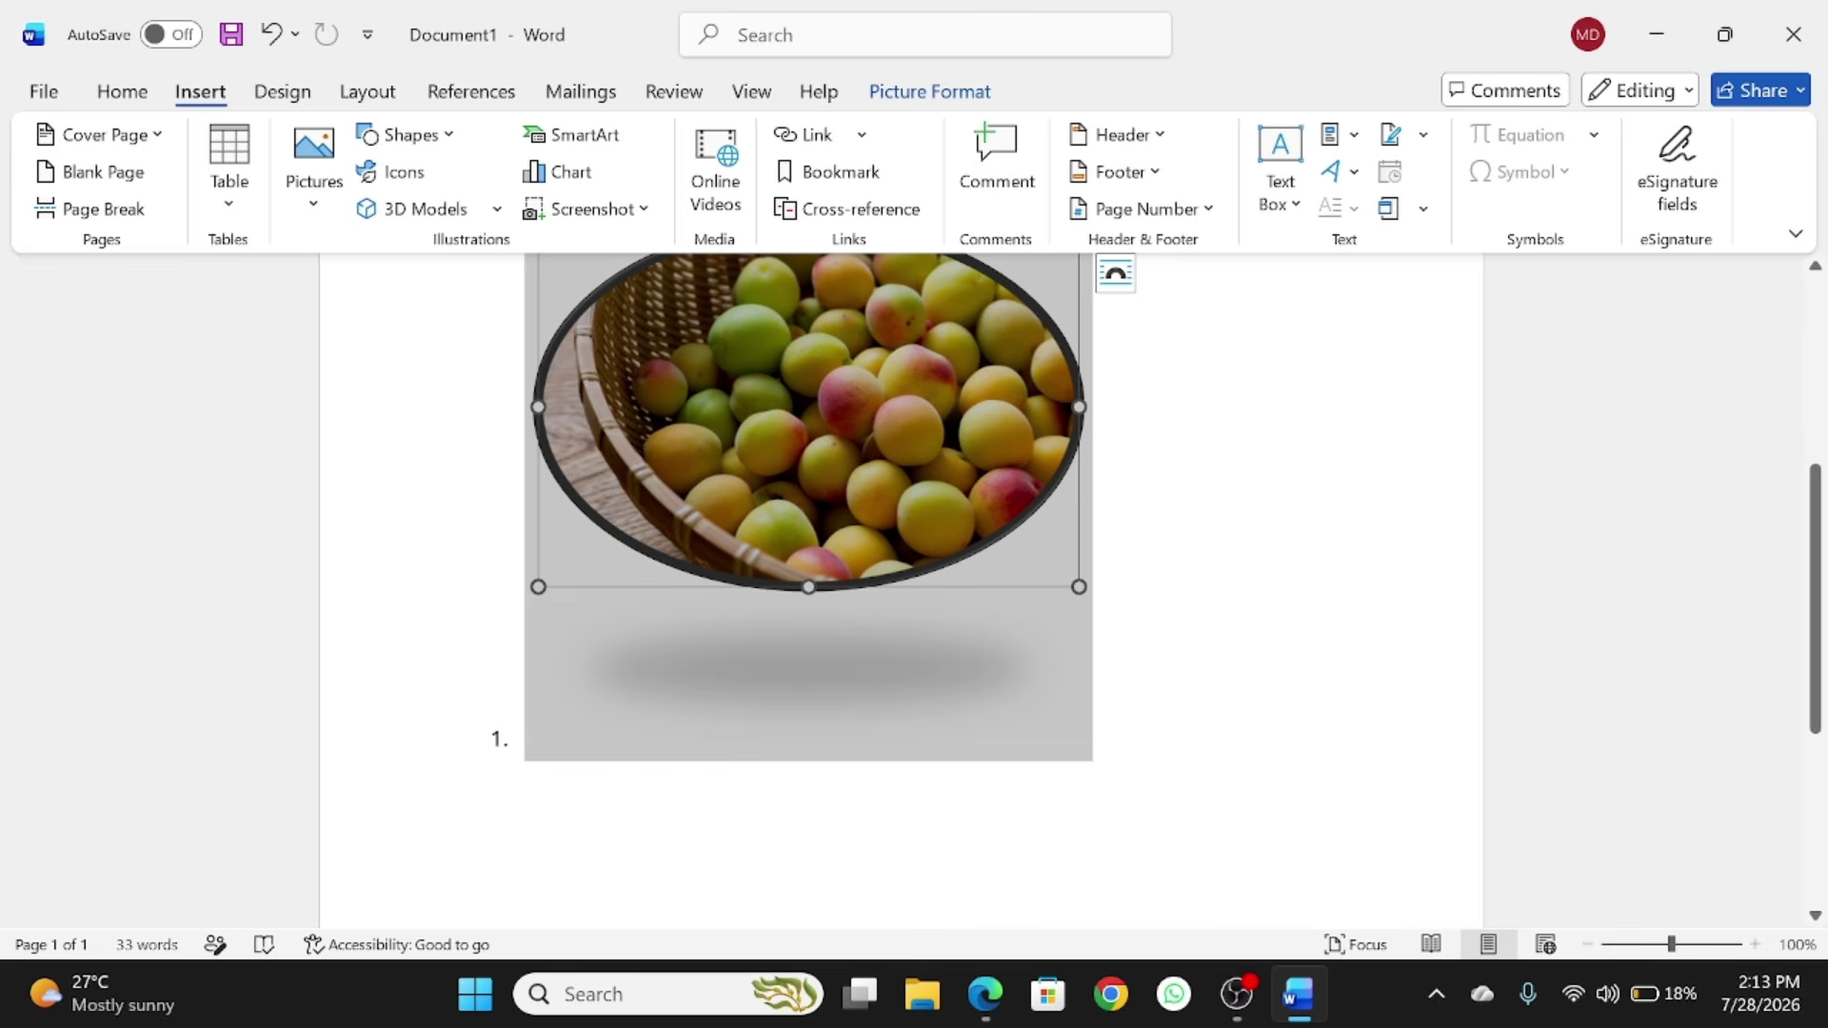
scroll(901, 590, "up", 5)
left_click(1312, 492)
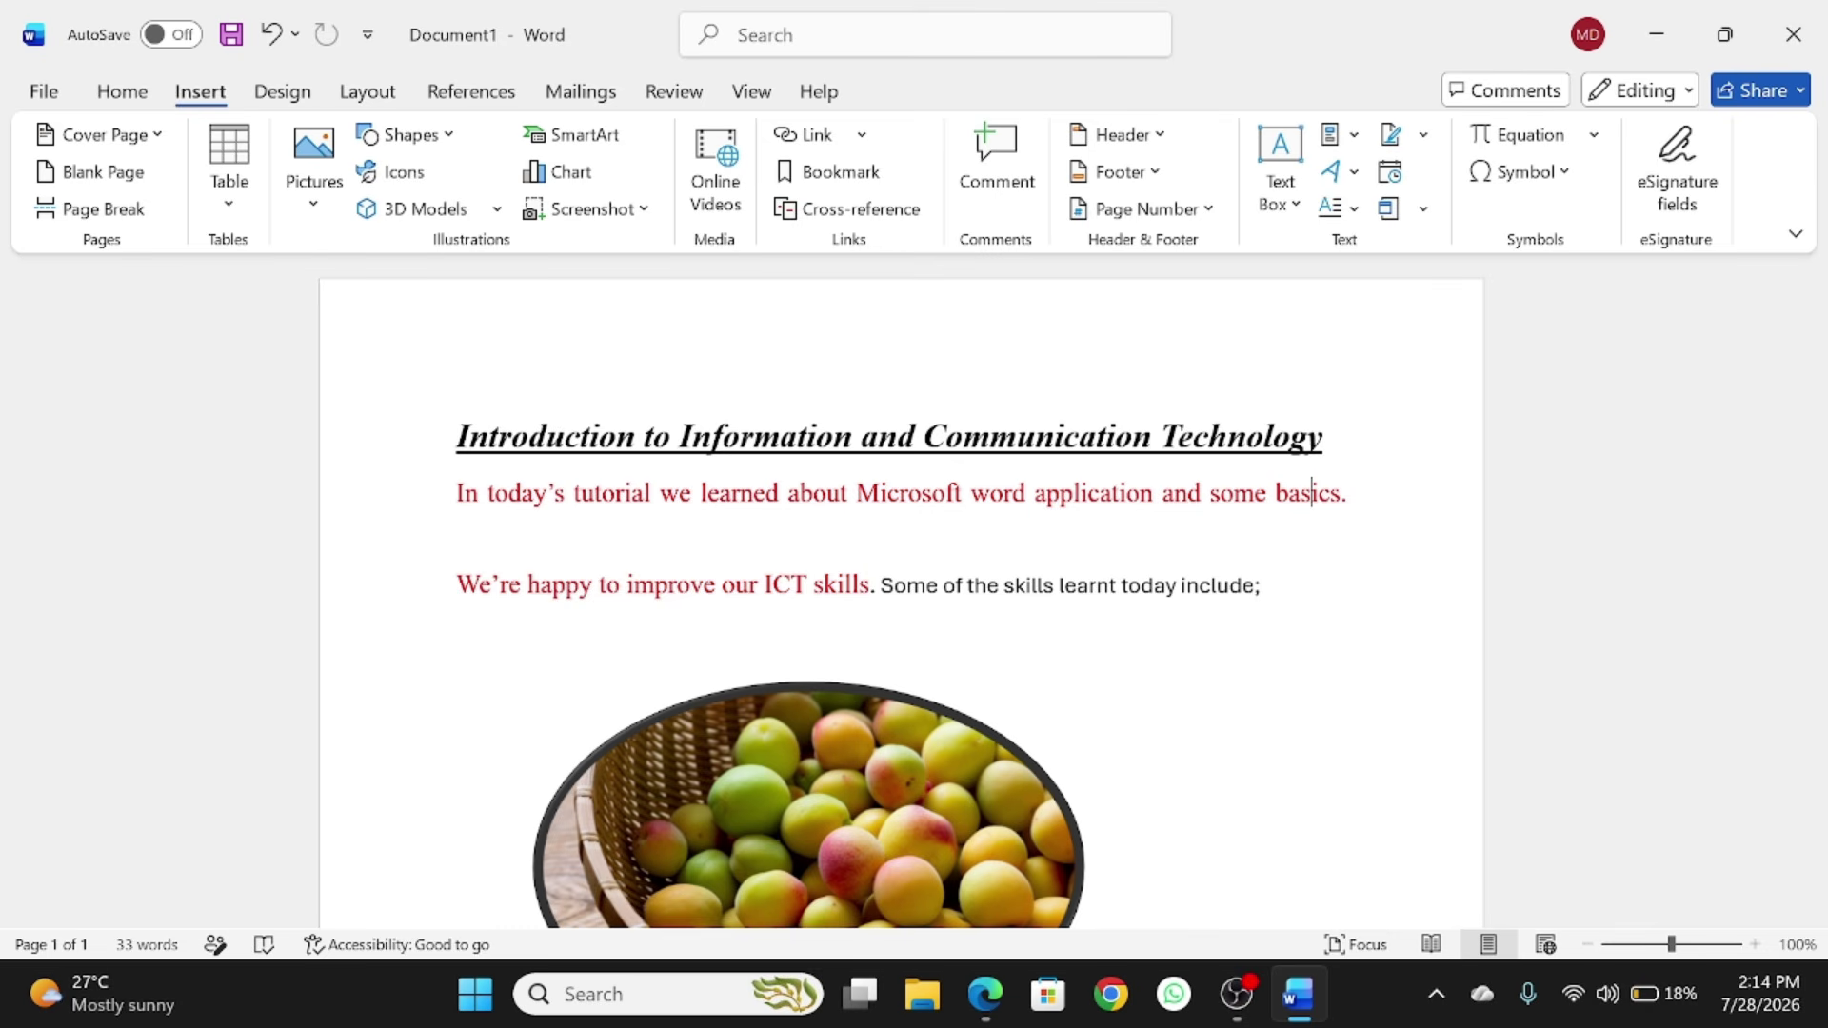
Step: Start saving the document as a new file on this computer and choose the Desktop as its location
left_click(44, 96)
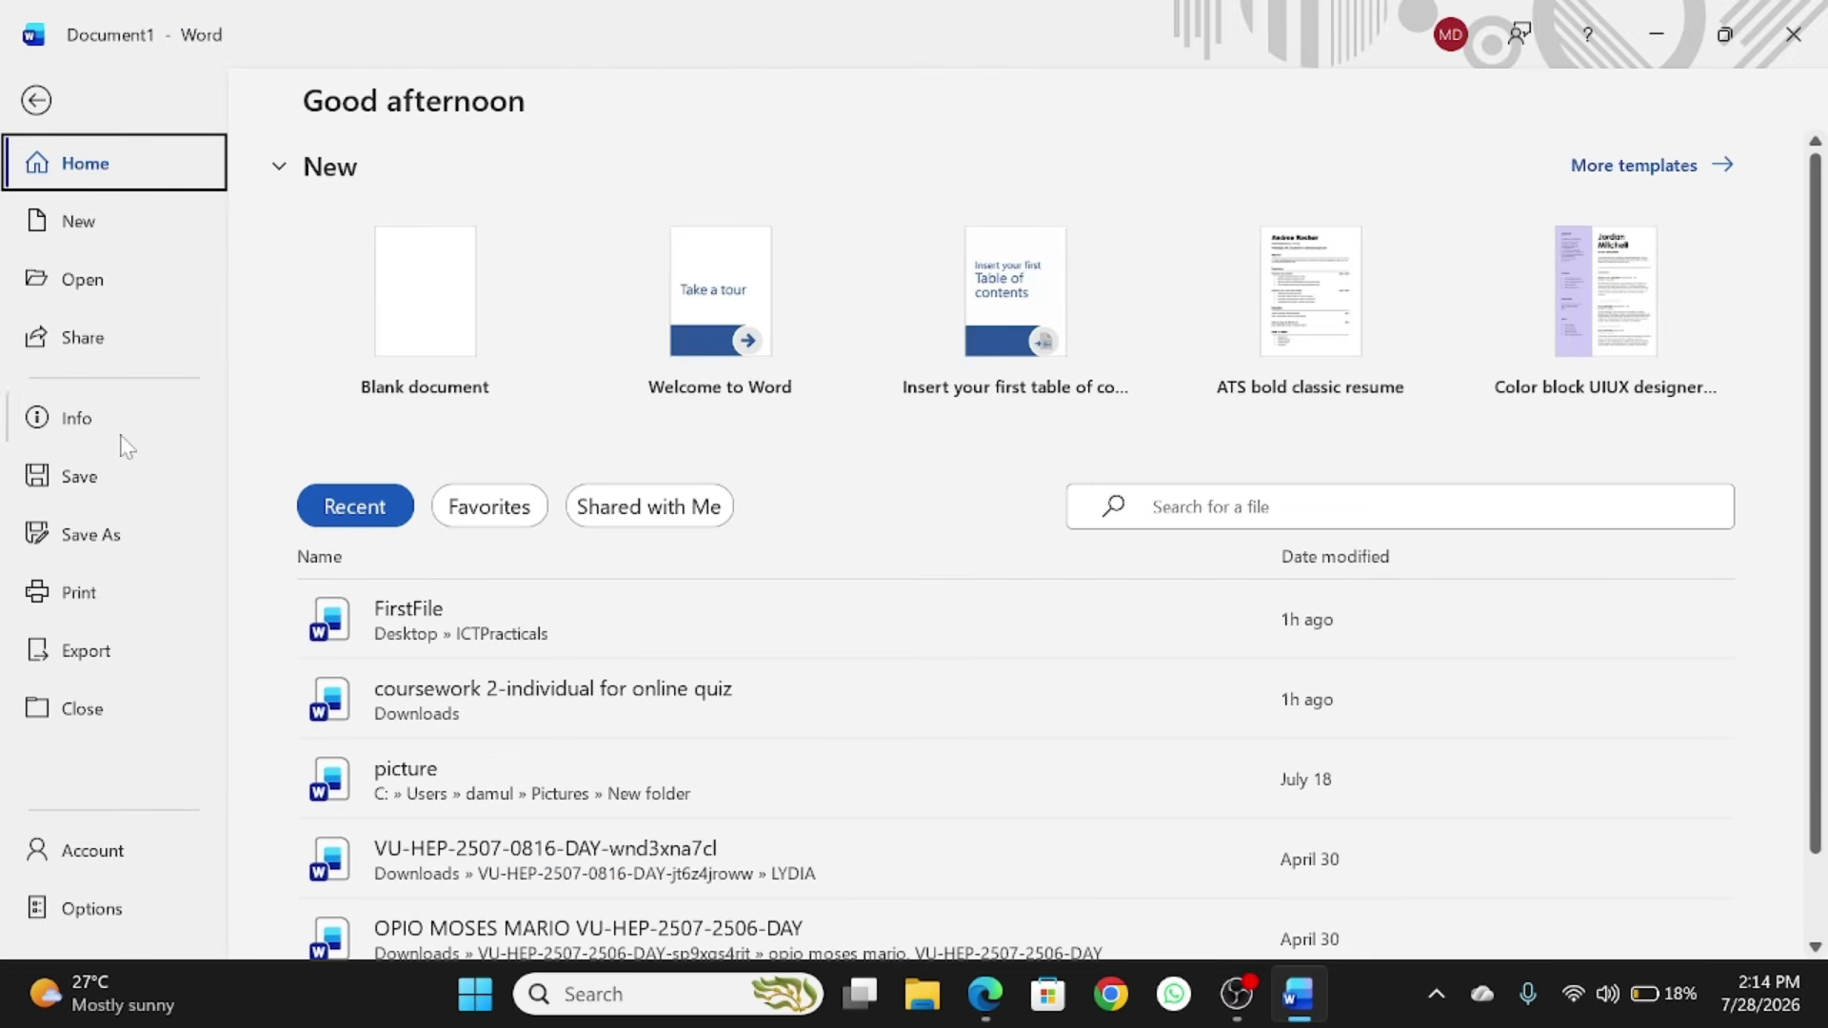
left_click(117, 551)
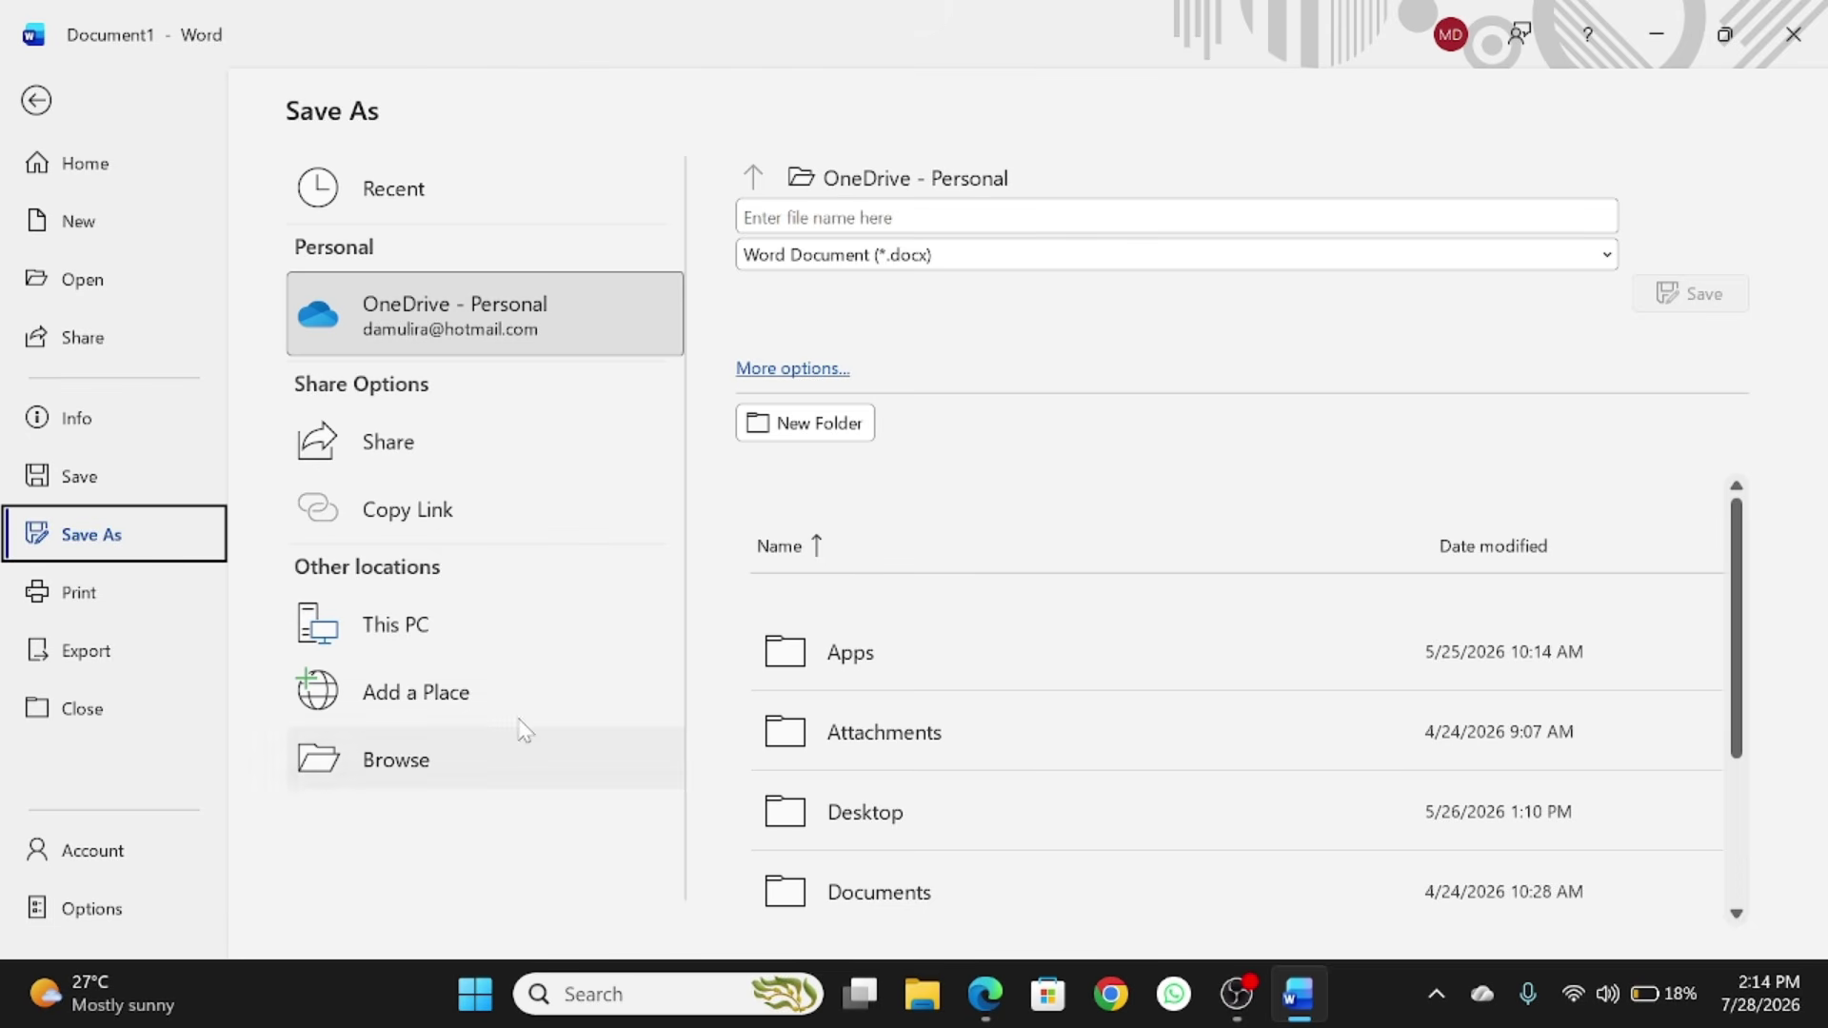
left_click(437, 629)
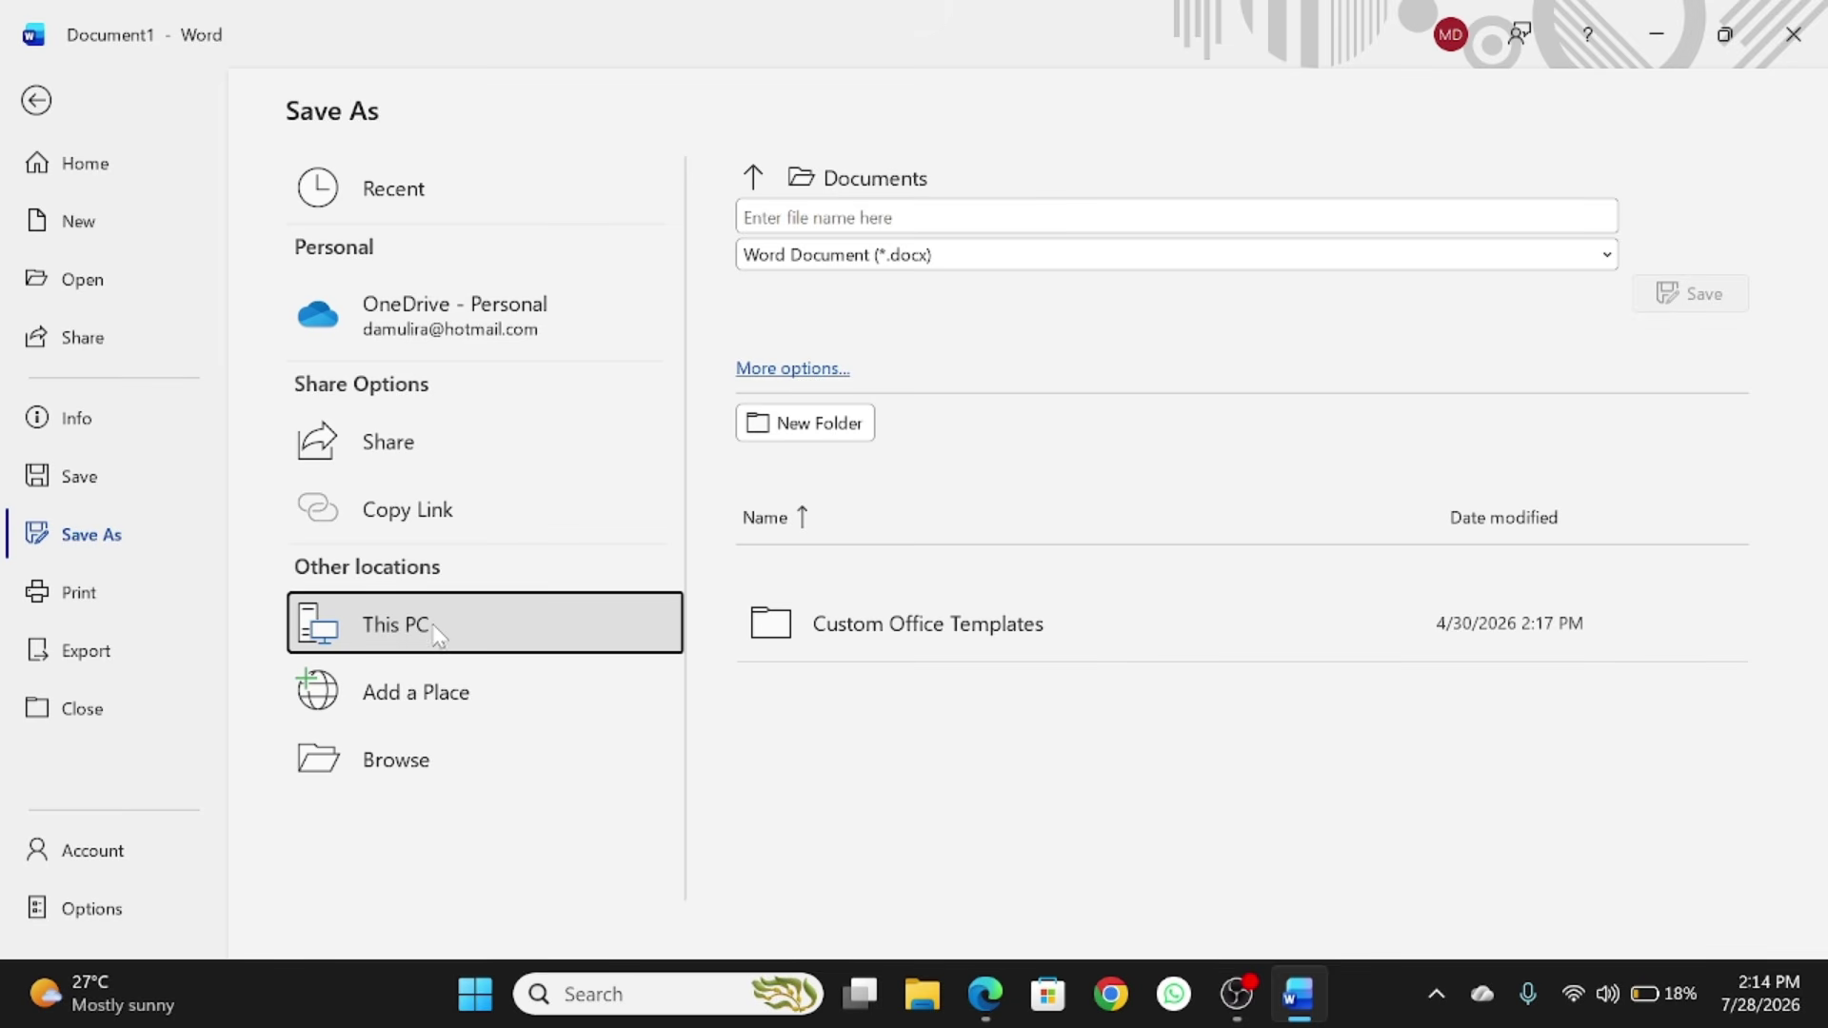
left_click(404, 759)
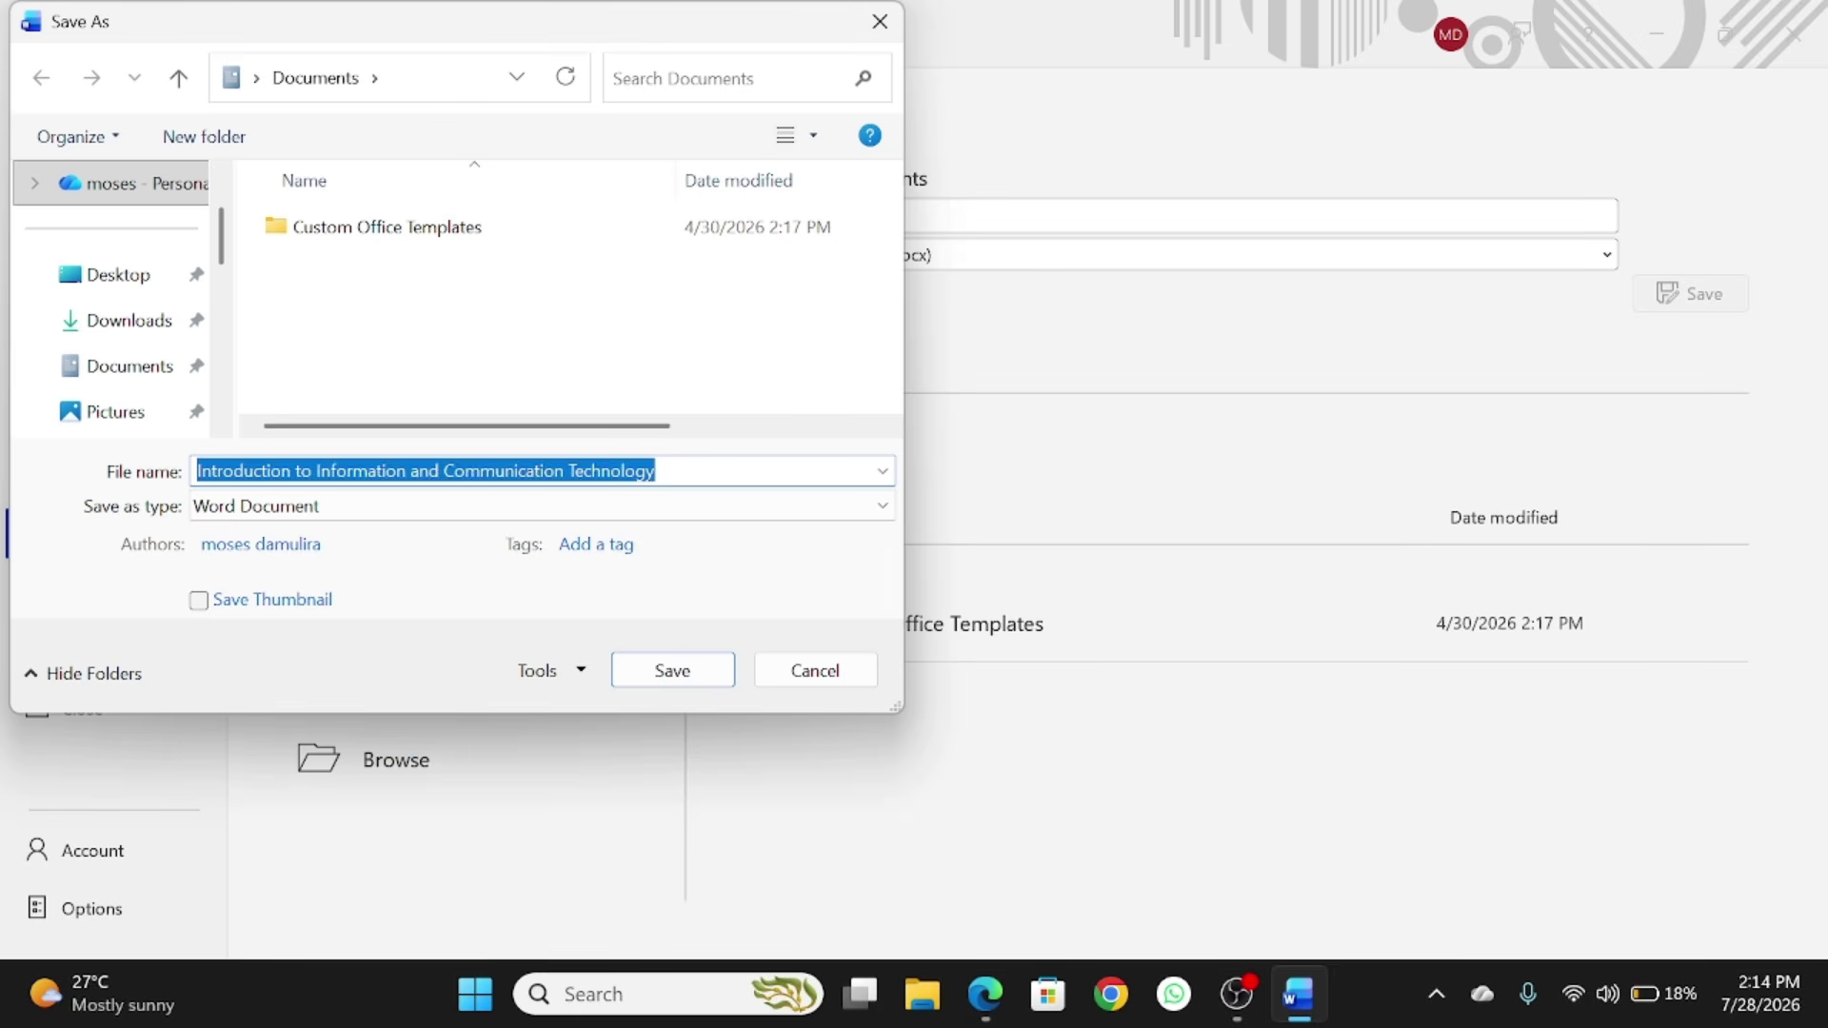
left_click(120, 278)
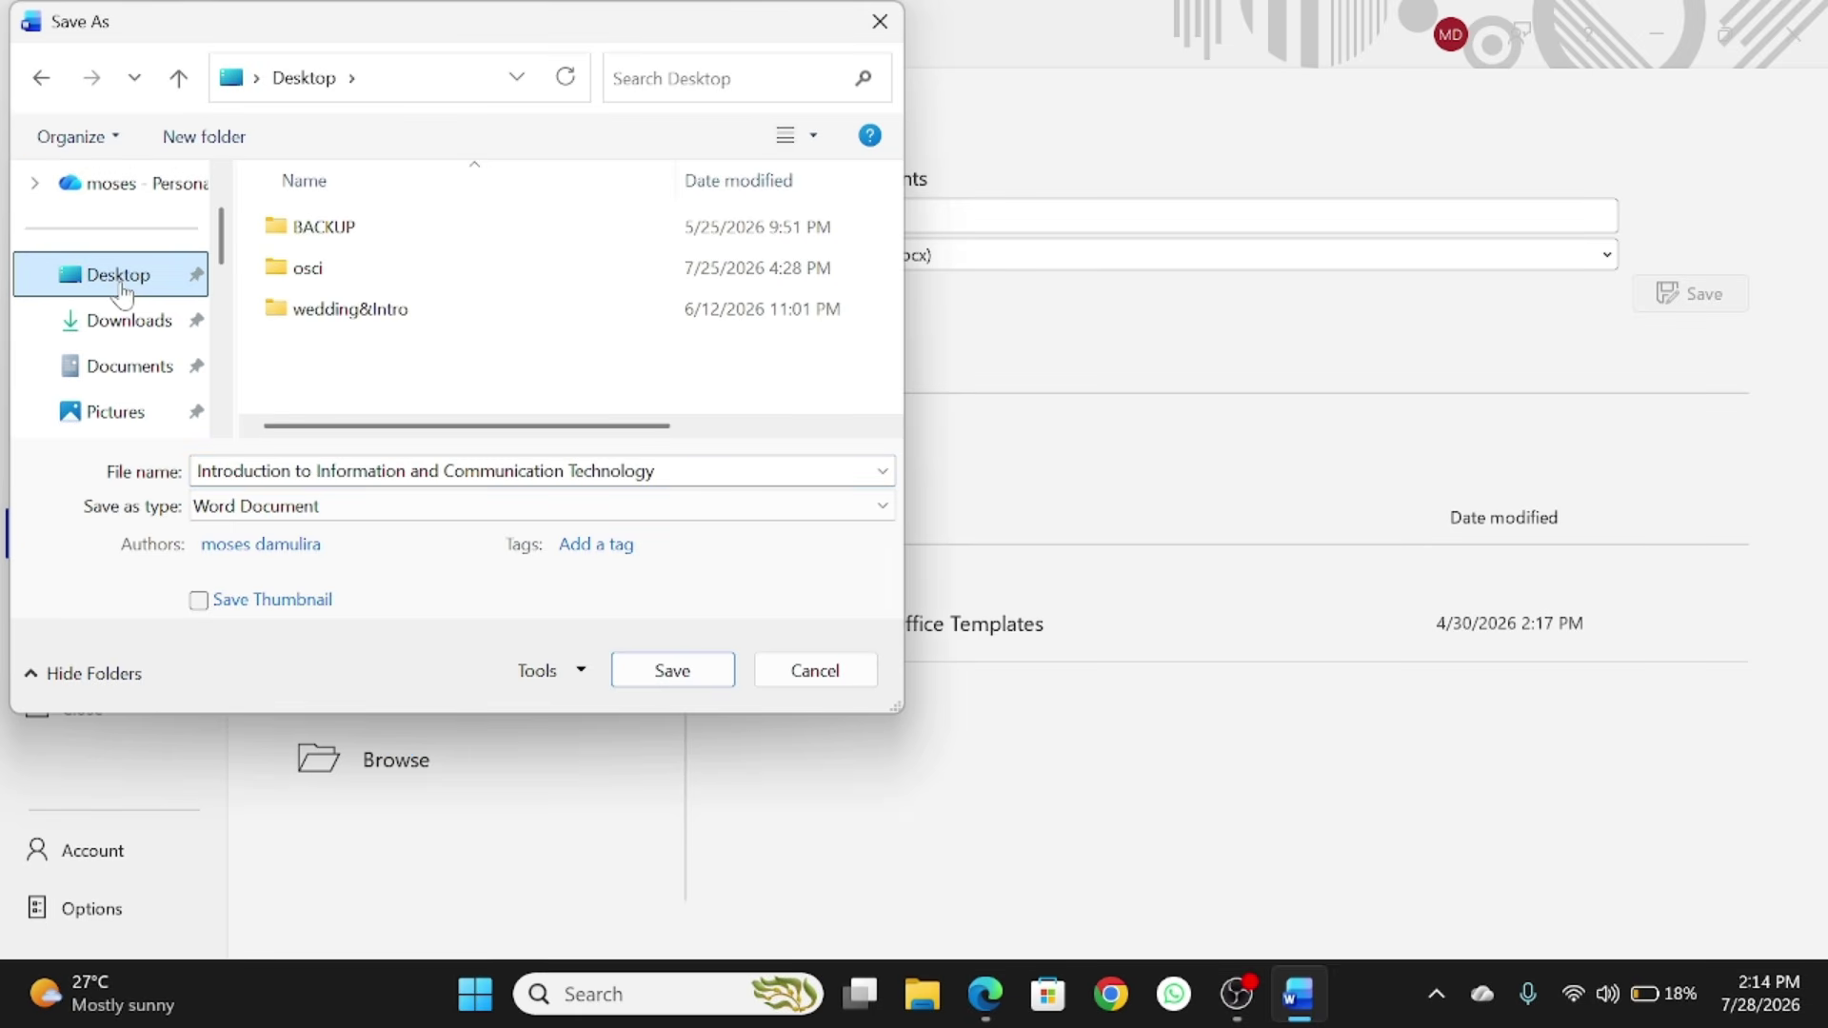
Step: Create a folder named ICTBasic on the Desktop and open it as the save location
right_click(523, 374)
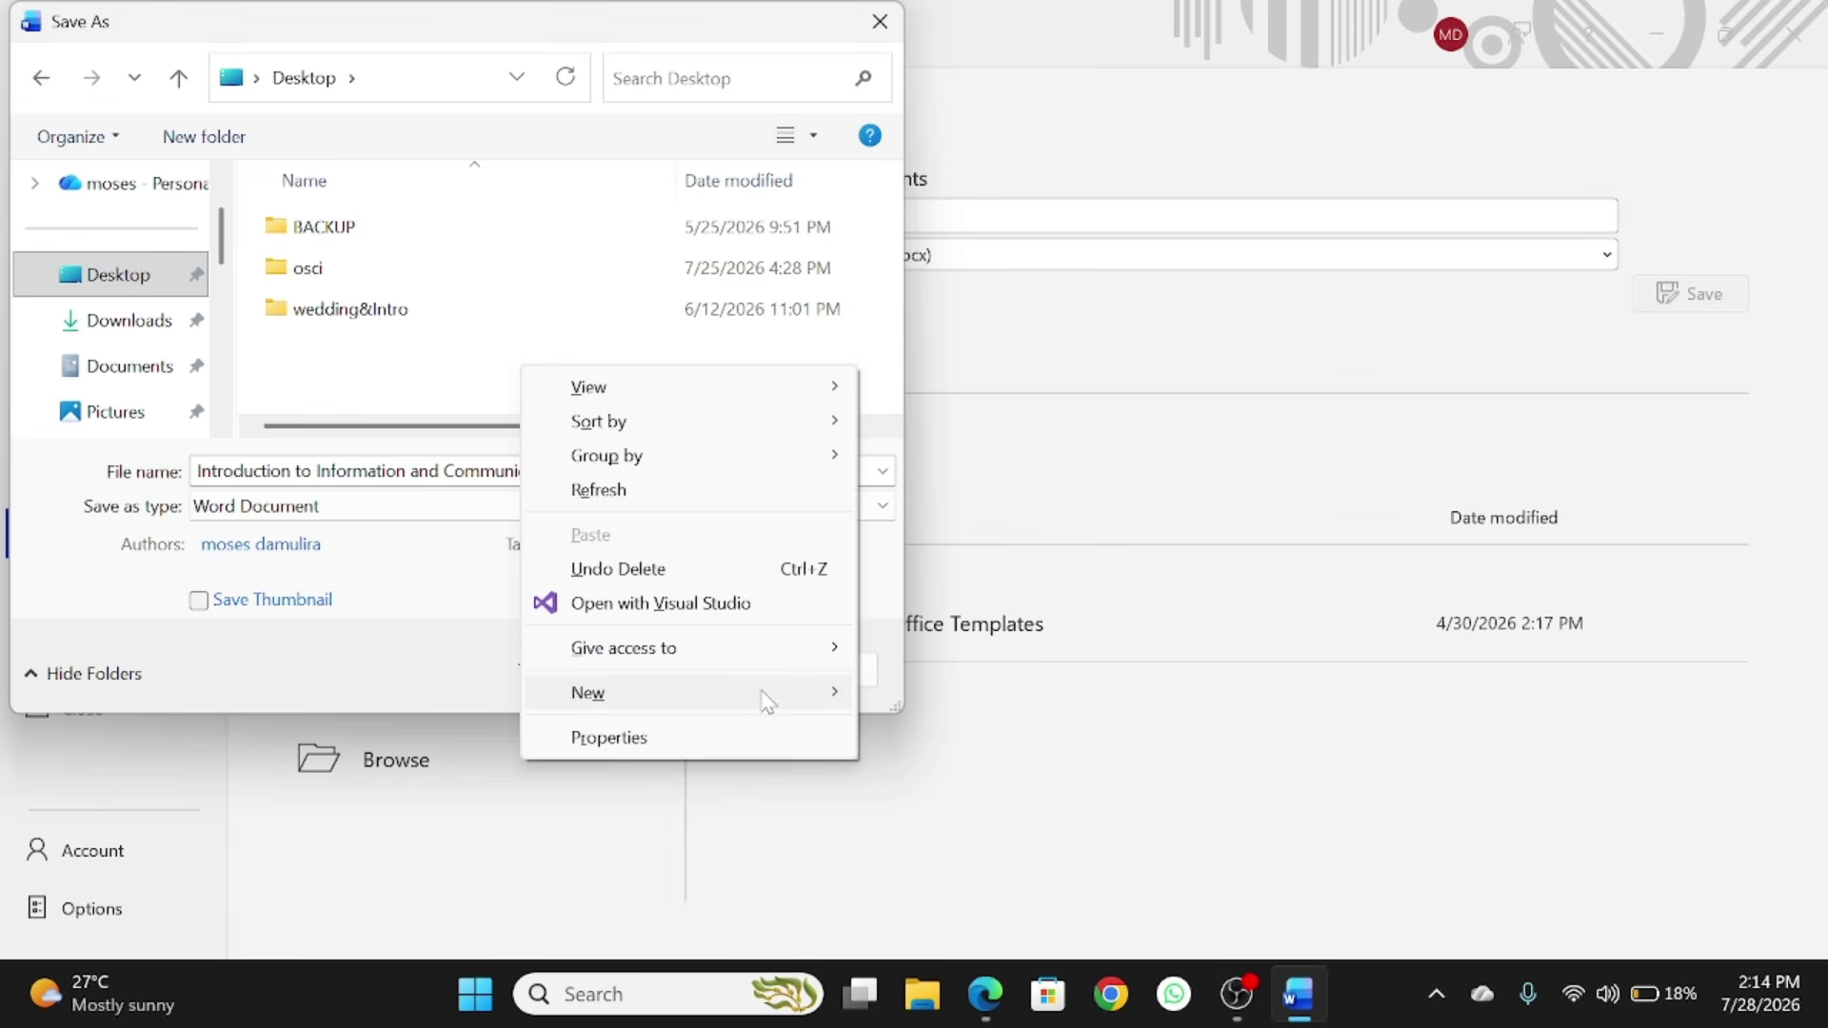
mouse_move(809, 694)
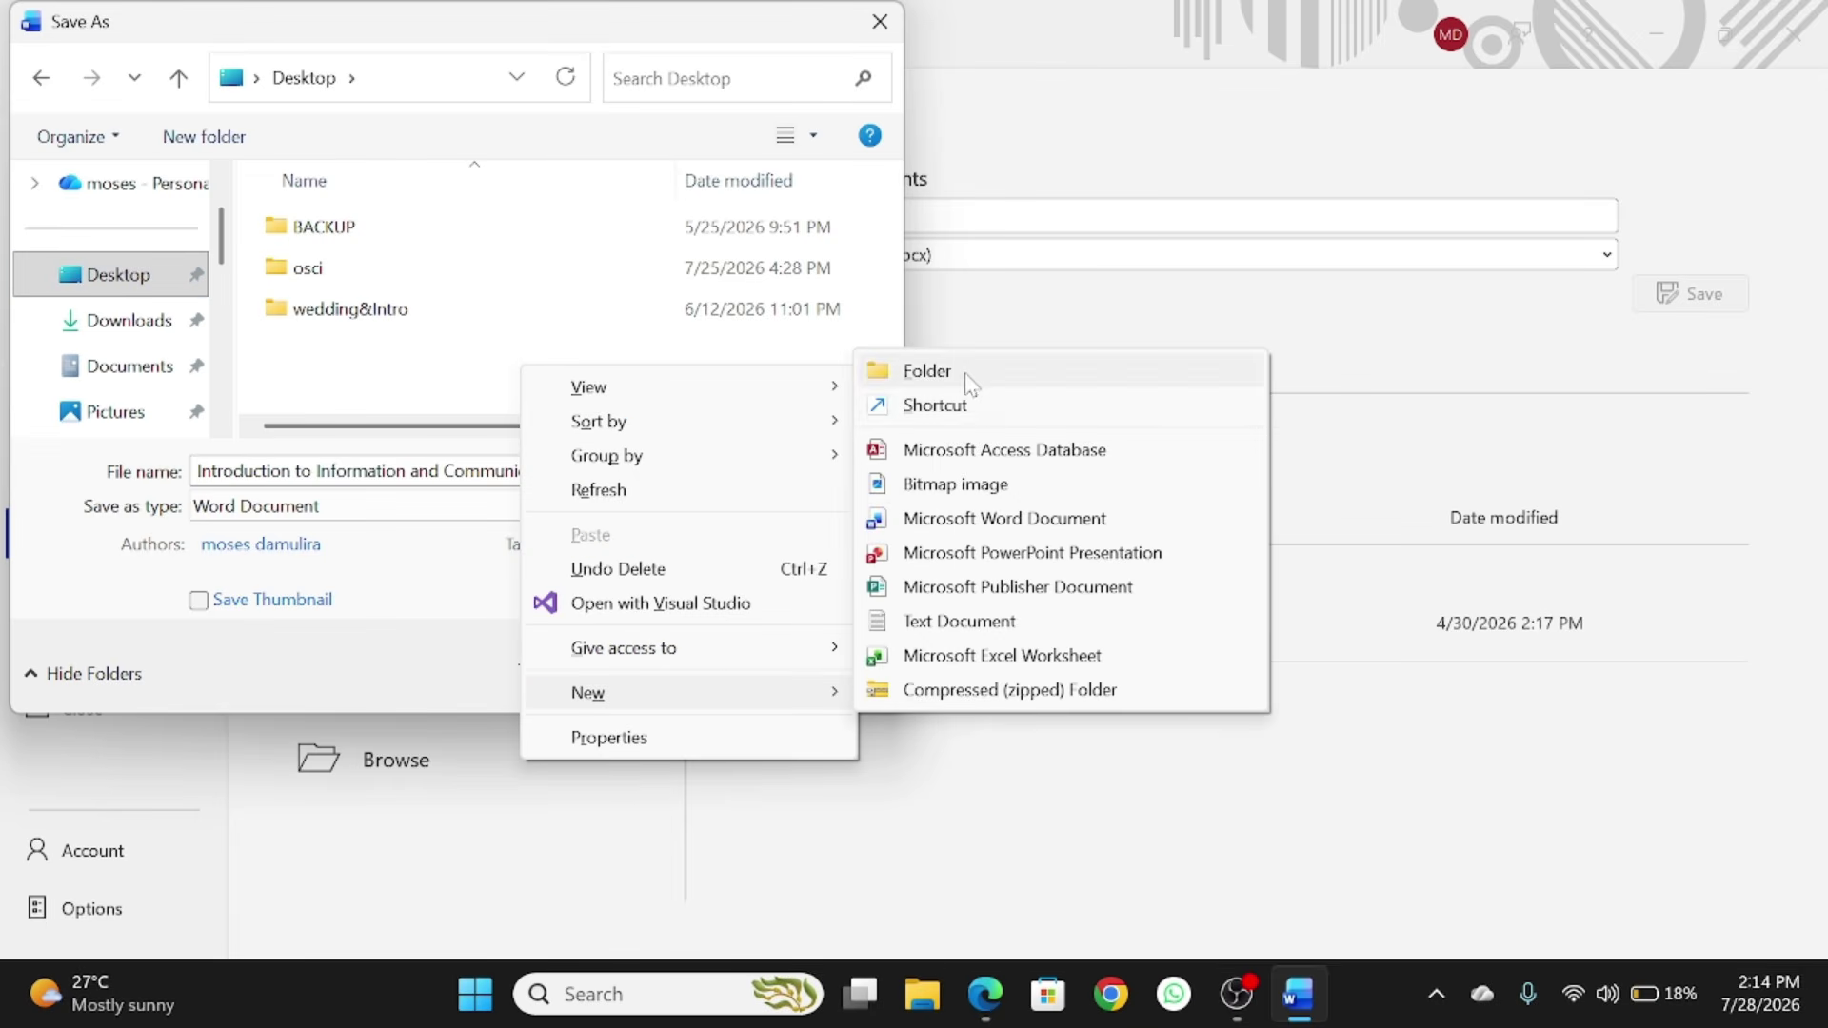
left_click(927, 372)
type("ICT")
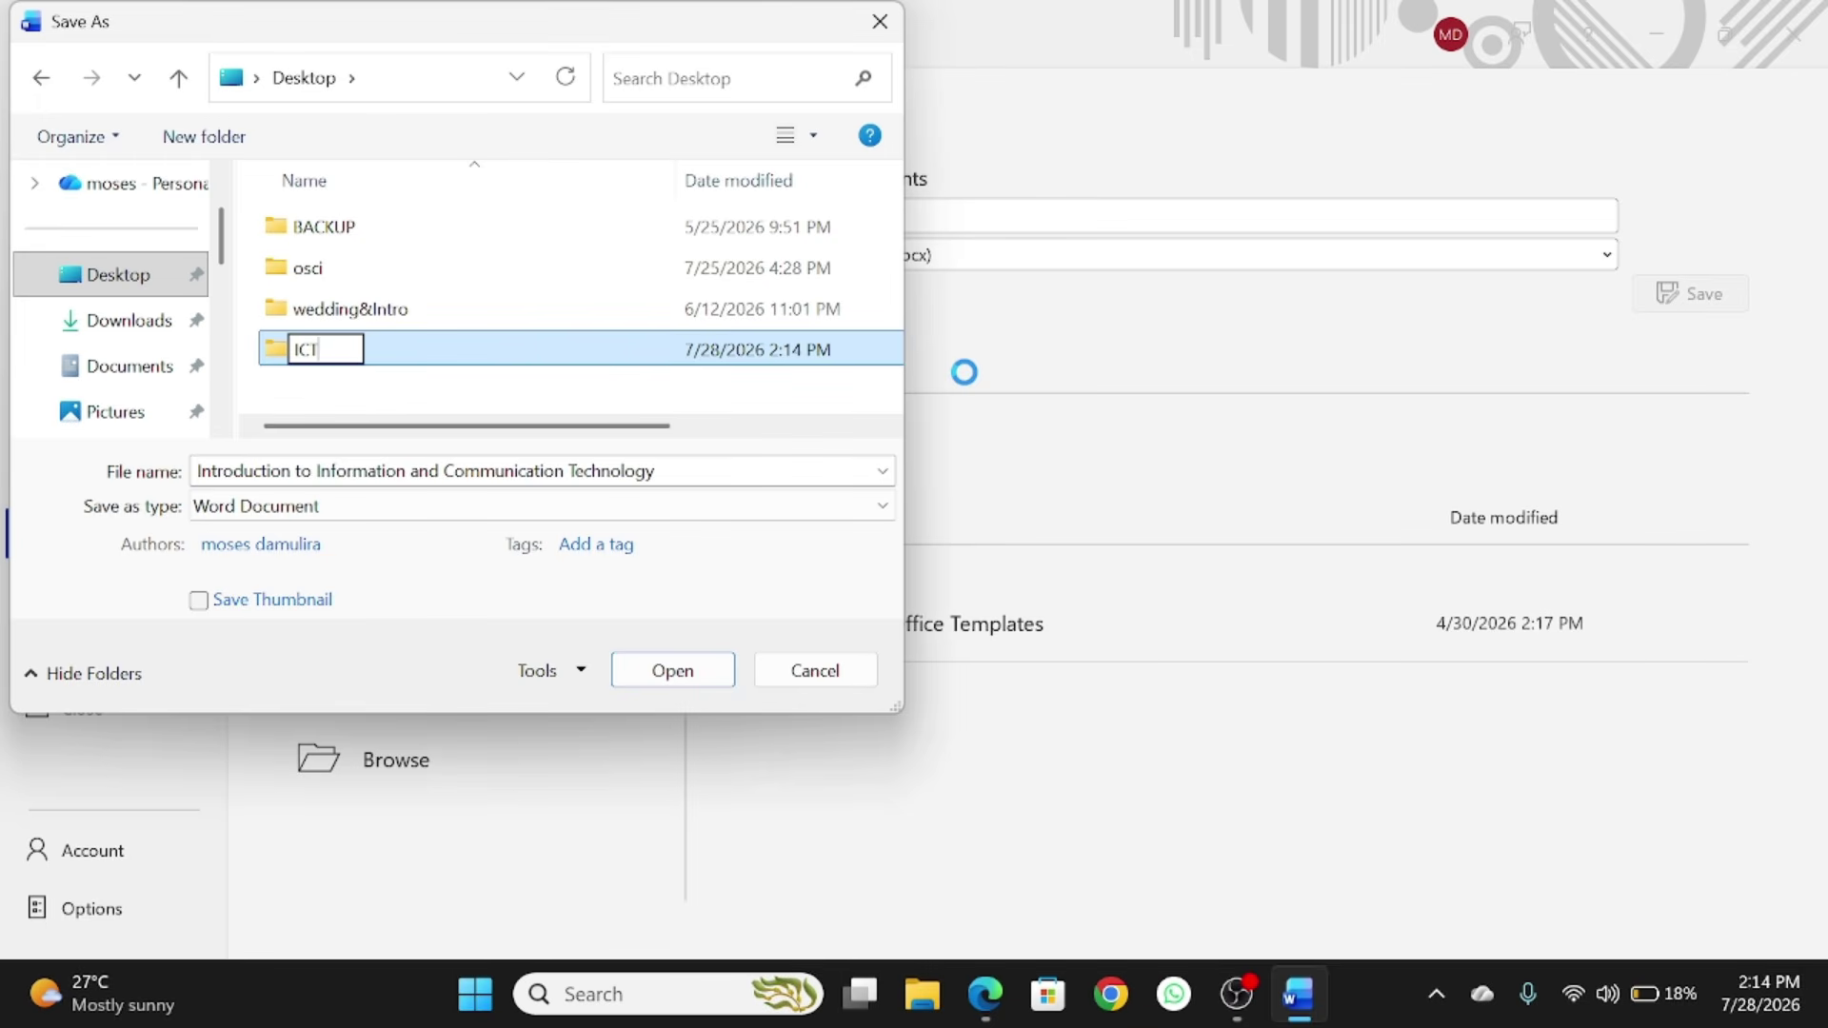
type("Basic")
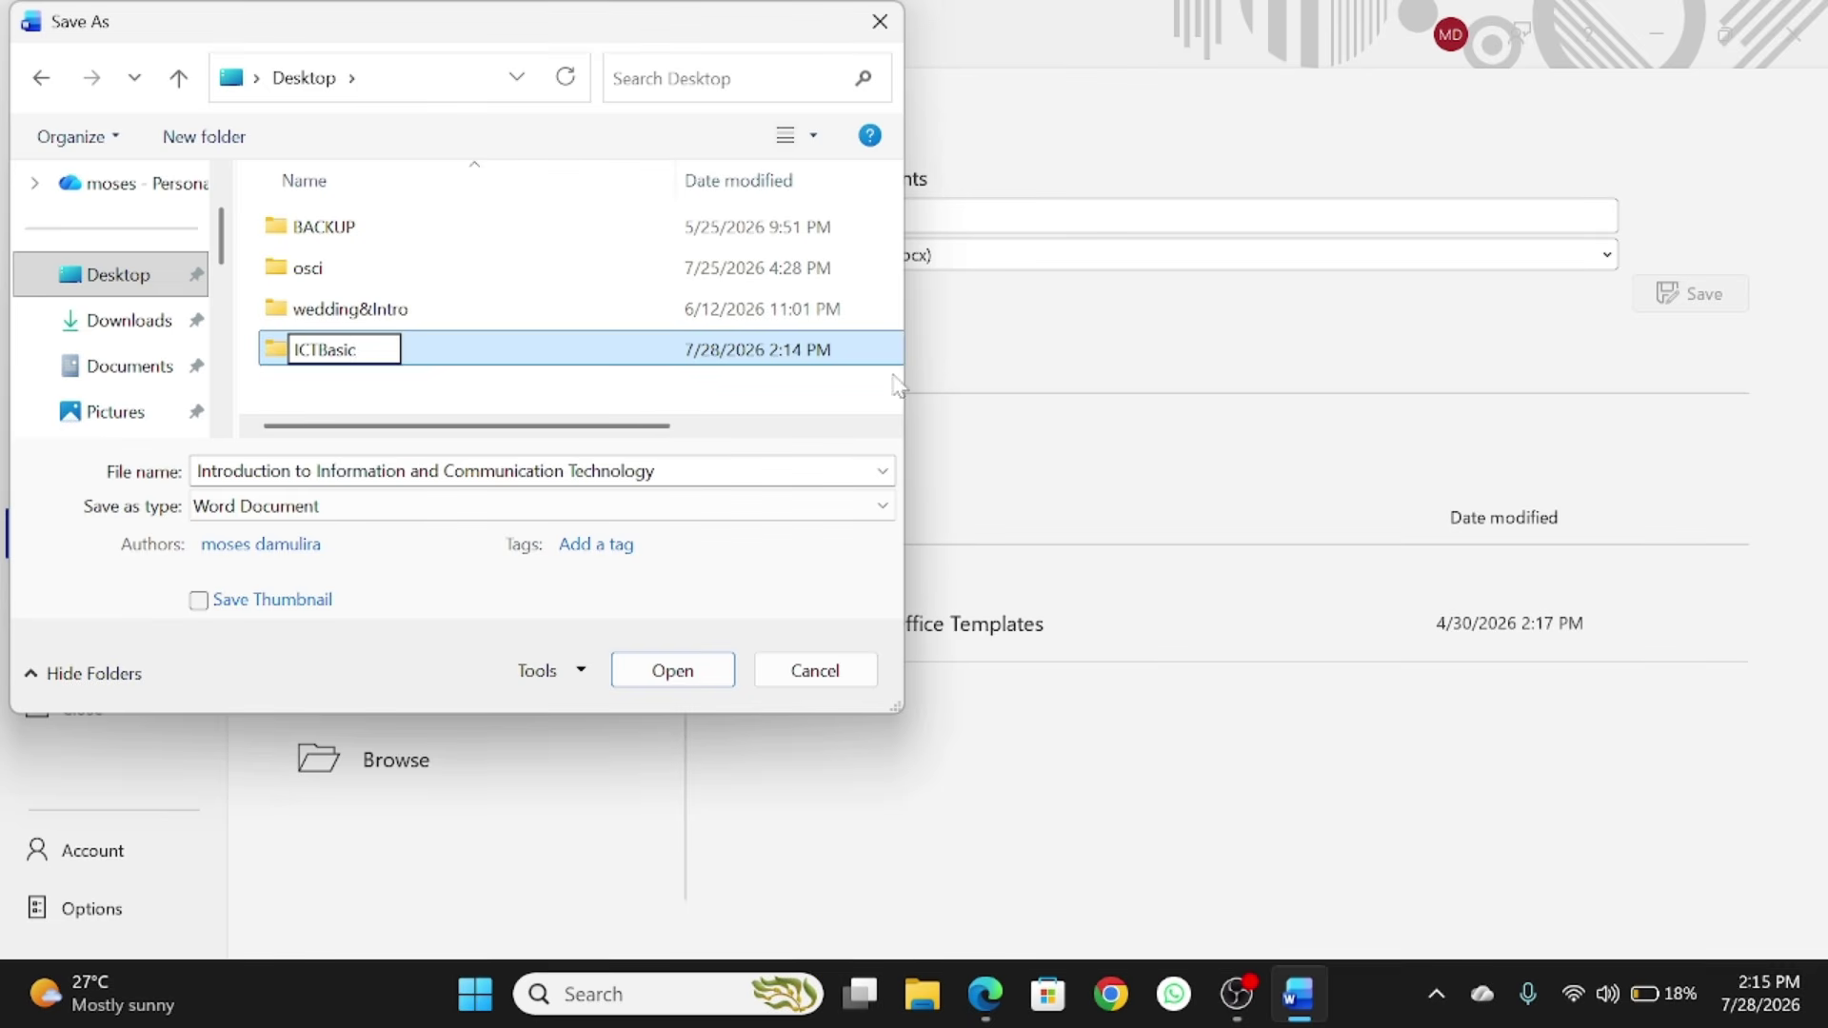
left_click(476, 361)
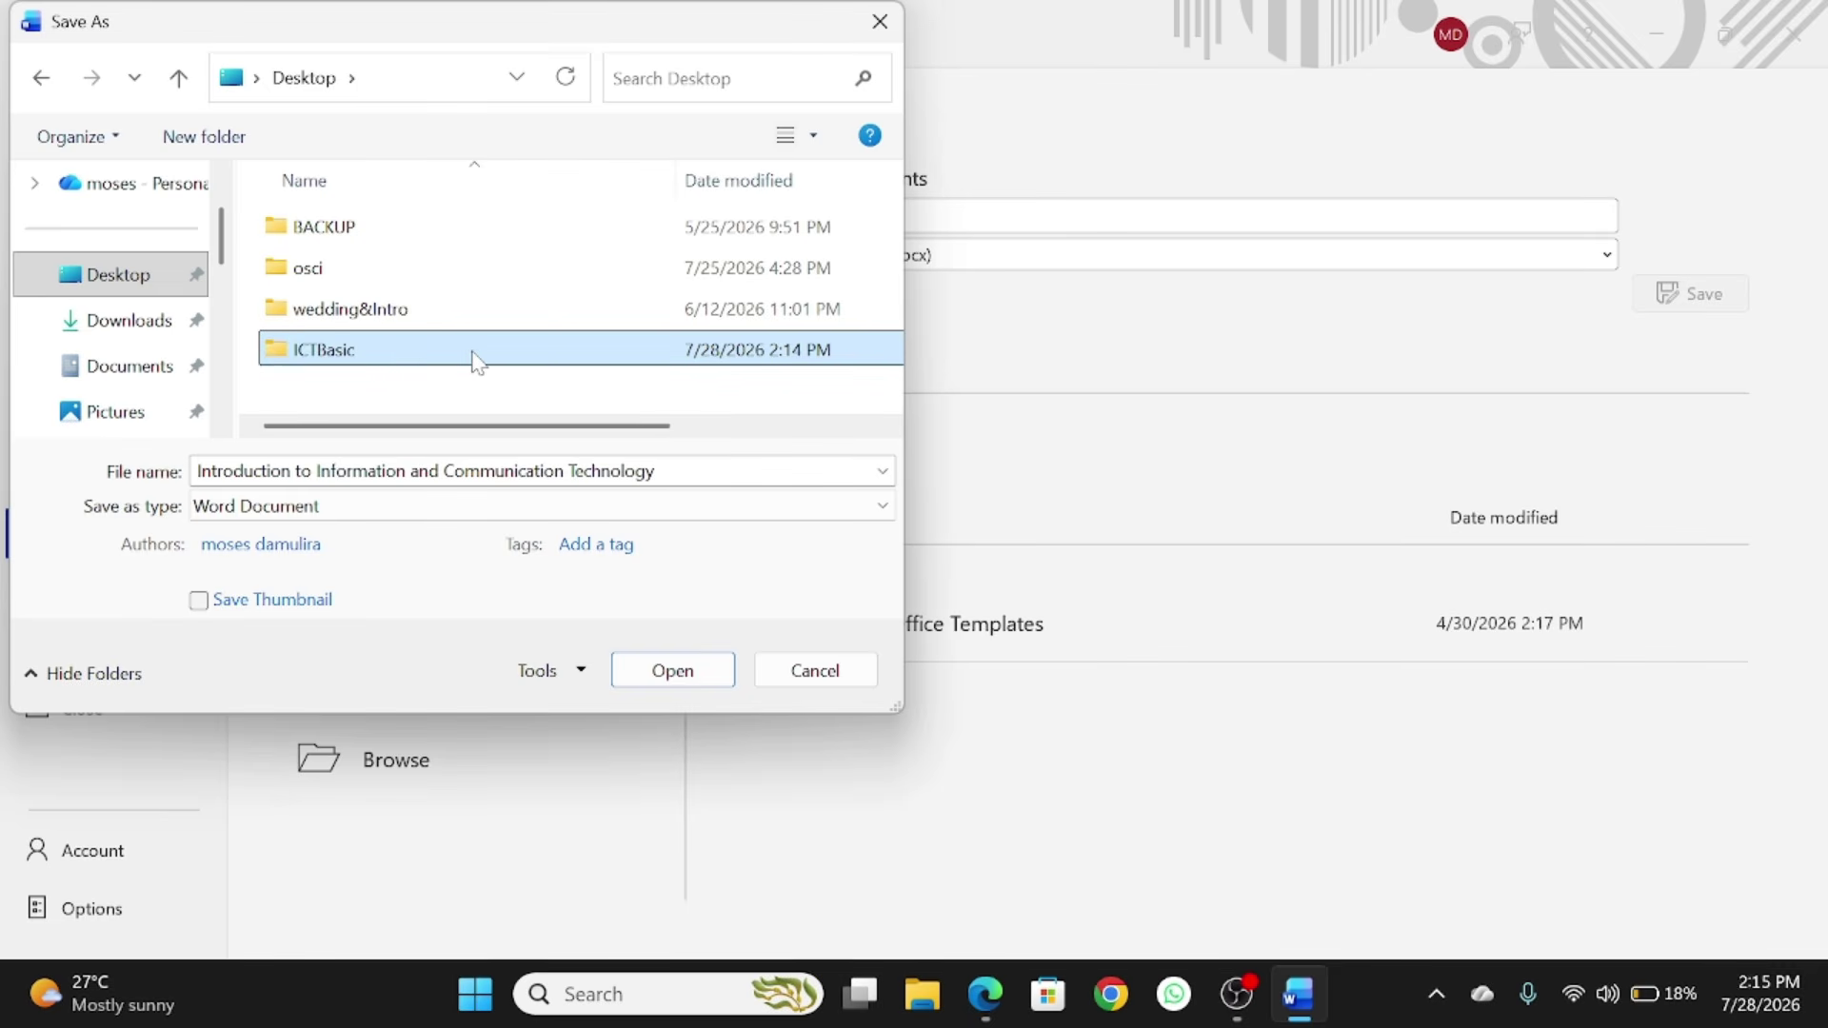
double_click(476, 352)
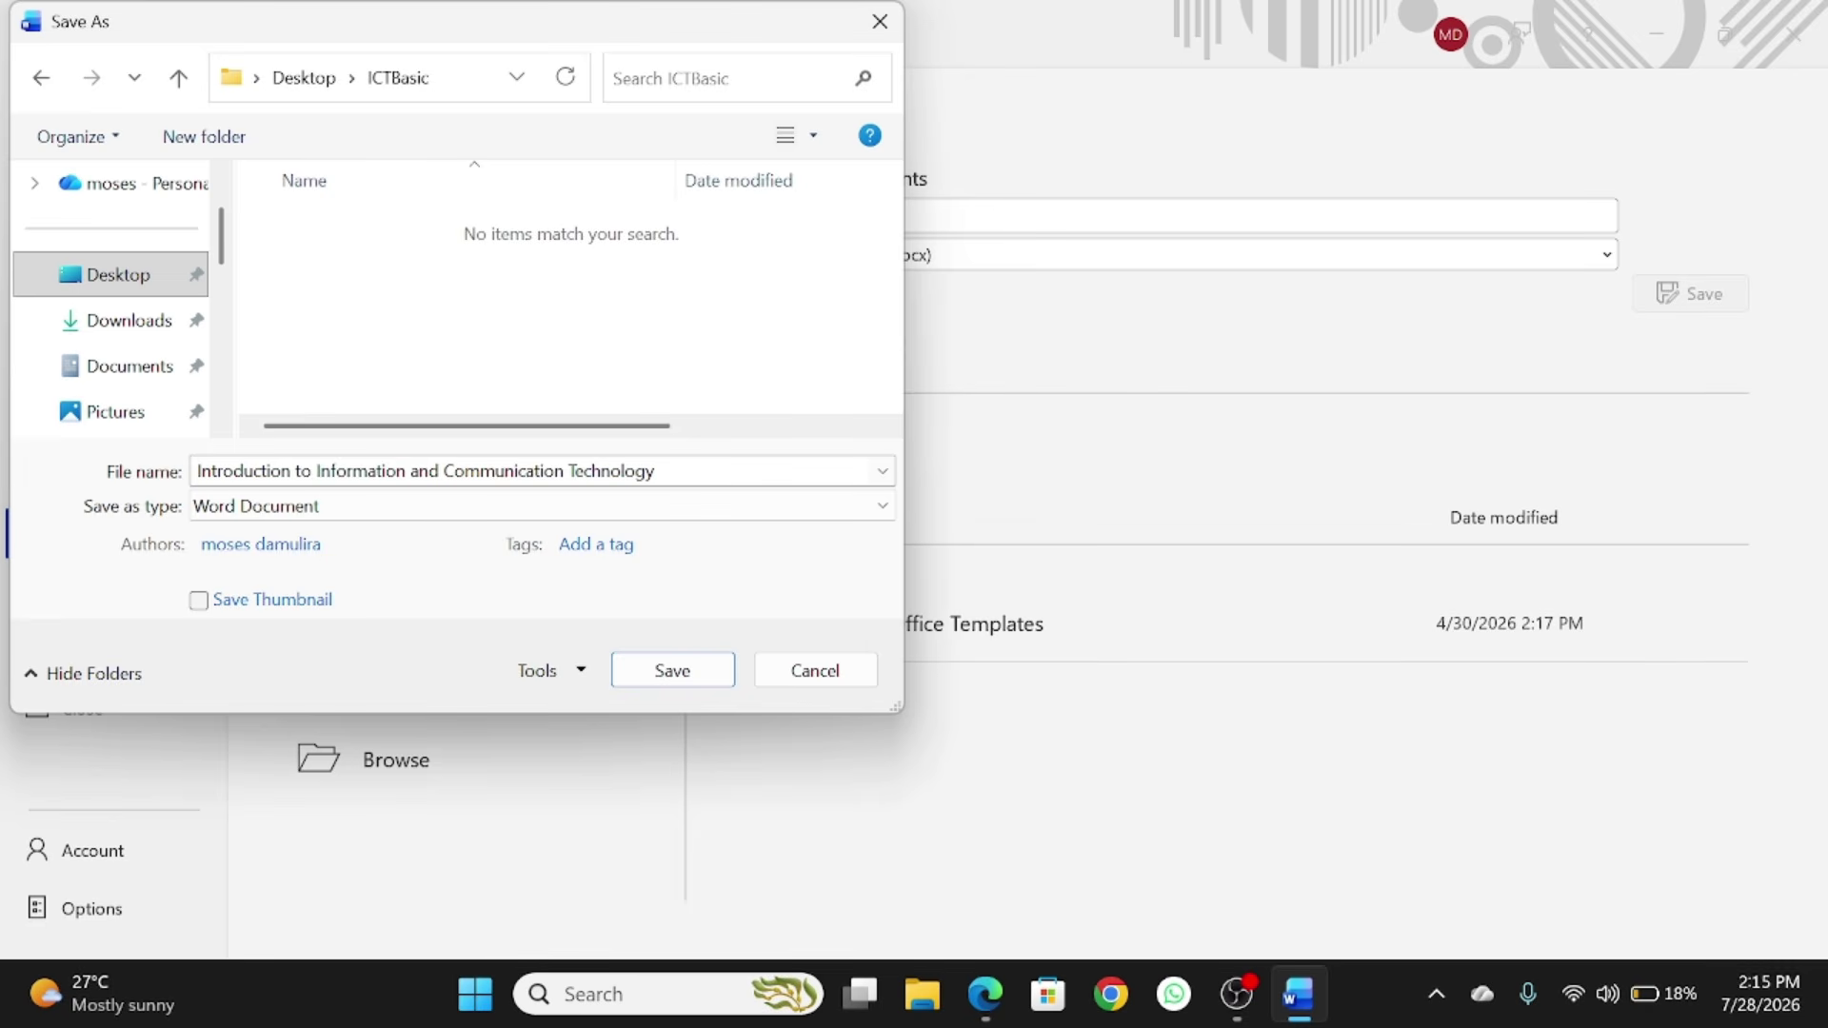
Step: Save the Word document as FirstWordFile in the ICTBasic folder and dismiss the OneDrive backup notice
left_click(533, 471)
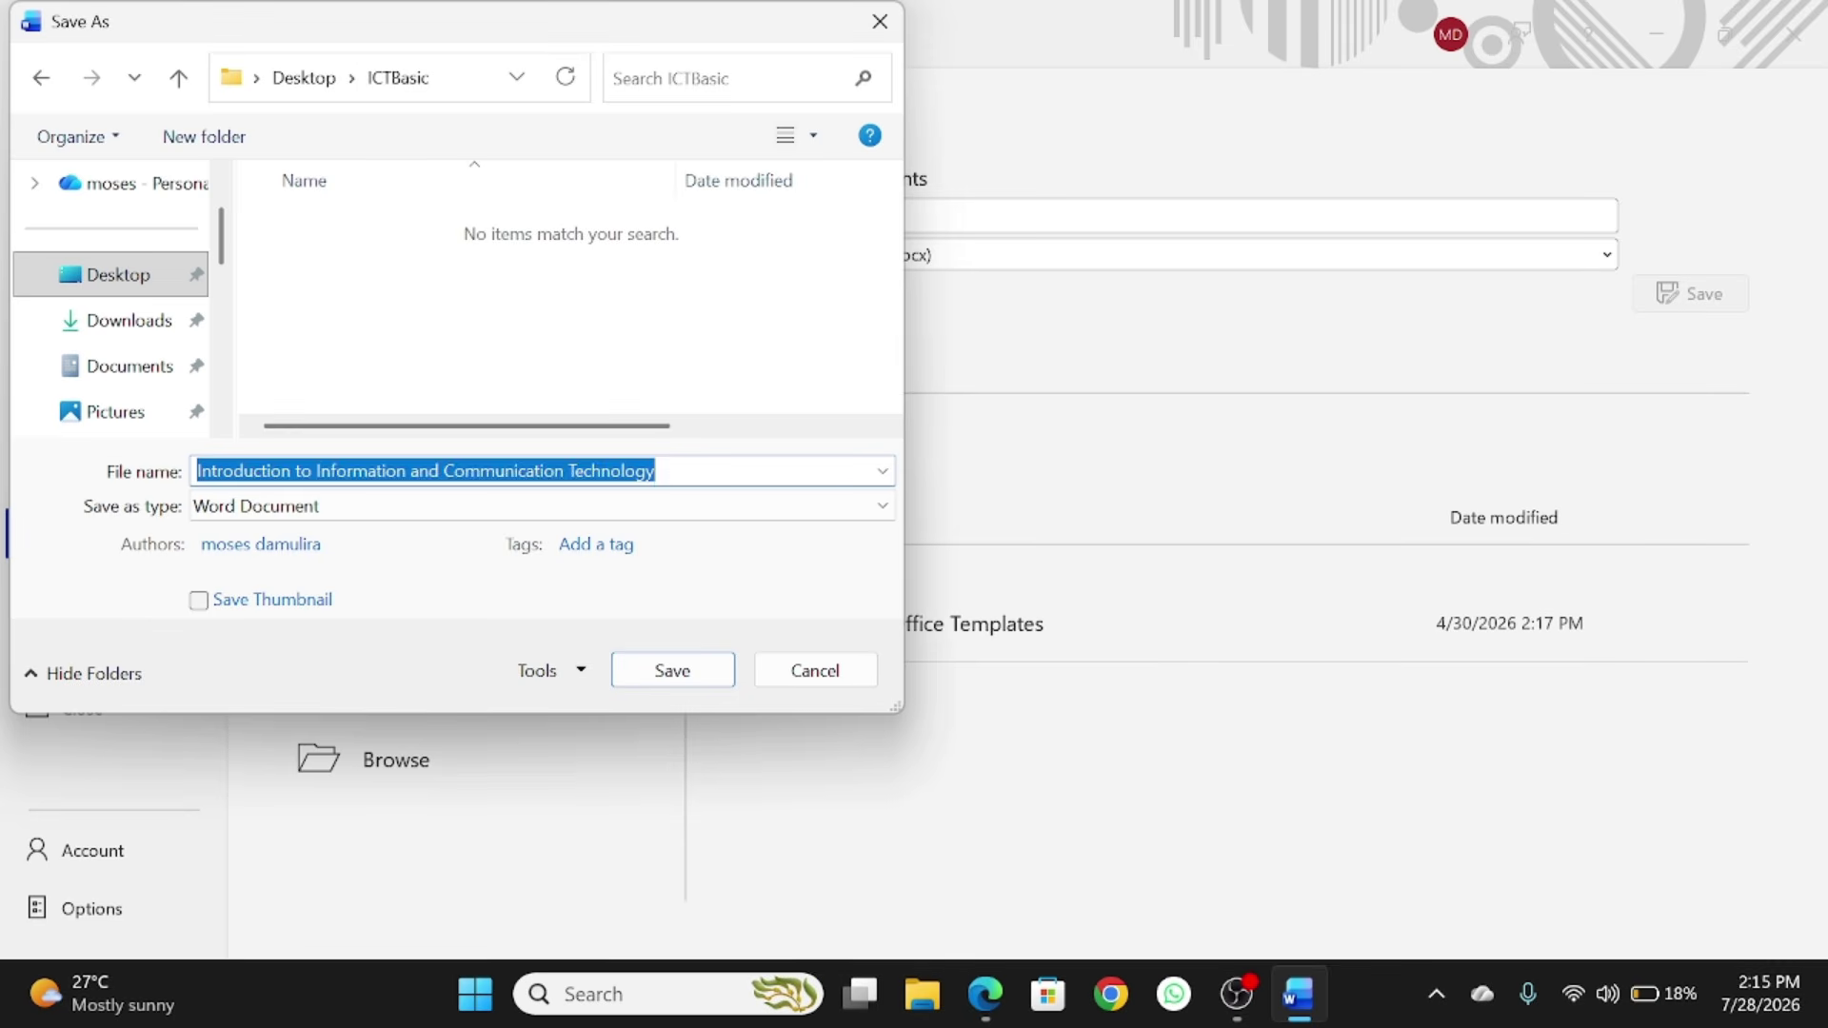
type("Firs")
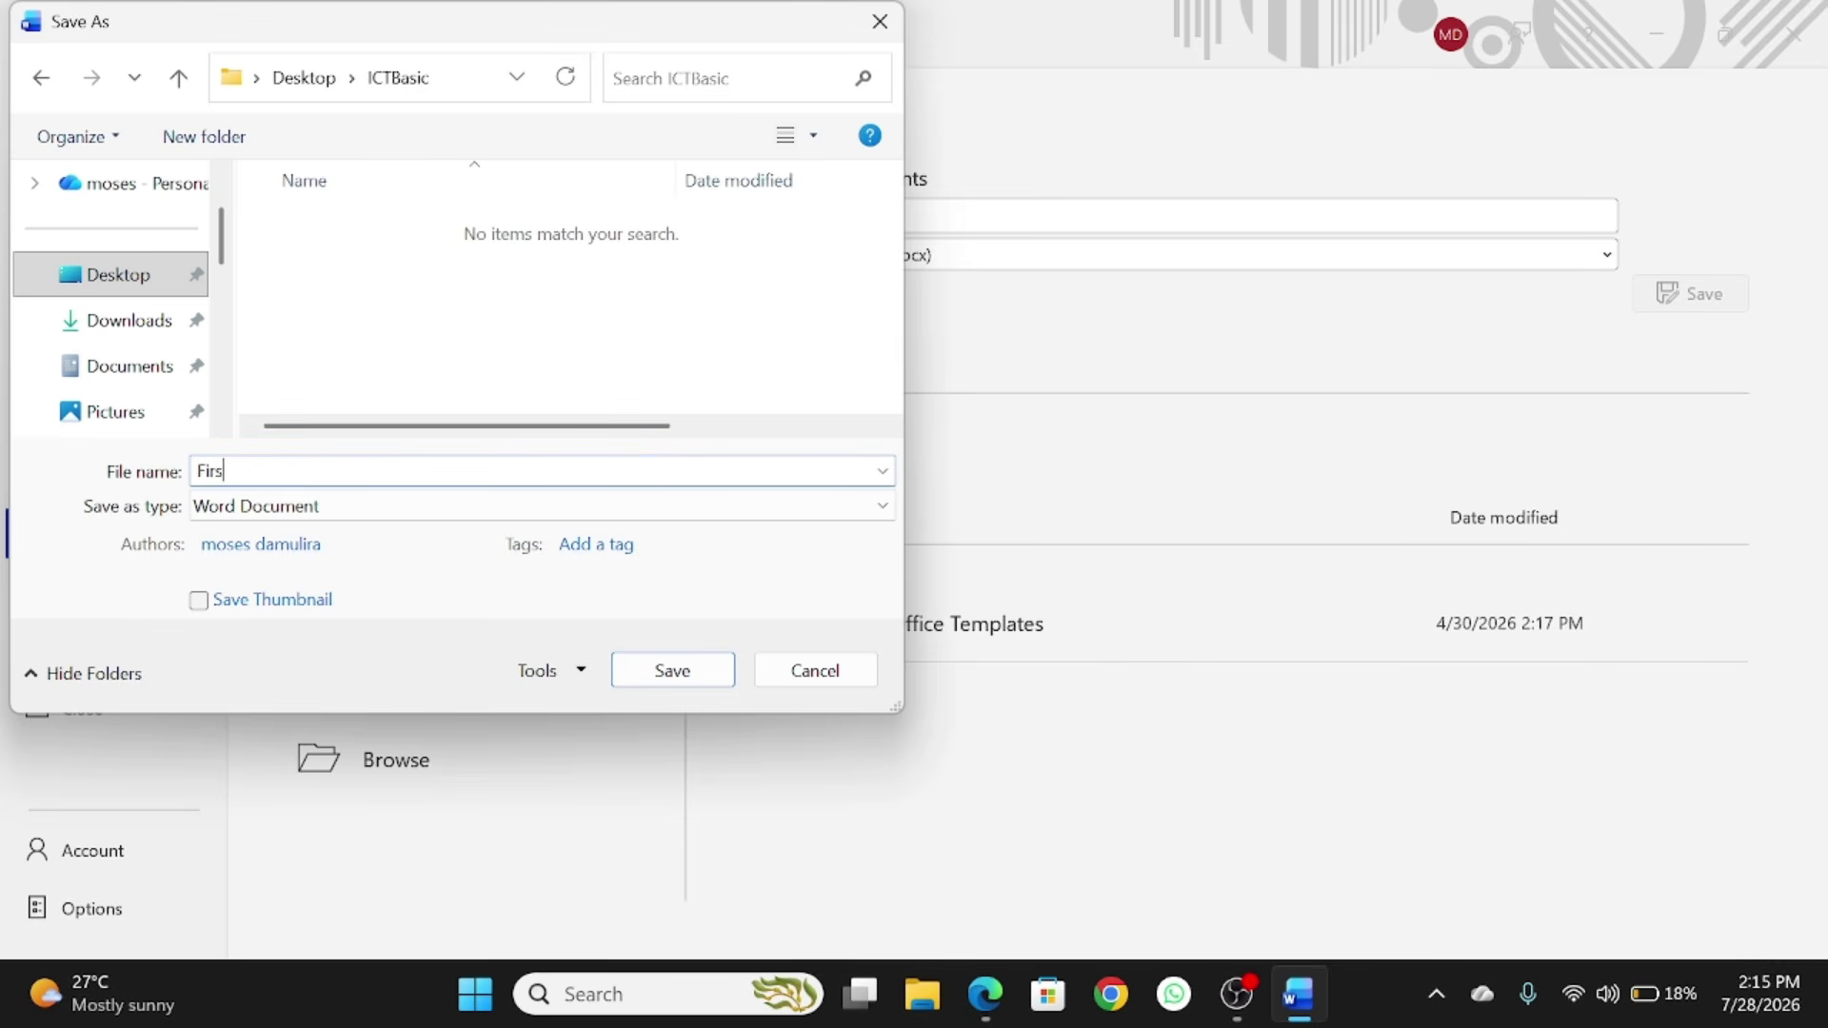
type("tWordFile")
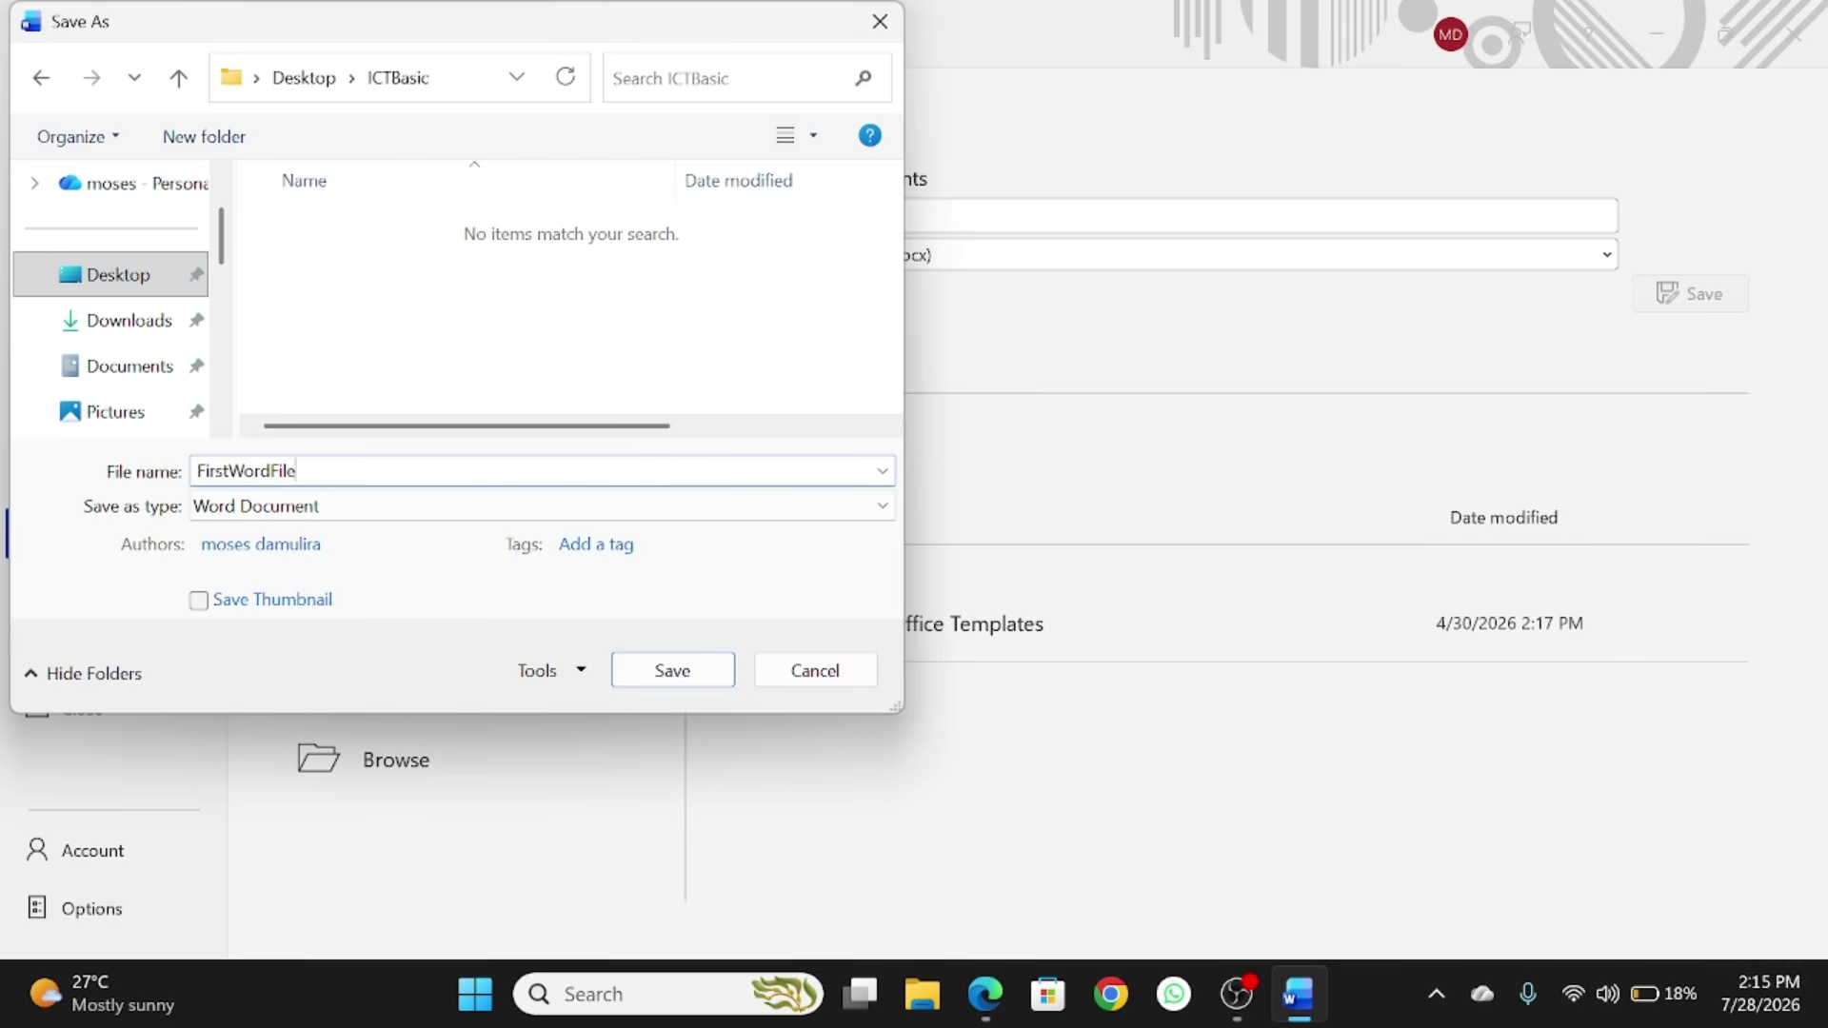
left_click(670, 671)
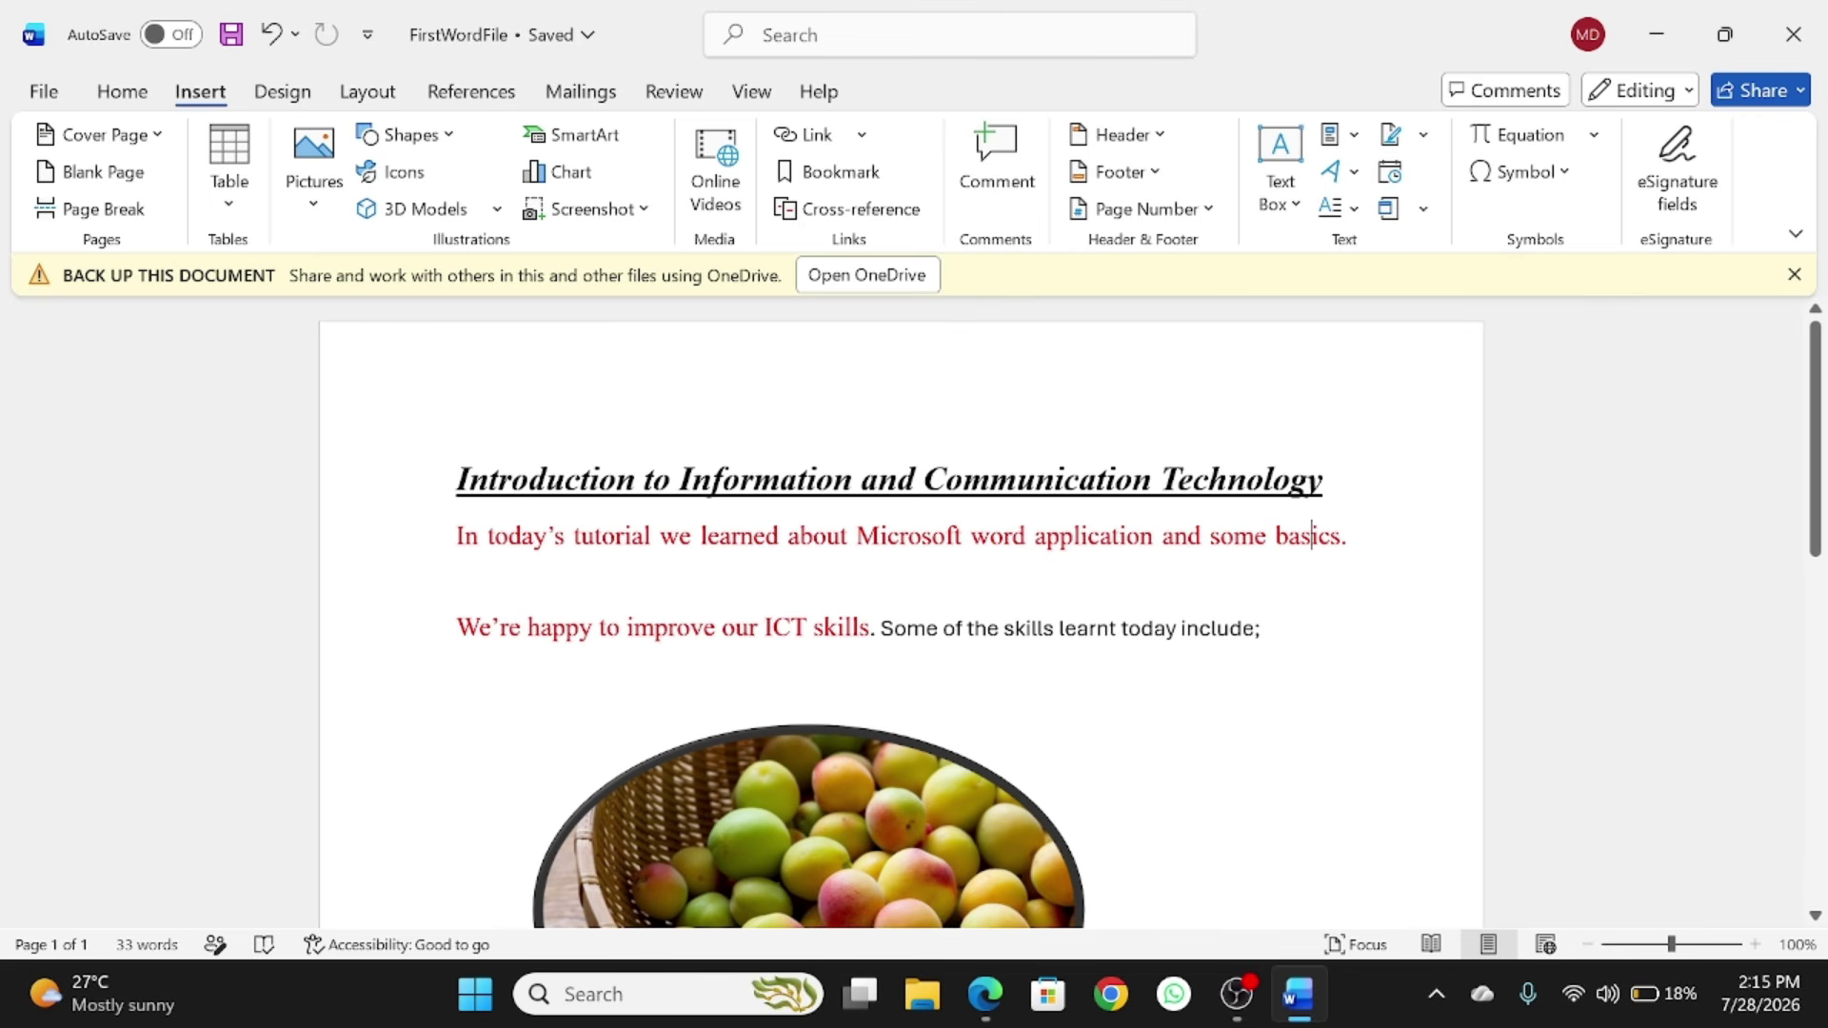
left_click(1794, 275)
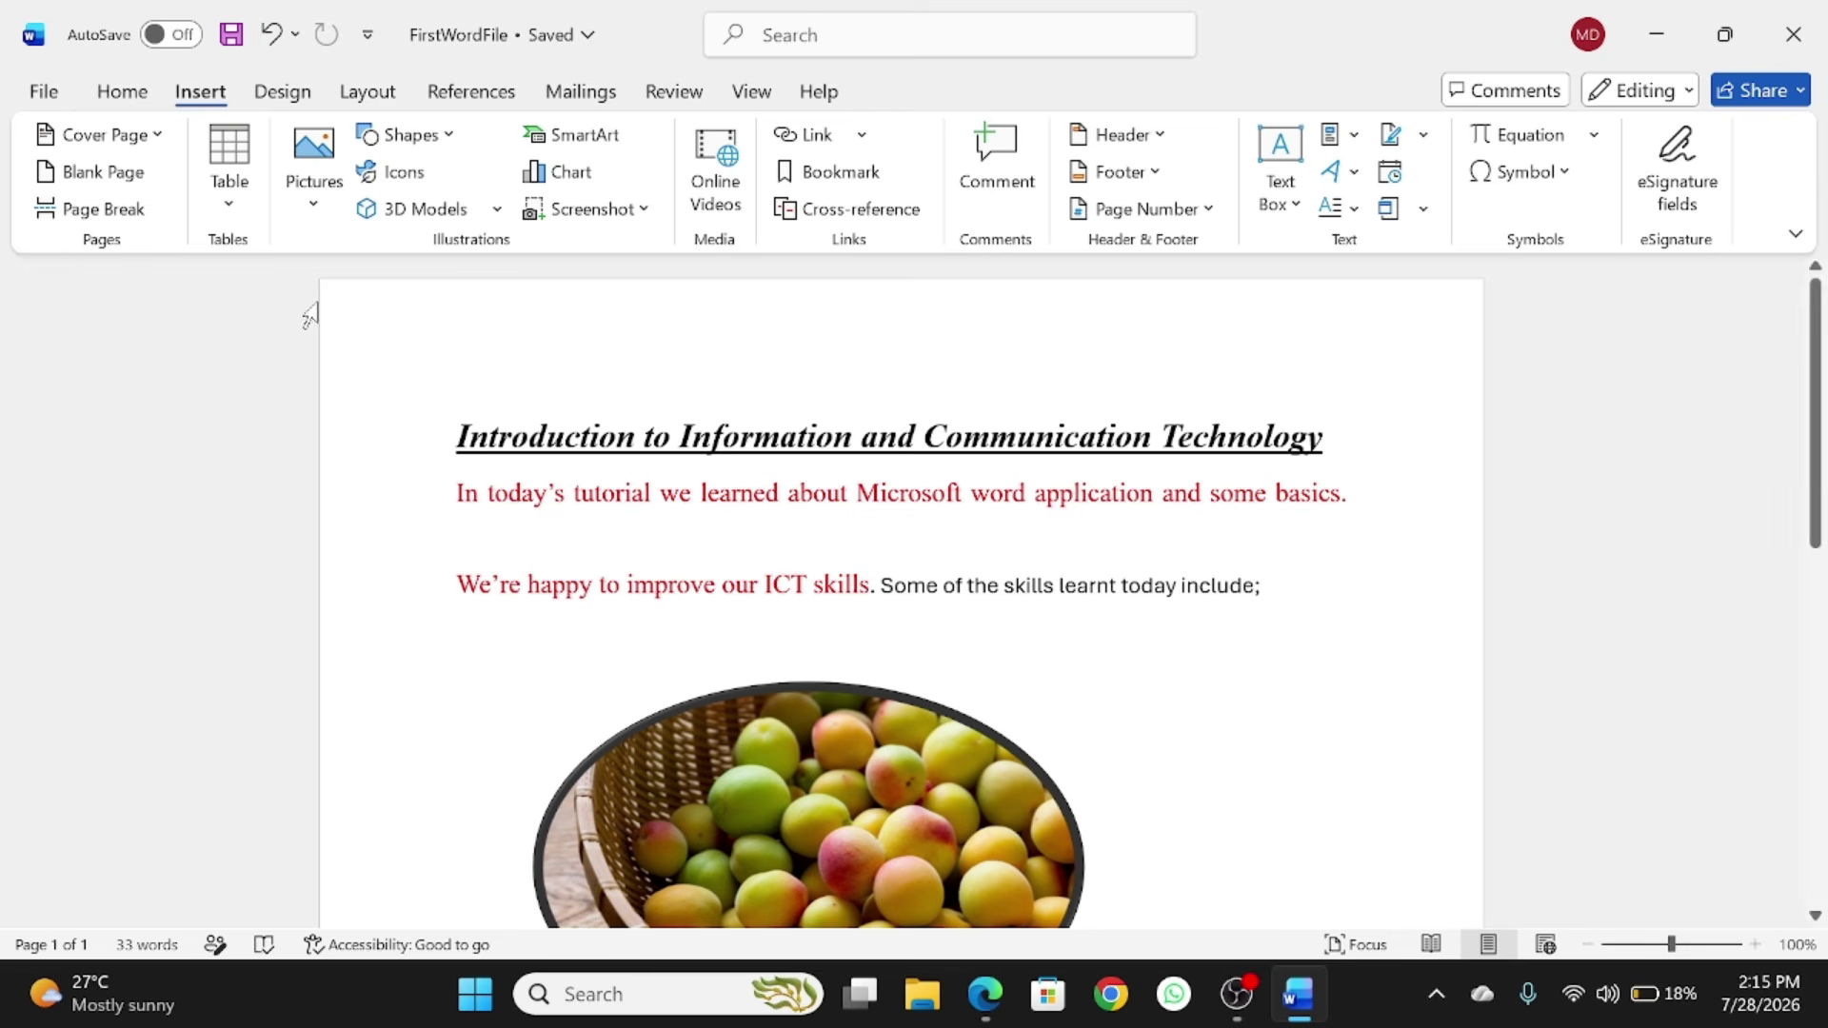
Step: Close the document and the browser window, and open the ICTBasic folder on the desktop in File Explorer
left_click(40, 91)
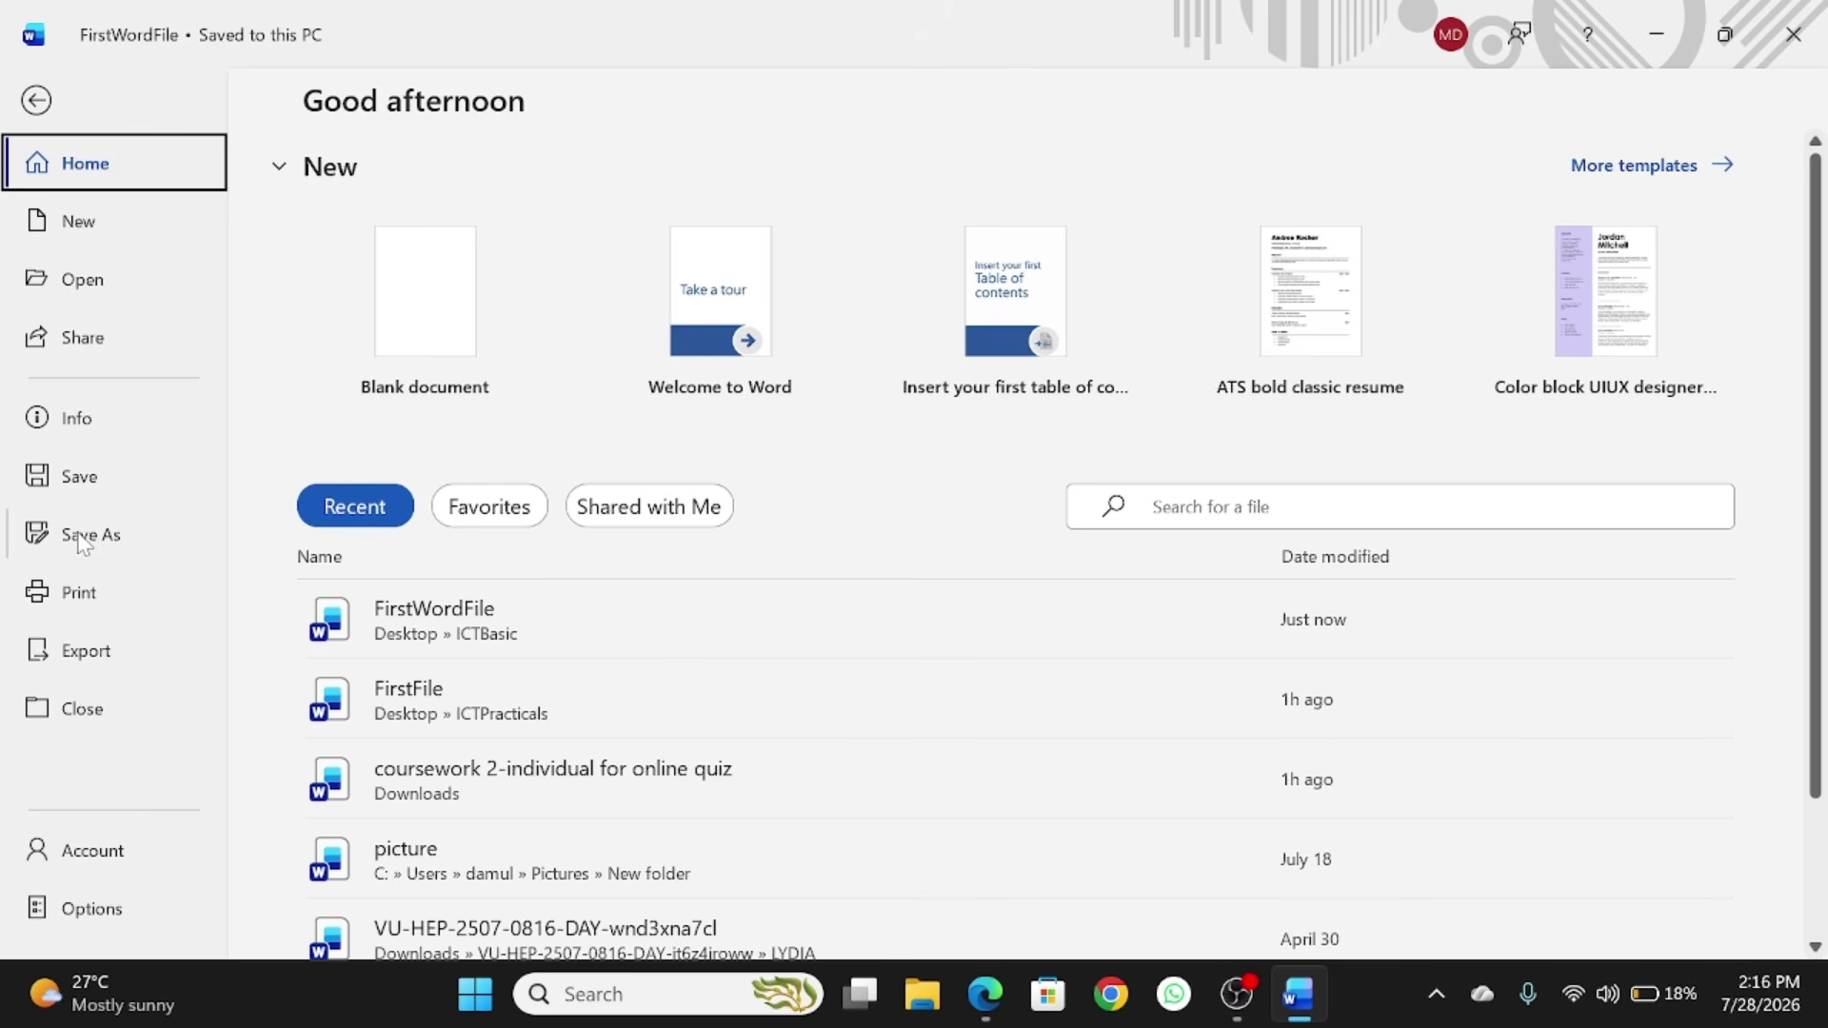
left_click(36, 100)
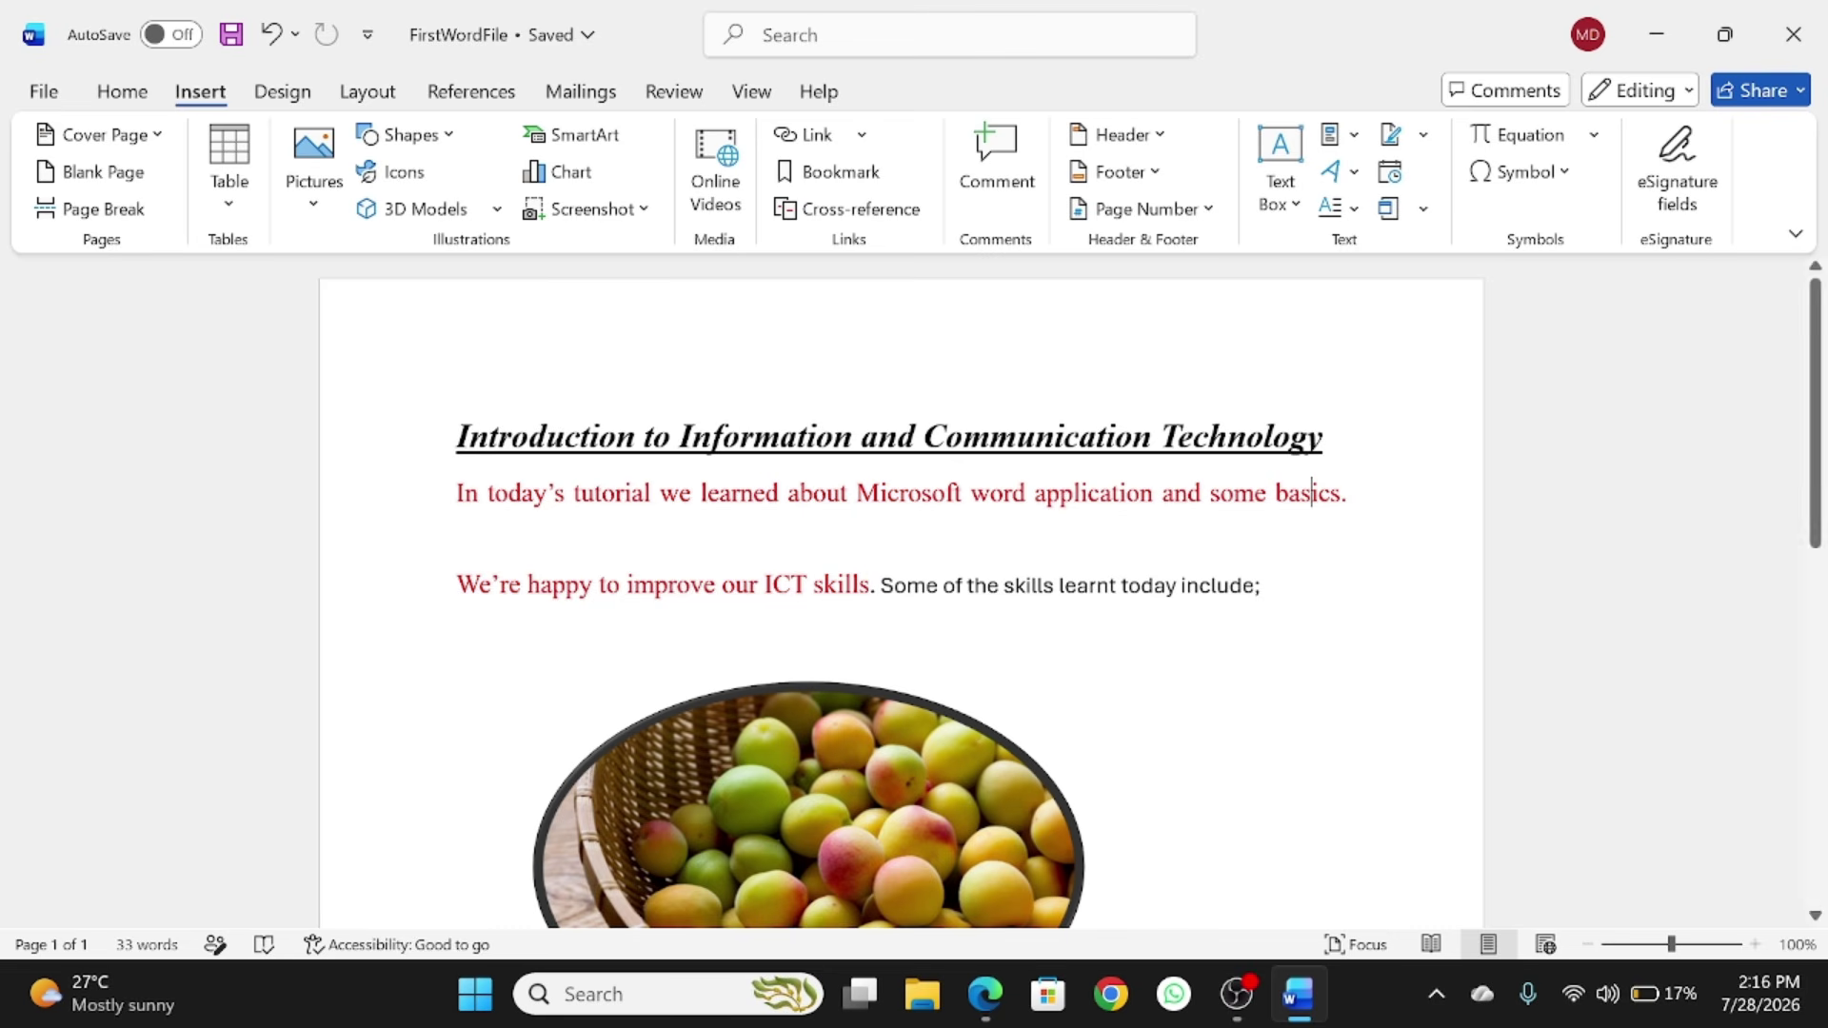
left_click(1792, 35)
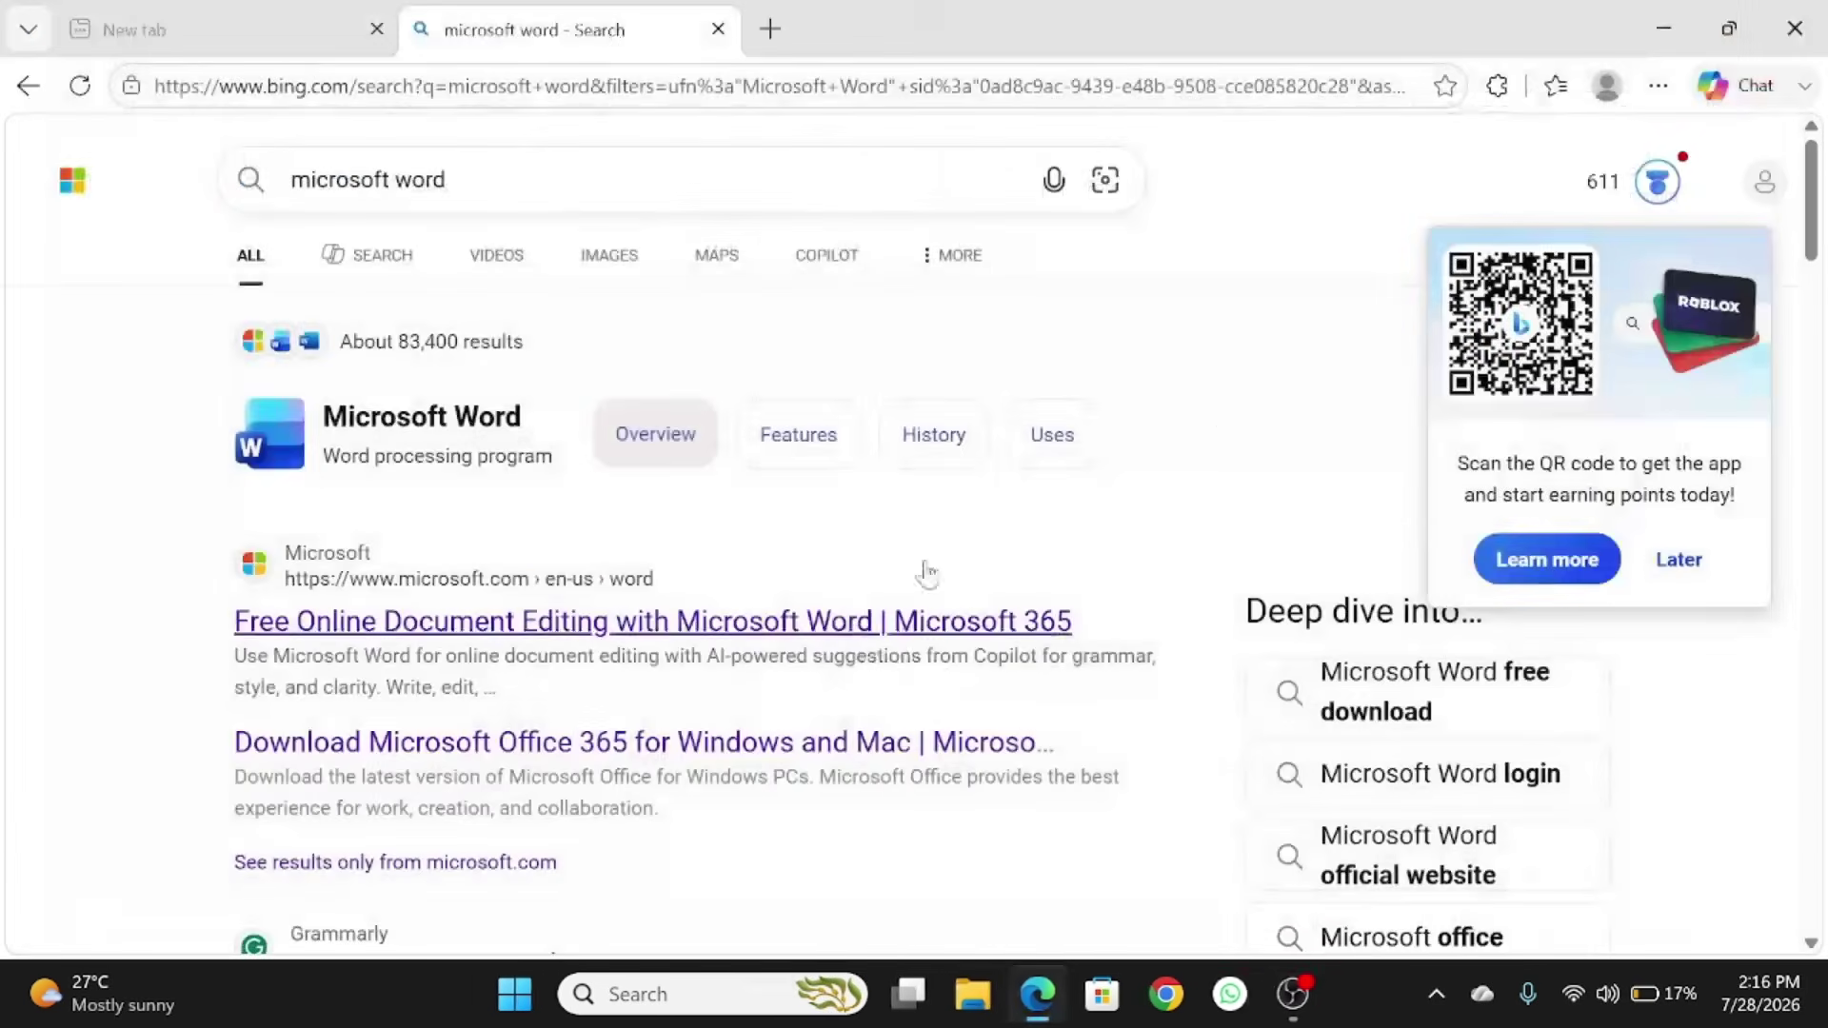
left_click(1802, 19)
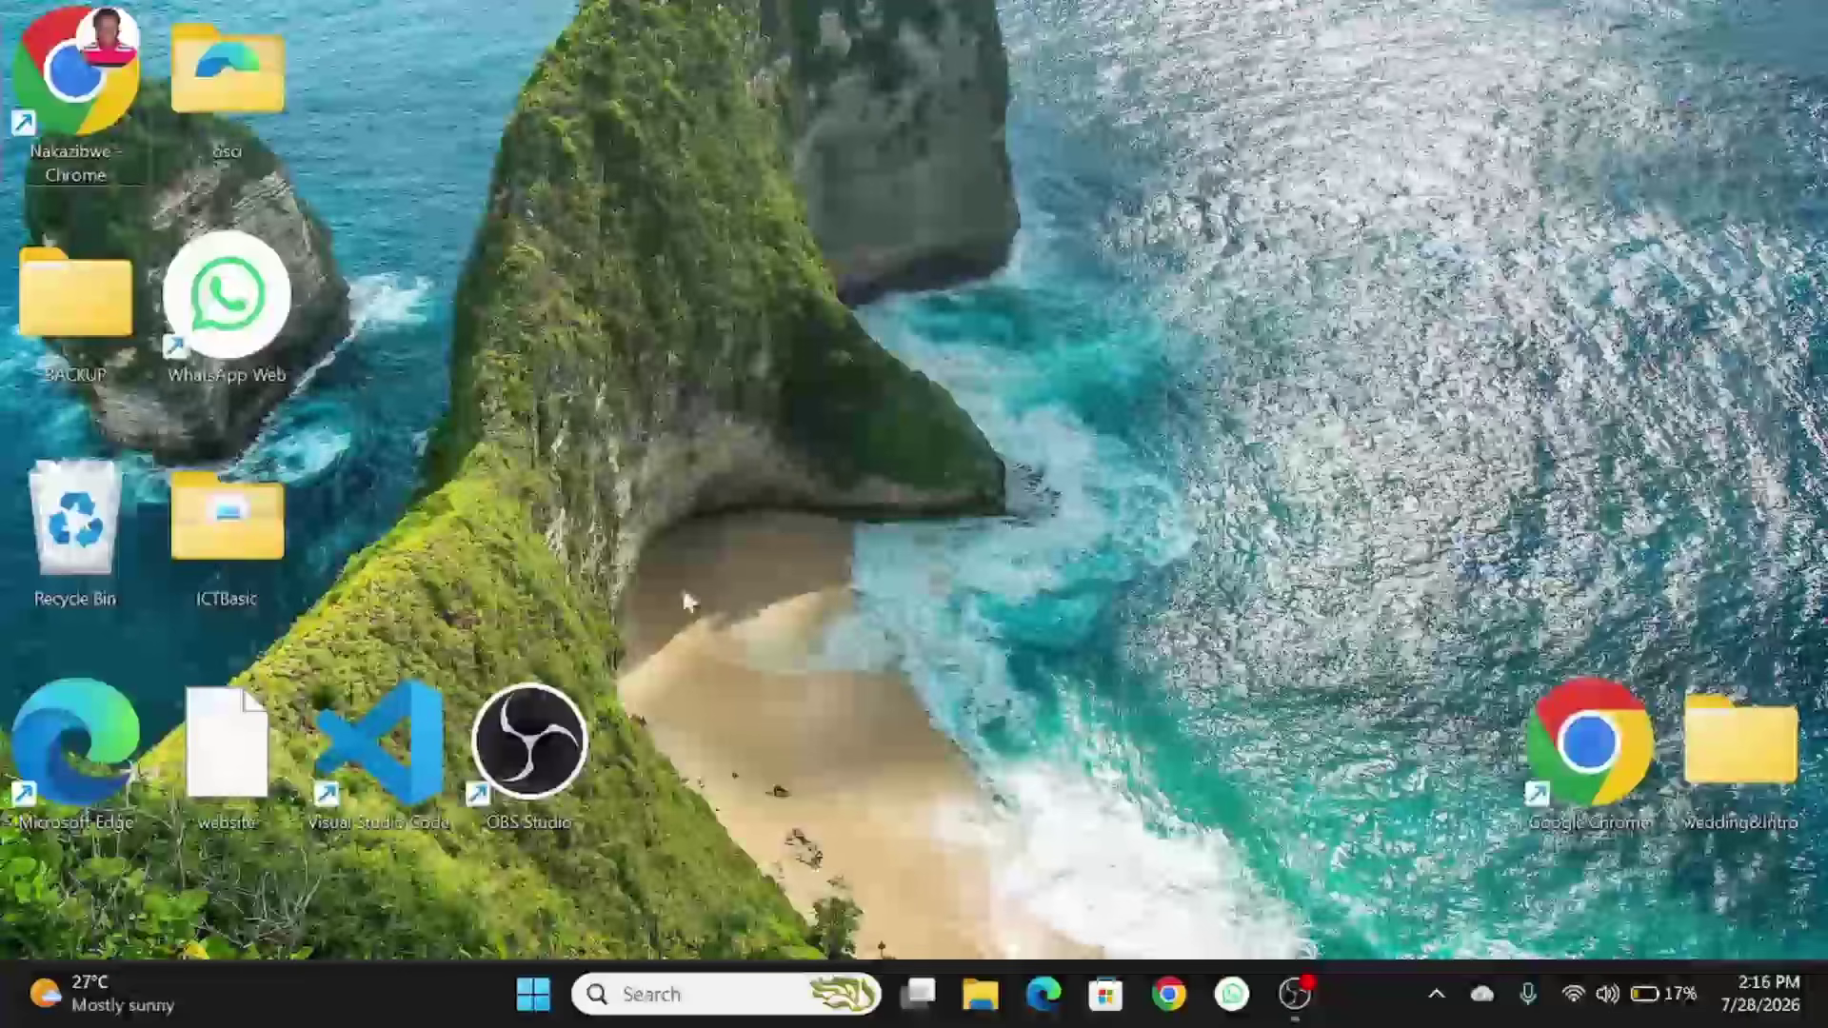
left_click(231, 548)
double_click(235, 549)
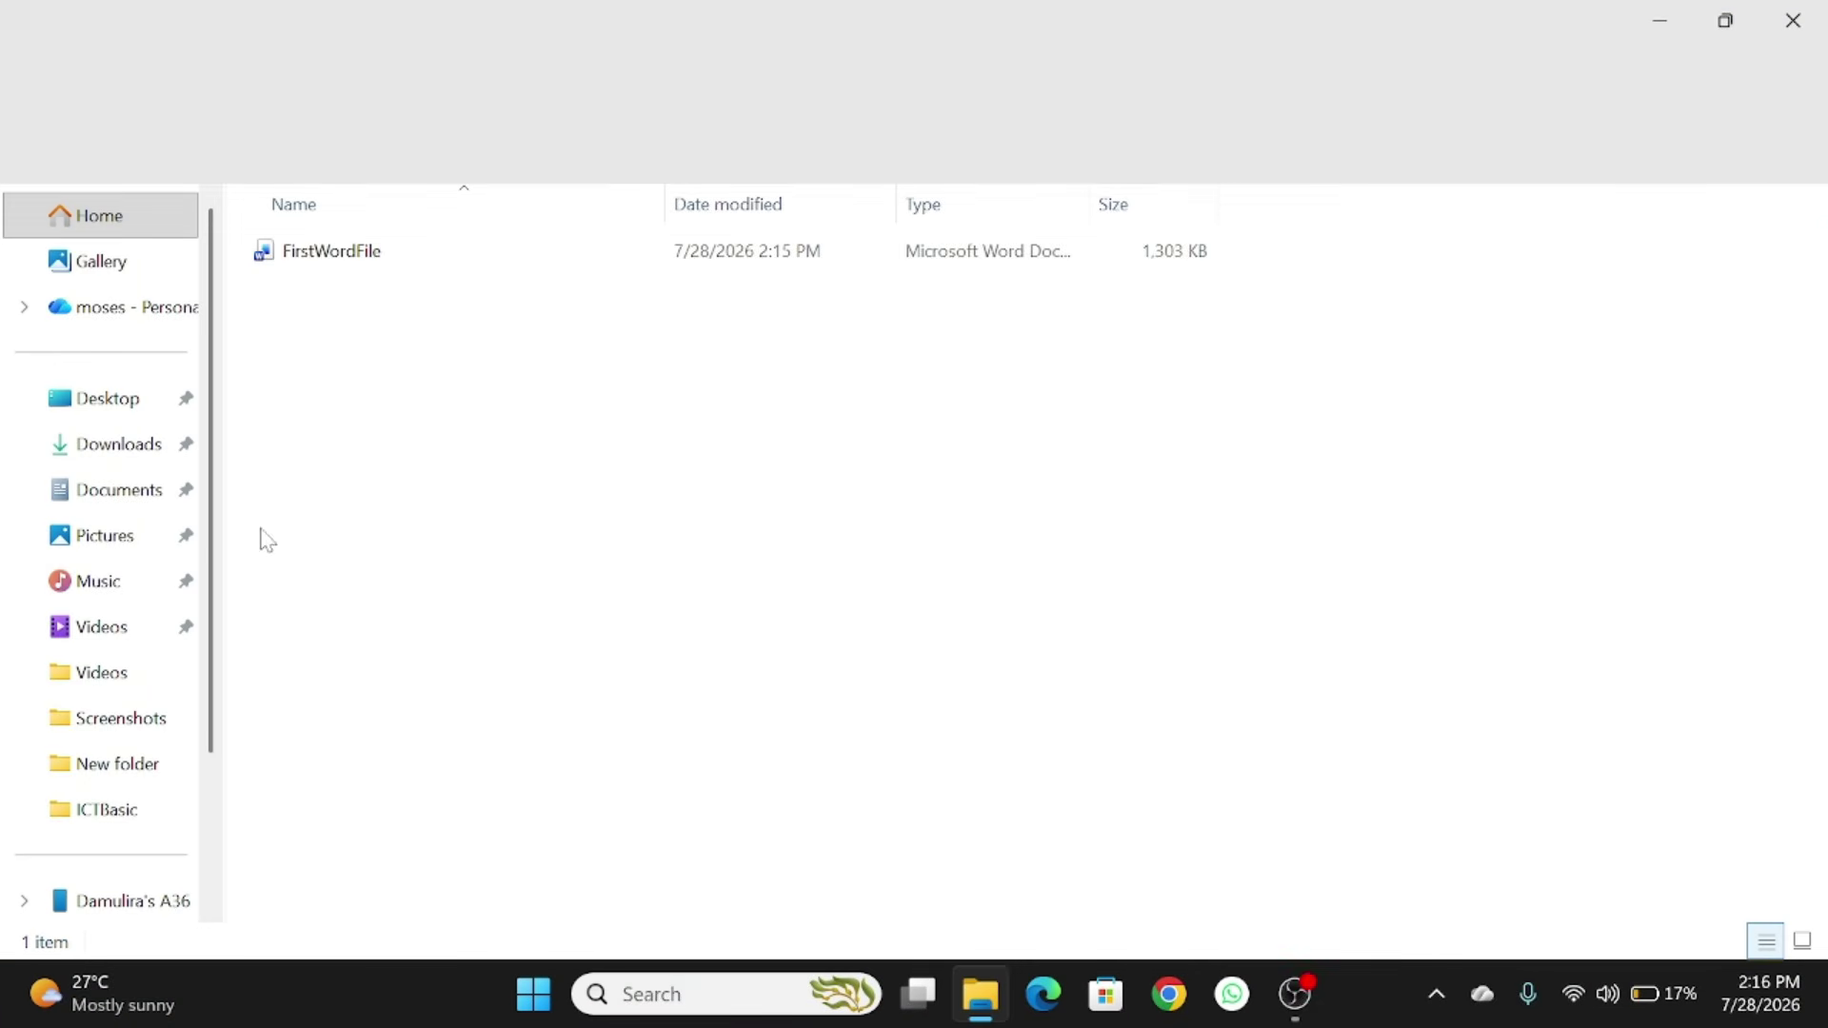
Step: Rename the FirstWordFile document in the ICTBasic folder as MsWord File
mouse_move(370, 260)
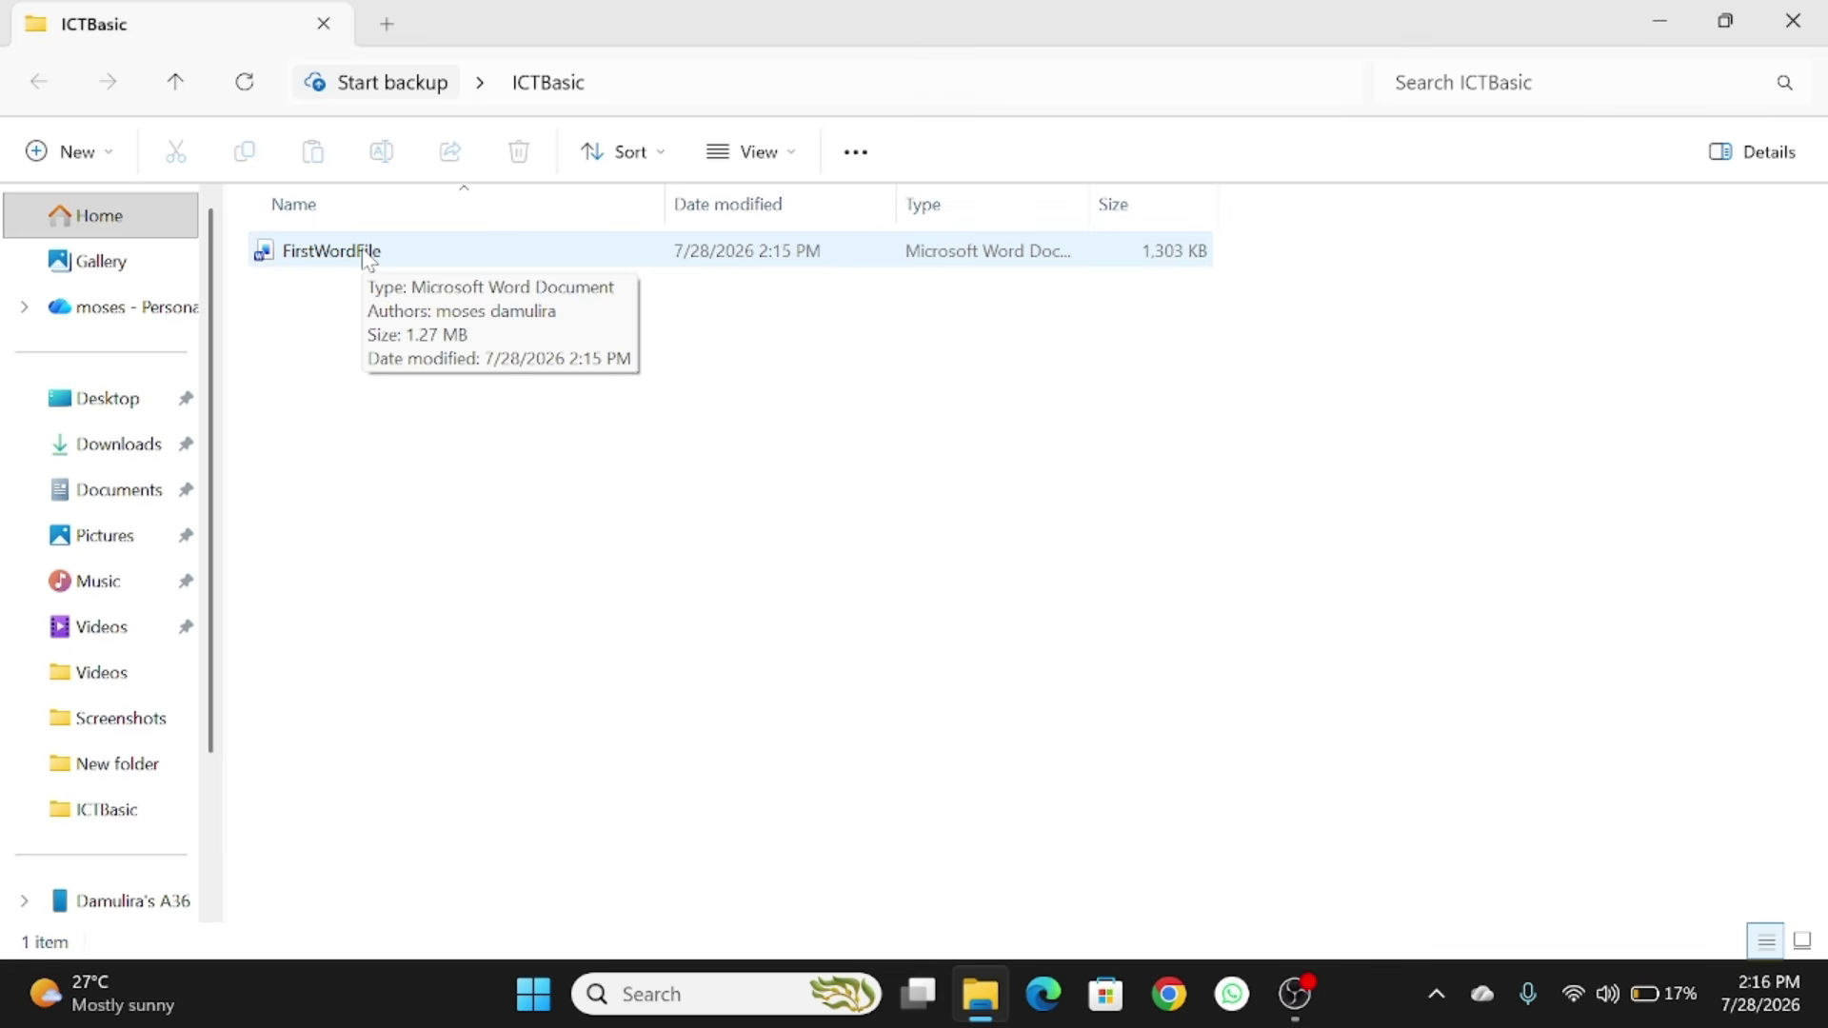
left_click(368, 262)
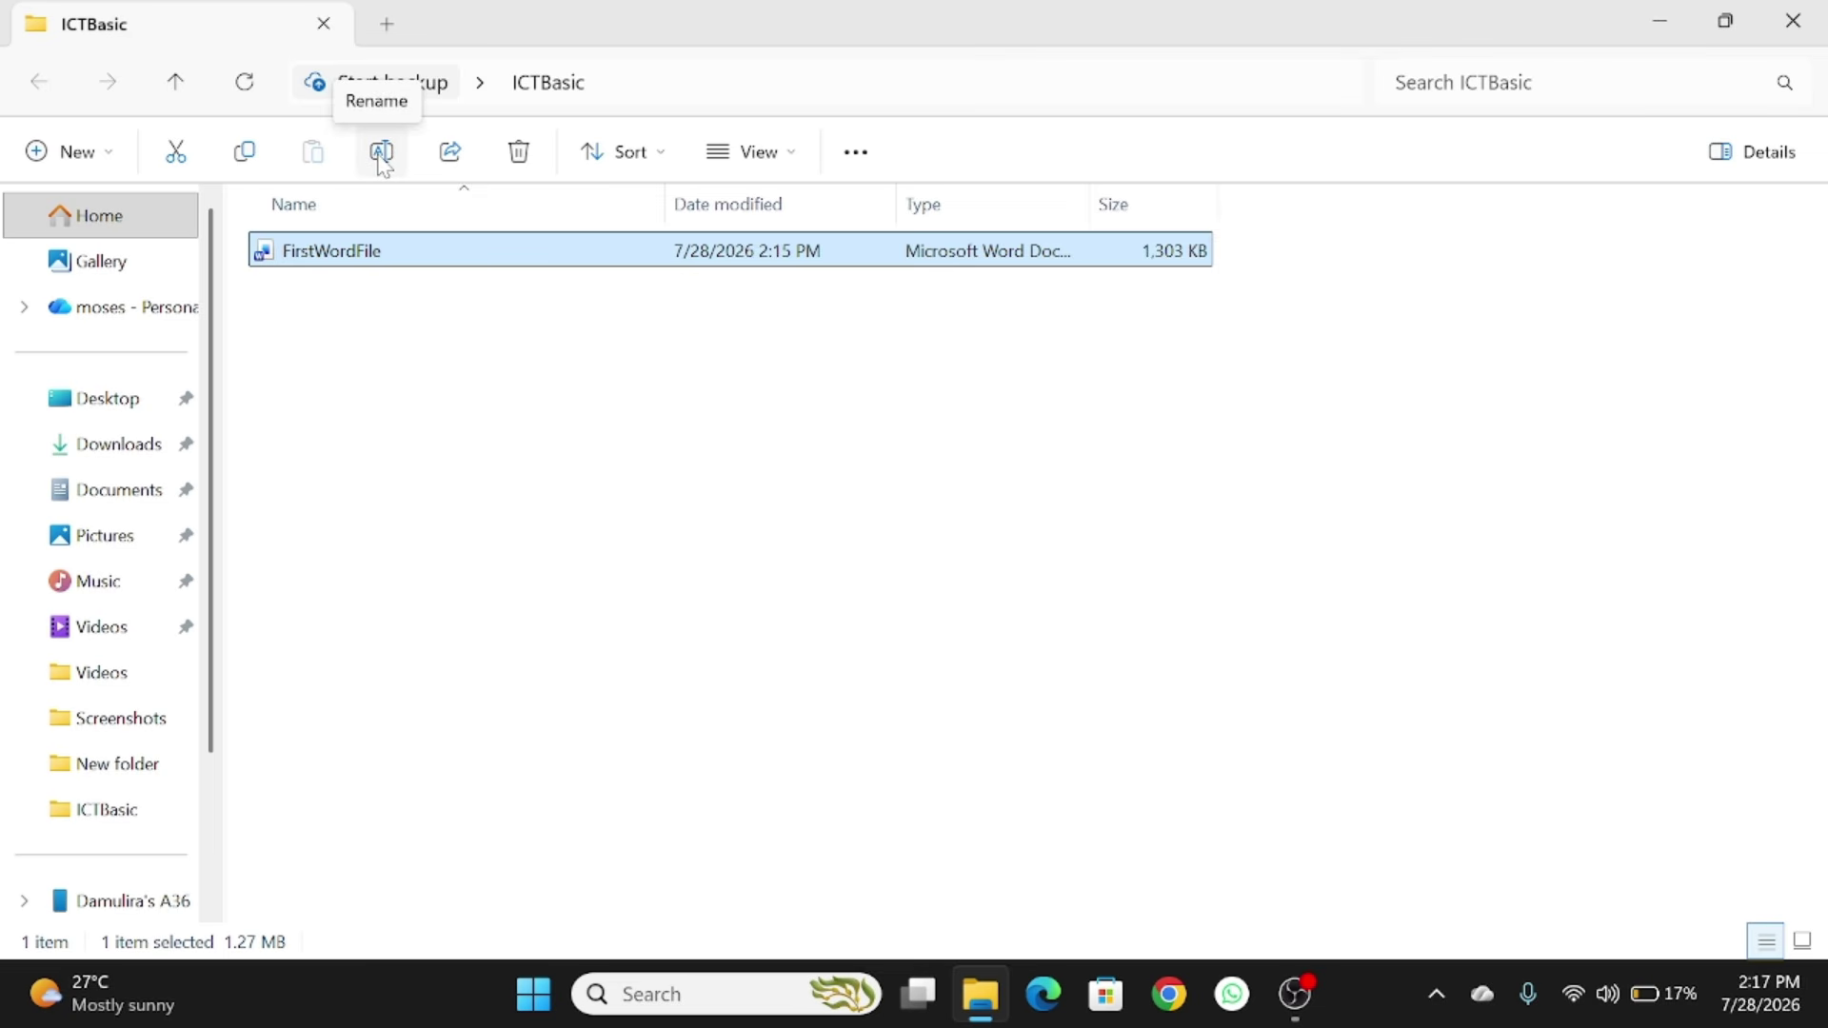
right_click(354, 265)
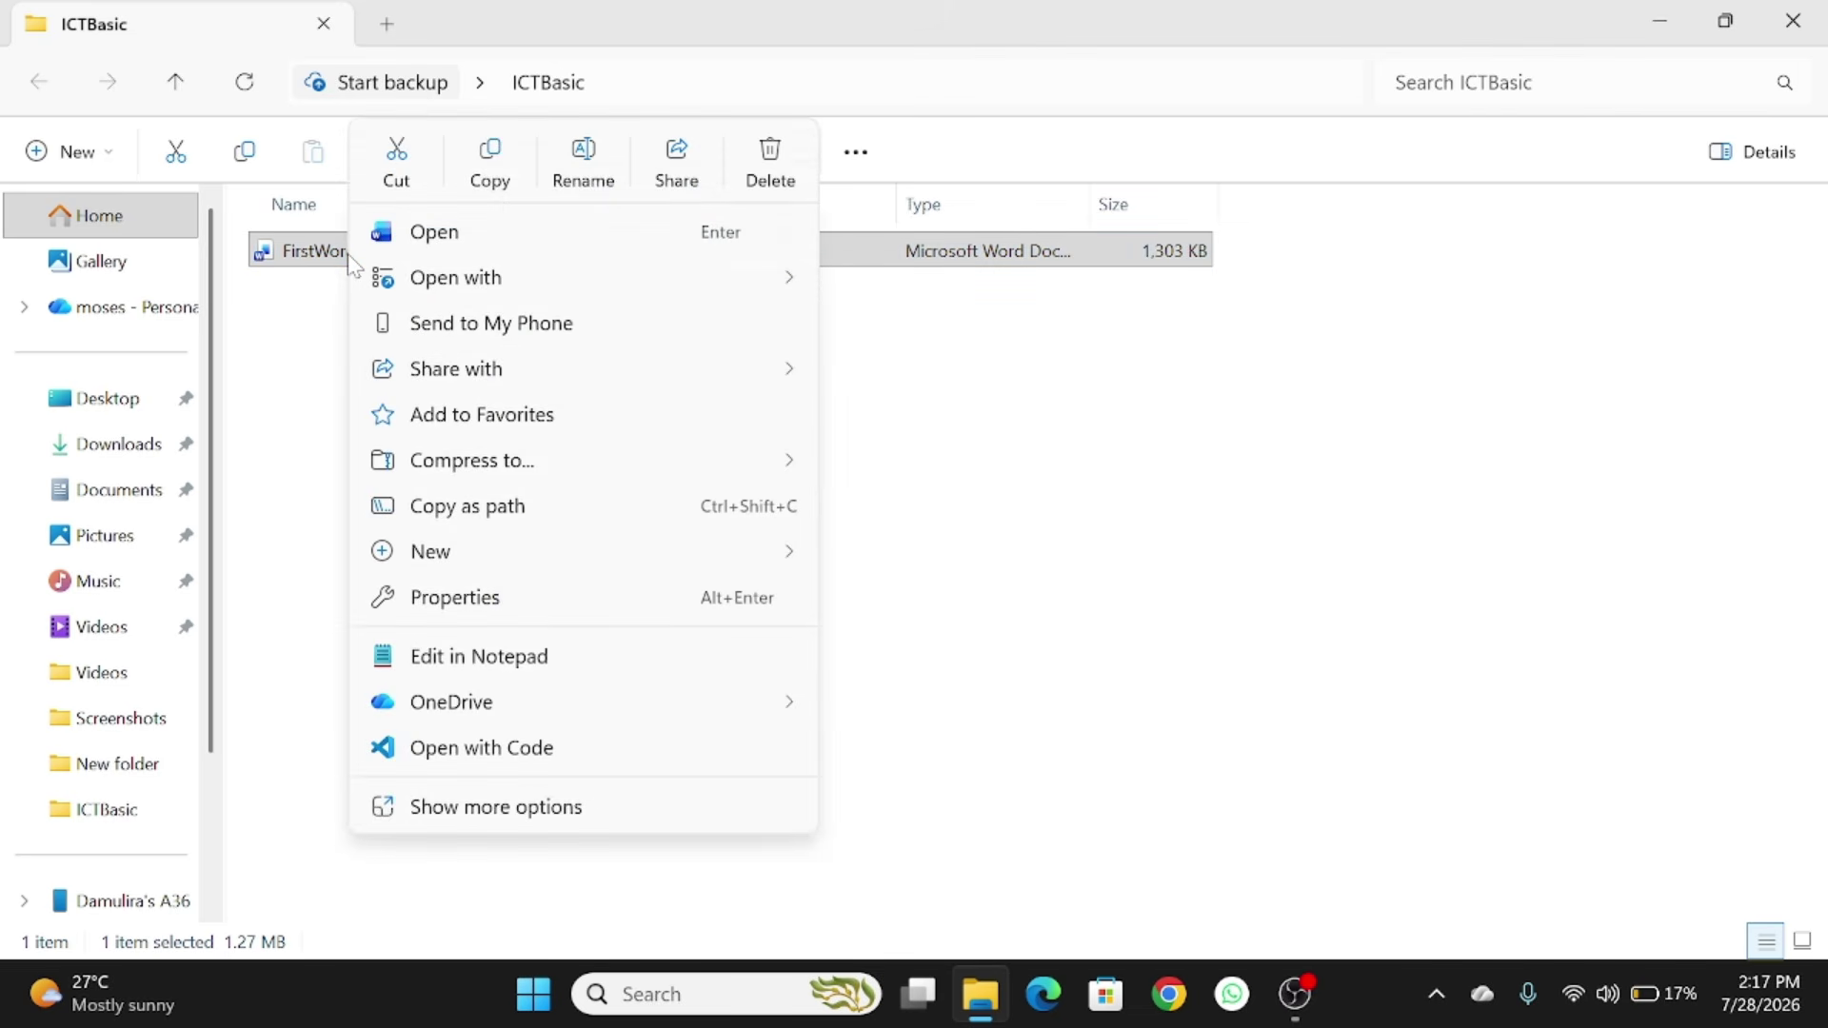
left_click(583, 168)
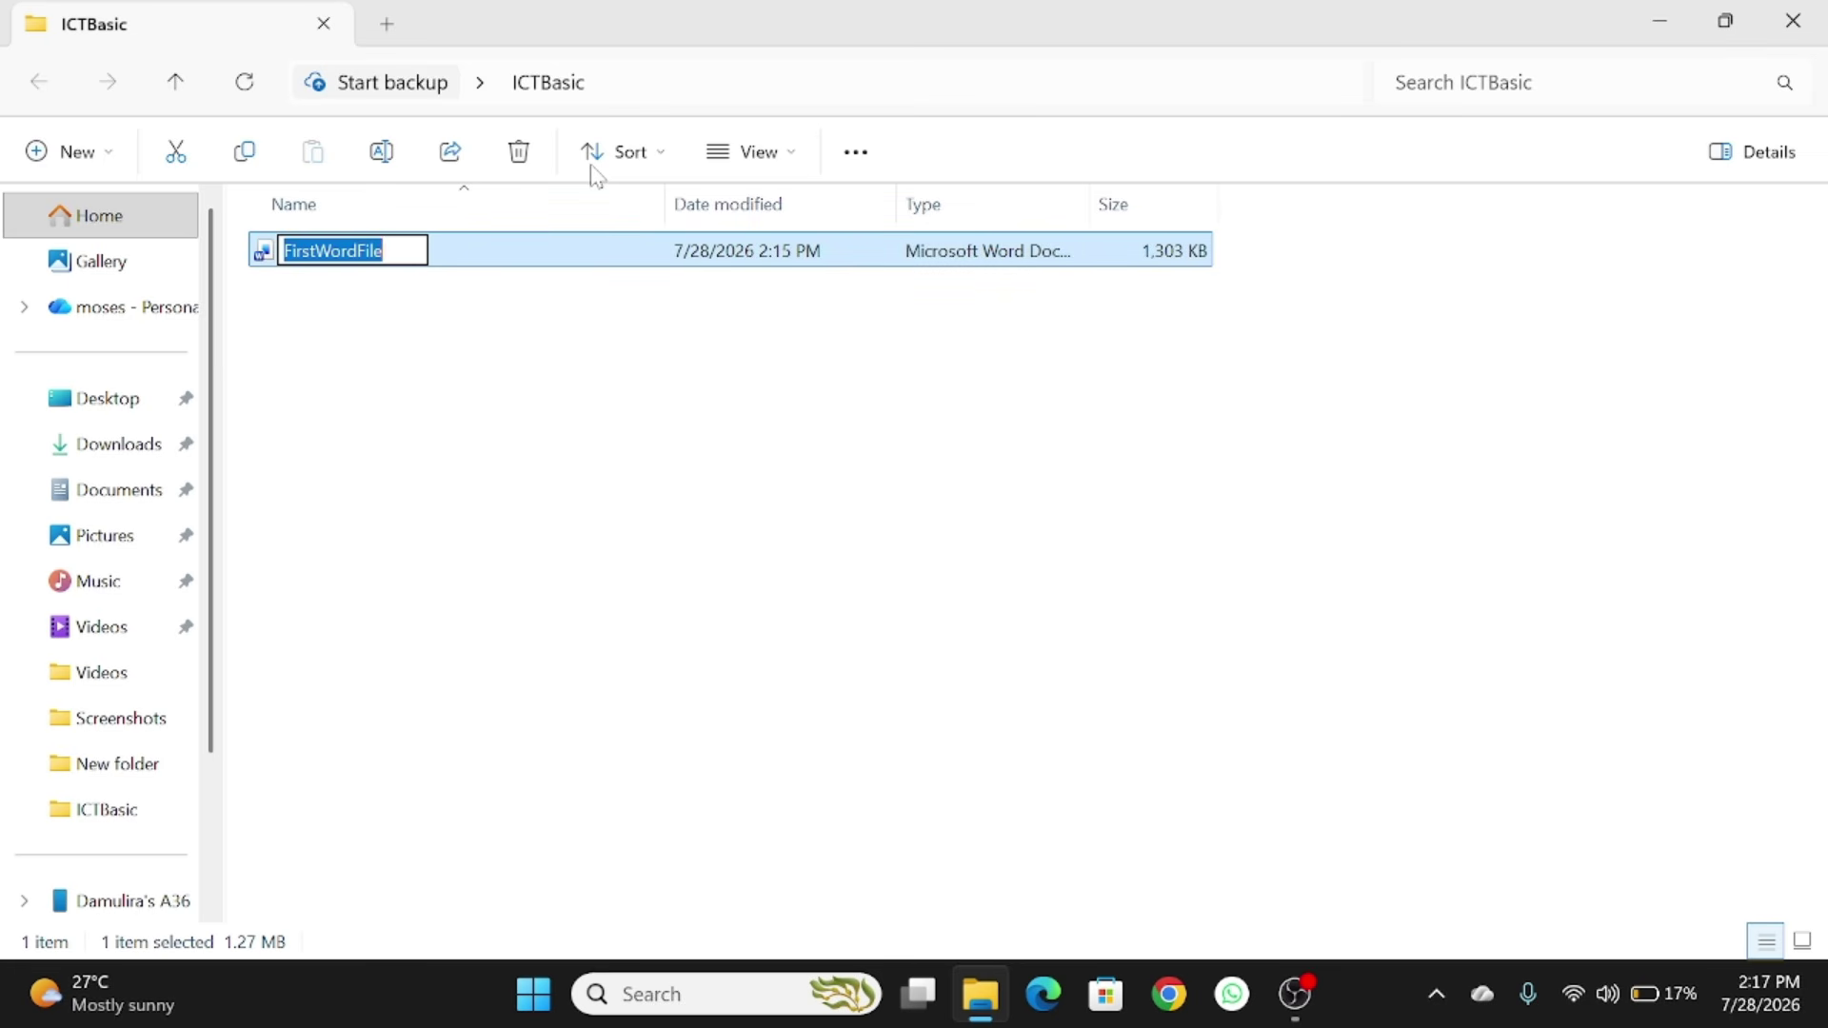
type("M")
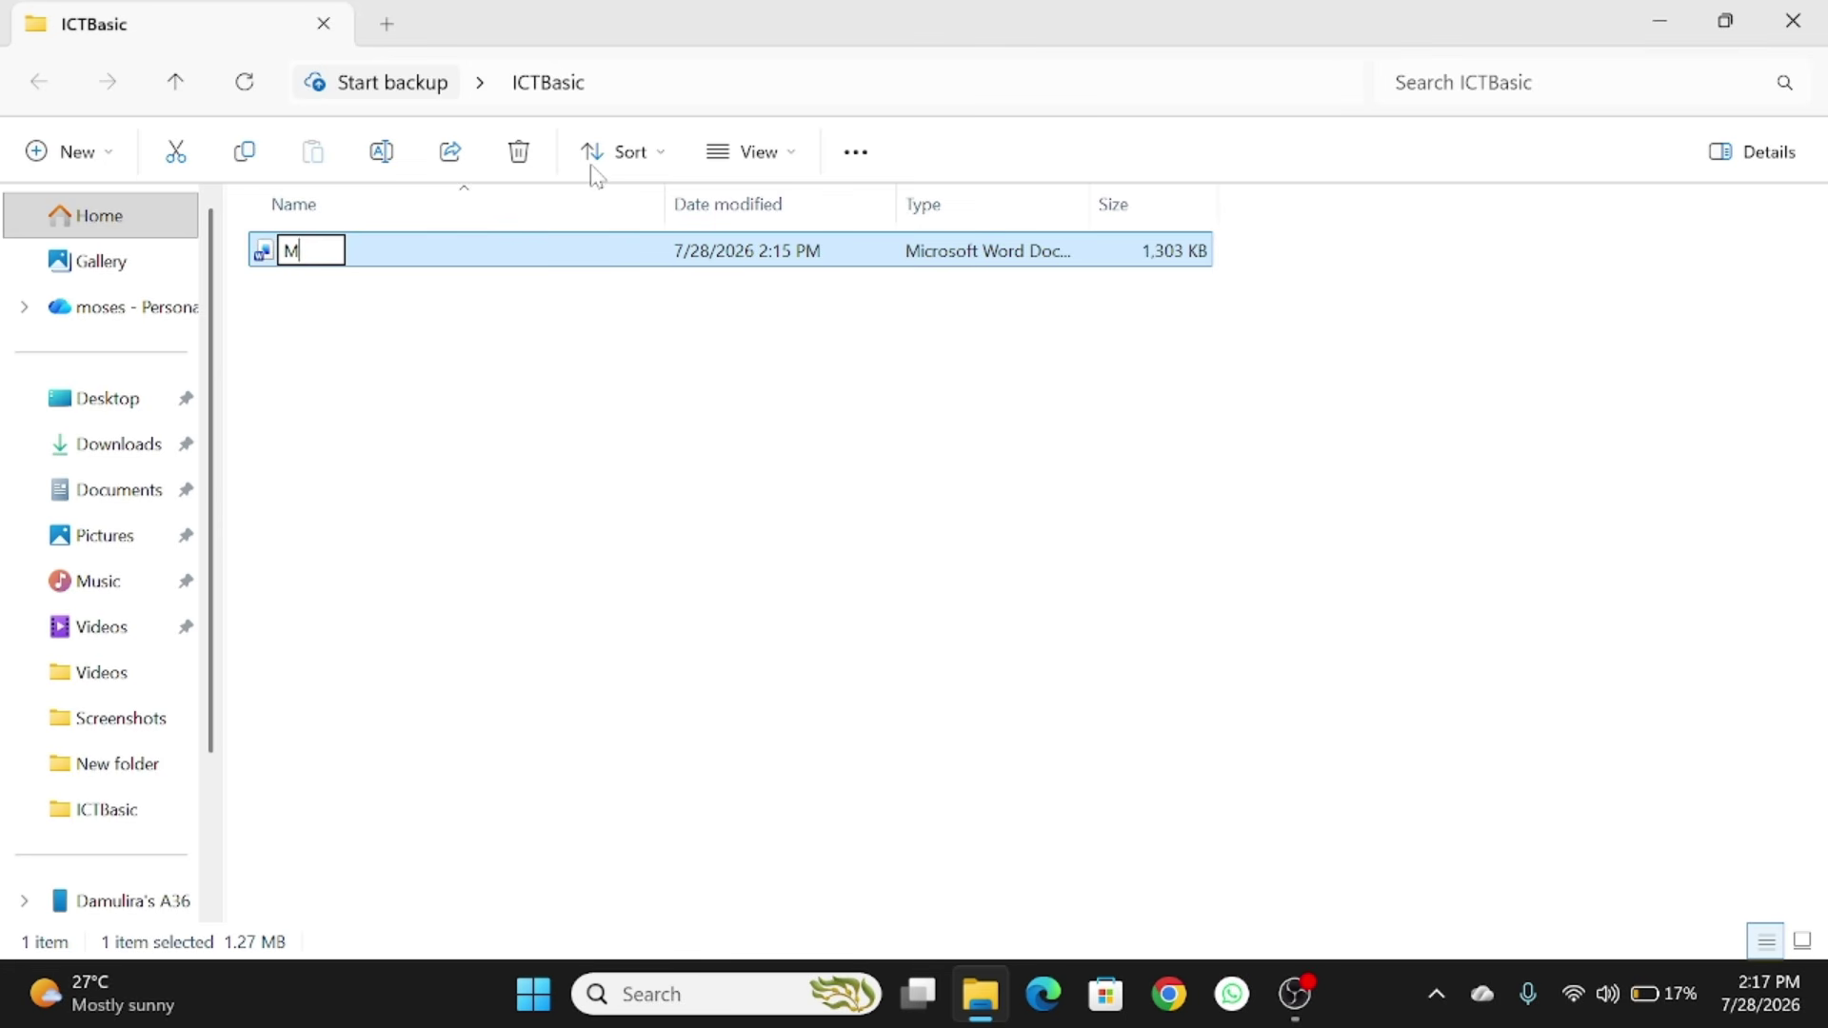
type("sWord File")
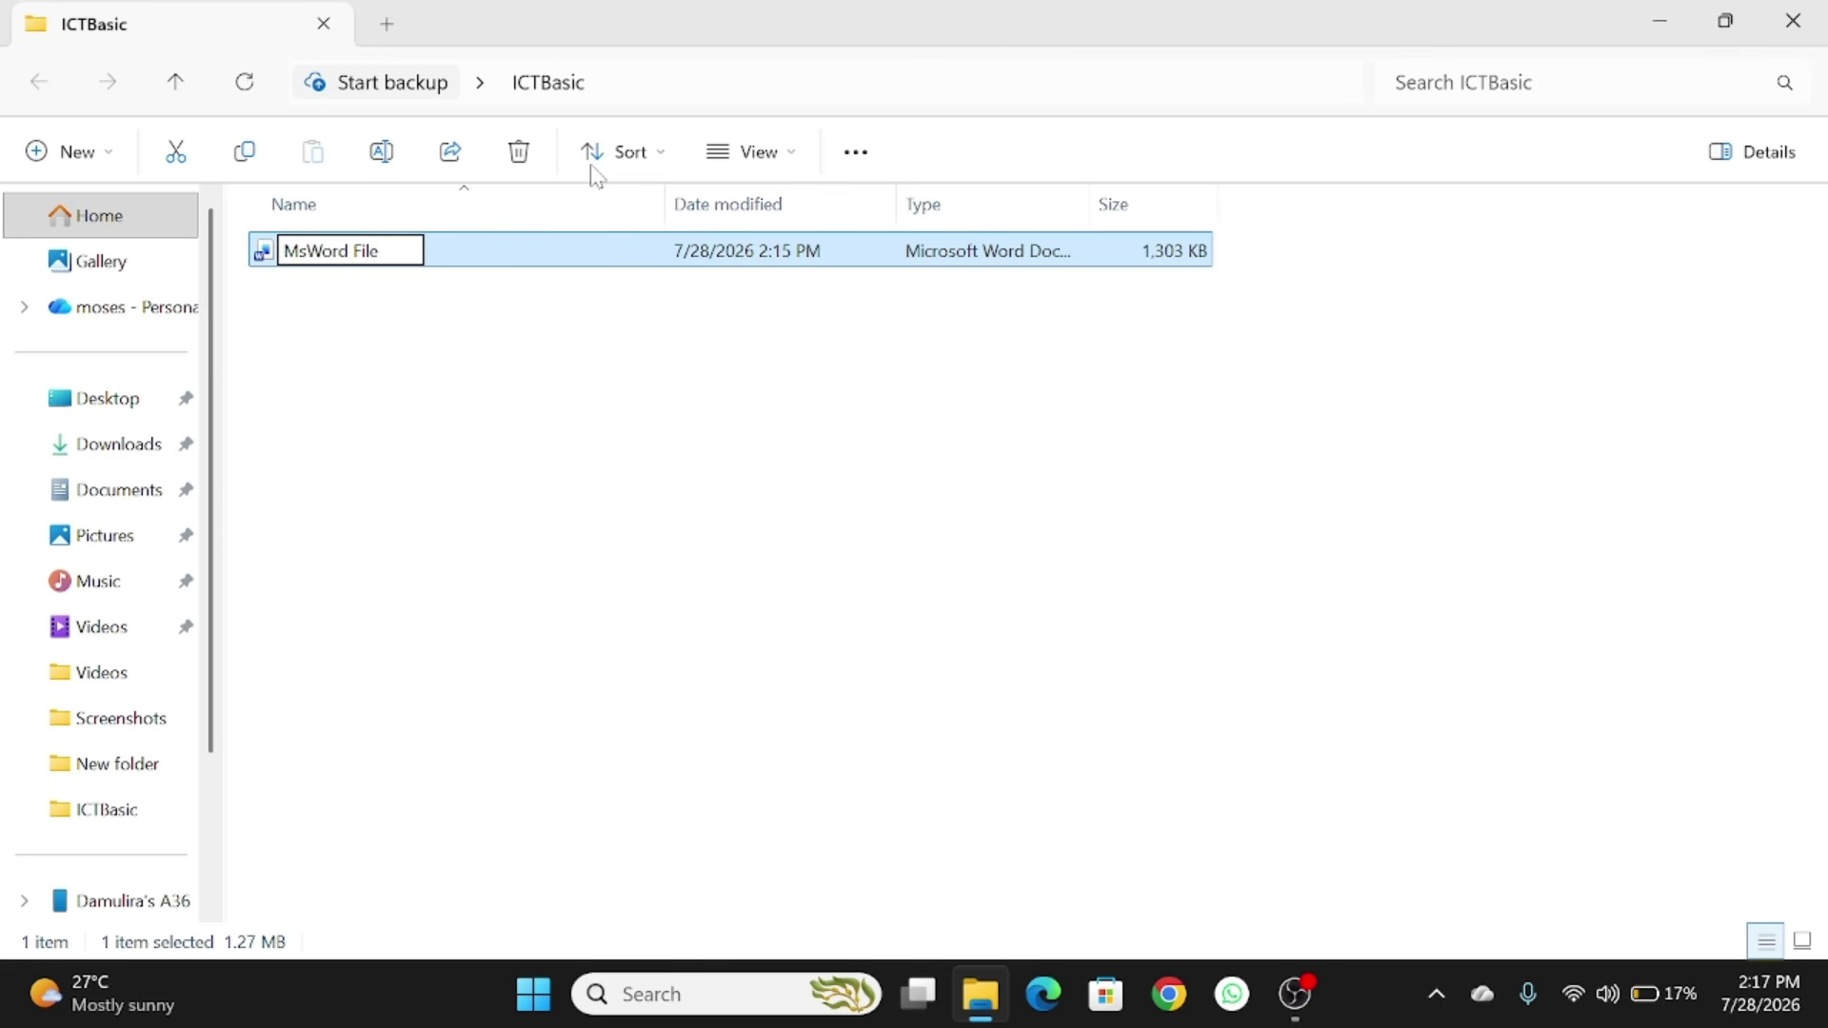
key("Return")
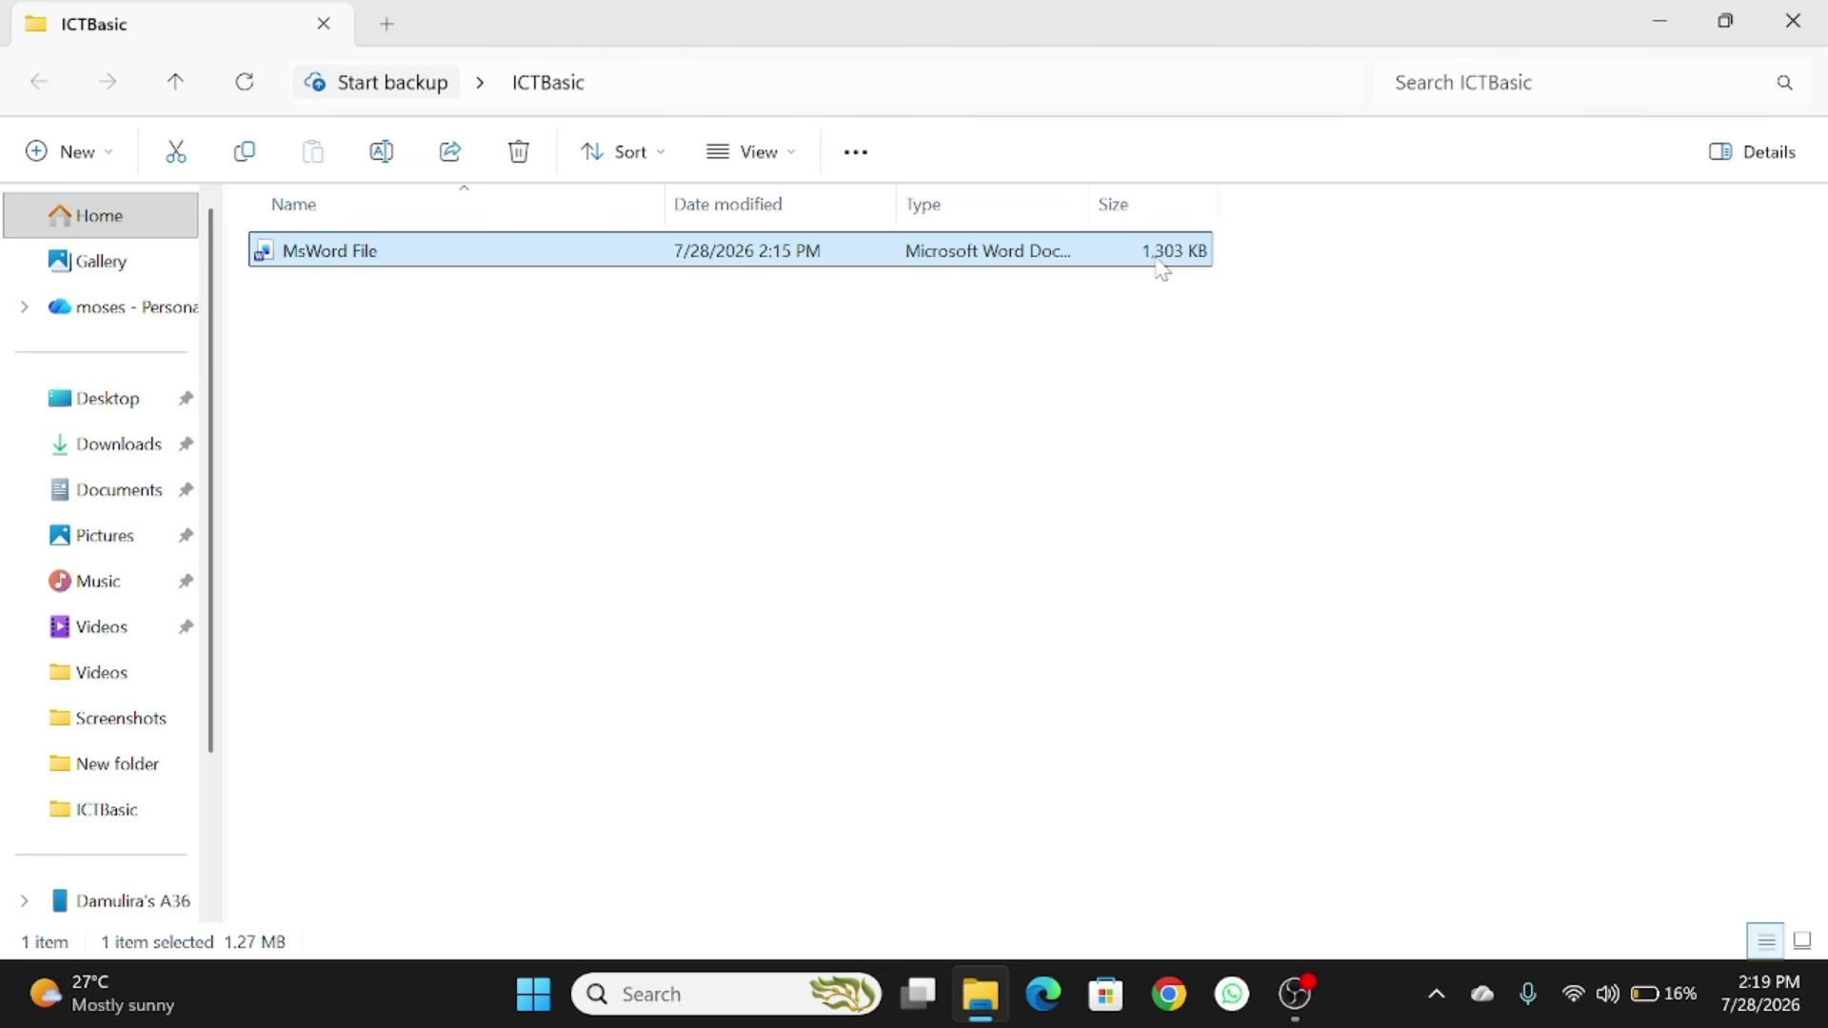
Step: Open the MsWord File document from the ICTBasic folder
left_click(657, 262)
double_click(656, 262)
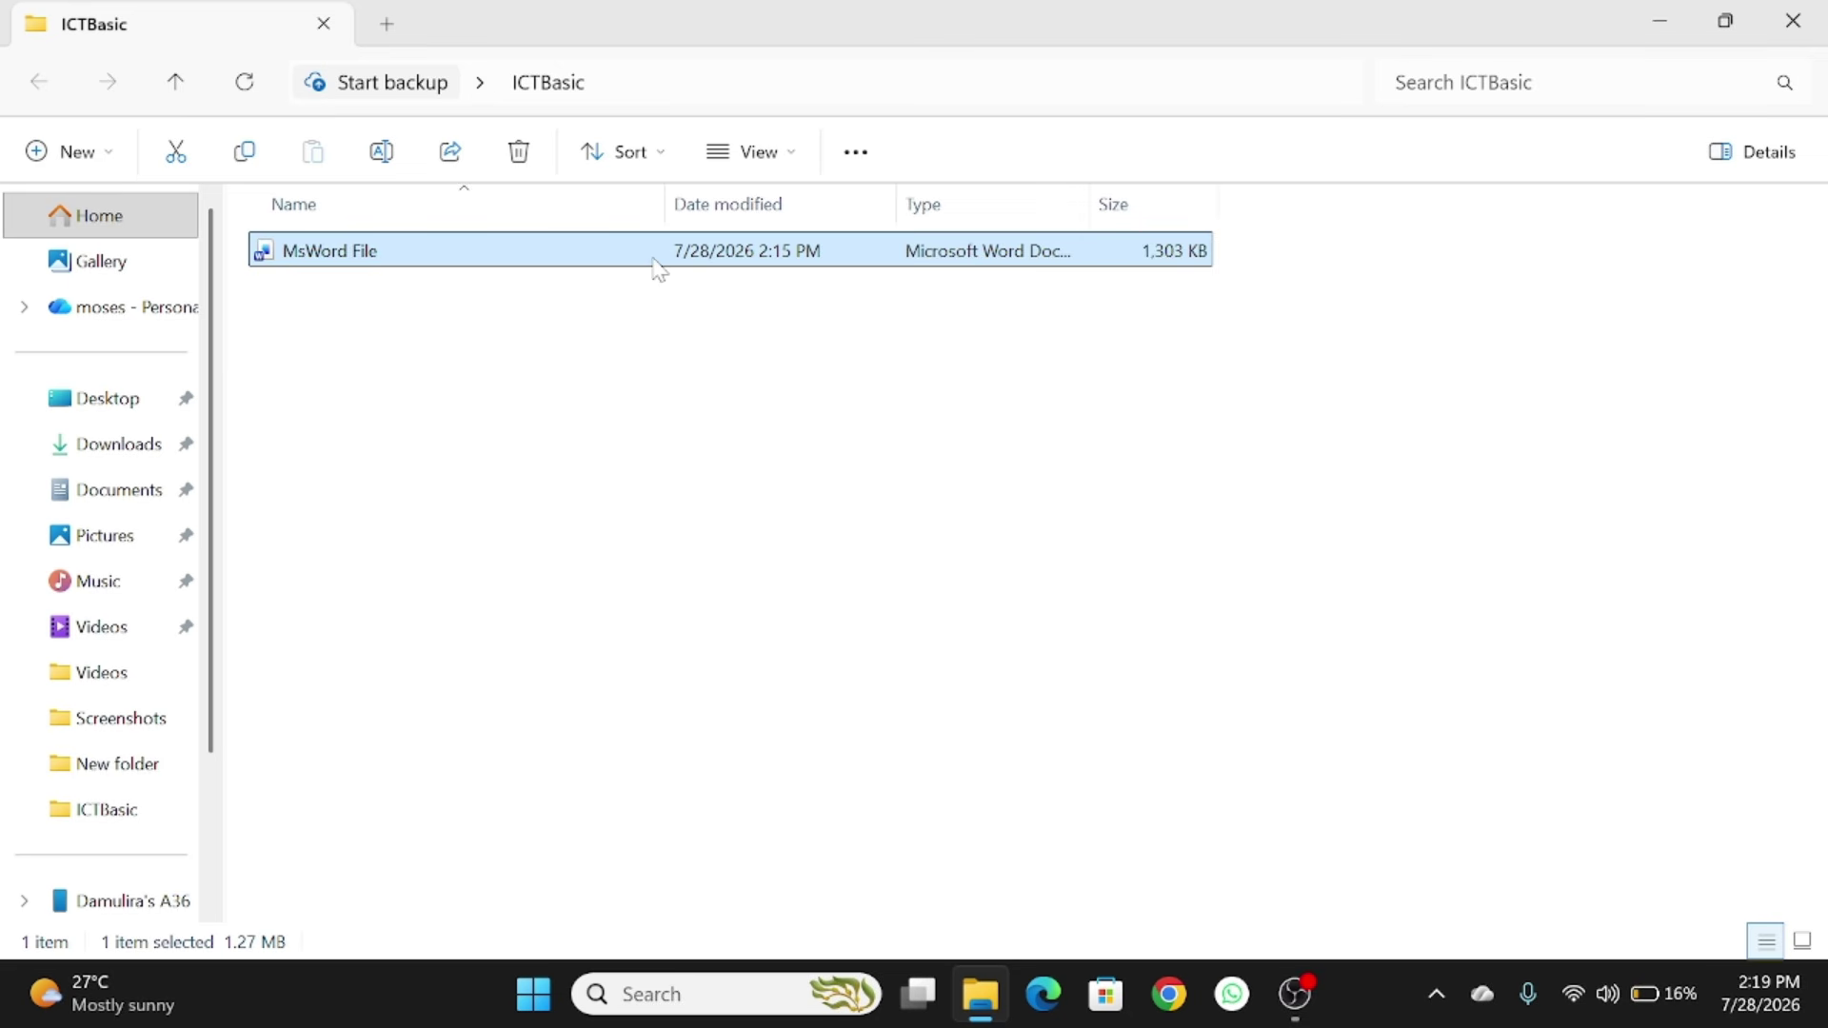